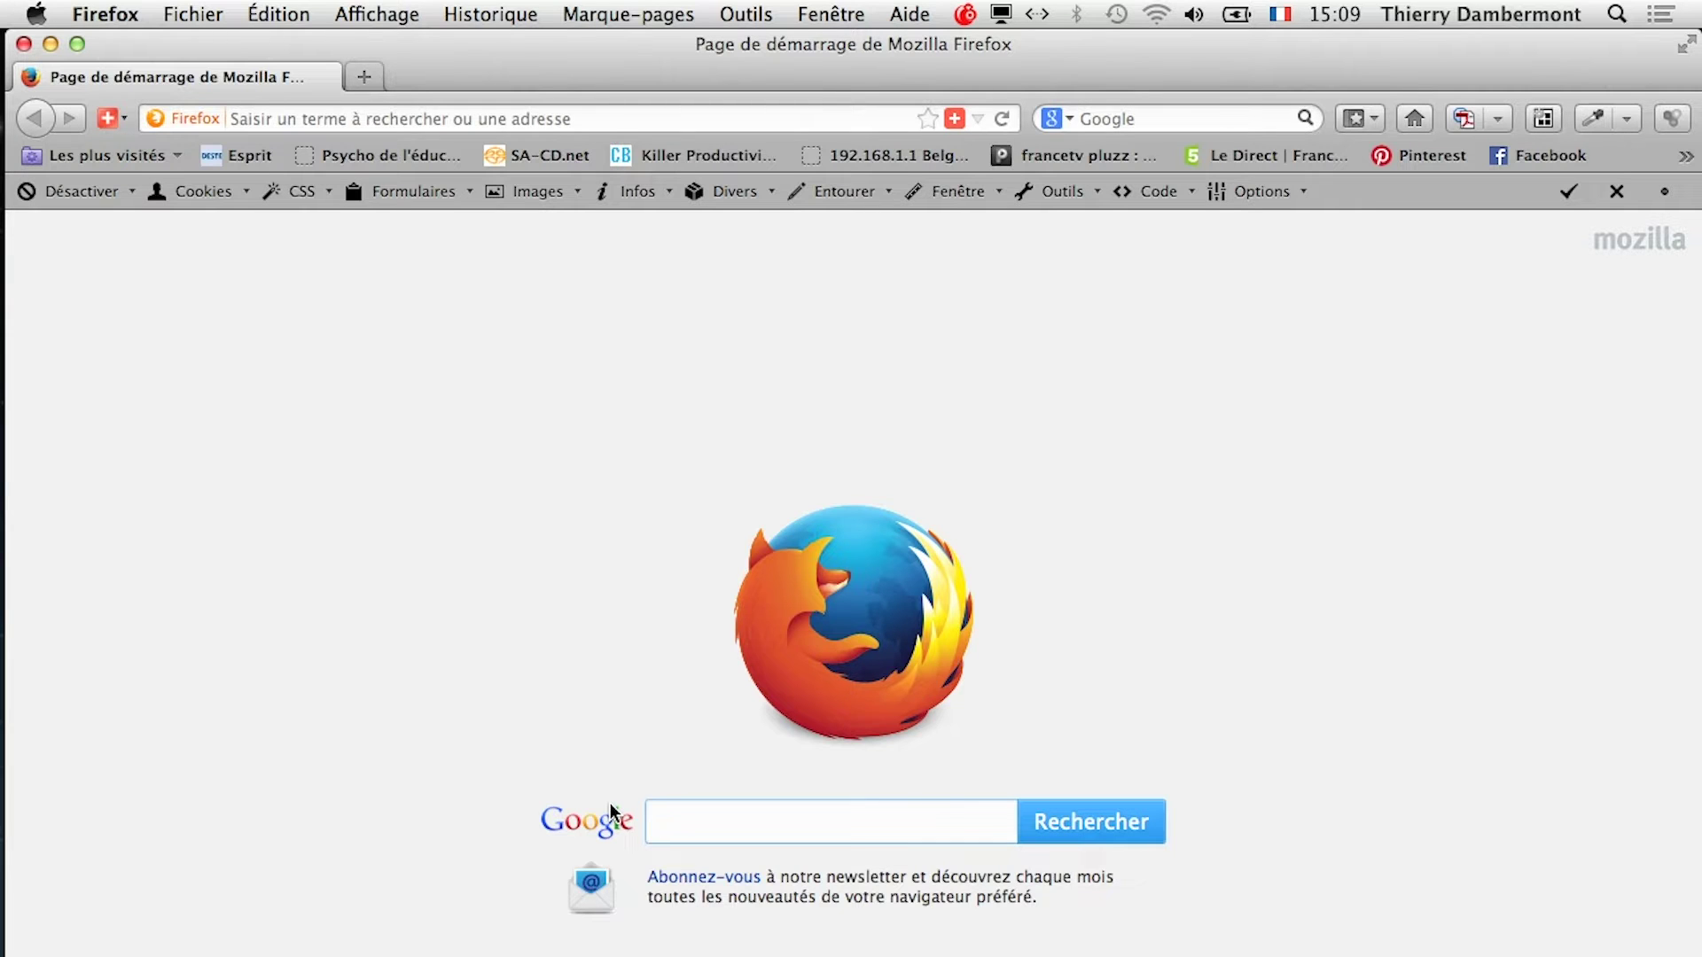
Search Google for "illustrator style download"
type("illustrator s")
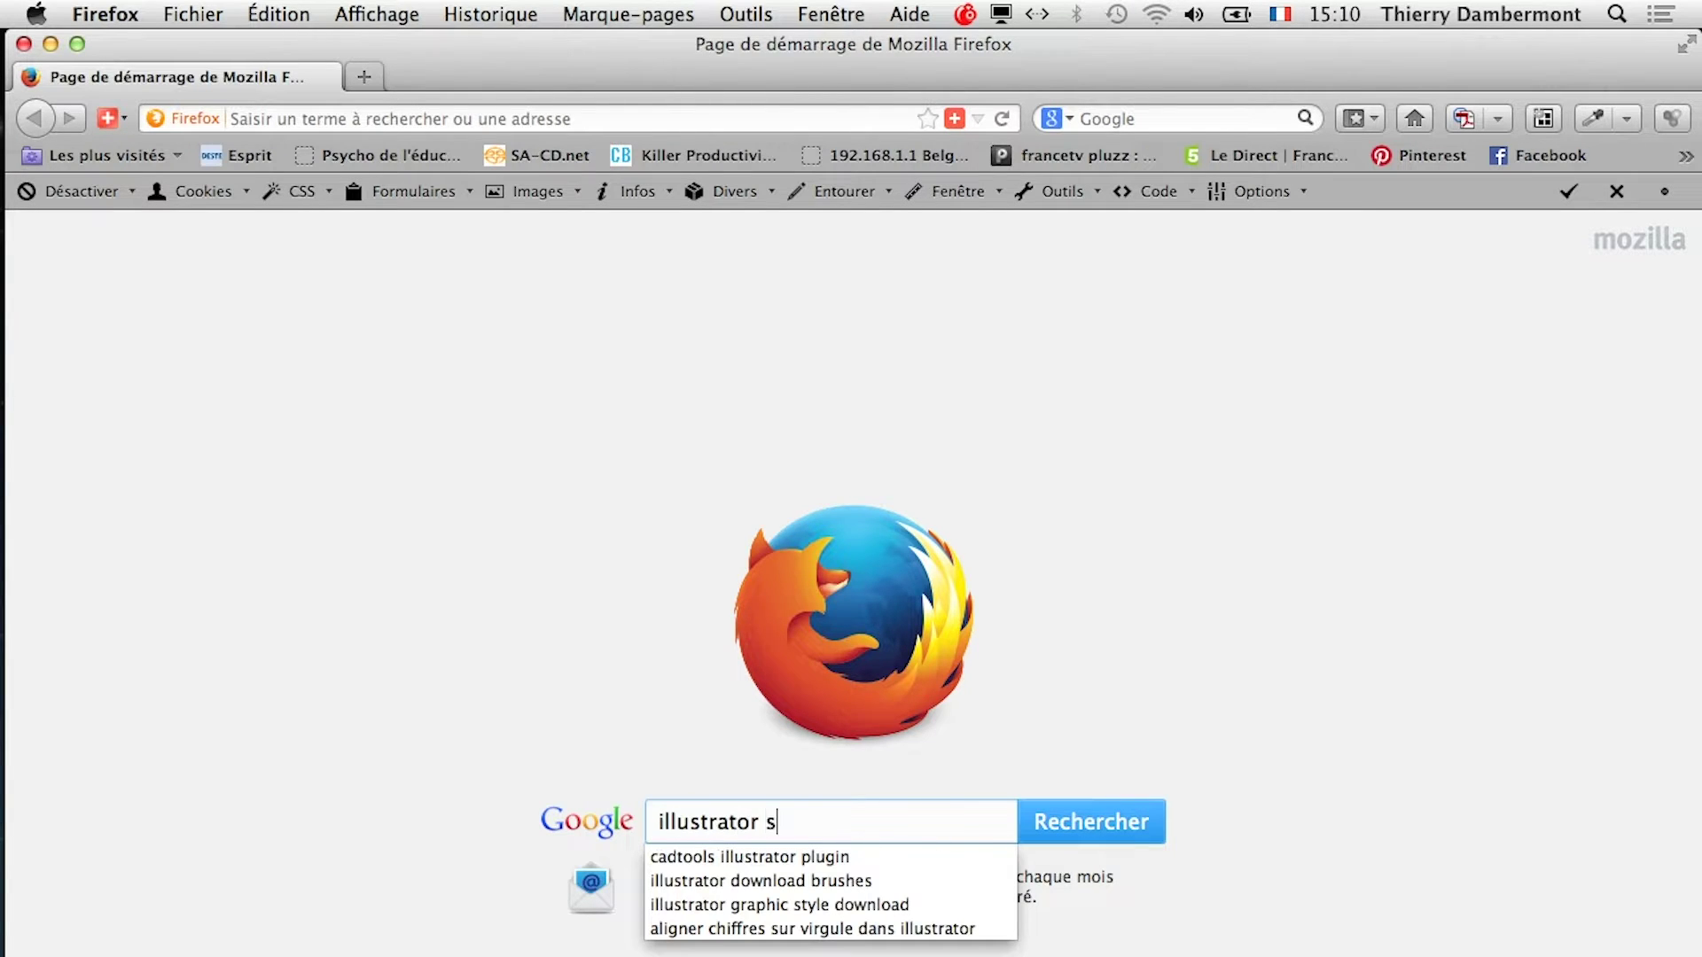
type("tyle")
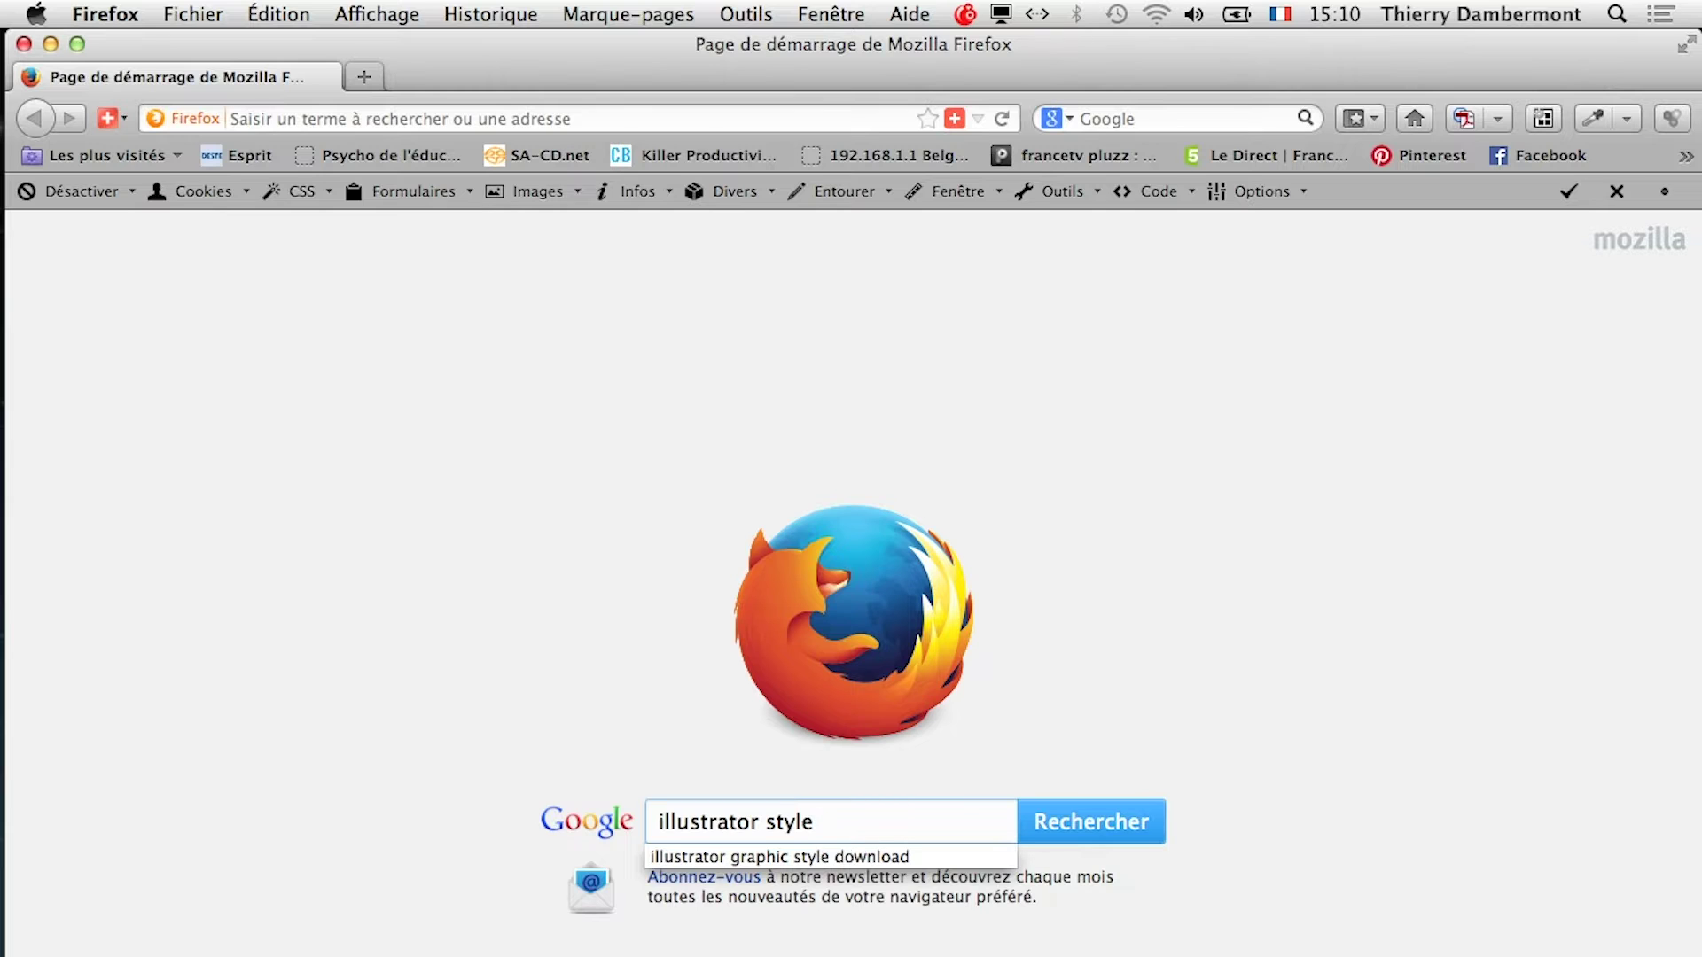
type(" don")
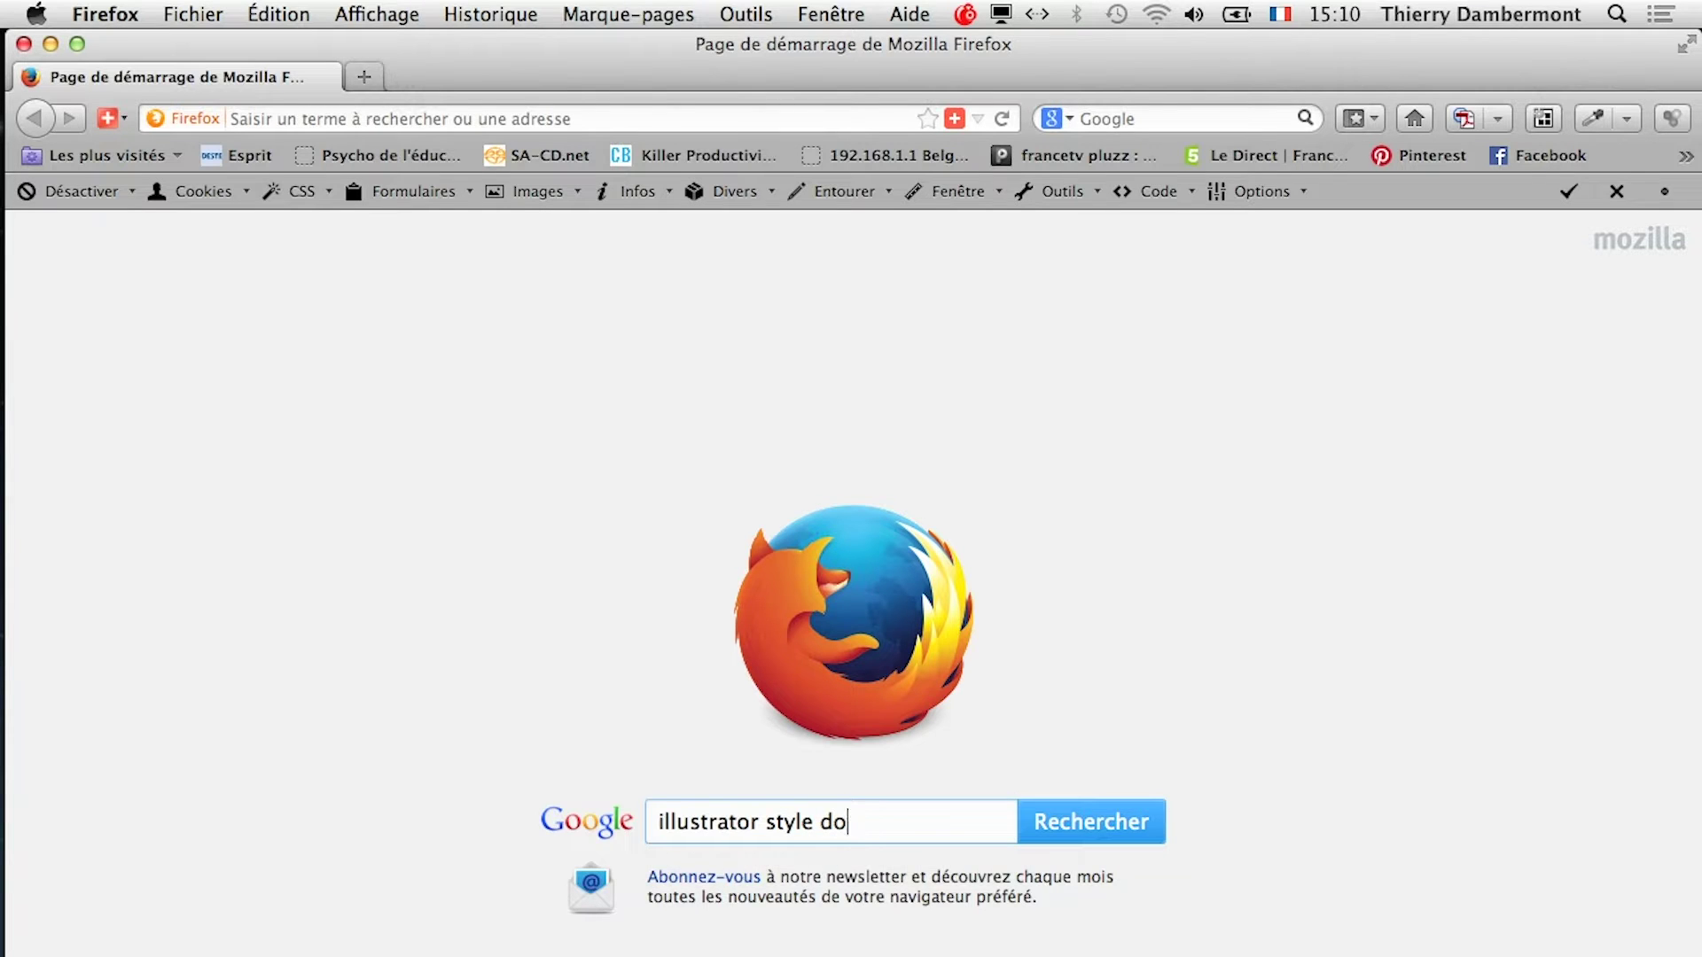
type("wnload")
key("Return")
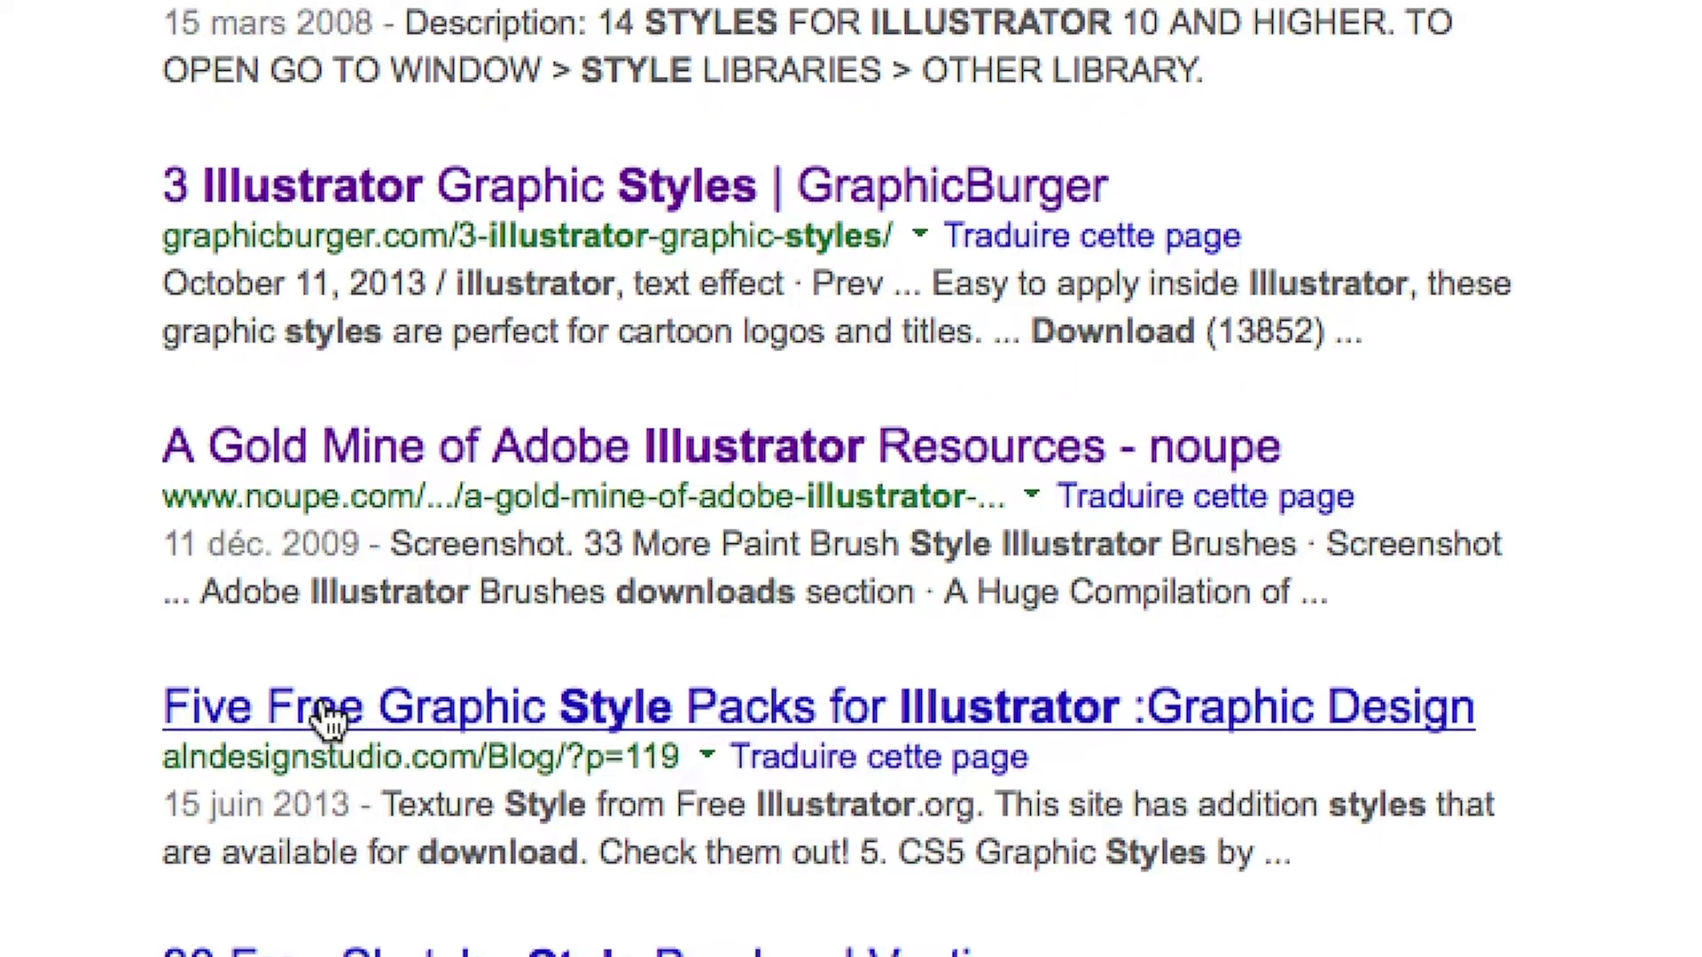
Open the Five Free Graphic Style Packs, A Gold Mine of Adobe Illustrator Resources and 3 Illustrator Graphic Styles results in new tabs
right_click(332, 722)
left_click(372, 722)
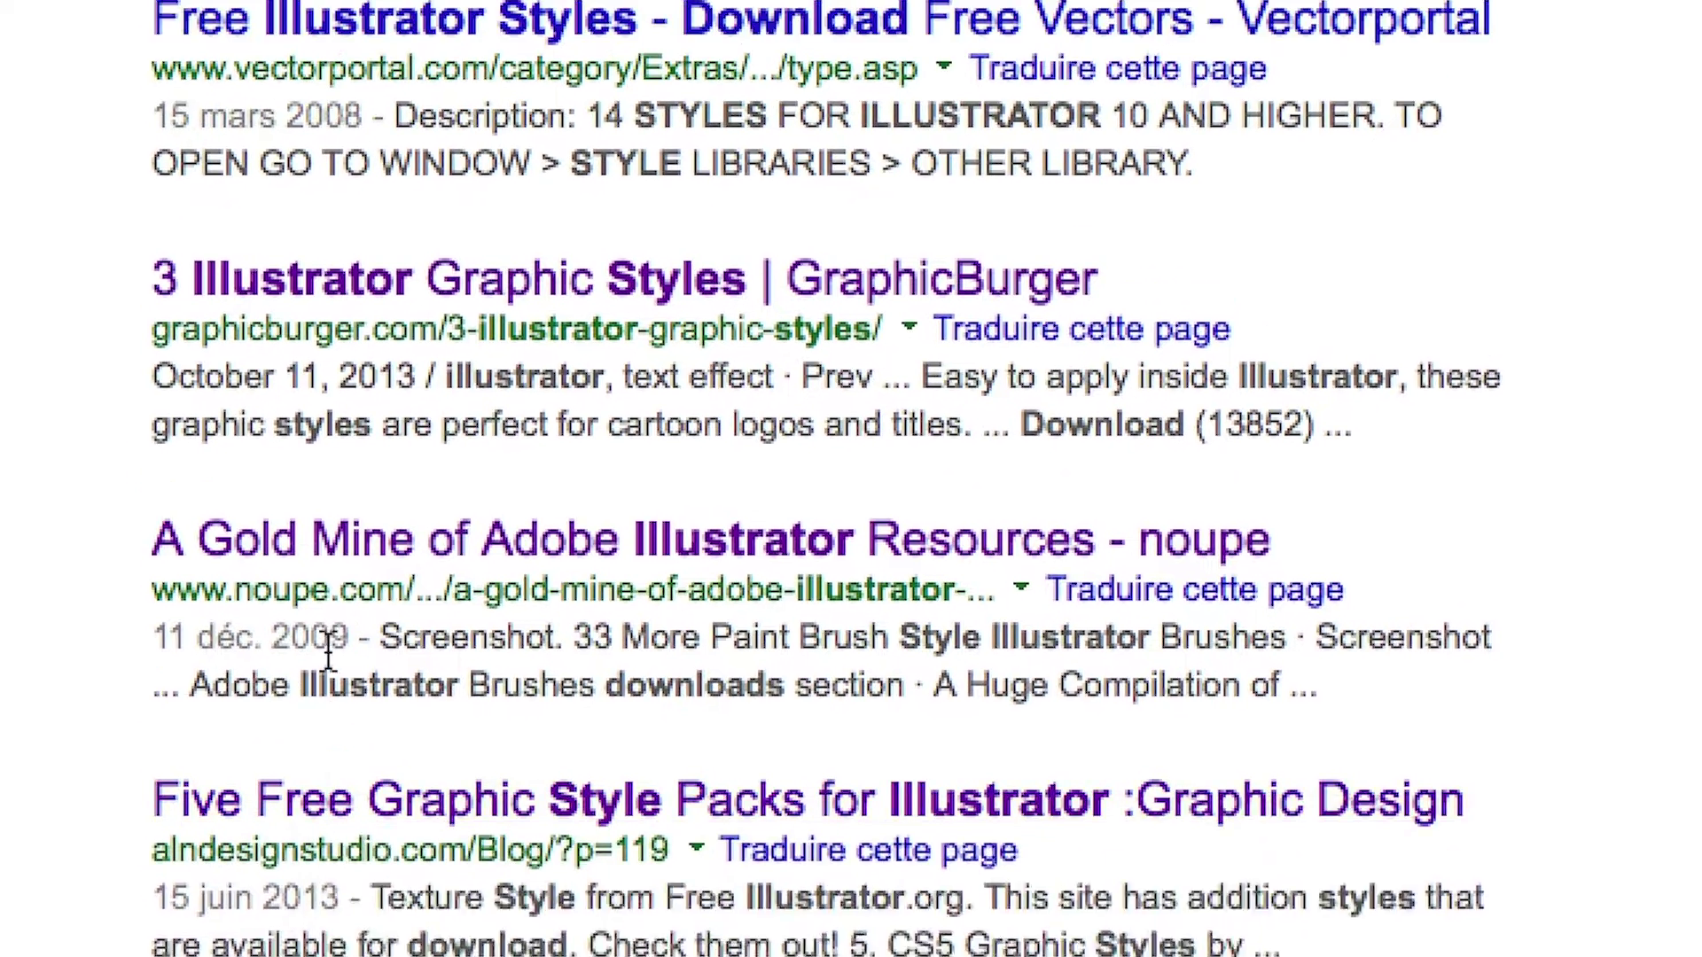
right_click(337, 645)
left_click(342, 577)
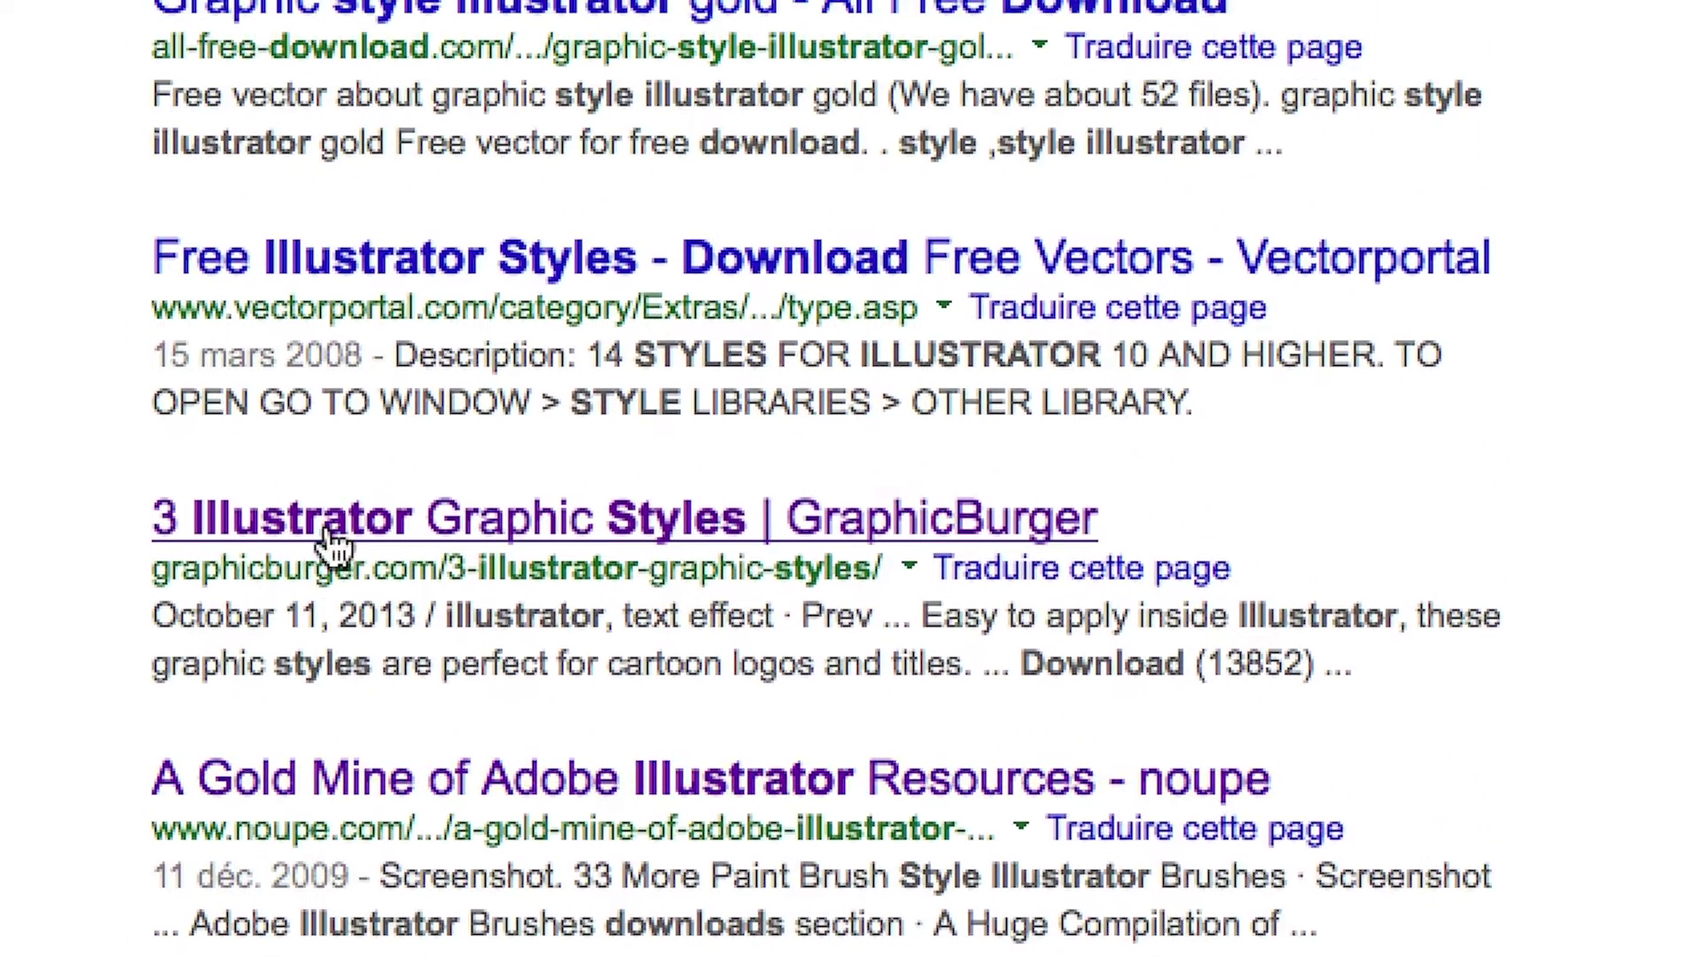
right_click(348, 380)
left_click(350, 558)
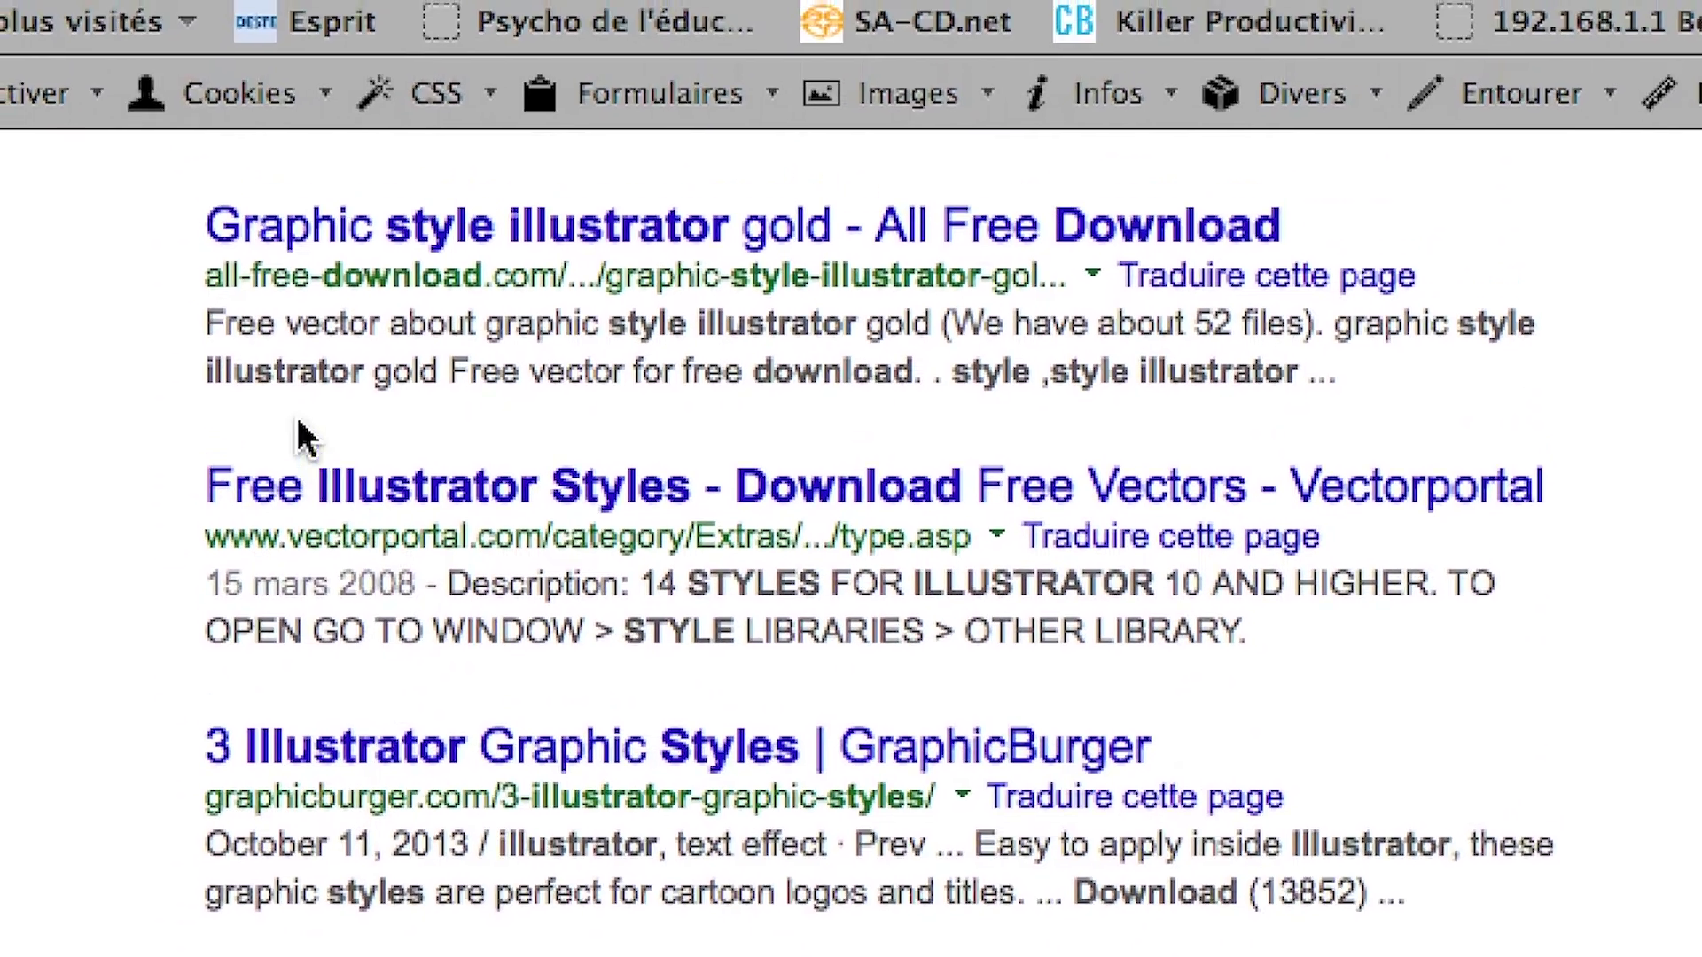
Go on to the second page of results and open the Adobe - Illustrator Styles result in a new tab
scroll(247, 544, "down", 10)
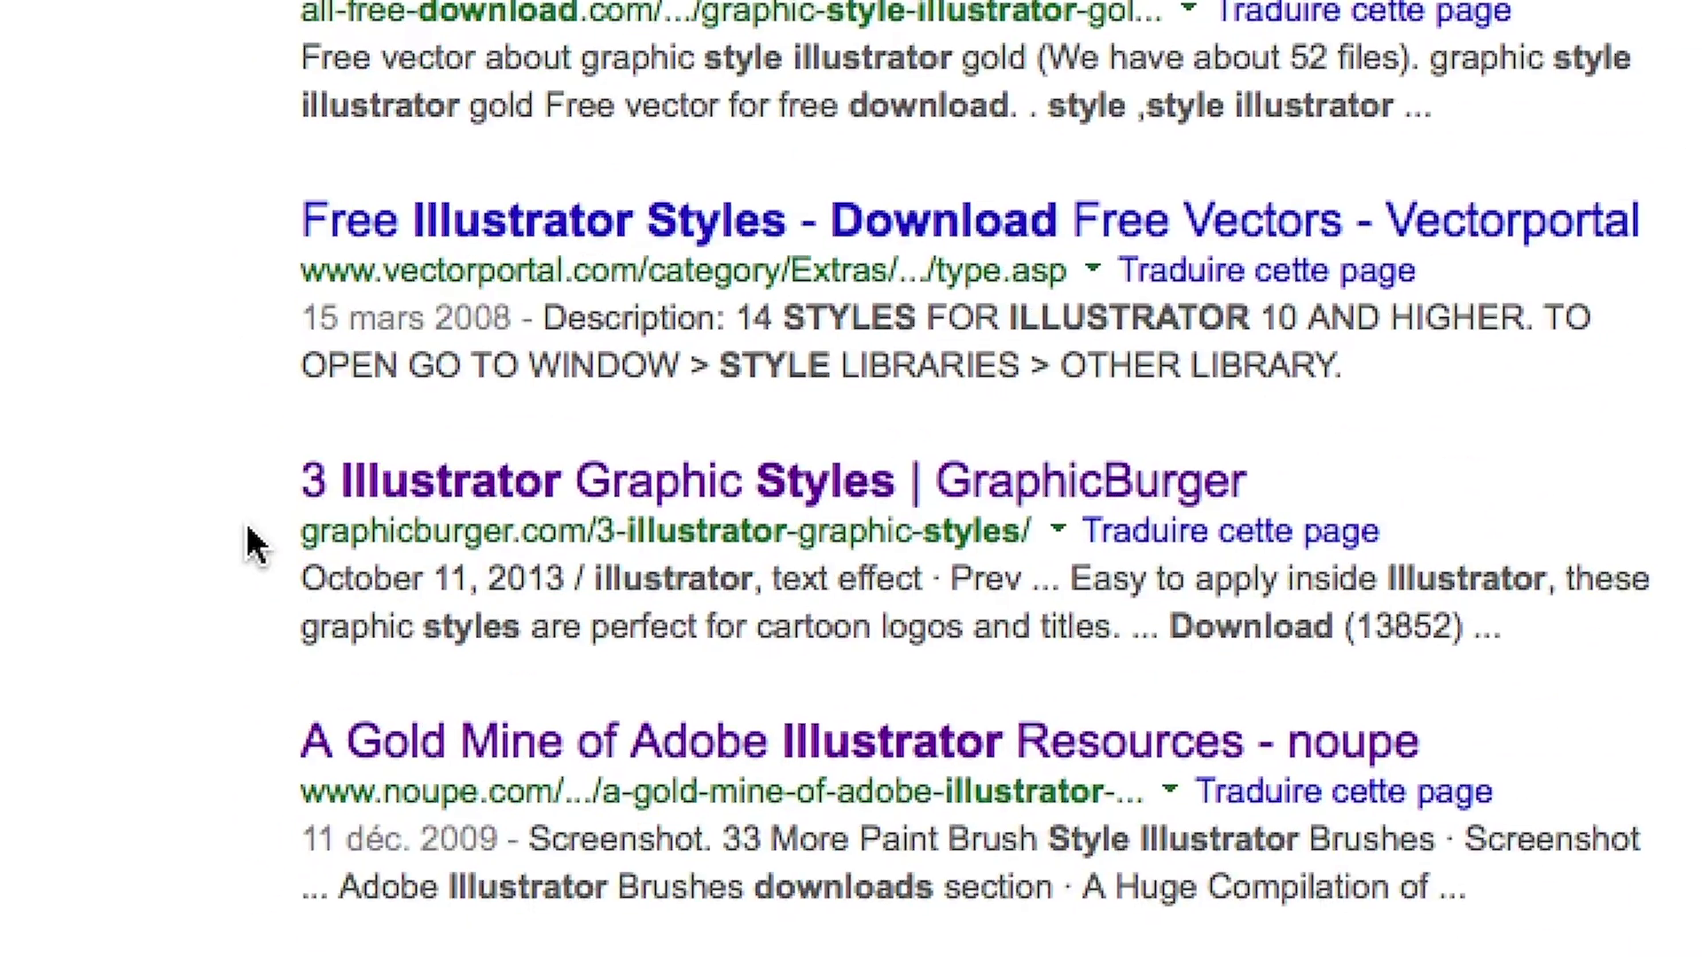
scroll(247, 545, "down", 3)
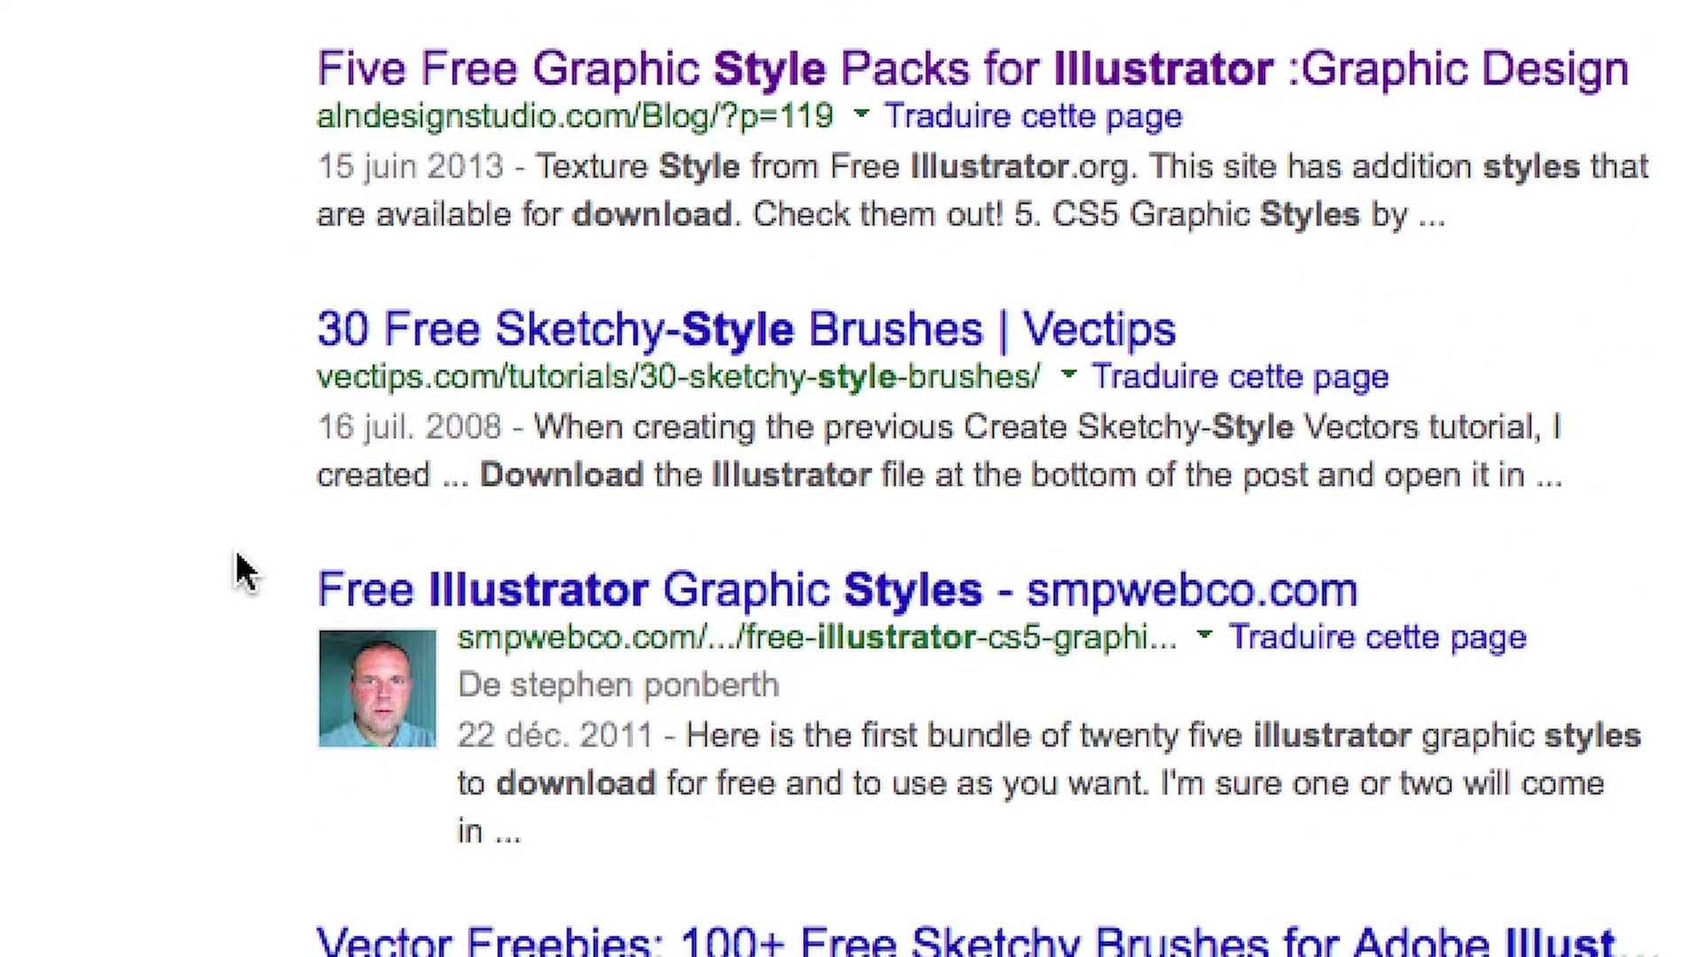
scroll(243, 603, "down", 3)
scroll(251, 652, "down", 3)
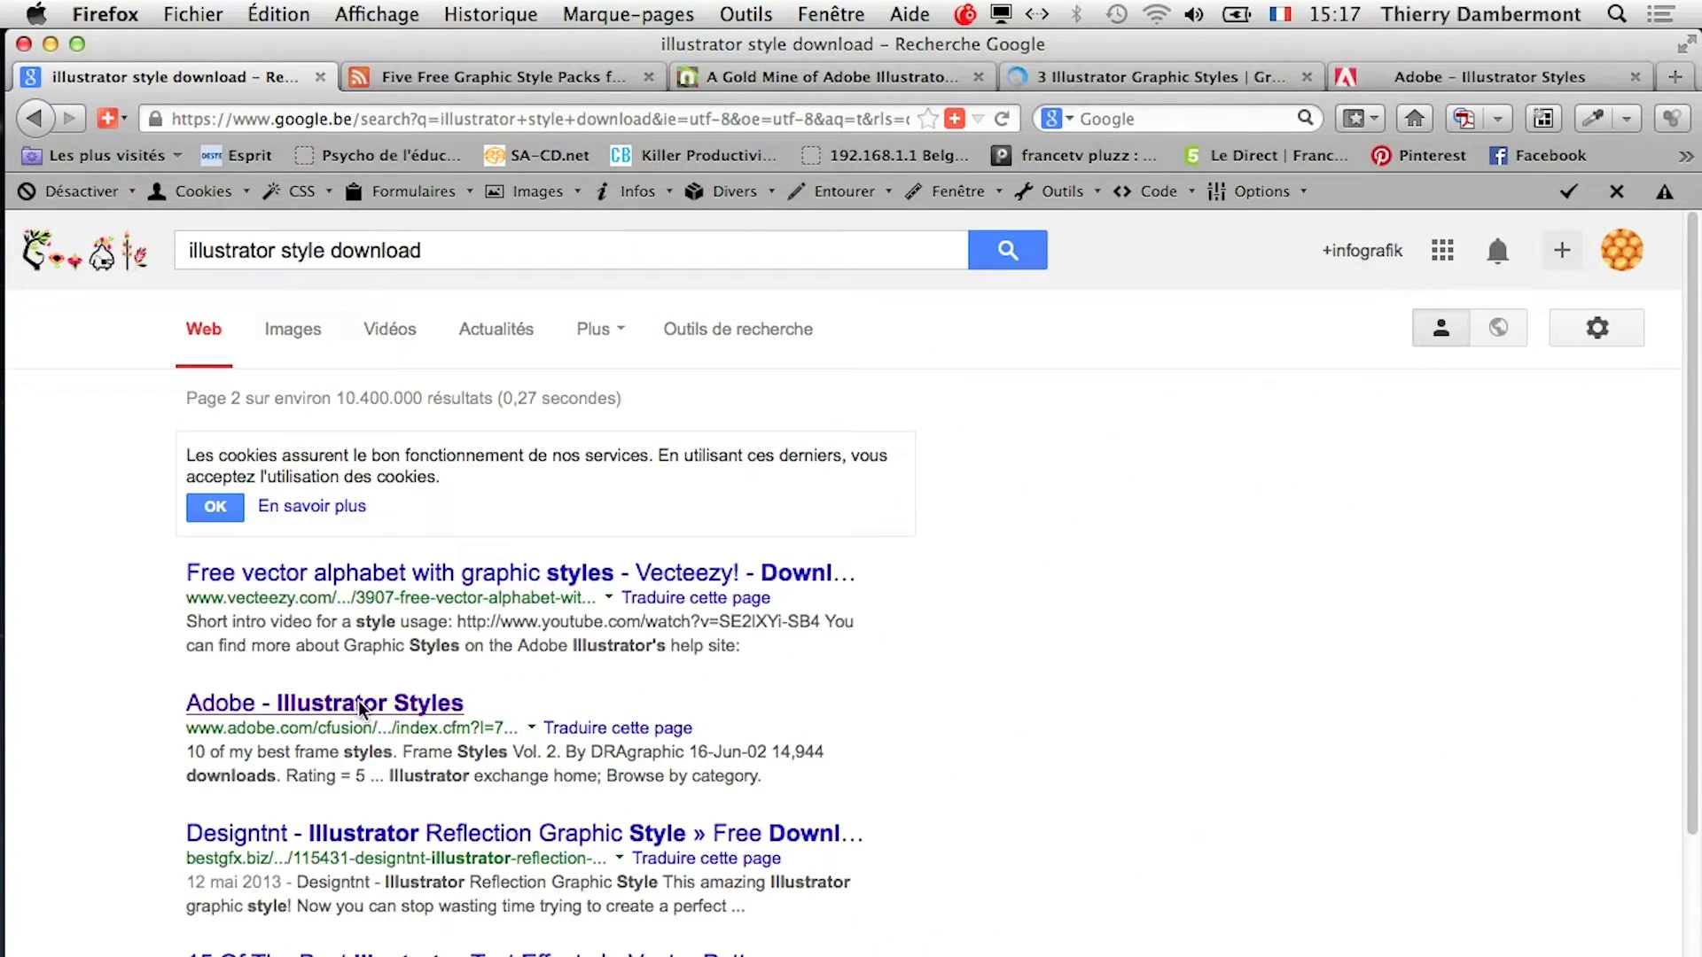
right_click(363, 705)
left_click(417, 712)
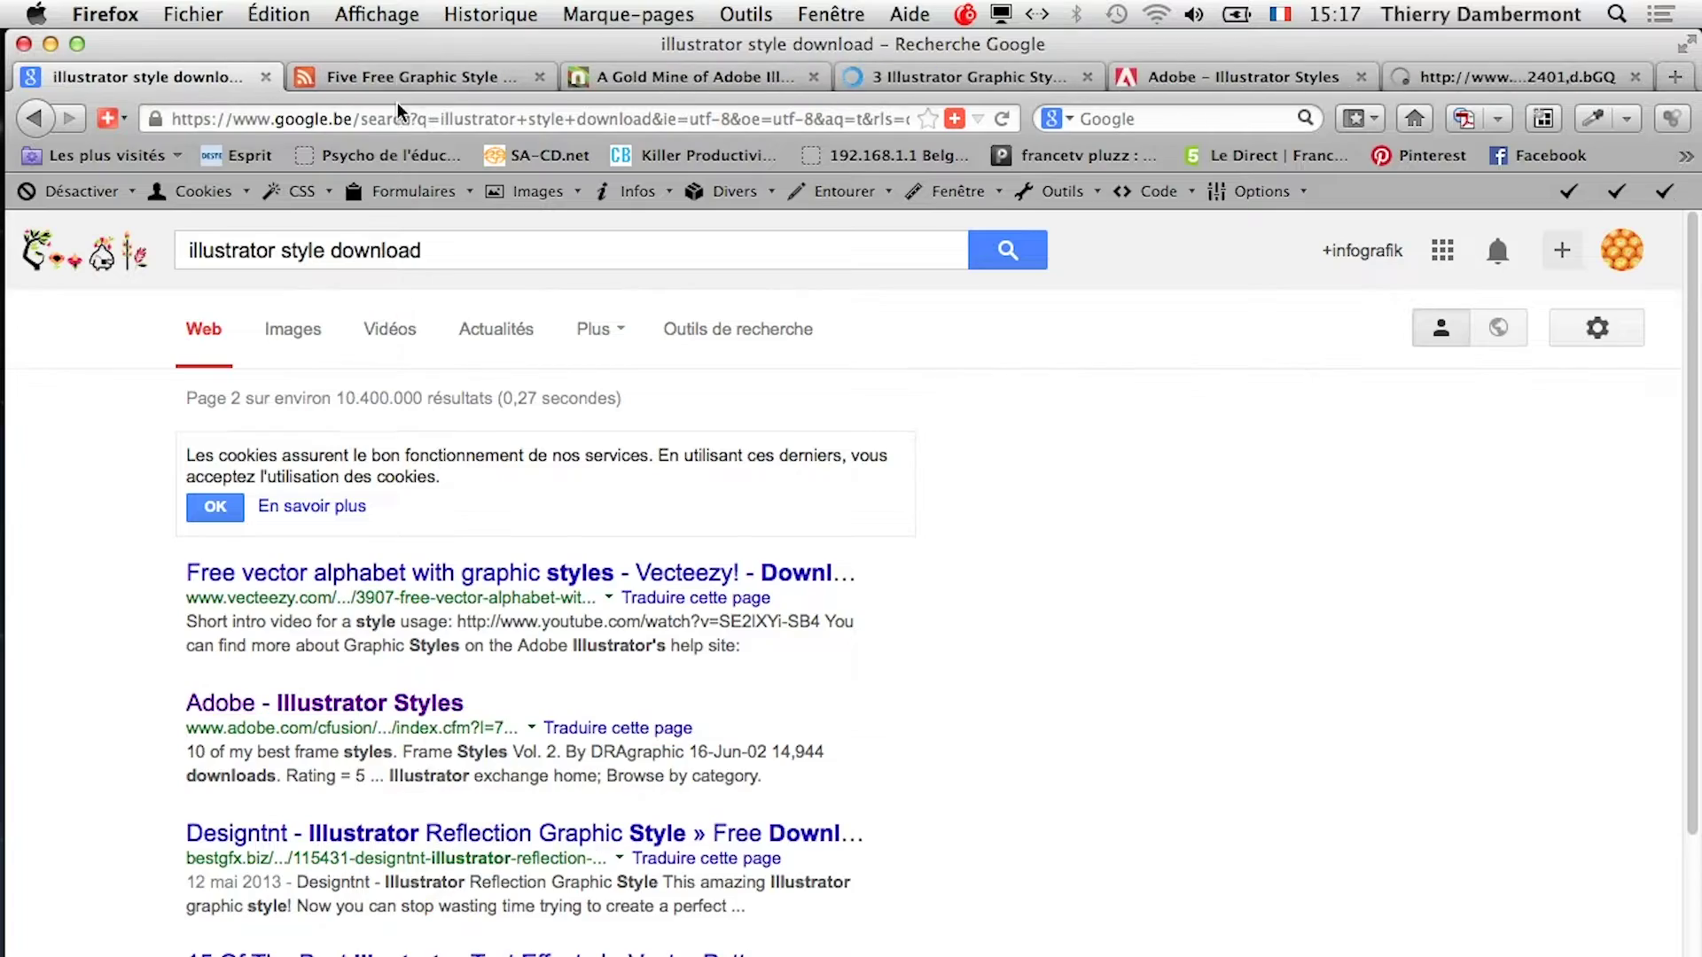
Examine the graphic style packs previewed on the Five Free Graphic Style Packs page, from Diamond Cube Texture to the CS5 styles
left_click(400, 78)
scroll(867, 663, "down", 8)
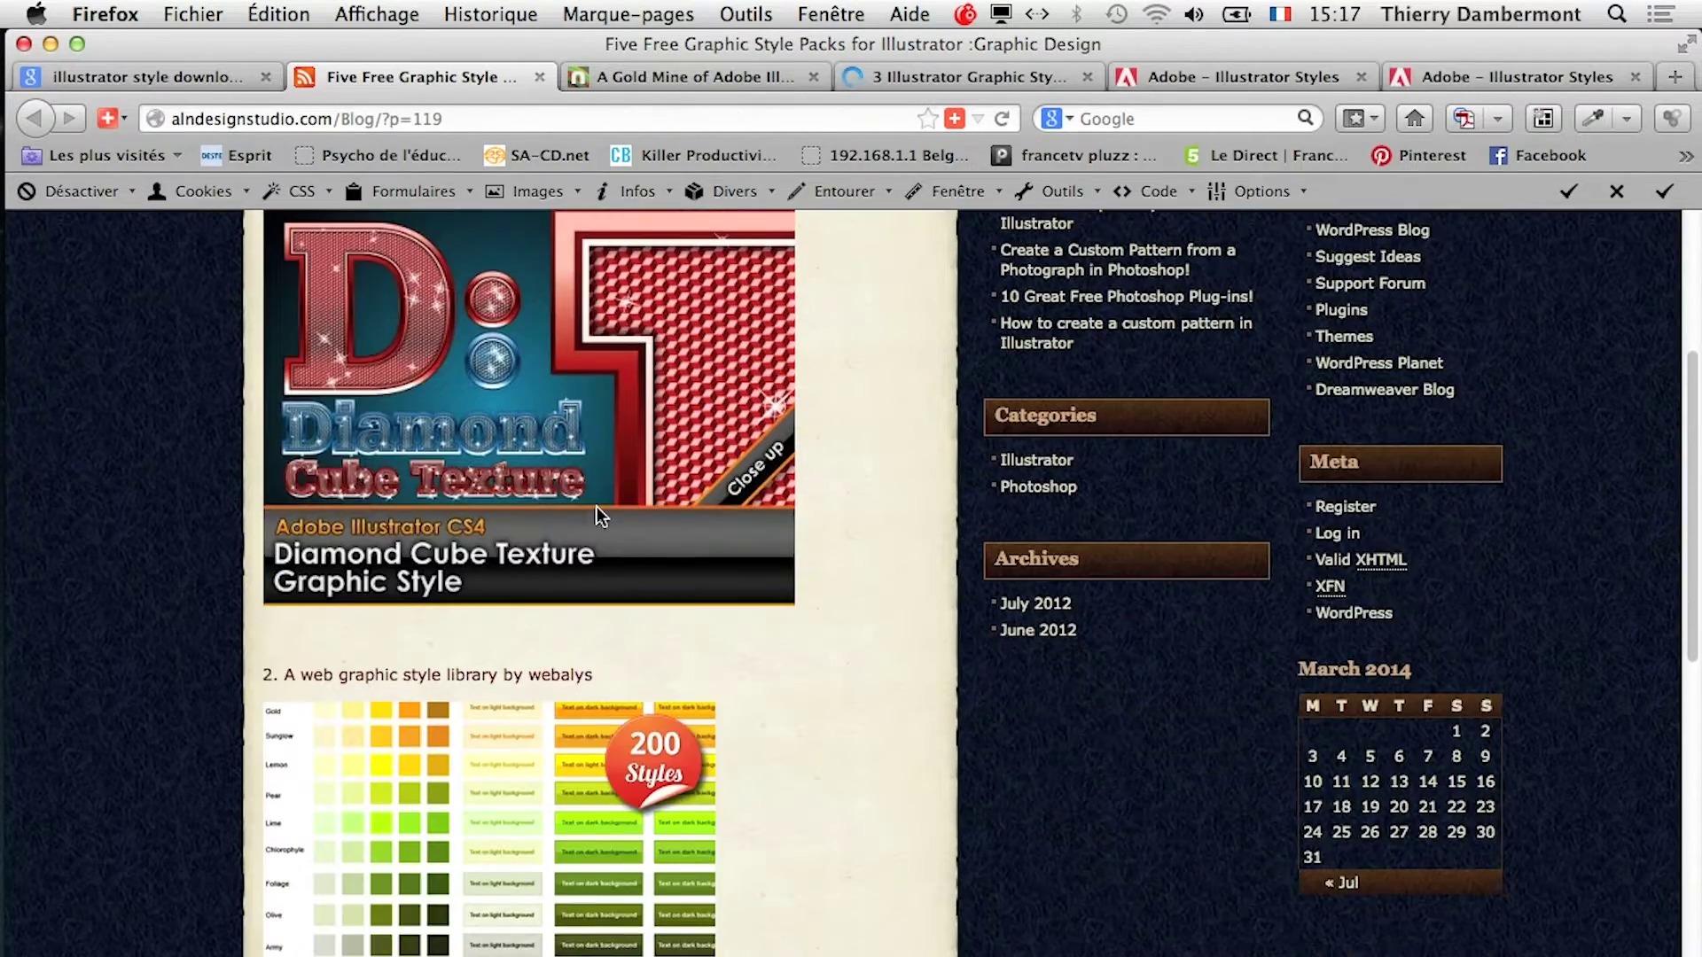
scroll(566, 496, "up", 4)
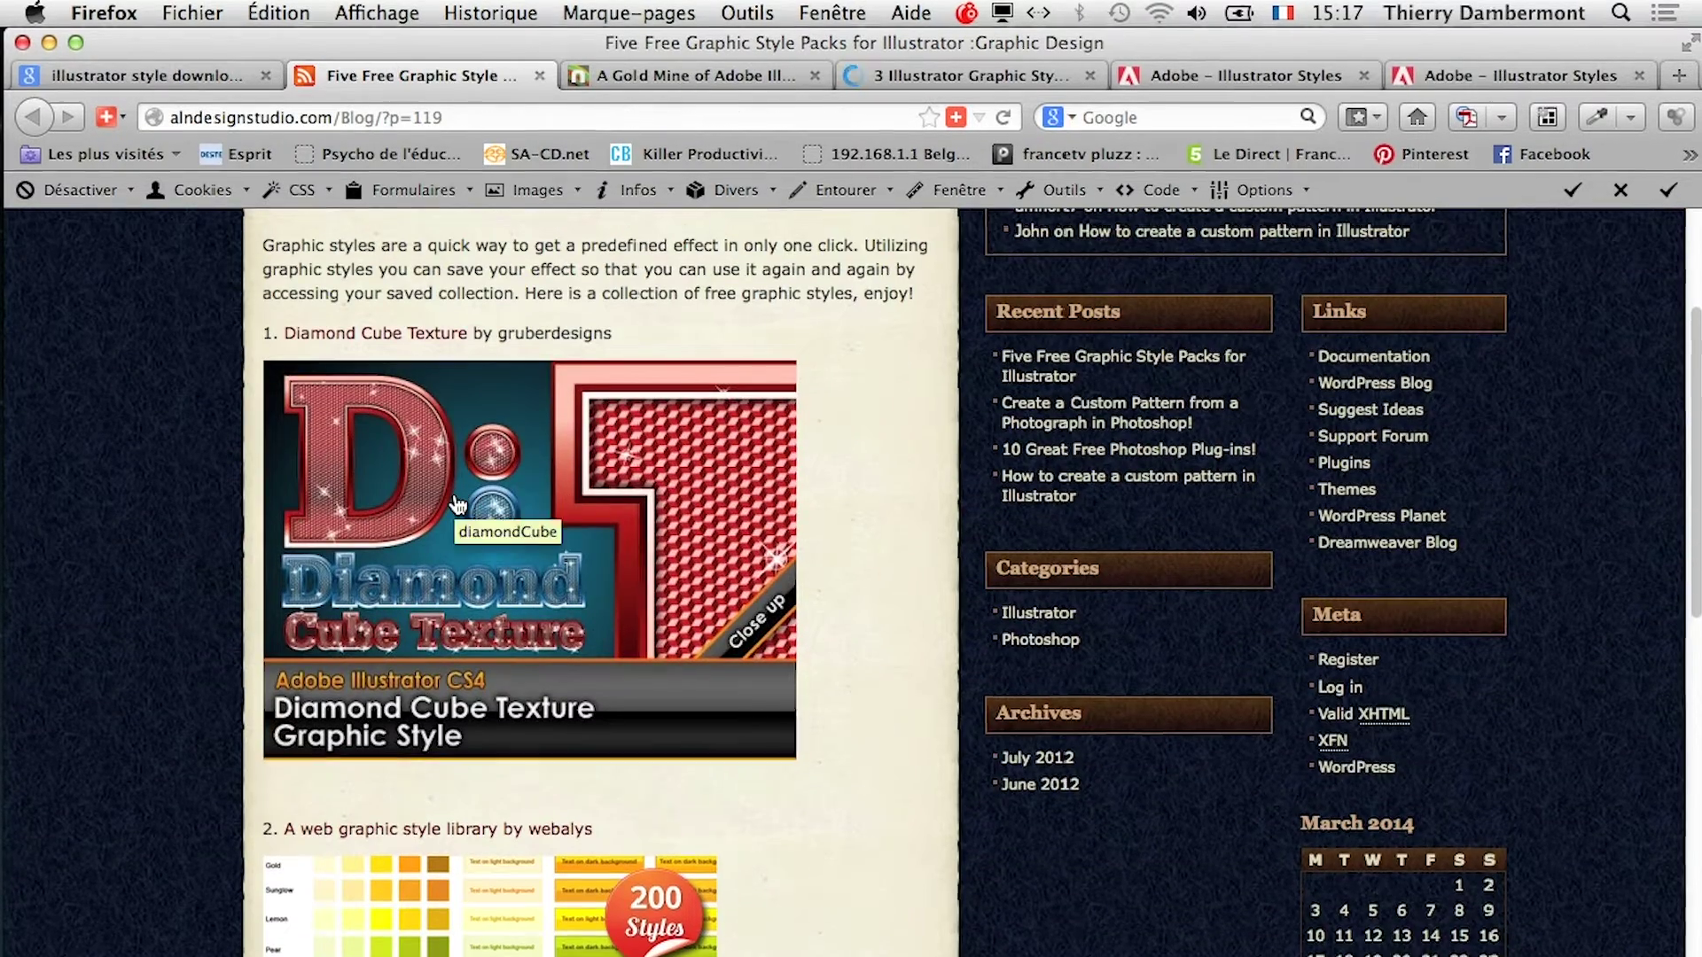
scroll(452, 514, "down", 5)
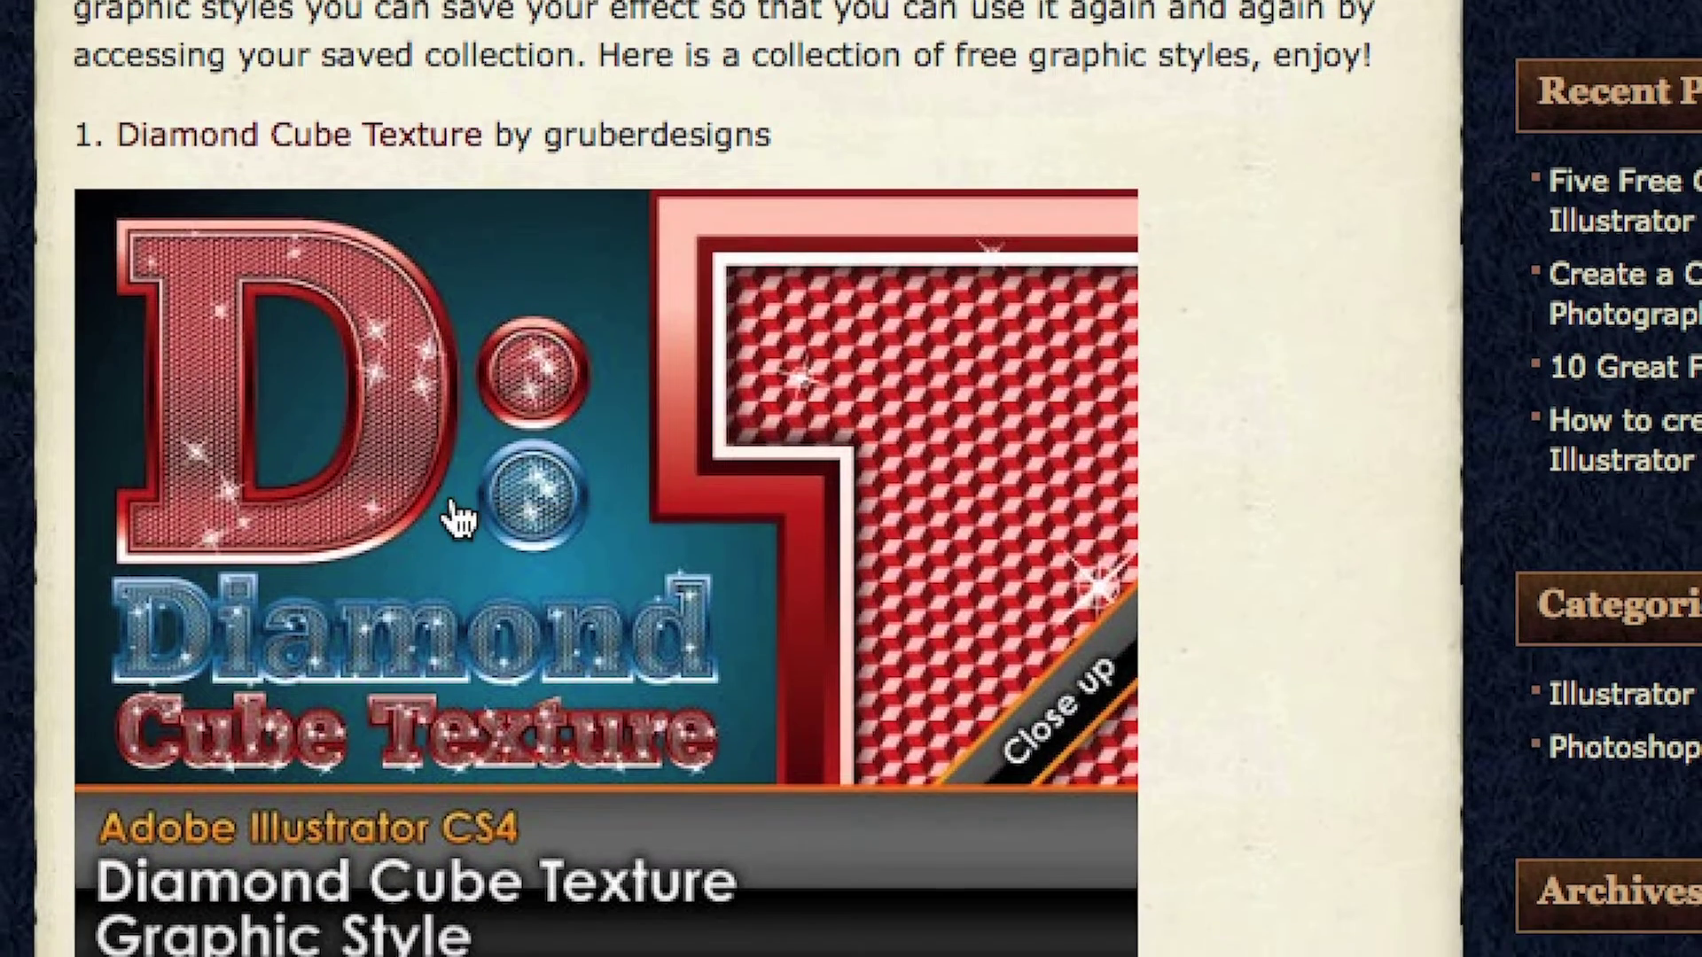
scroll(454, 525, "down", 20)
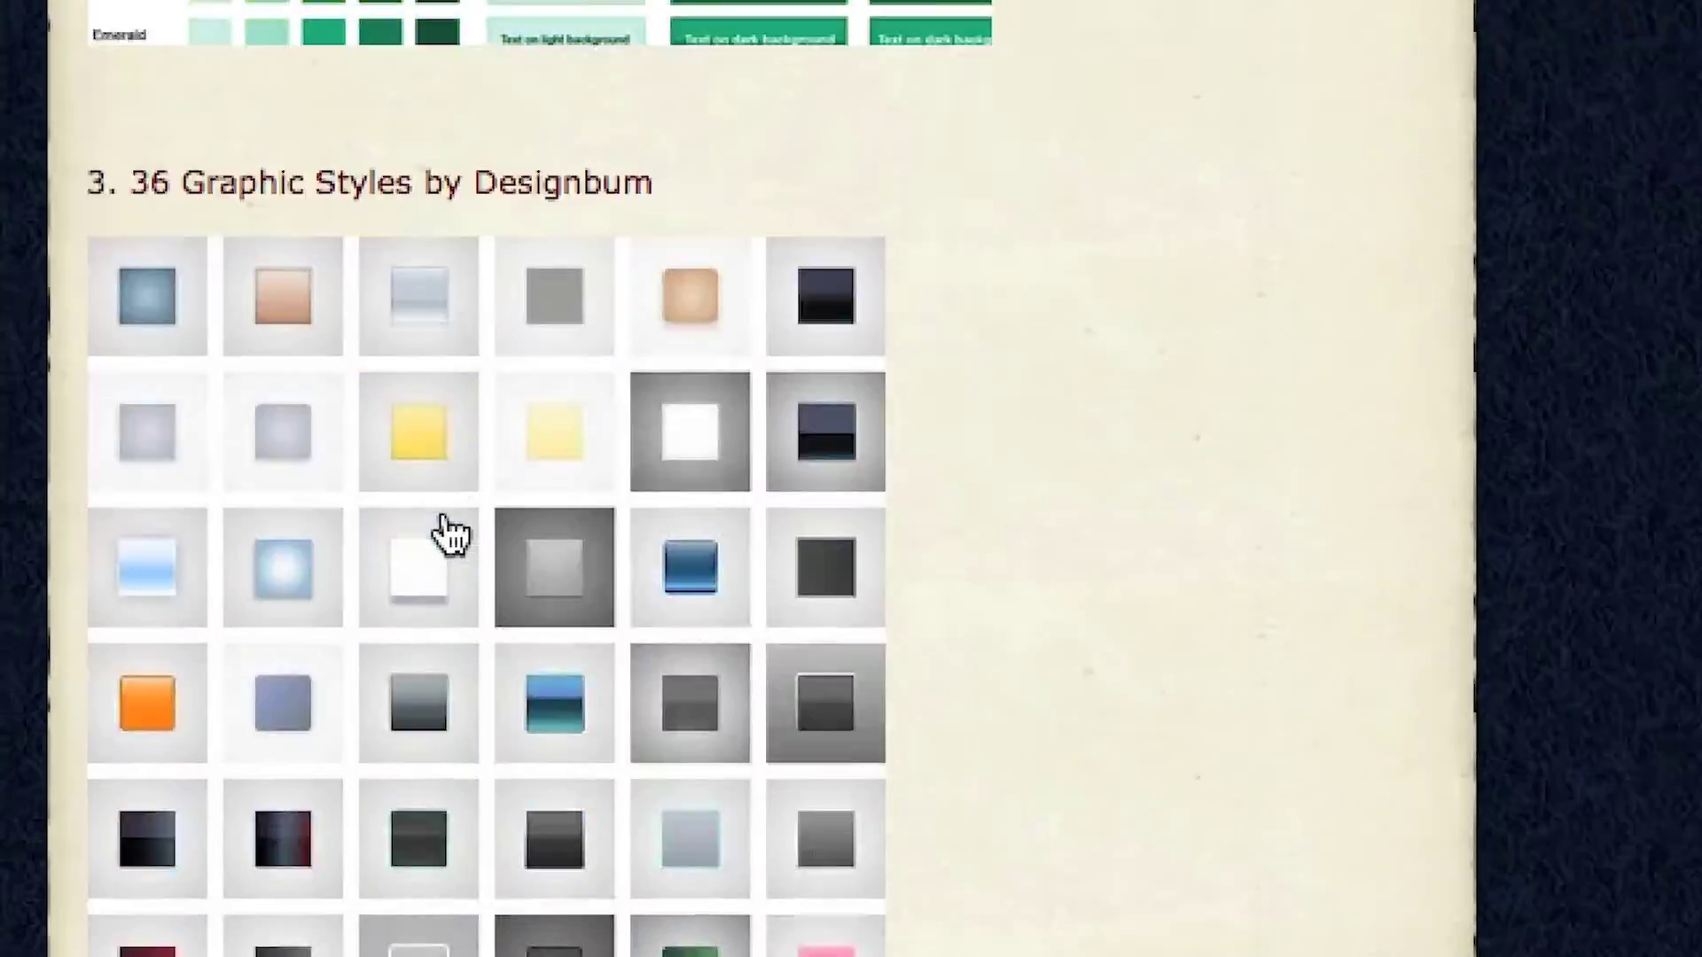
scroll(448, 536, "down", 15)
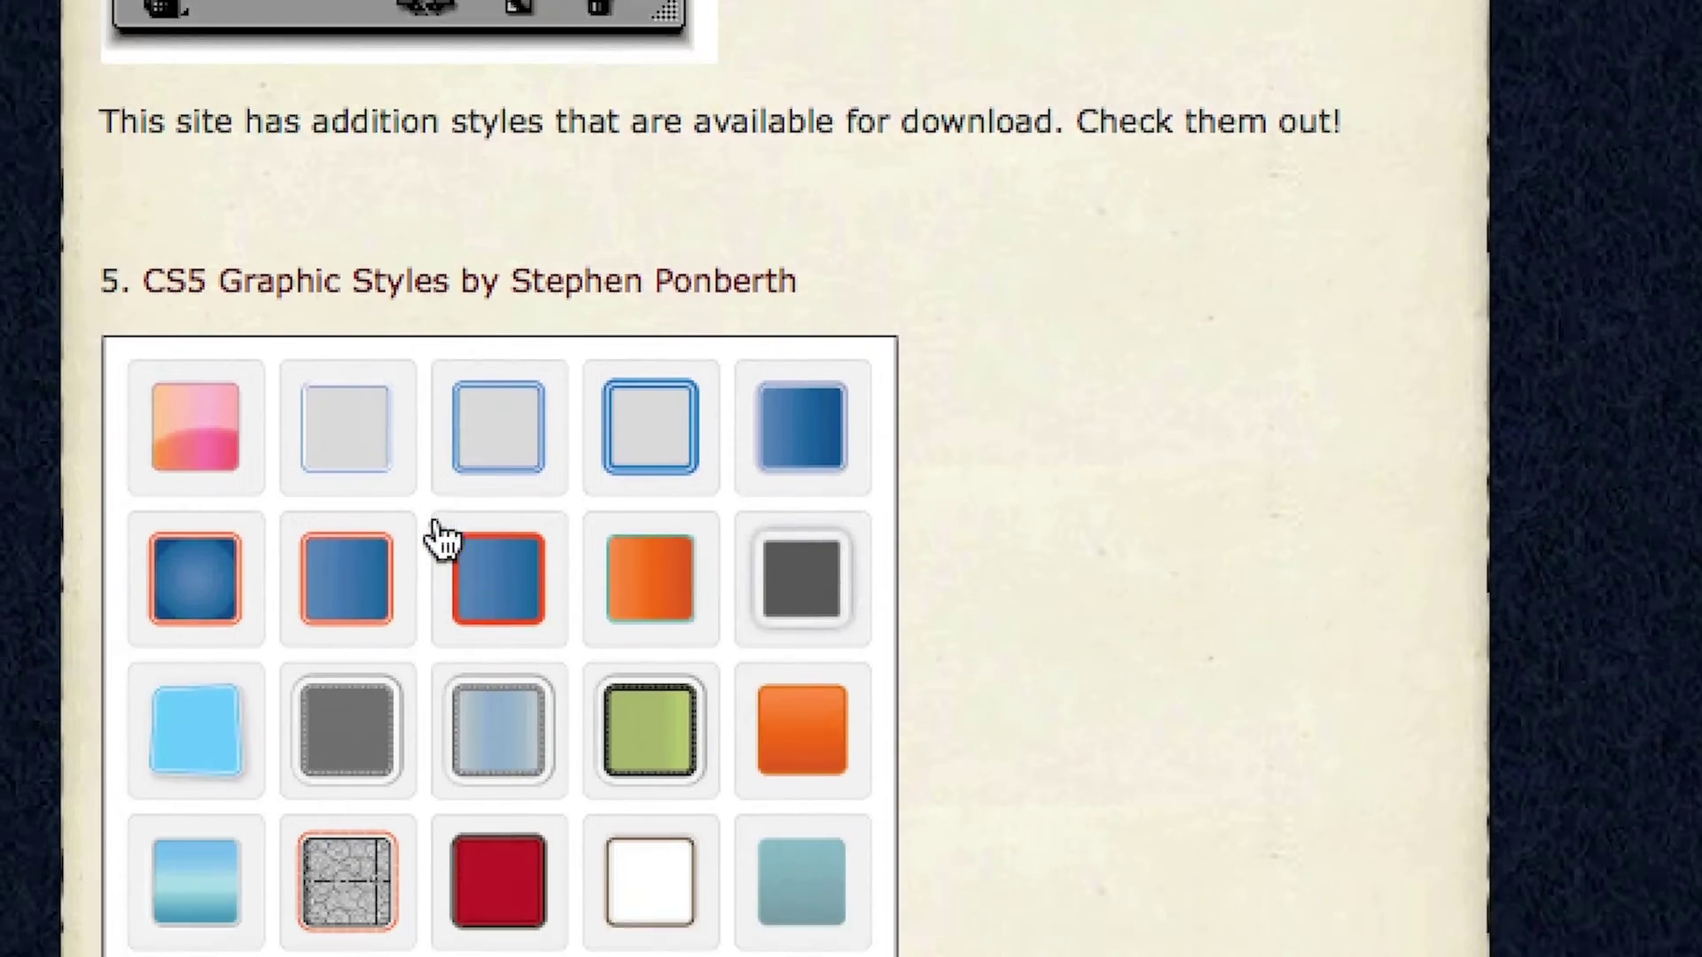
scroll(439, 542, "down", 5)
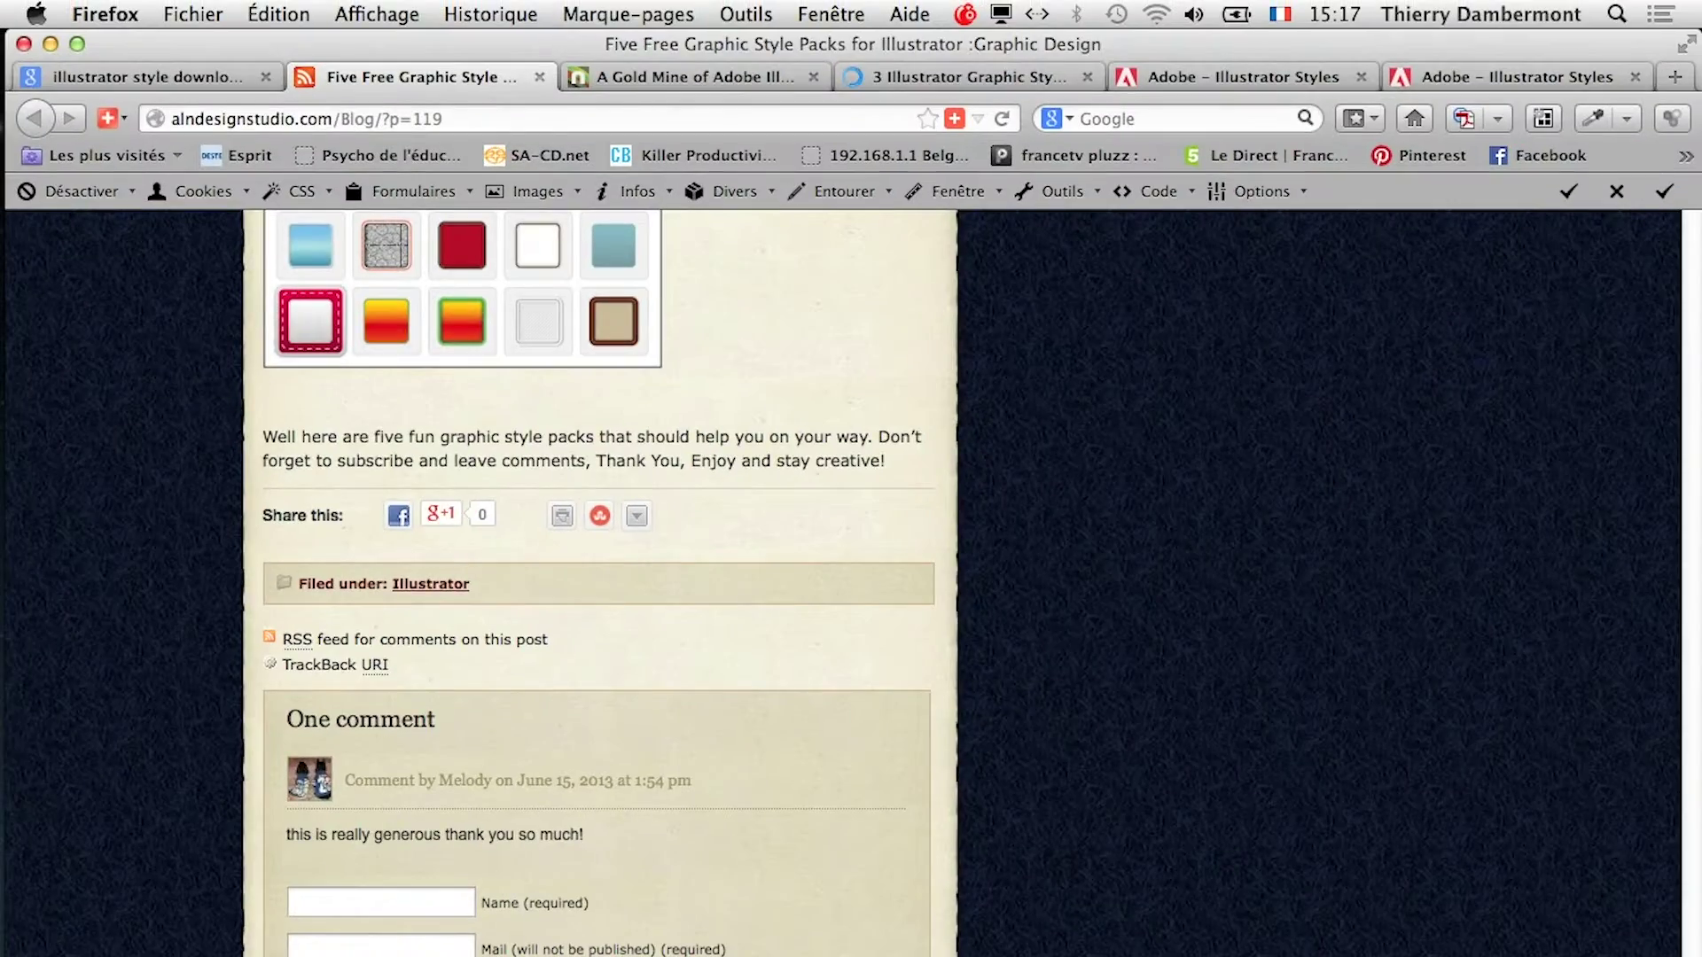
Look through the brush resources in noupe's A Gold Mine of Adobe Illustrator Resources article
left_click(664, 80)
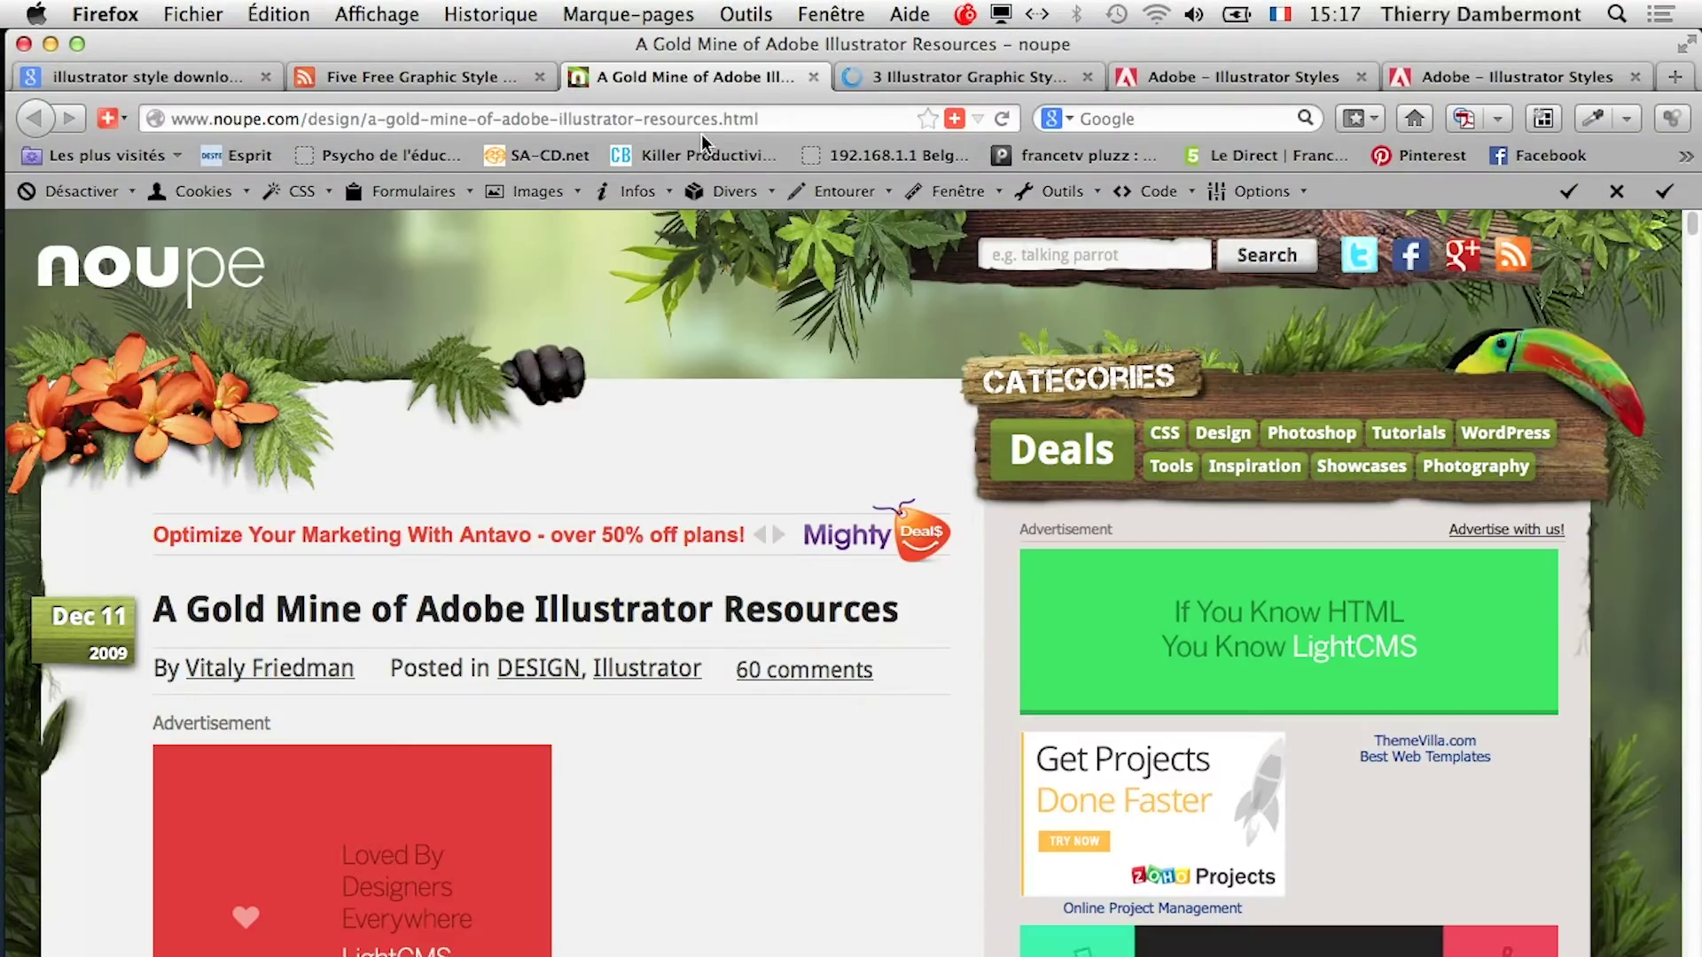
scroll(718, 825, "down", 15)
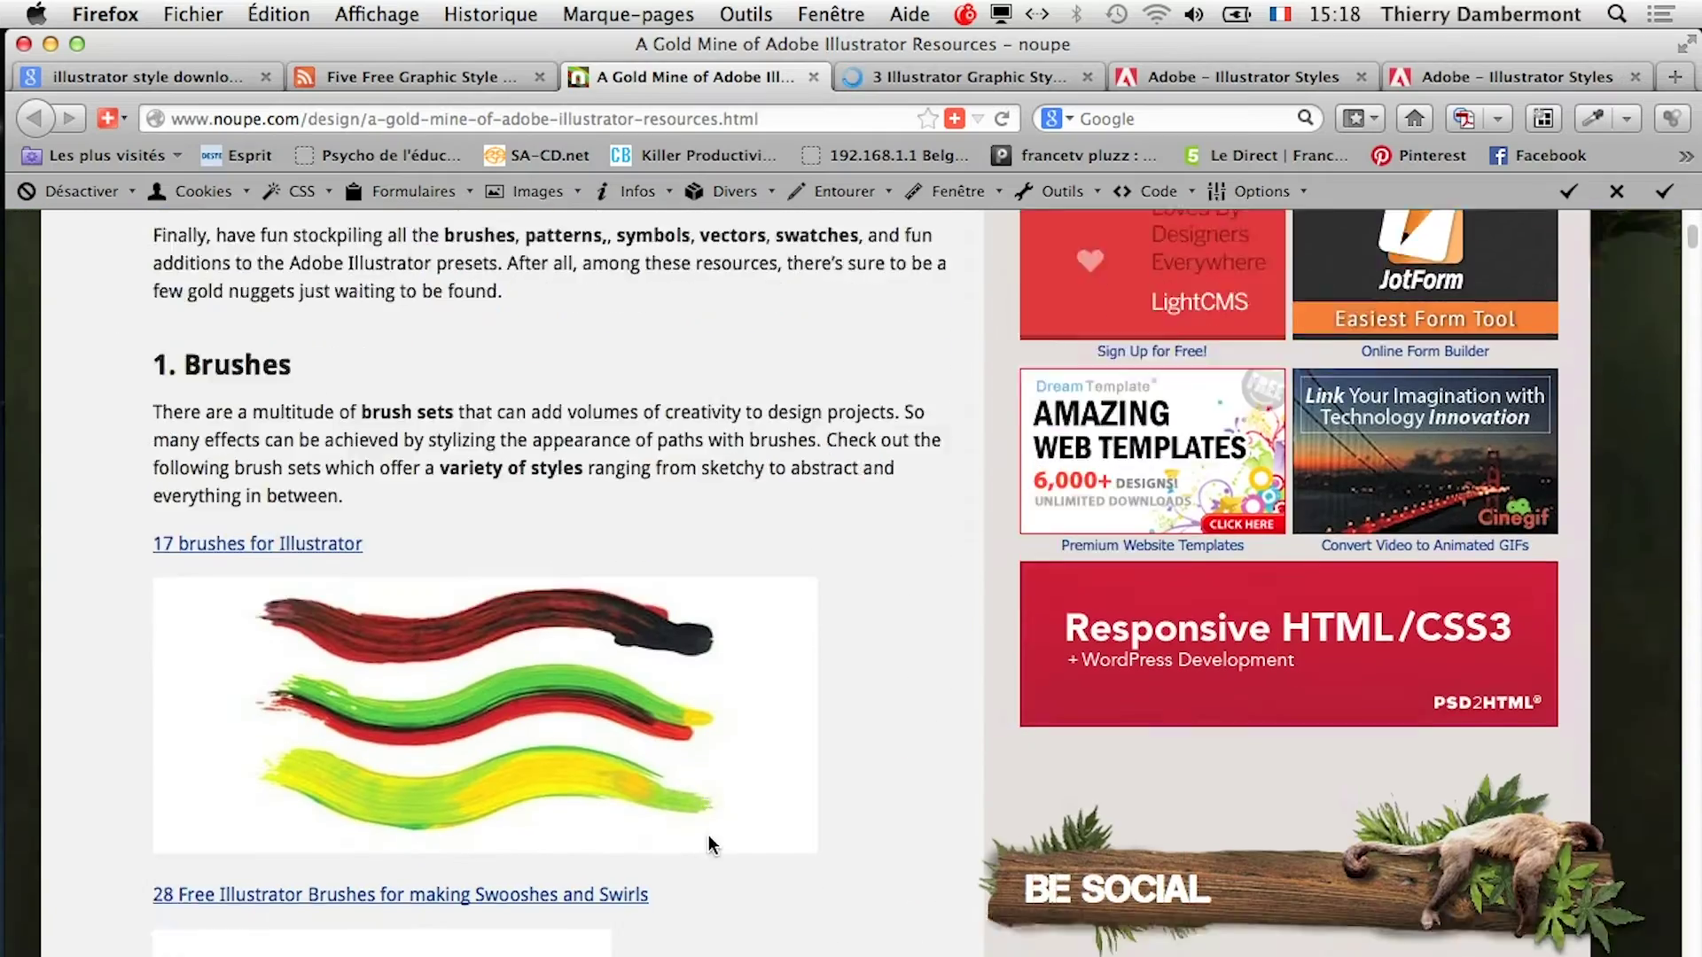
scroll(710, 848, "down", 6)
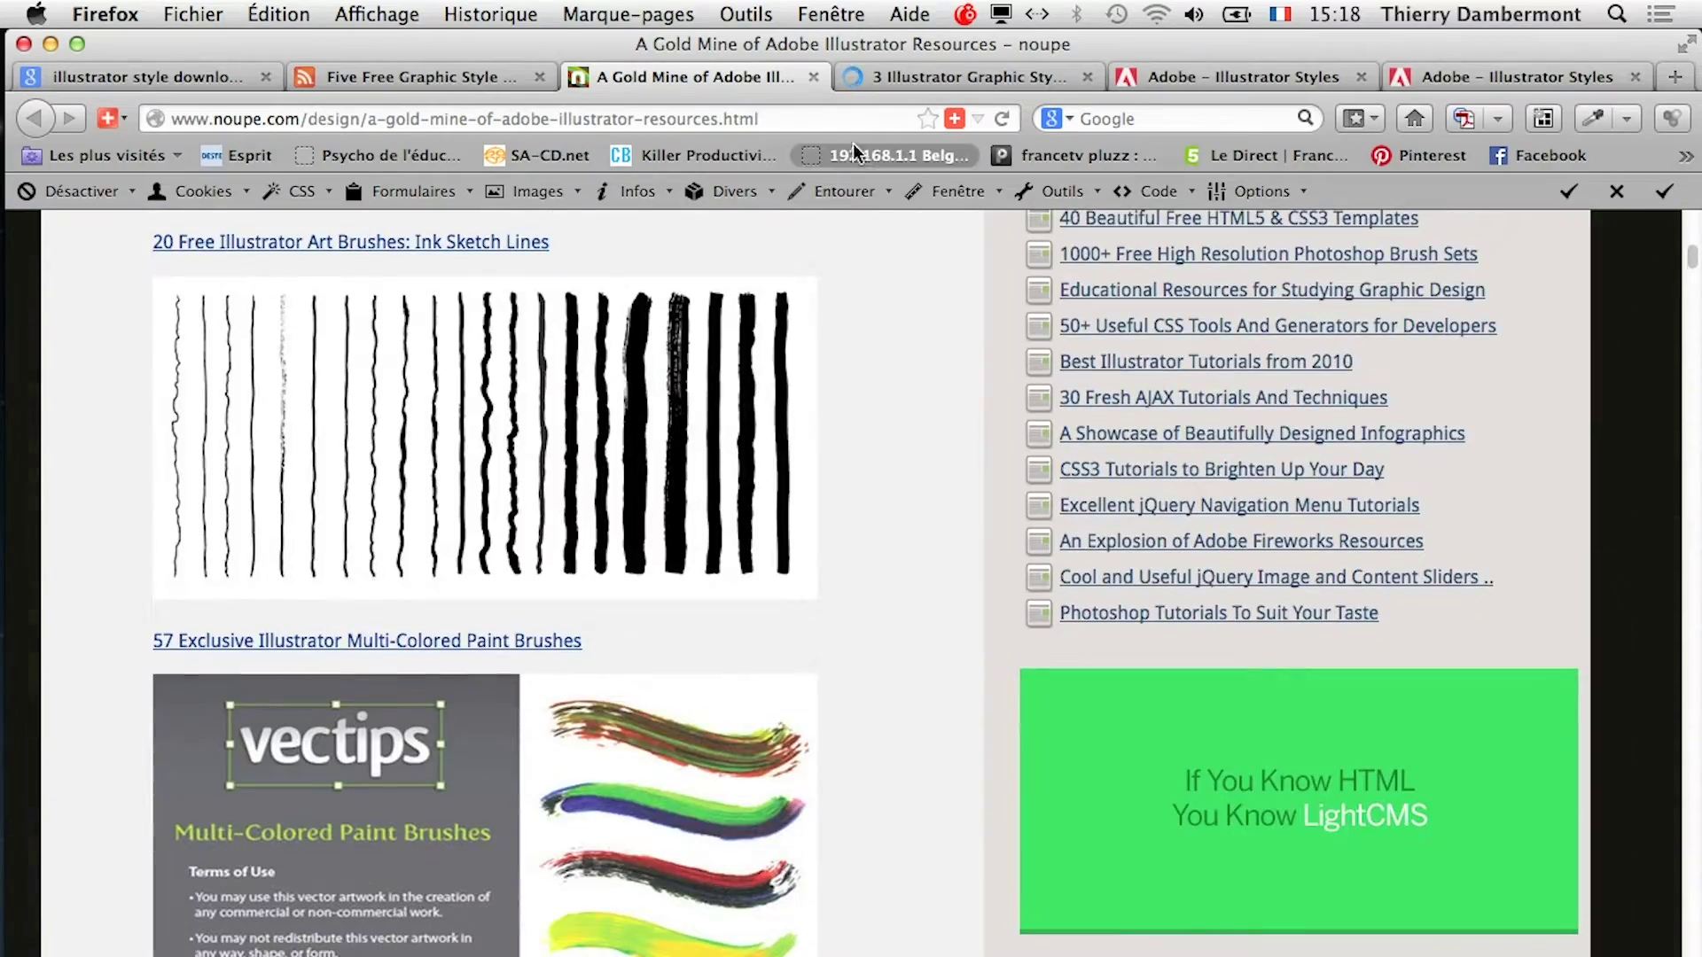
Review the 3 Illustrator Graphic Styles page on GraphicBurger and start the download of the style set
left_click(912, 78)
scroll(817, 769, "down", 7)
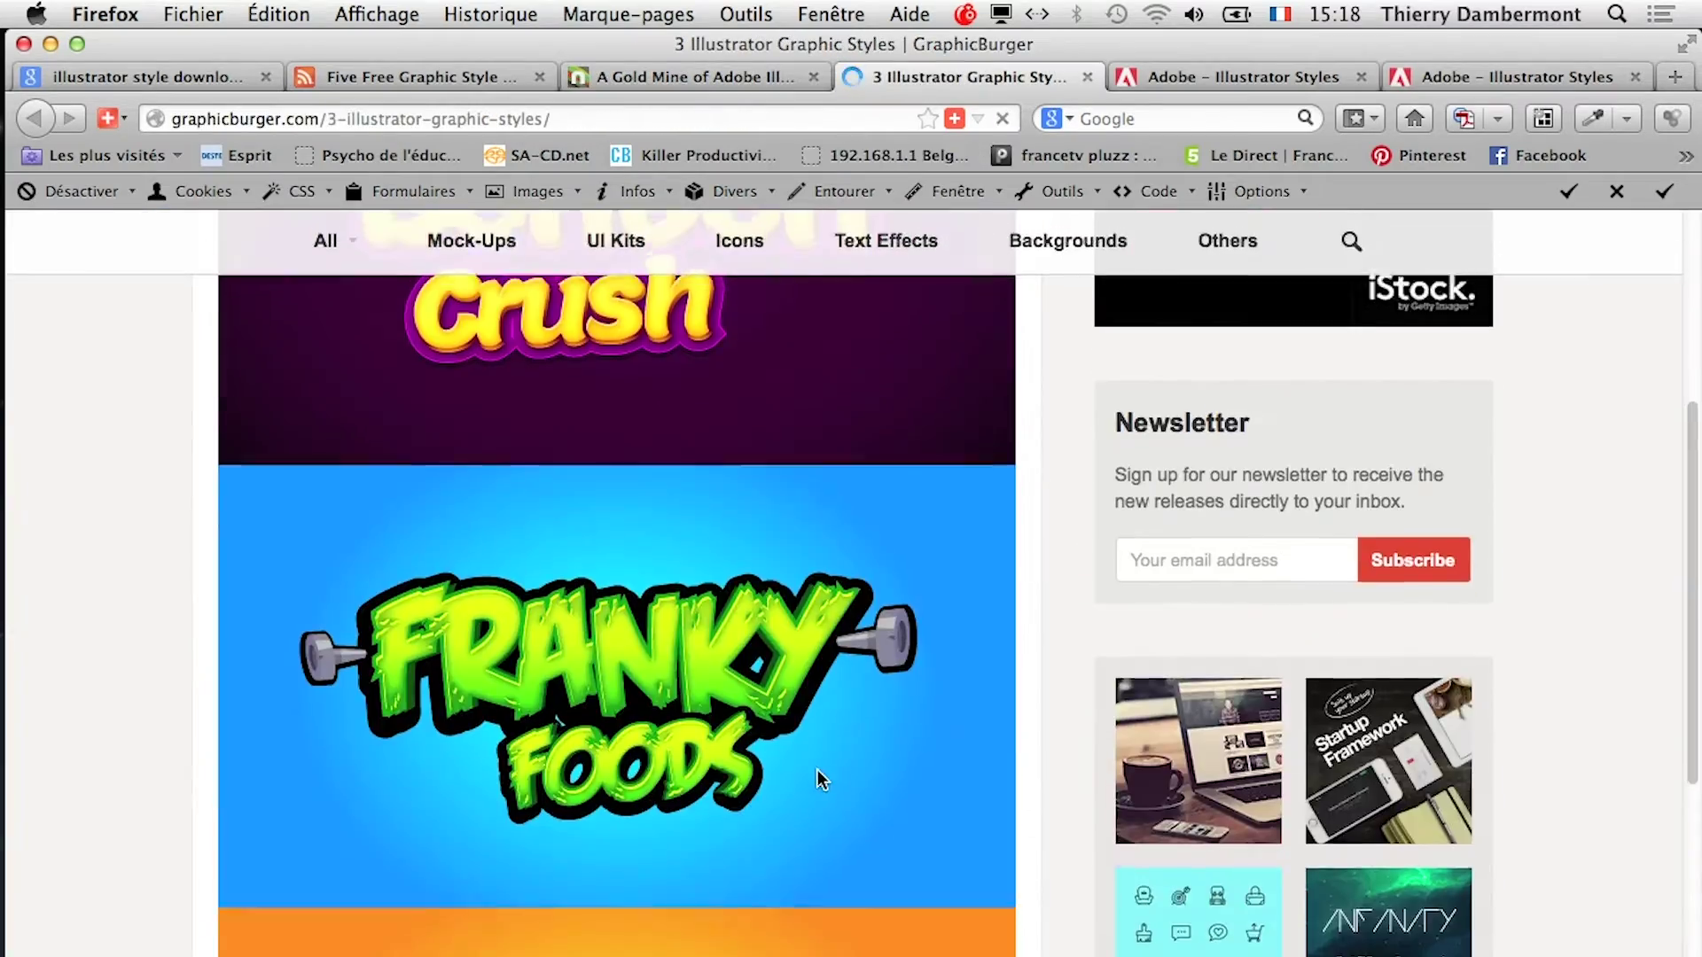
scroll(817, 769, "up", 7)
scroll(812, 759, "down", 1)
scroll(814, 768, "down", 2)
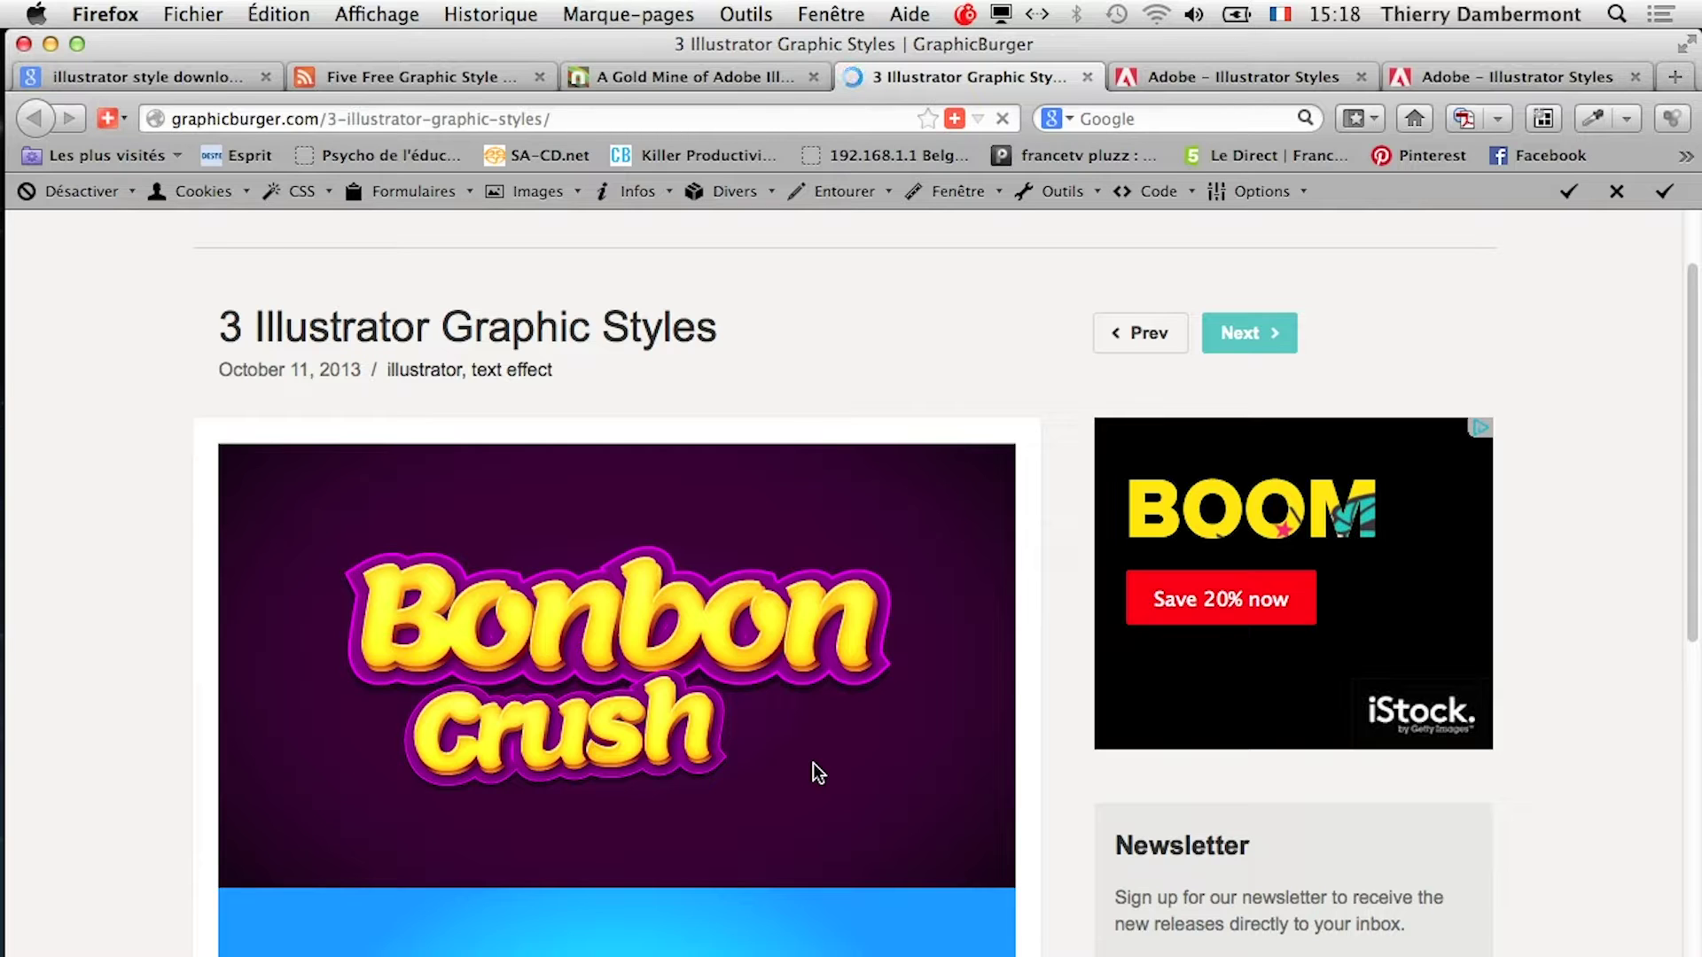
scroll(805, 865, "down", 10)
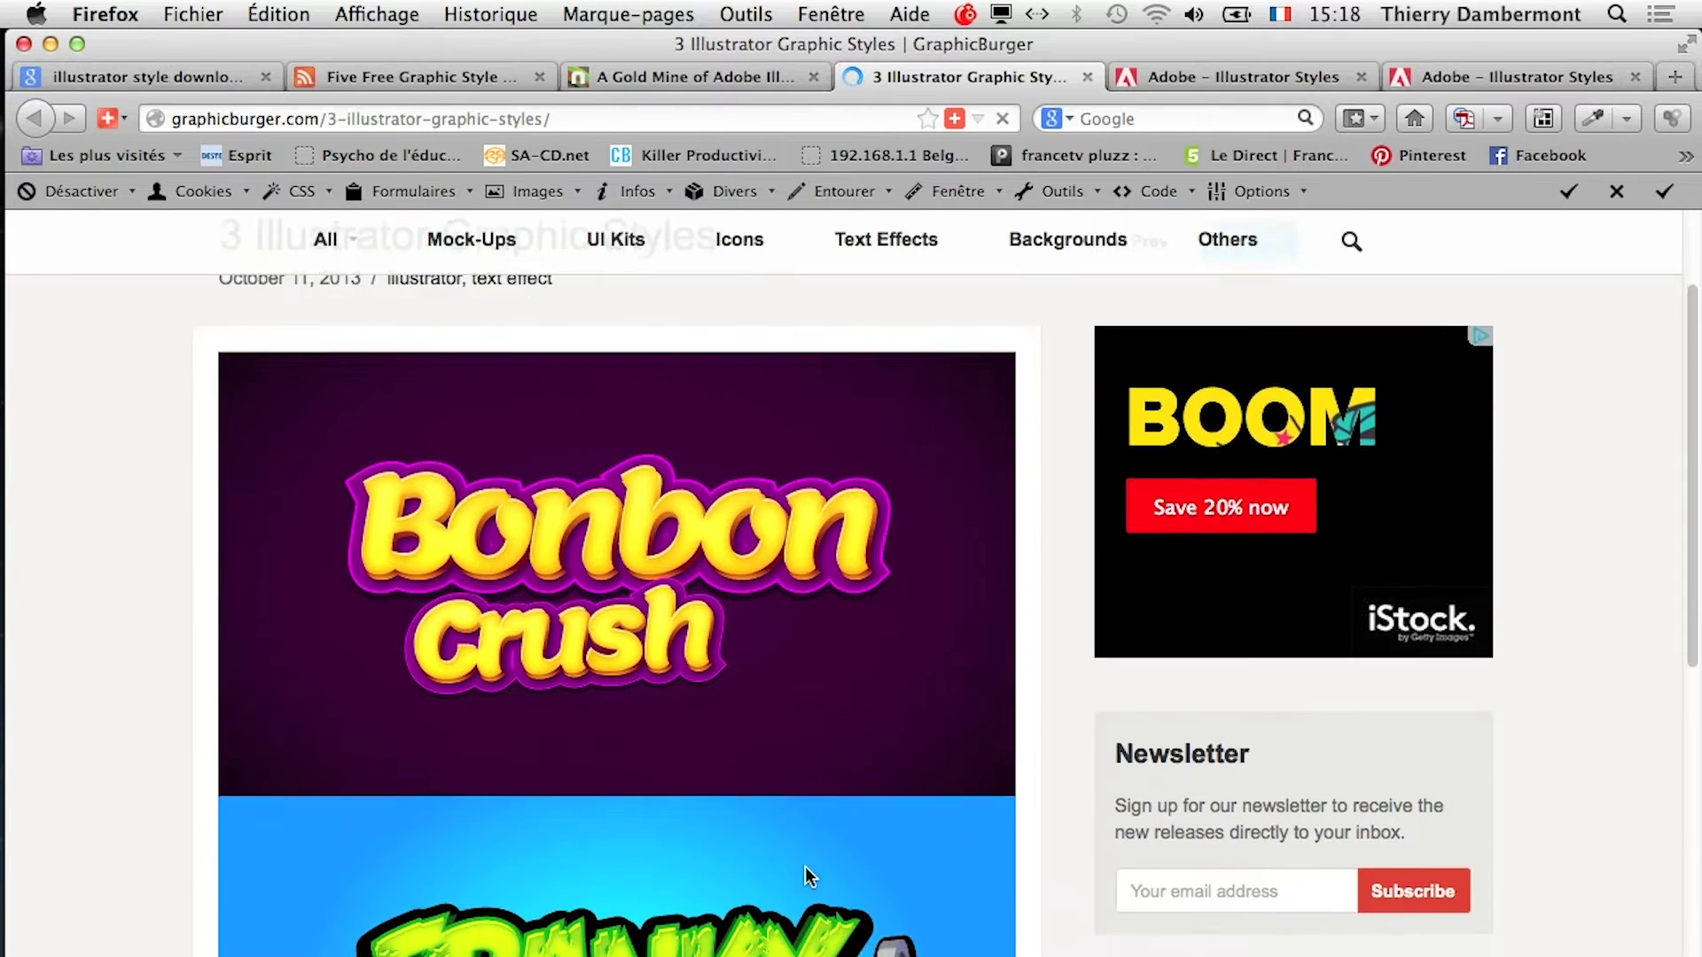
scroll(800, 874, "down", 10)
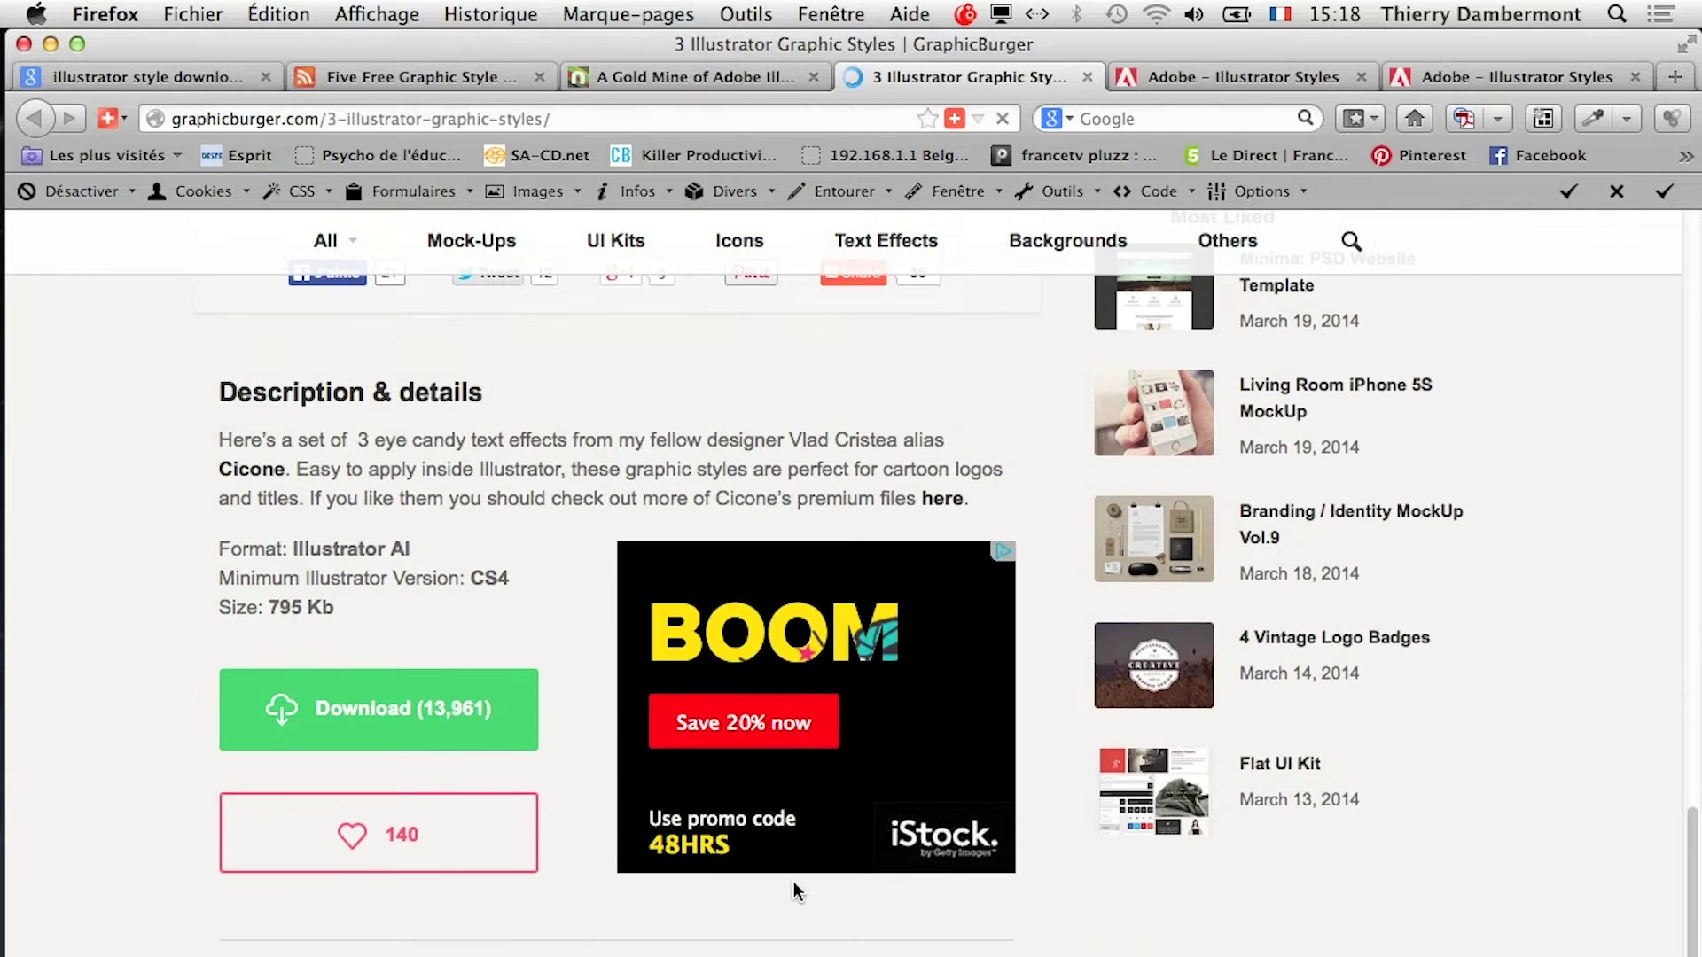
left_click(397, 729)
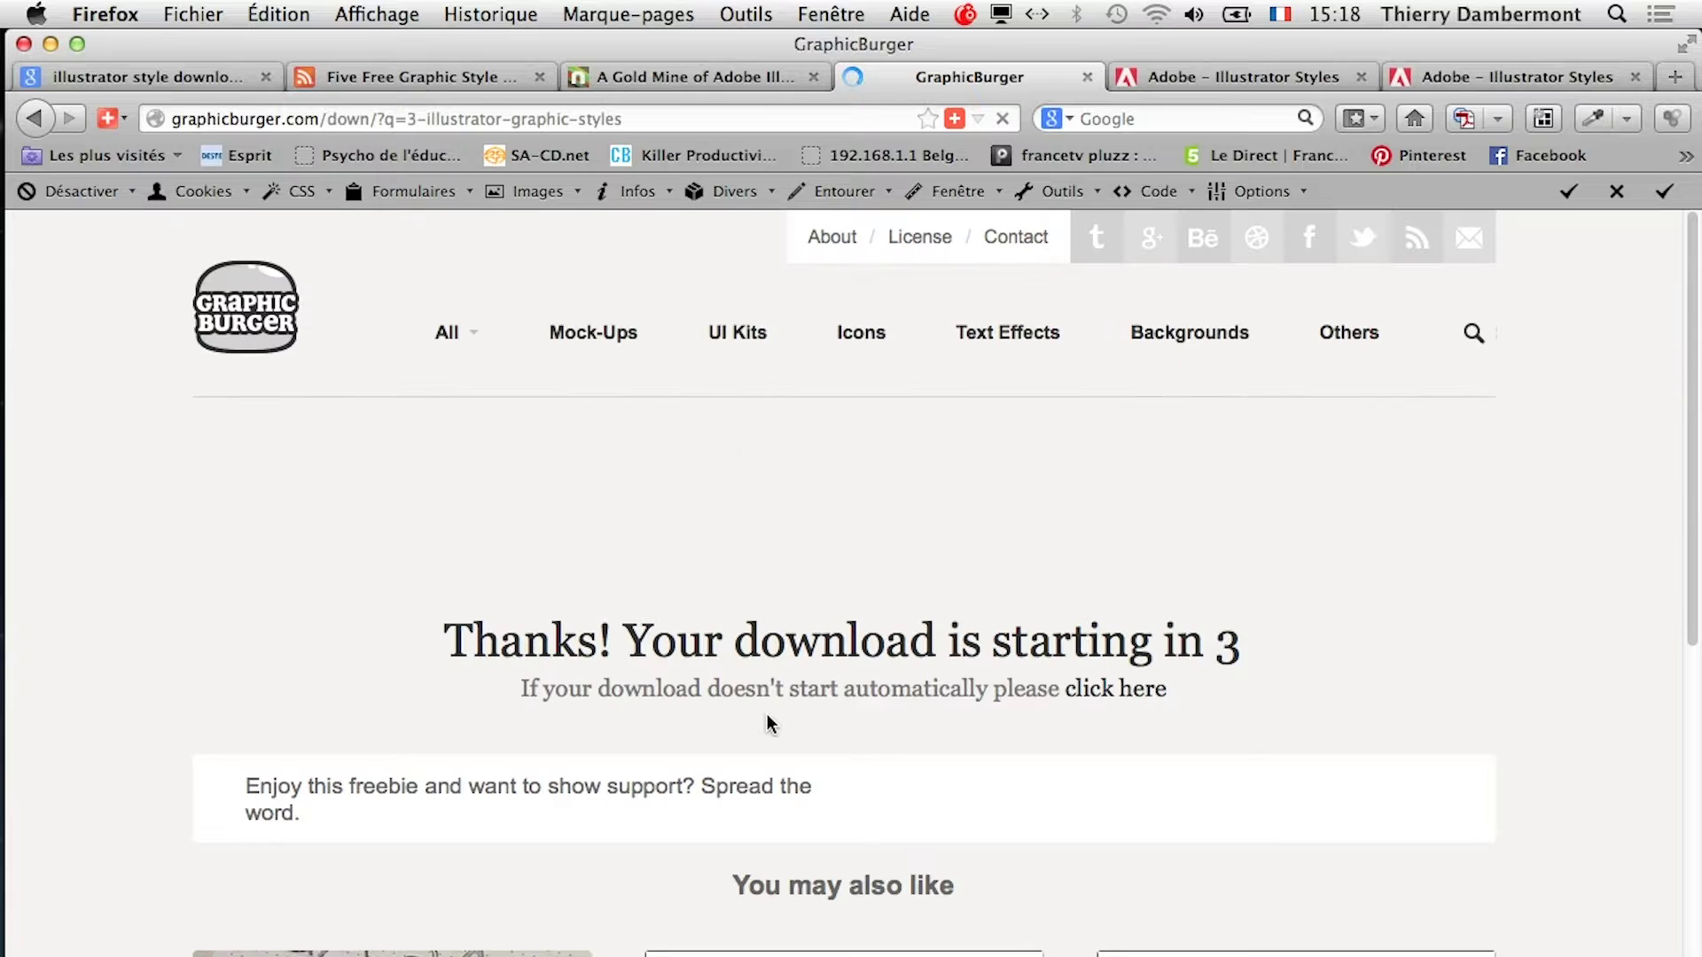
scroll(908, 732, "down", 3)
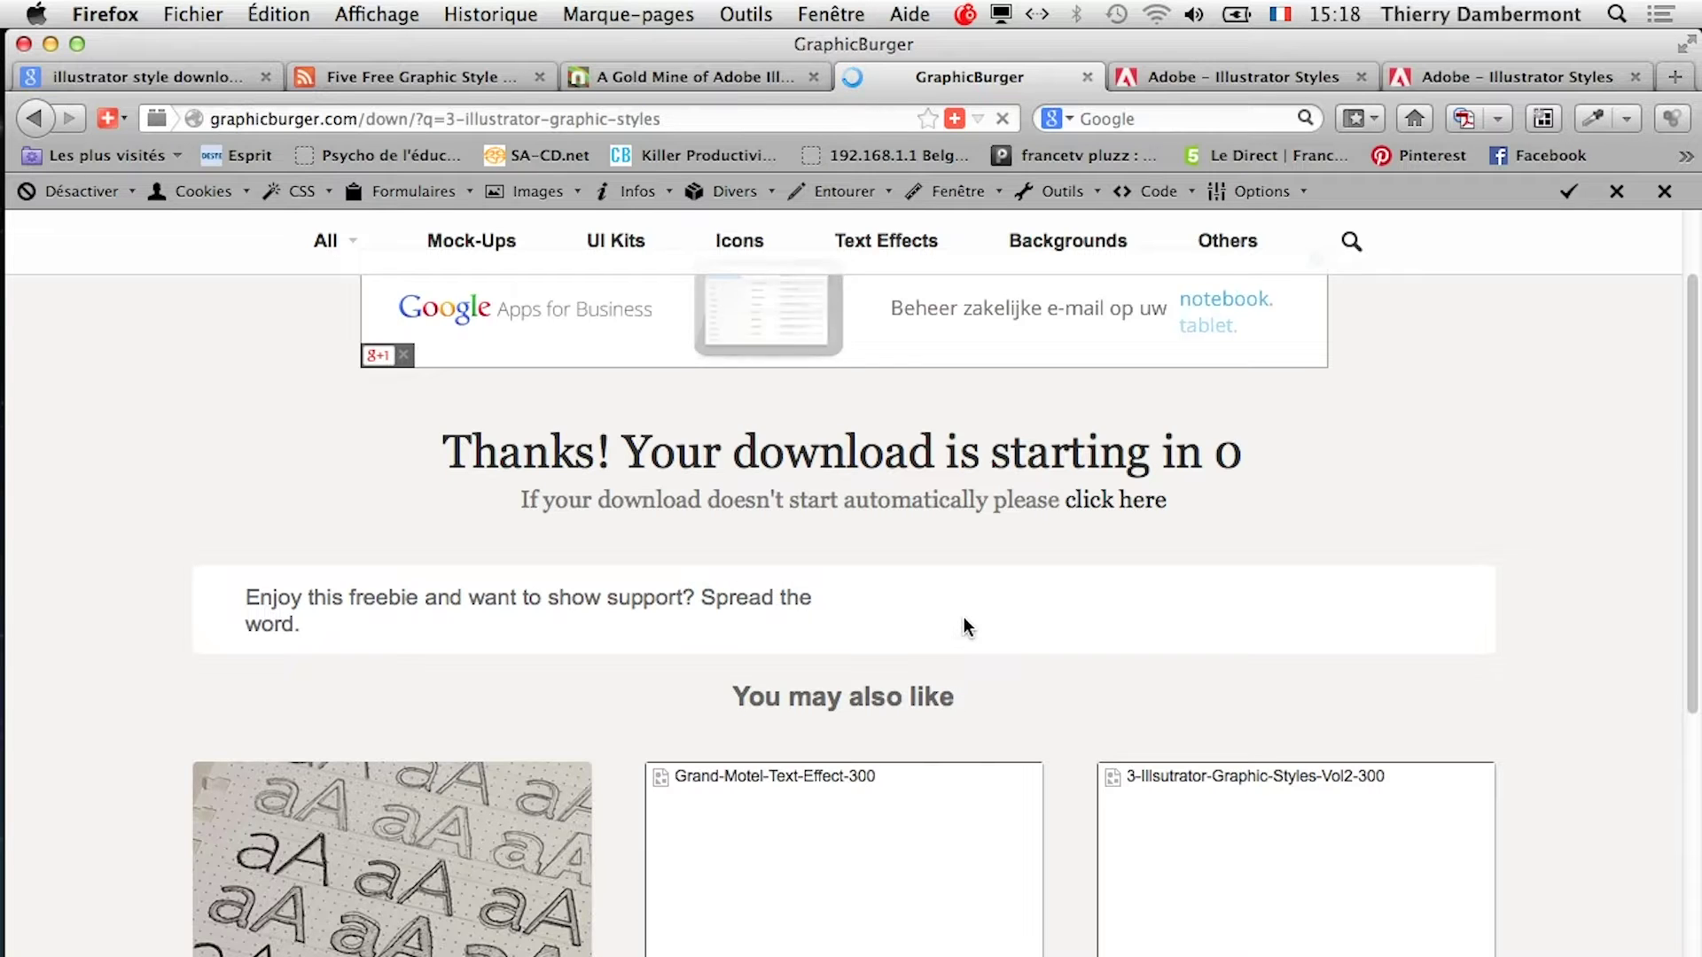
Display the browser's download history and clear all of its entries
left_click(746, 15)
left_click(780, 48)
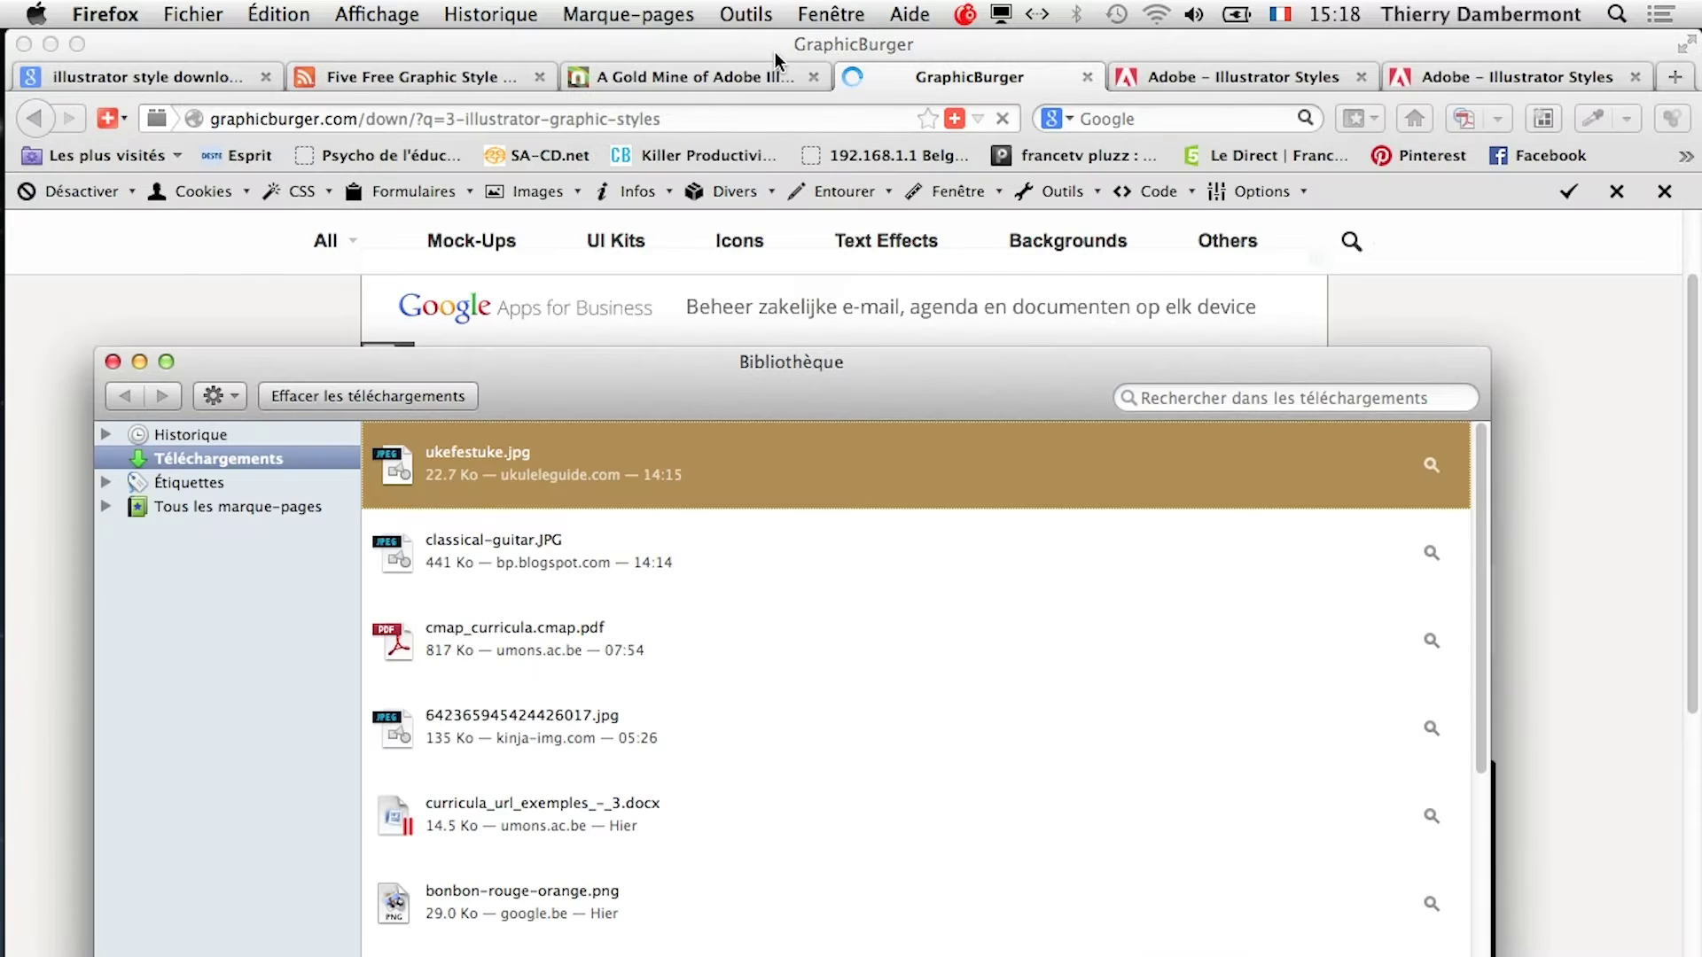
left_click(379, 395)
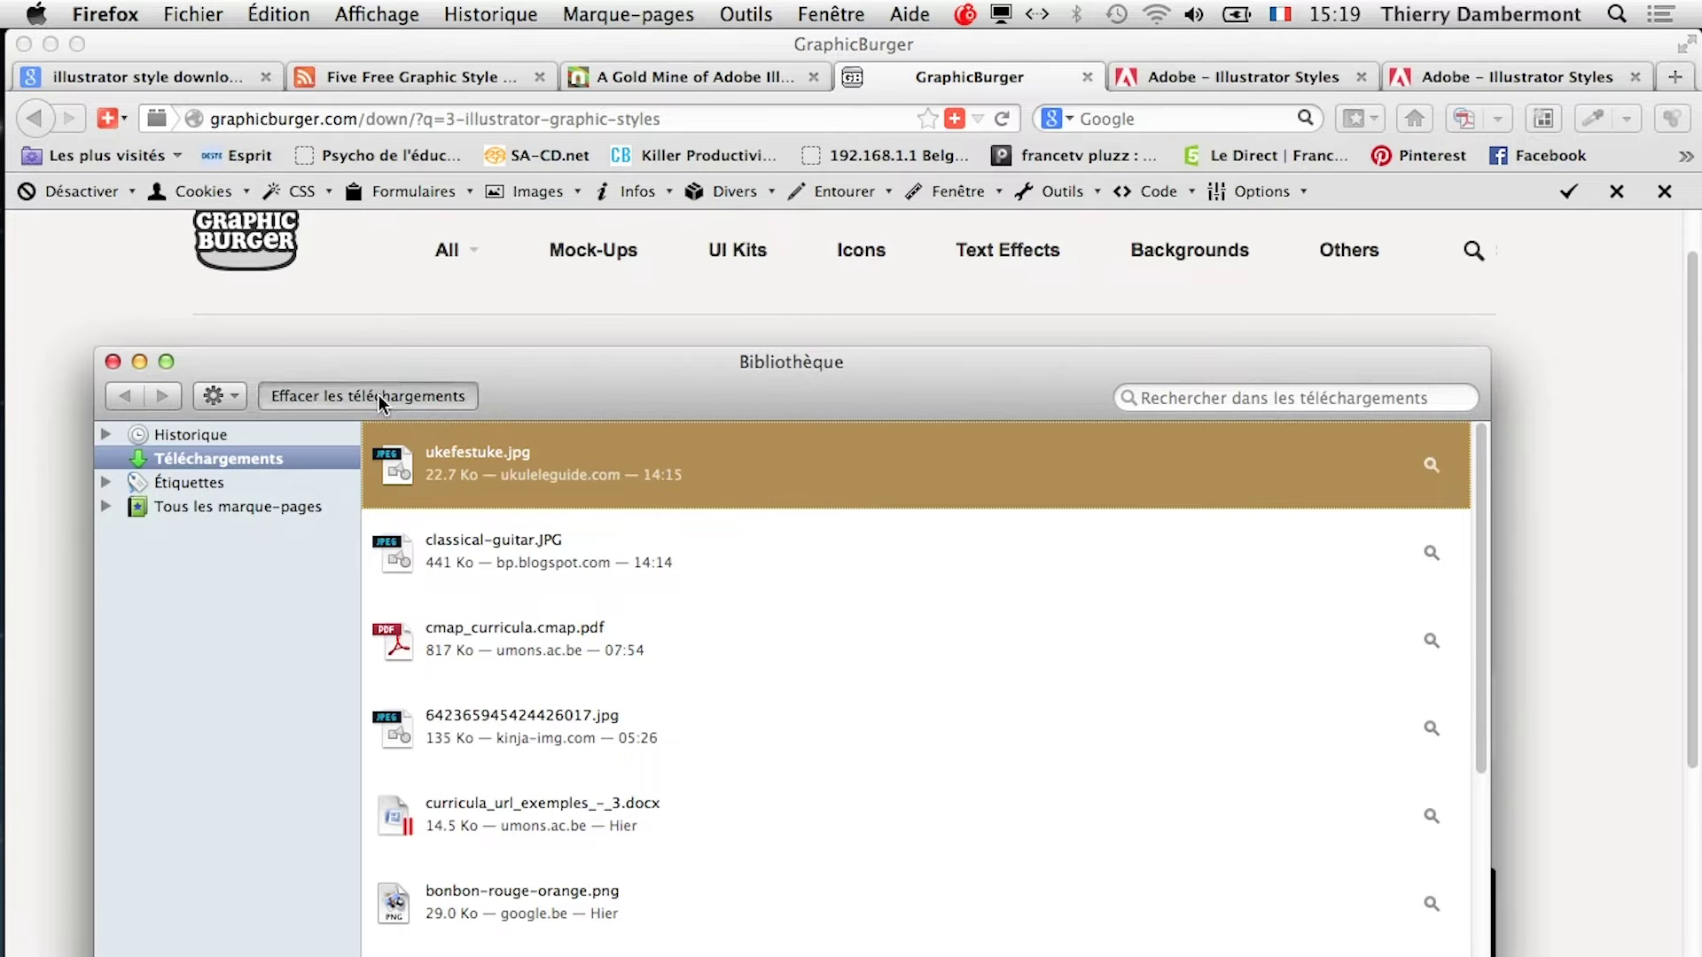
Move the windows covering the download dialog aside and save 3-Illustrator-Graphic-Styles.zip to disk
left_click_drag(706, 390, 1475, 709)
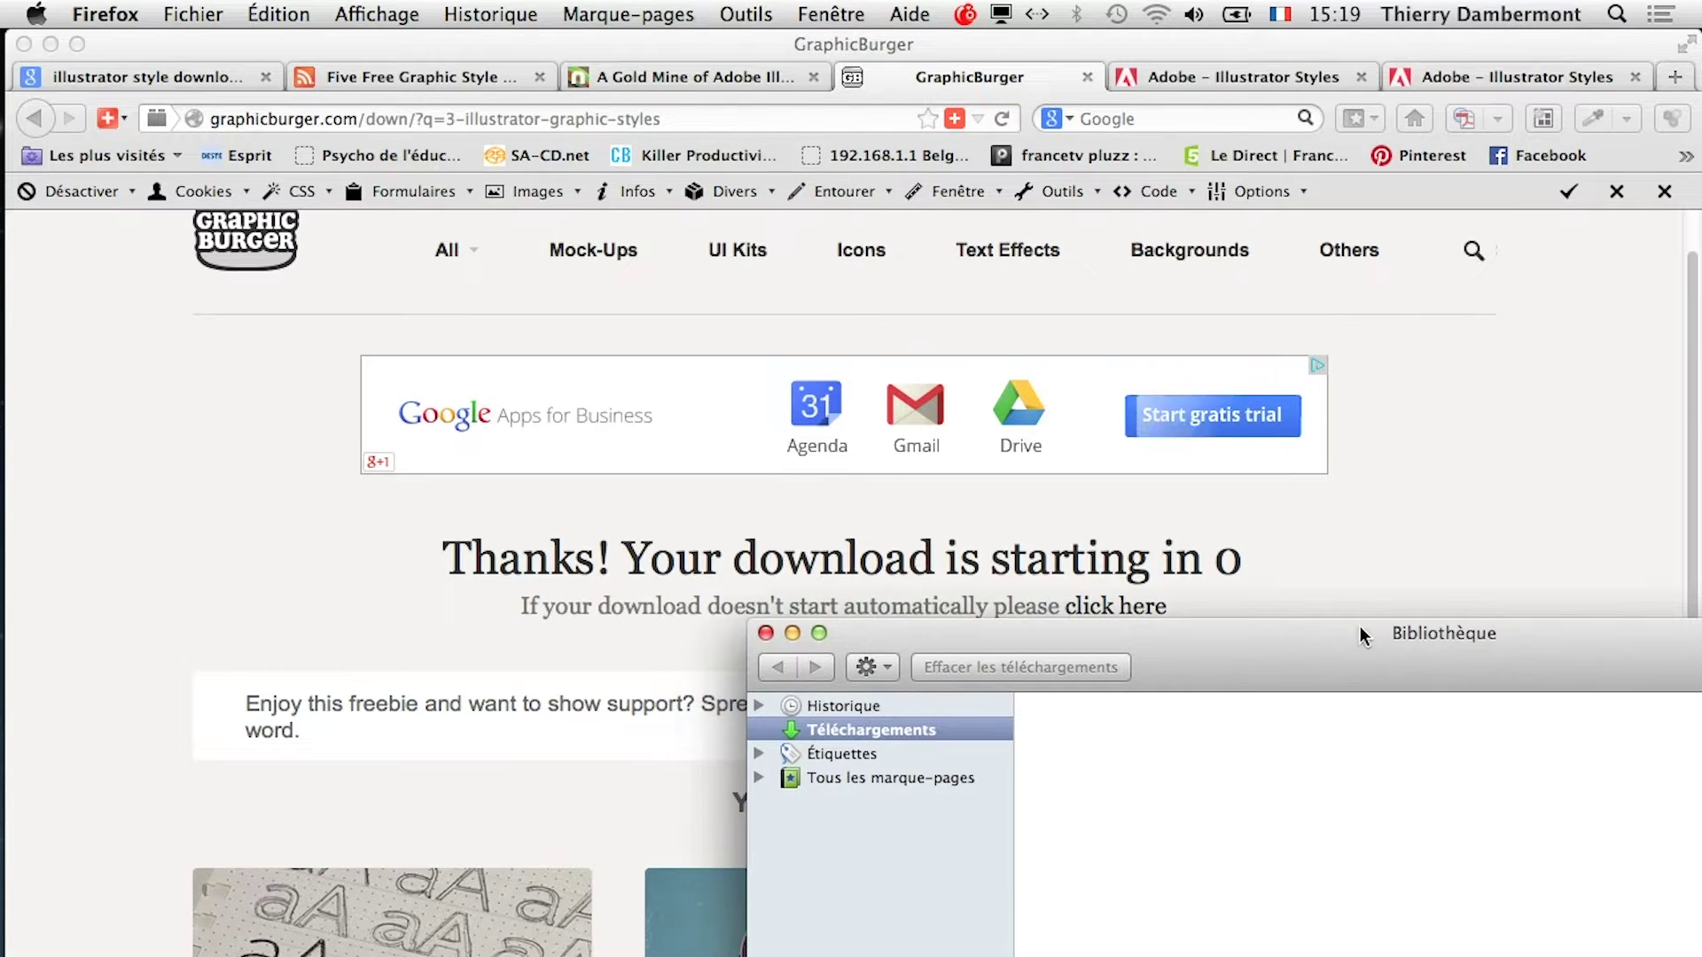
left_click(1380, 561)
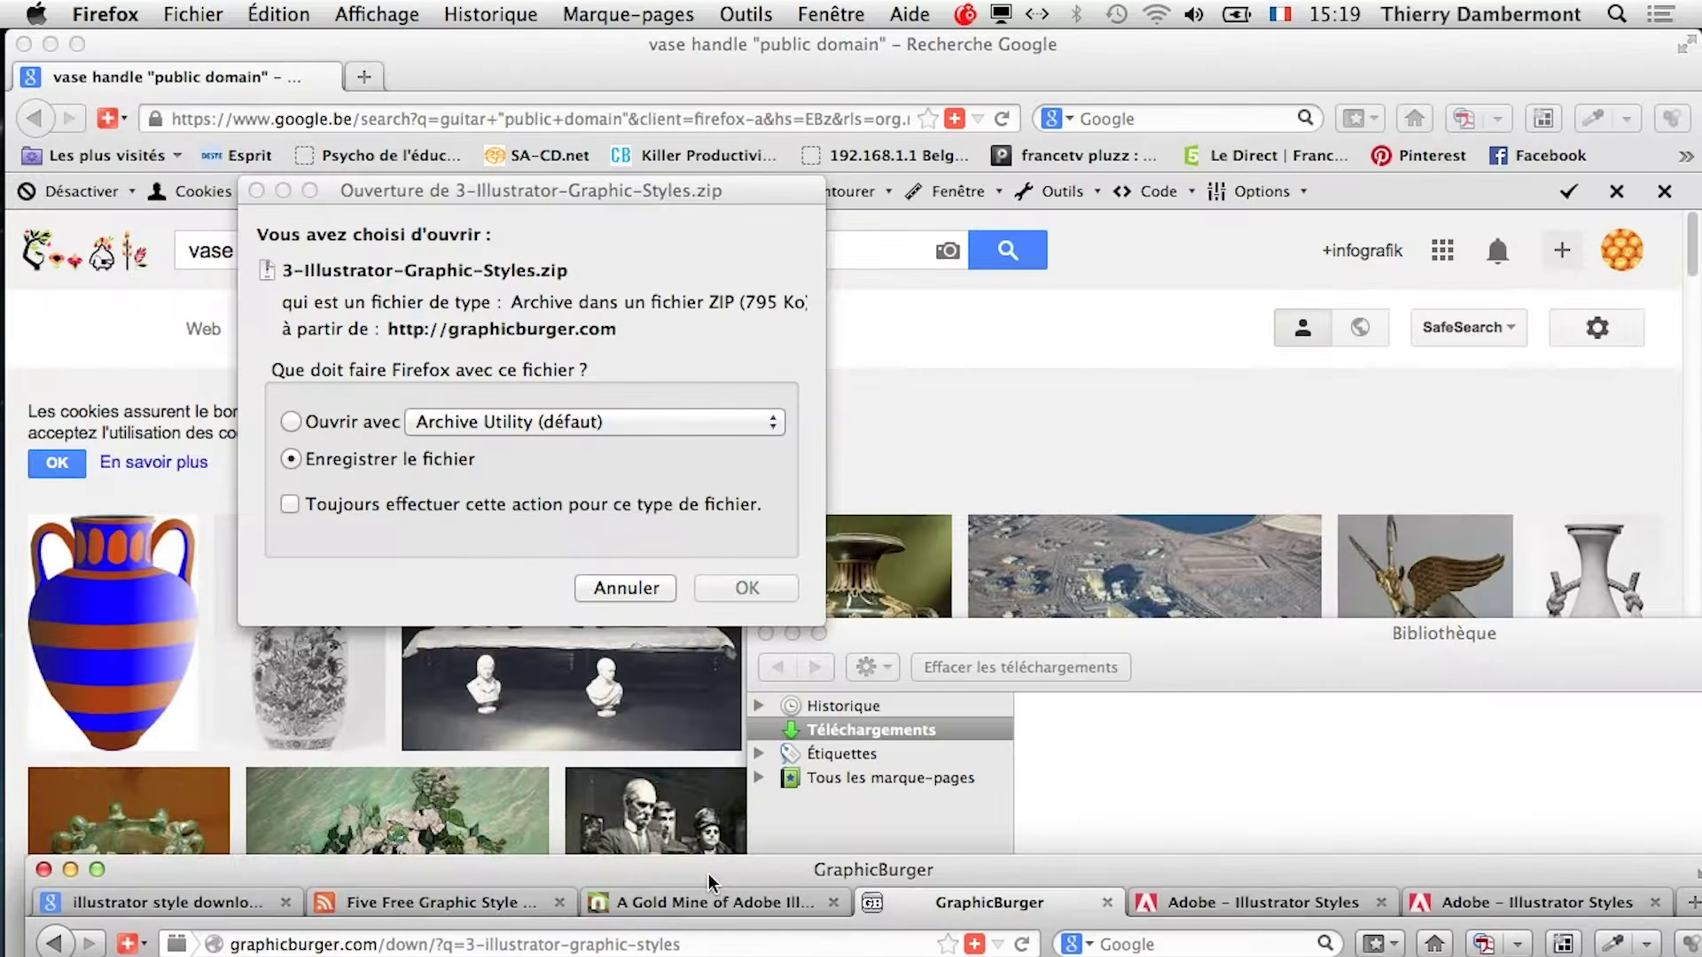
left_click(746, 588)
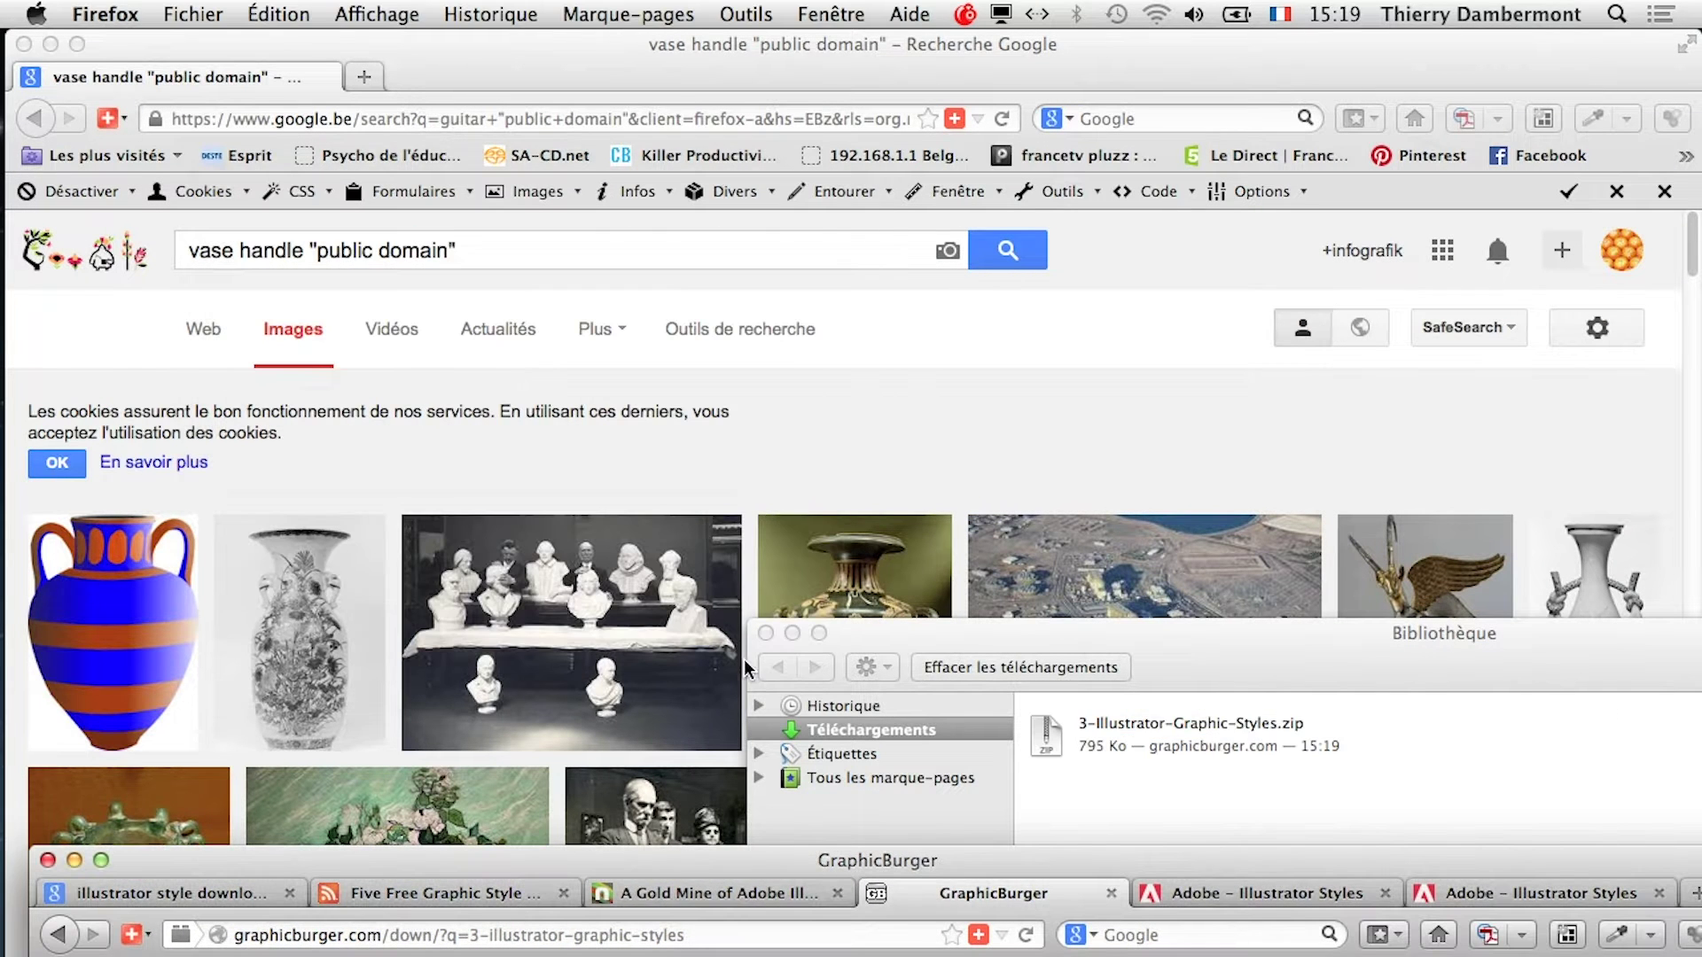
Bring the download library window fully into view and open the Téléchargements folder in Finder
left_click_drag(1253, 678, 547, 140)
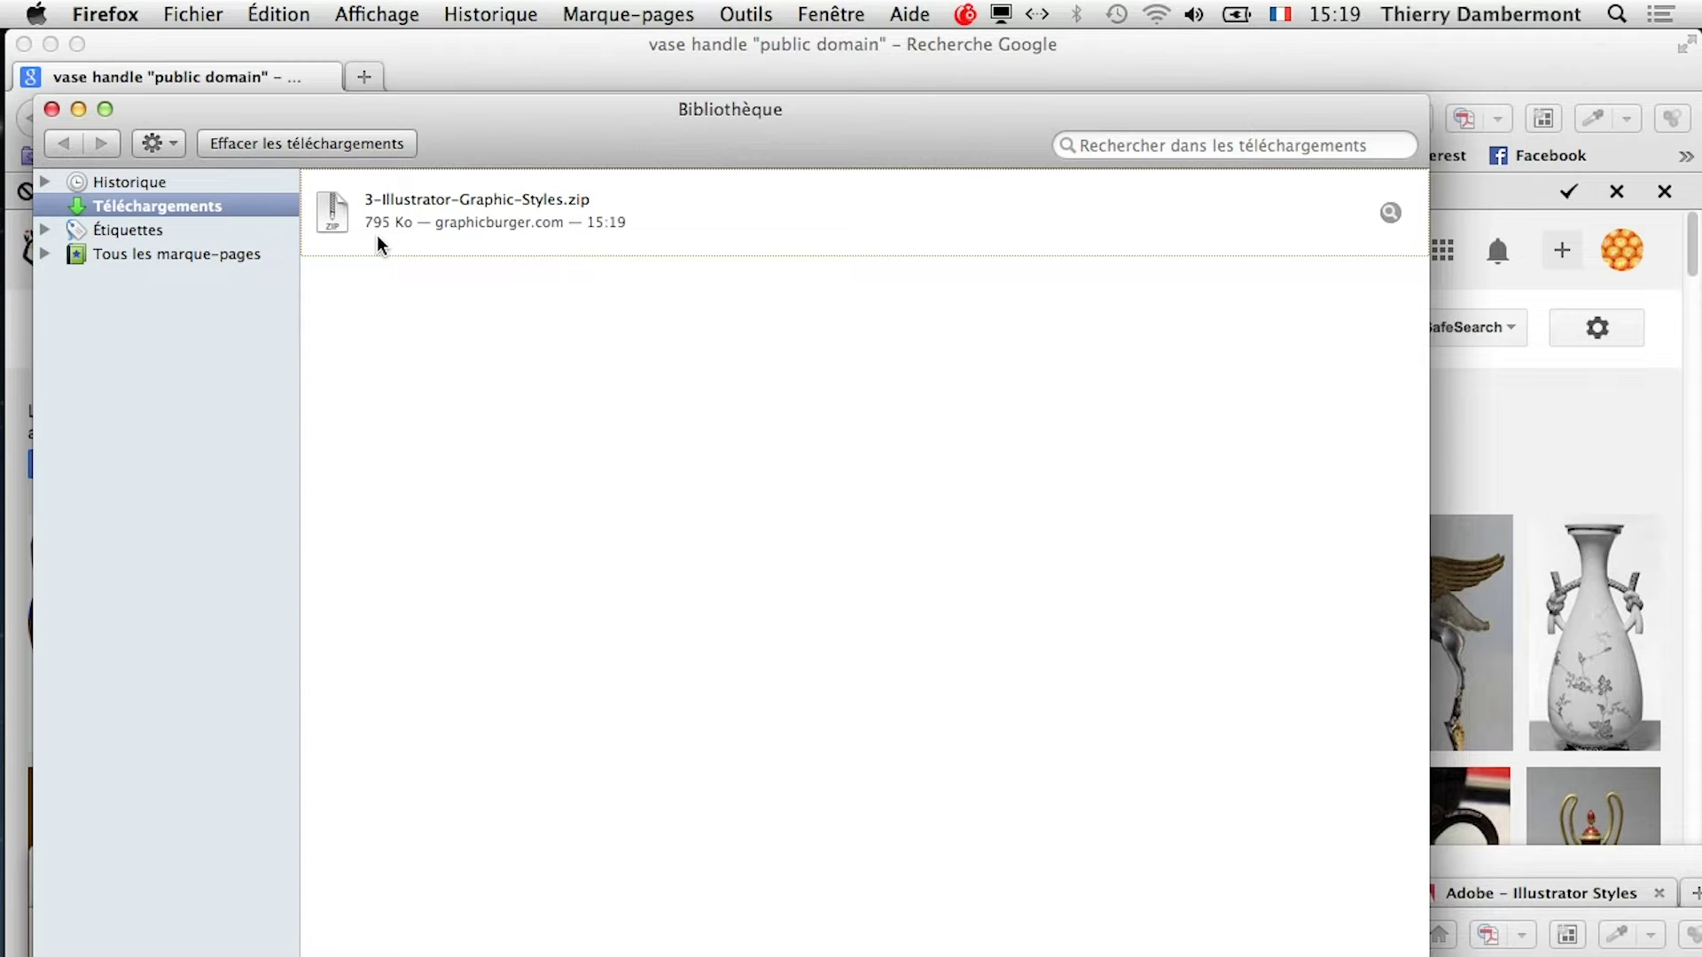
mouse_move(7, 922)
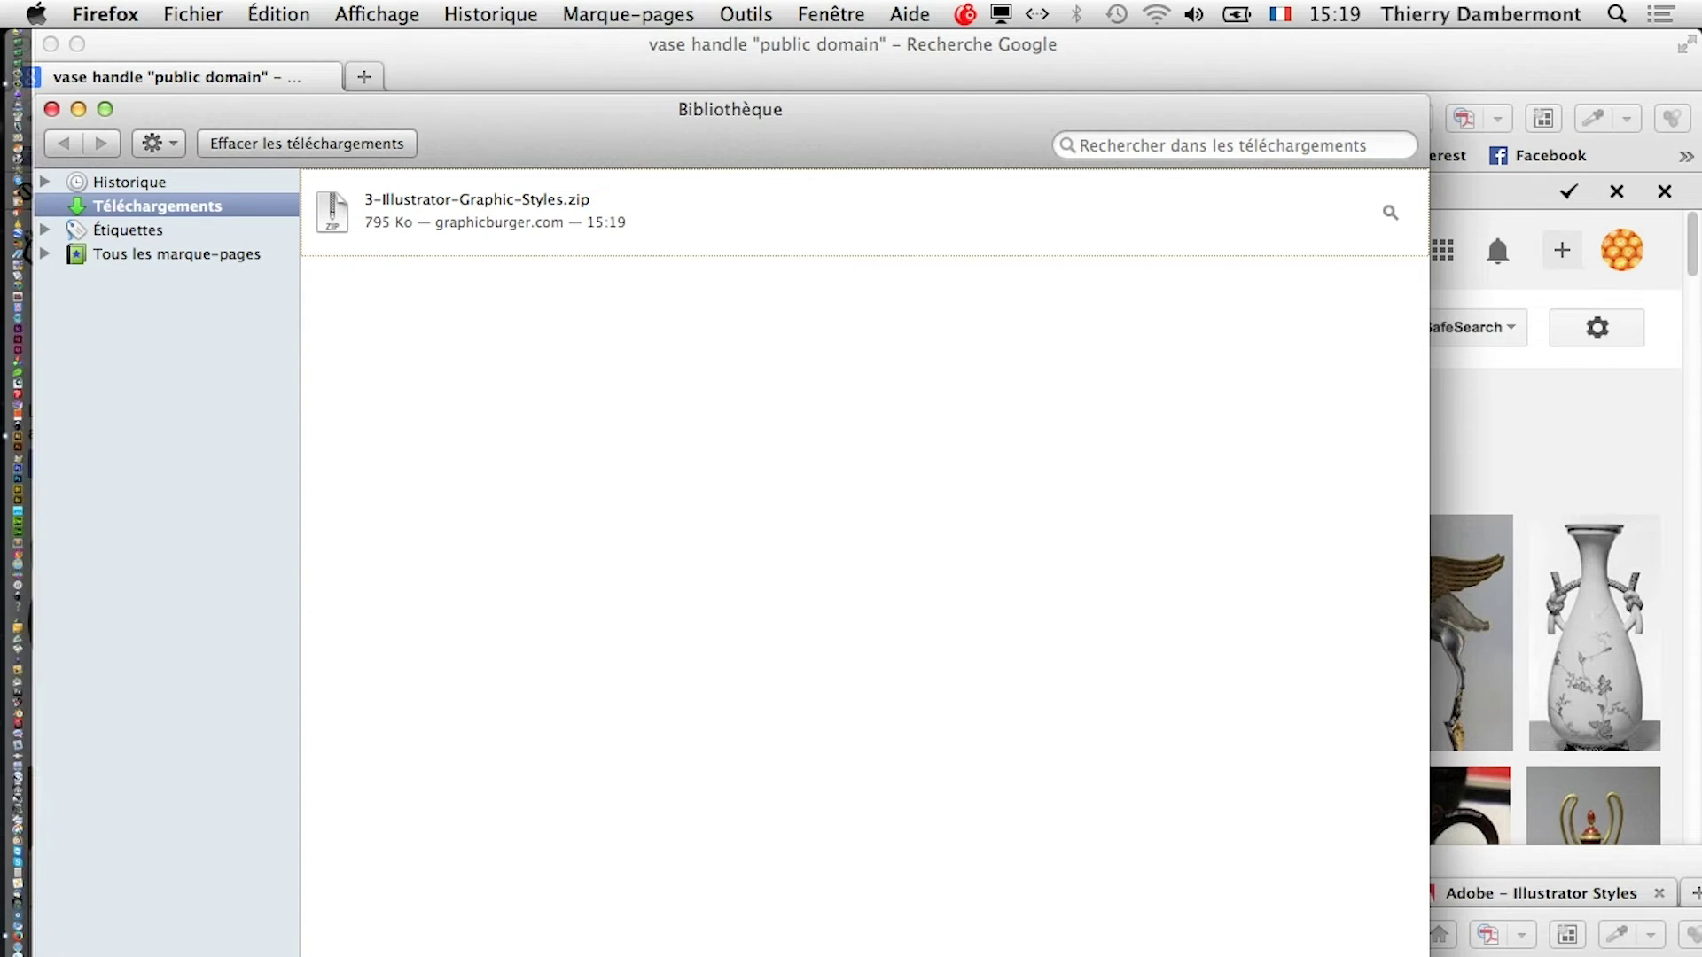
right_click(17, 927)
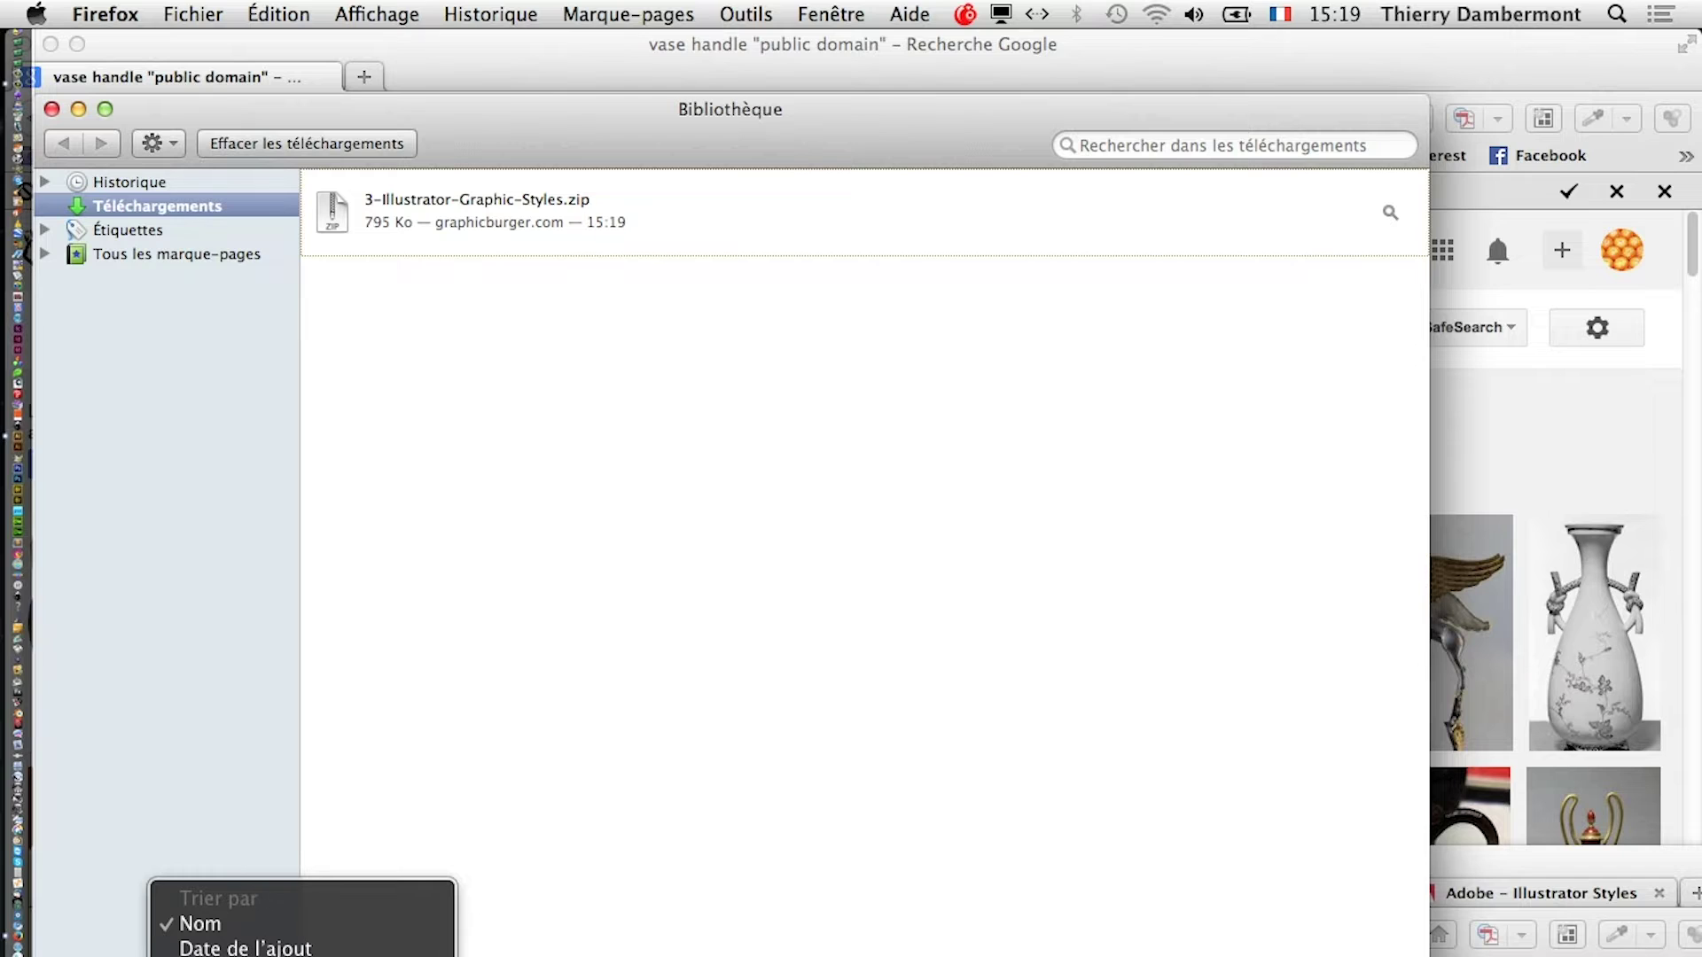
left_click(284, 956)
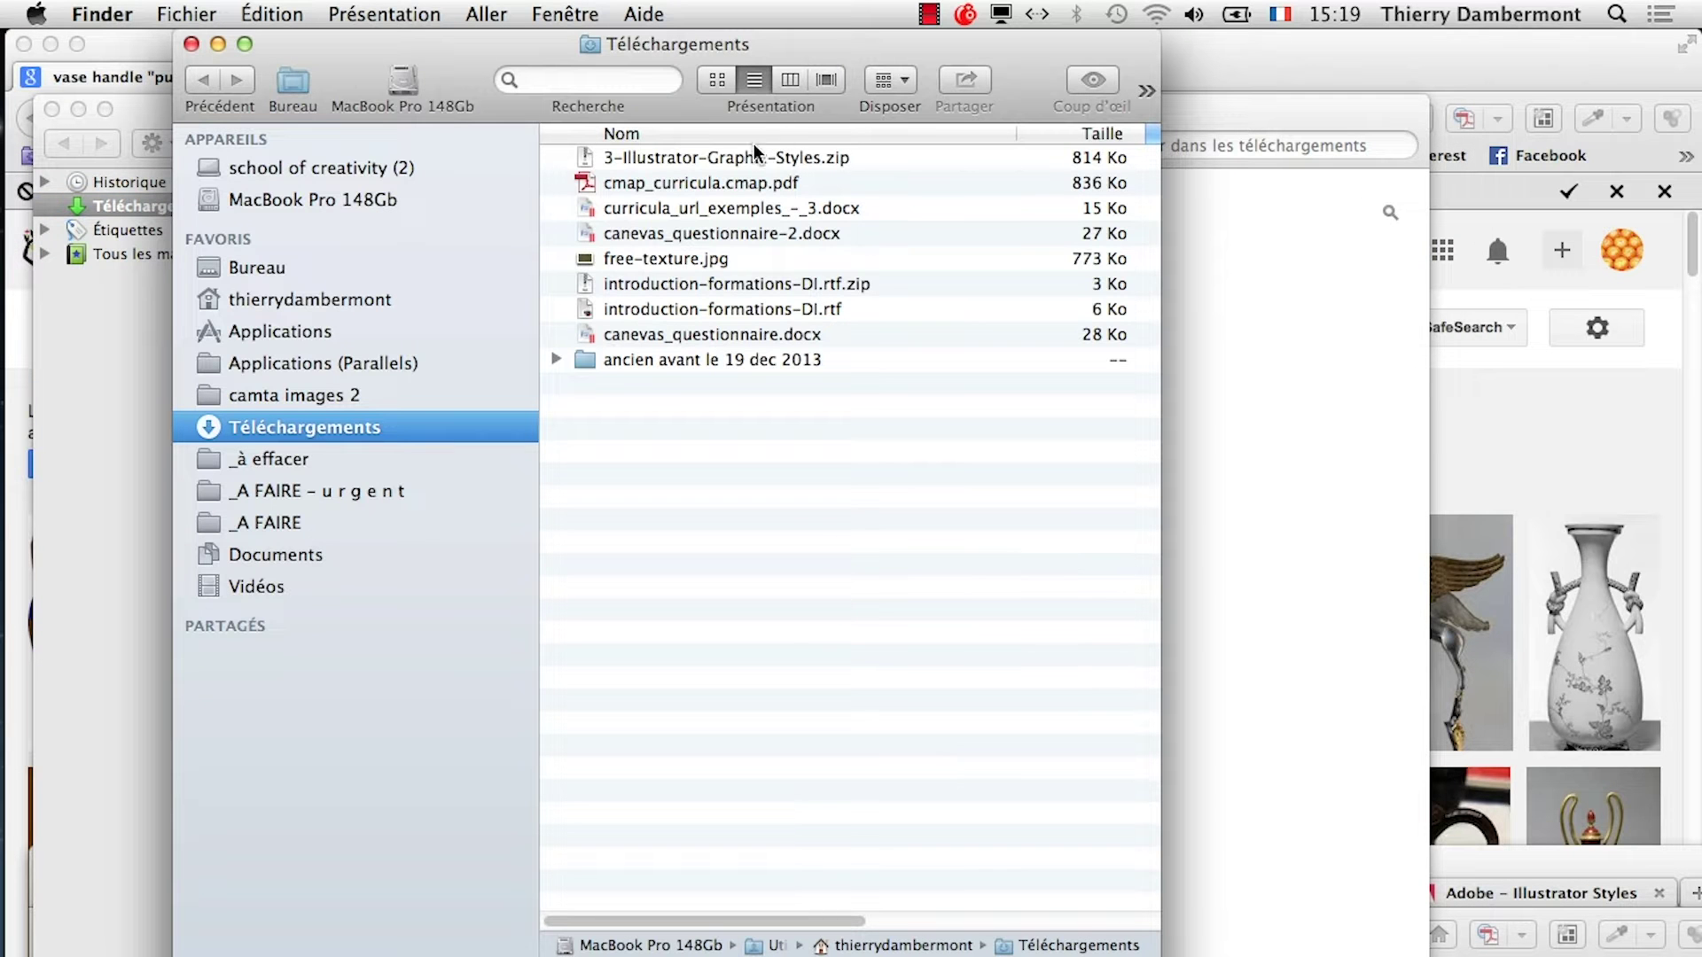
Open a second Finder window on the Bureau folder and place it below the file list of Téléchargements
left_click(784, 165)
left_click(221, 13)
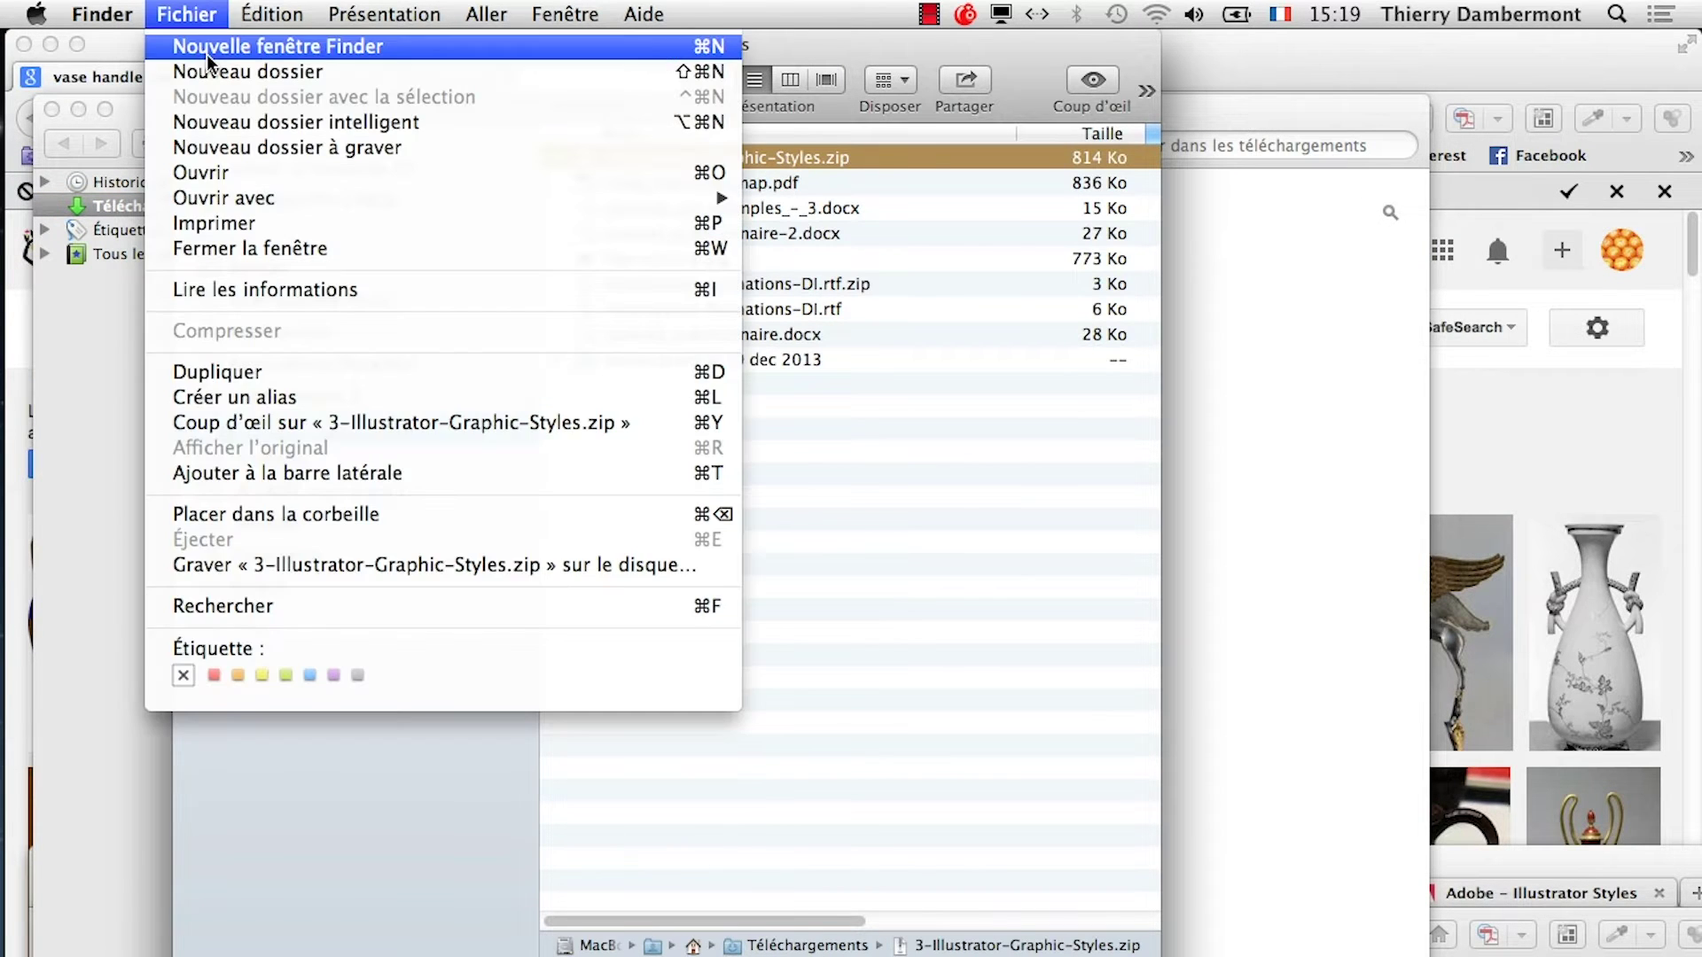
left_click(275, 46)
left_click(396, 277)
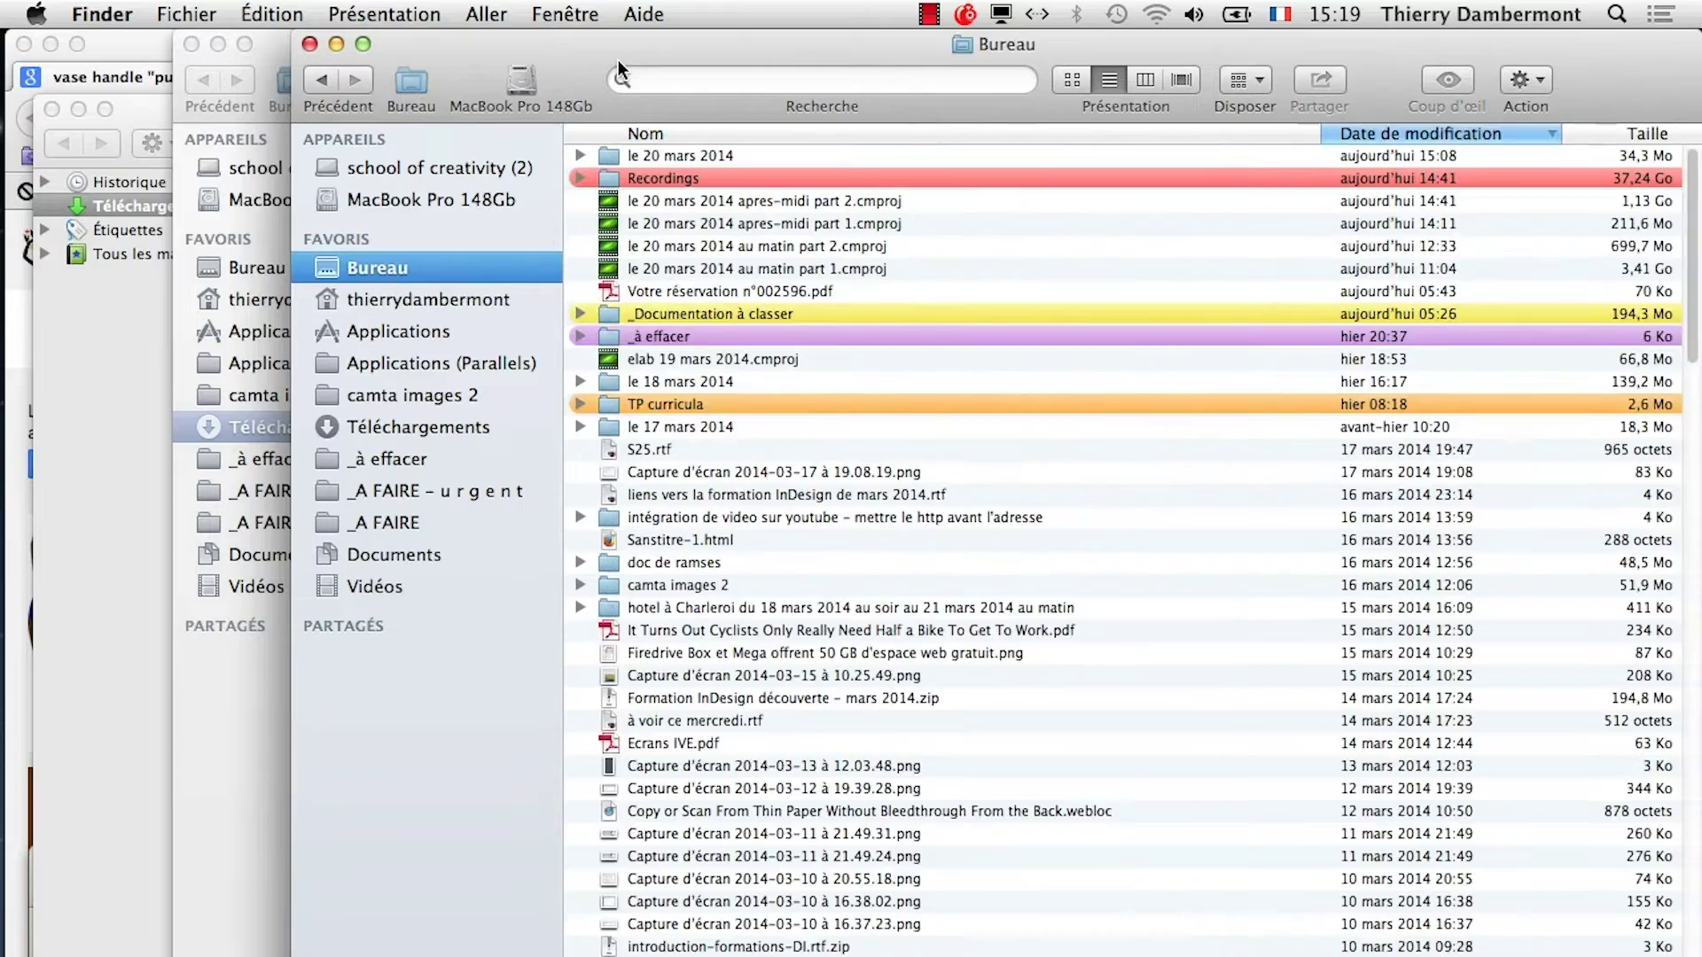
left_click_drag(618, 60, 583, 429)
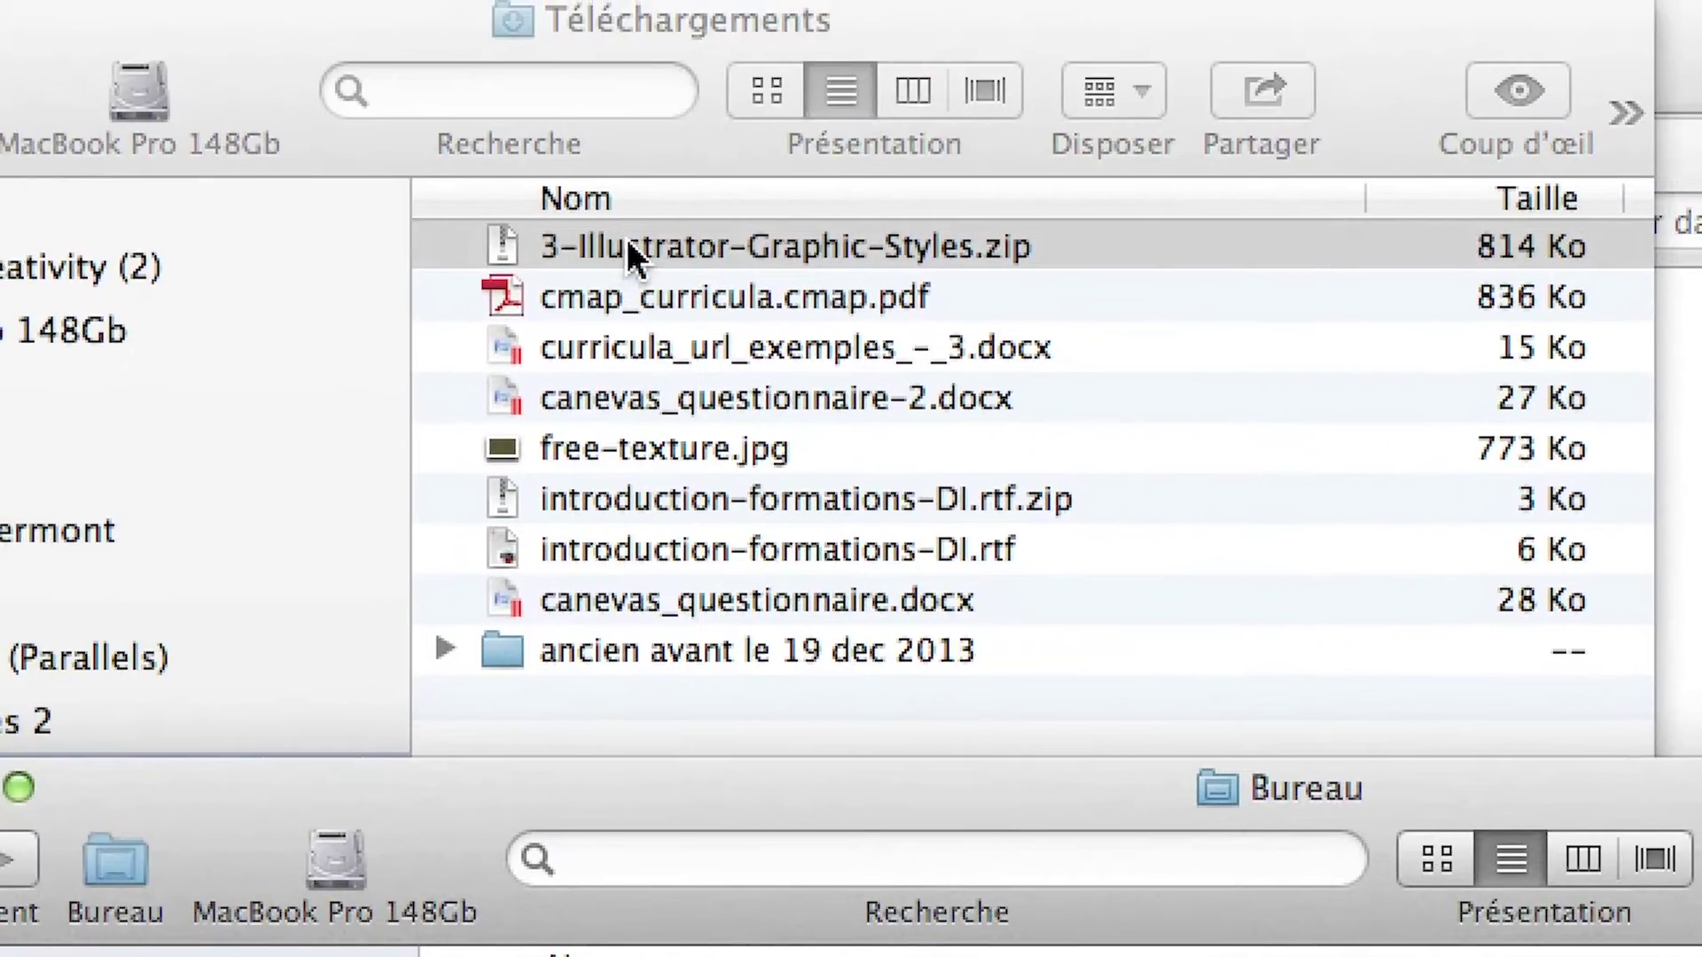
Move 3-Illustrator-Graphic-Styles.zip into the desktop folder le 20 mars 2014, extract it there and expand the extracted folder
left_click_drag(626, 238, 607, 307)
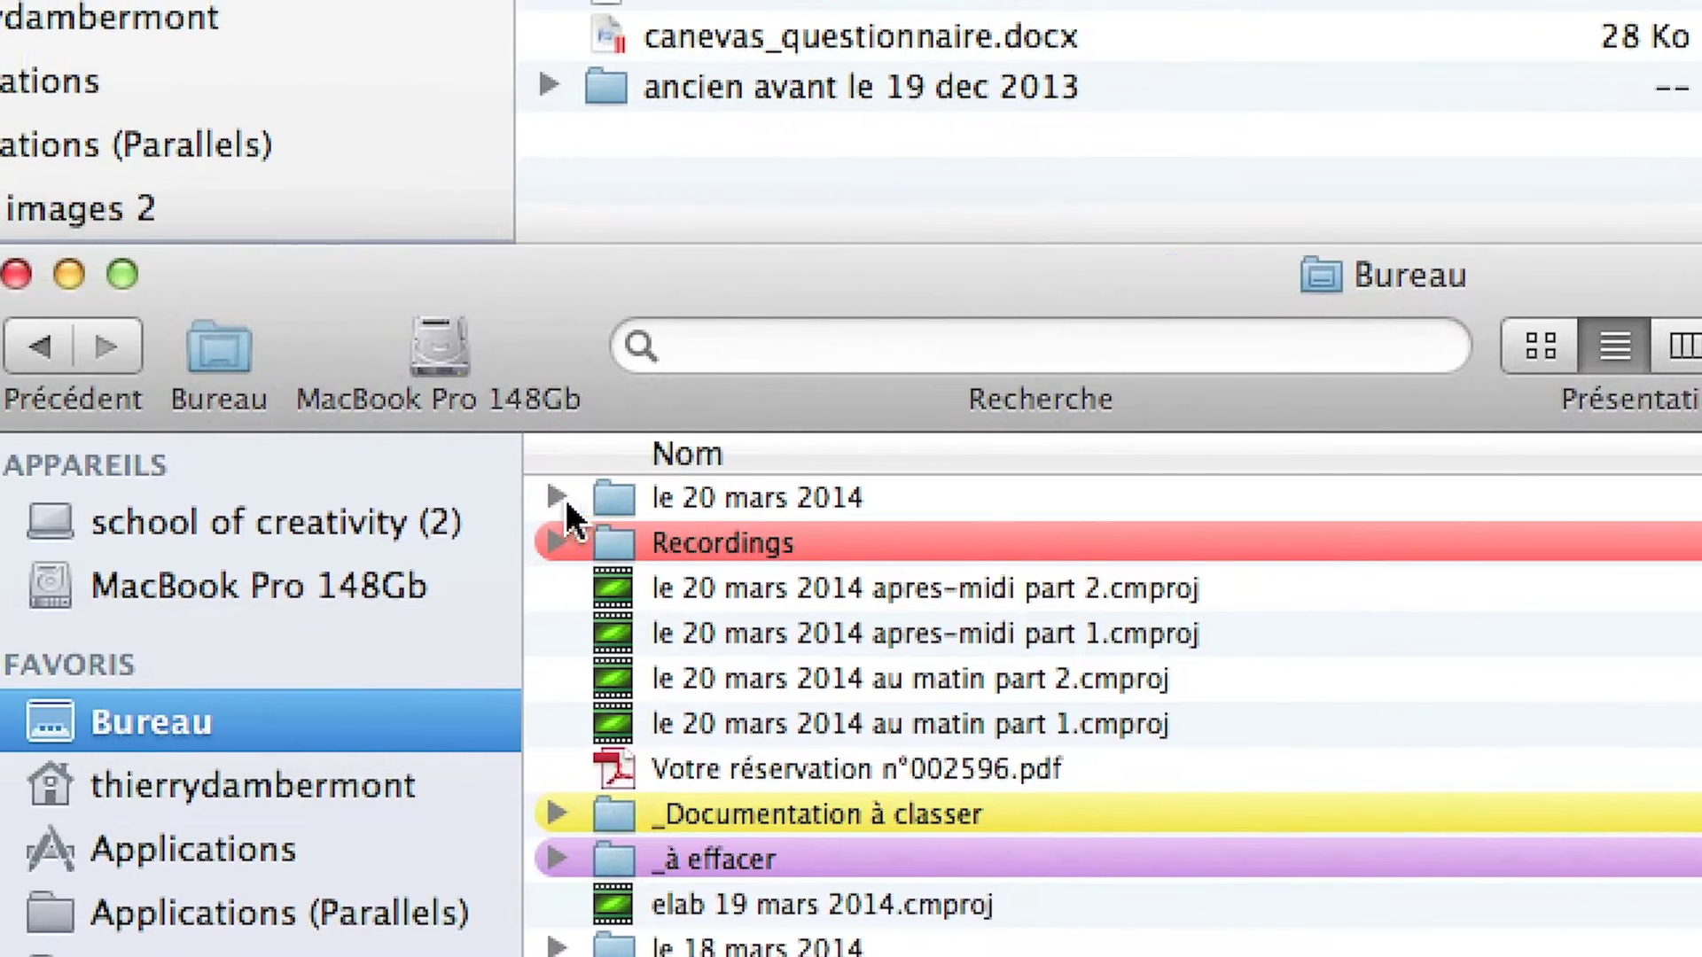
left_click(429, 497)
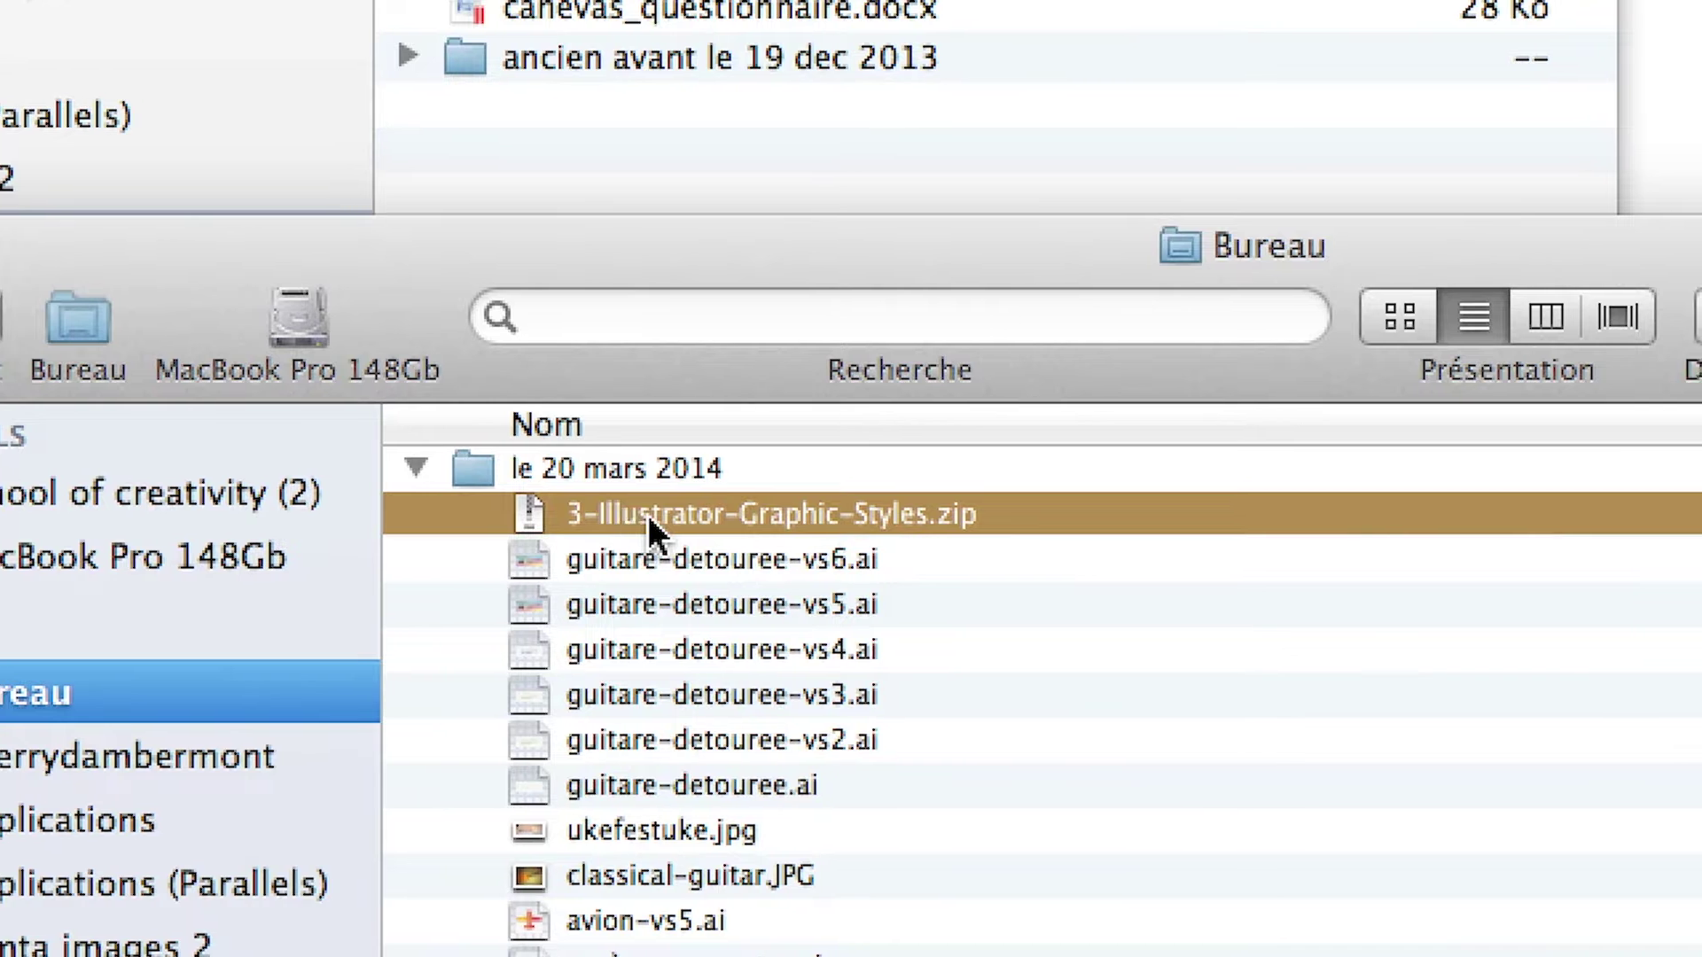
double_click(640, 518)
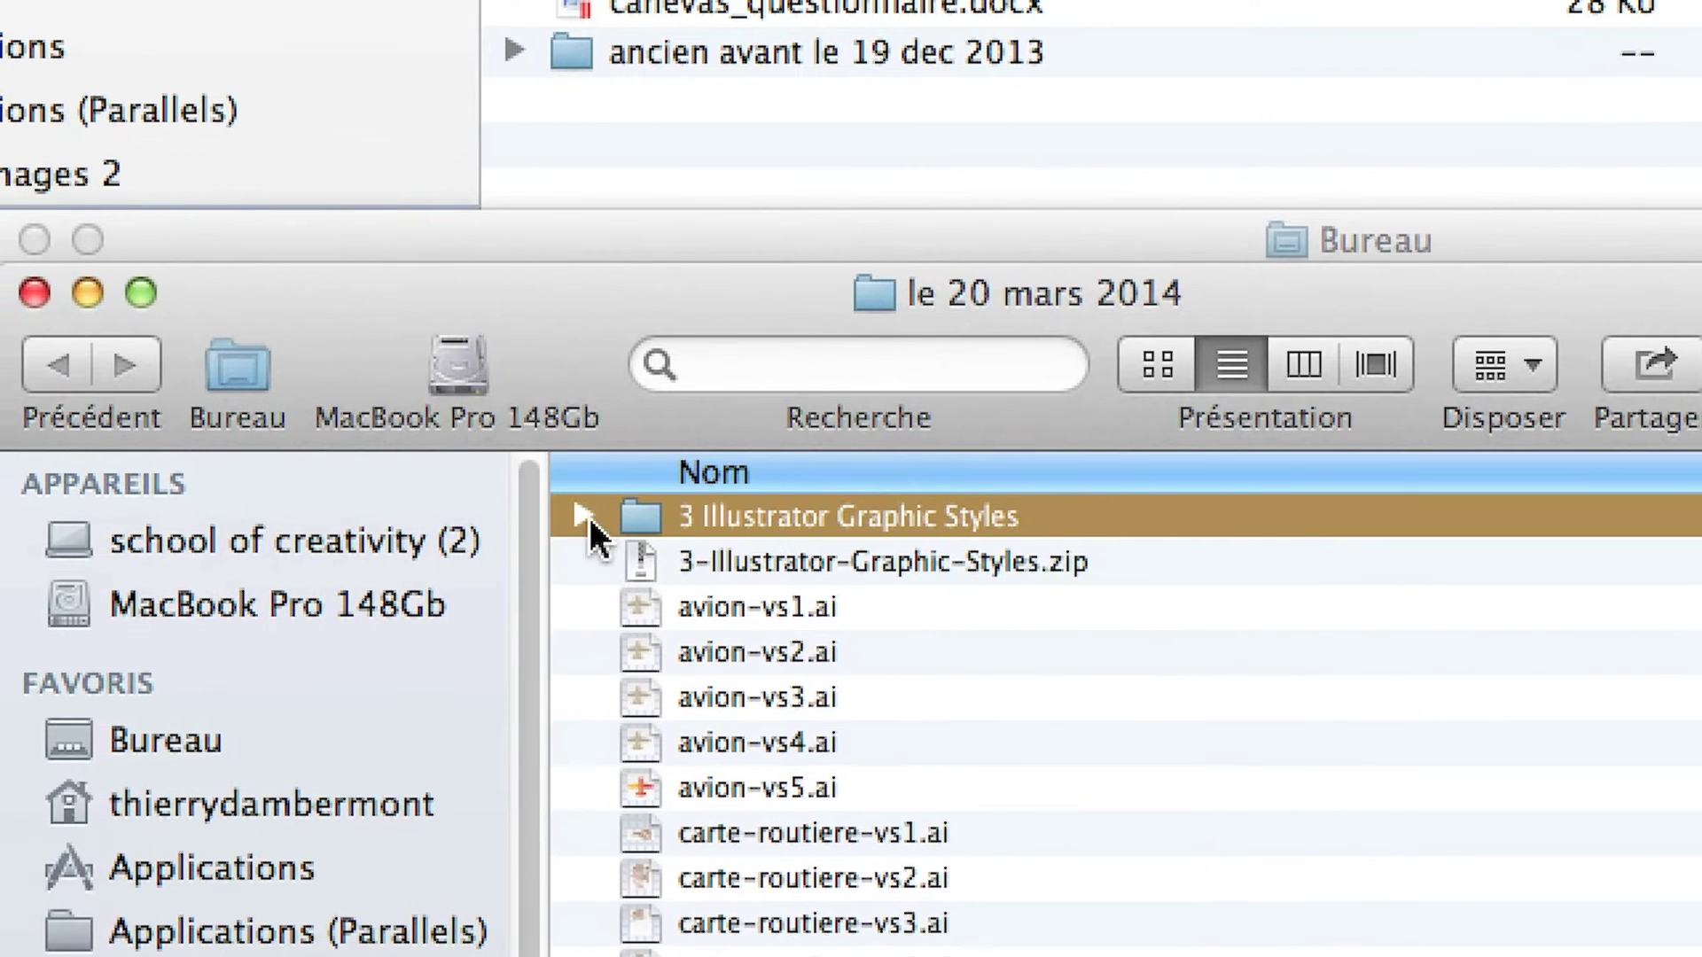
left_click(481, 512)
left_click(706, 559)
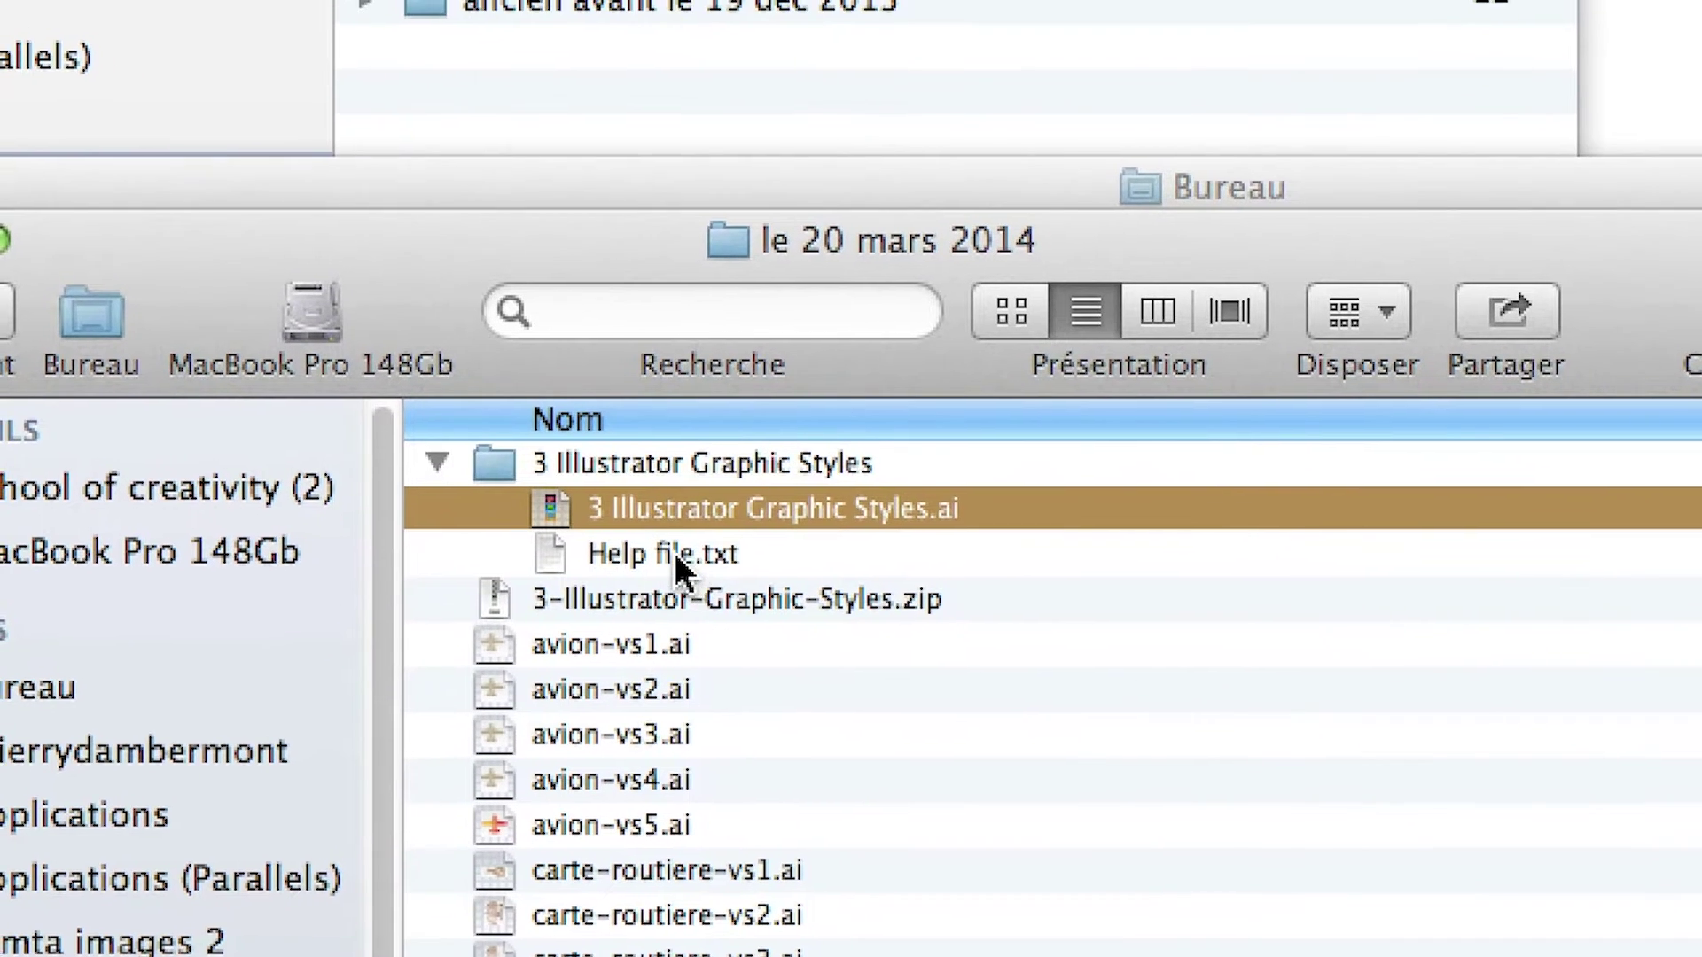
Open Help file.txt from the extracted folder, read how to use the styles and close it
left_click(676, 578)
double_click(674, 555)
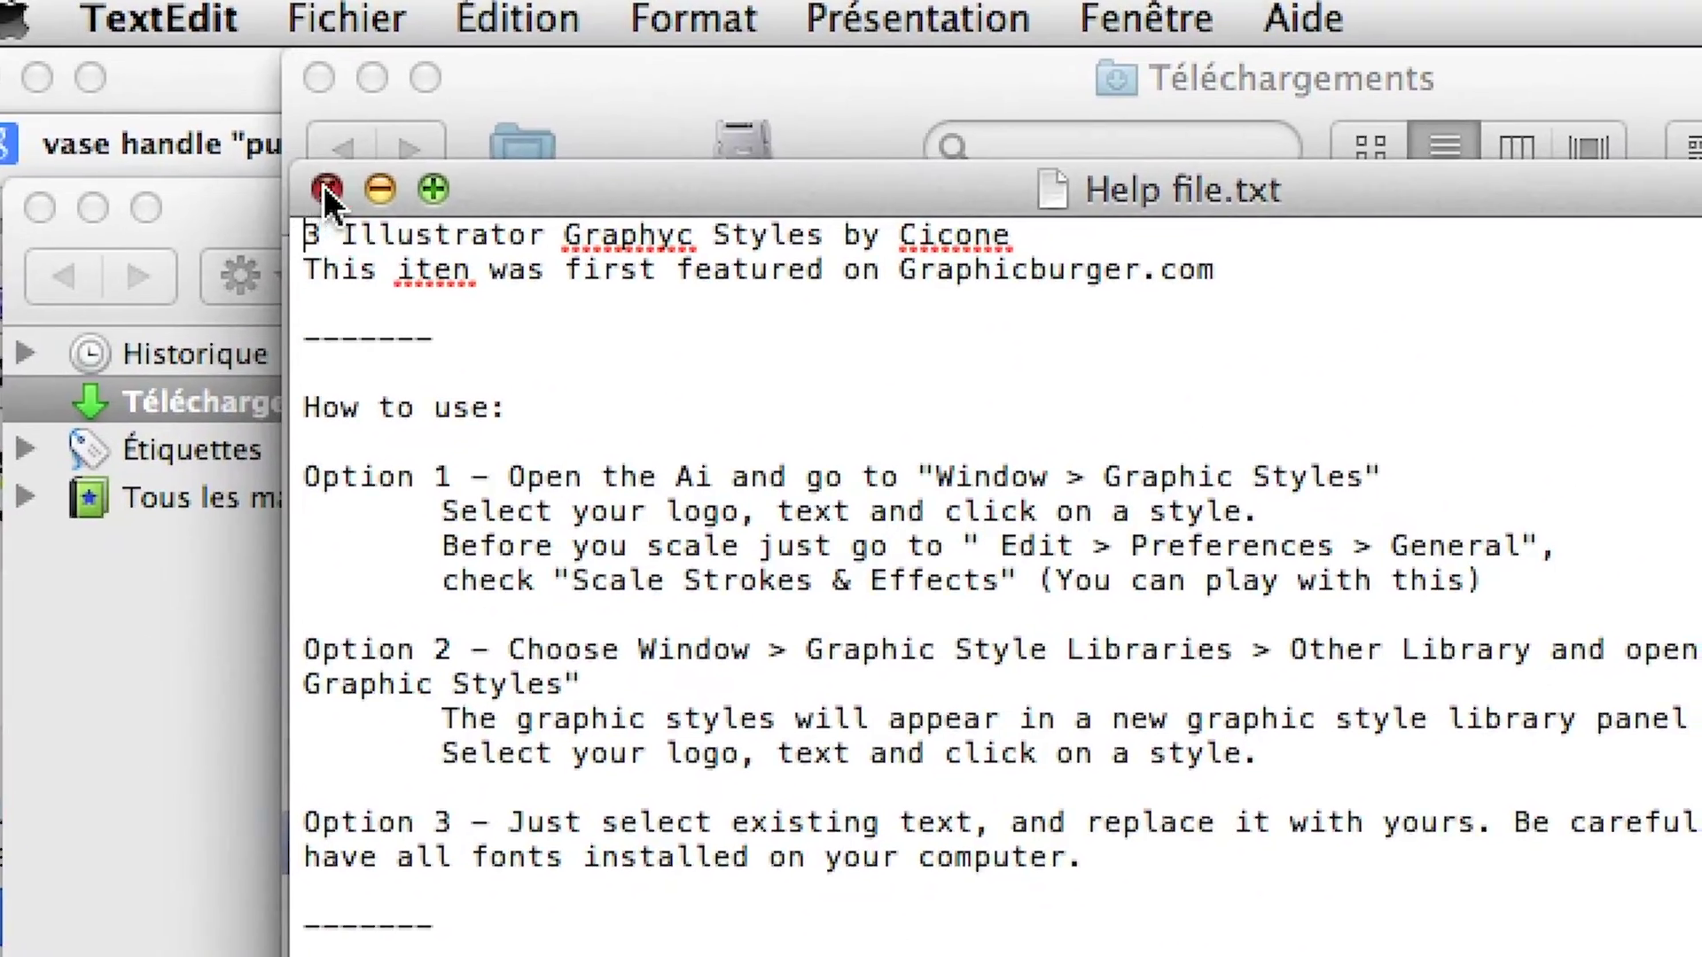
left_click(326, 191)
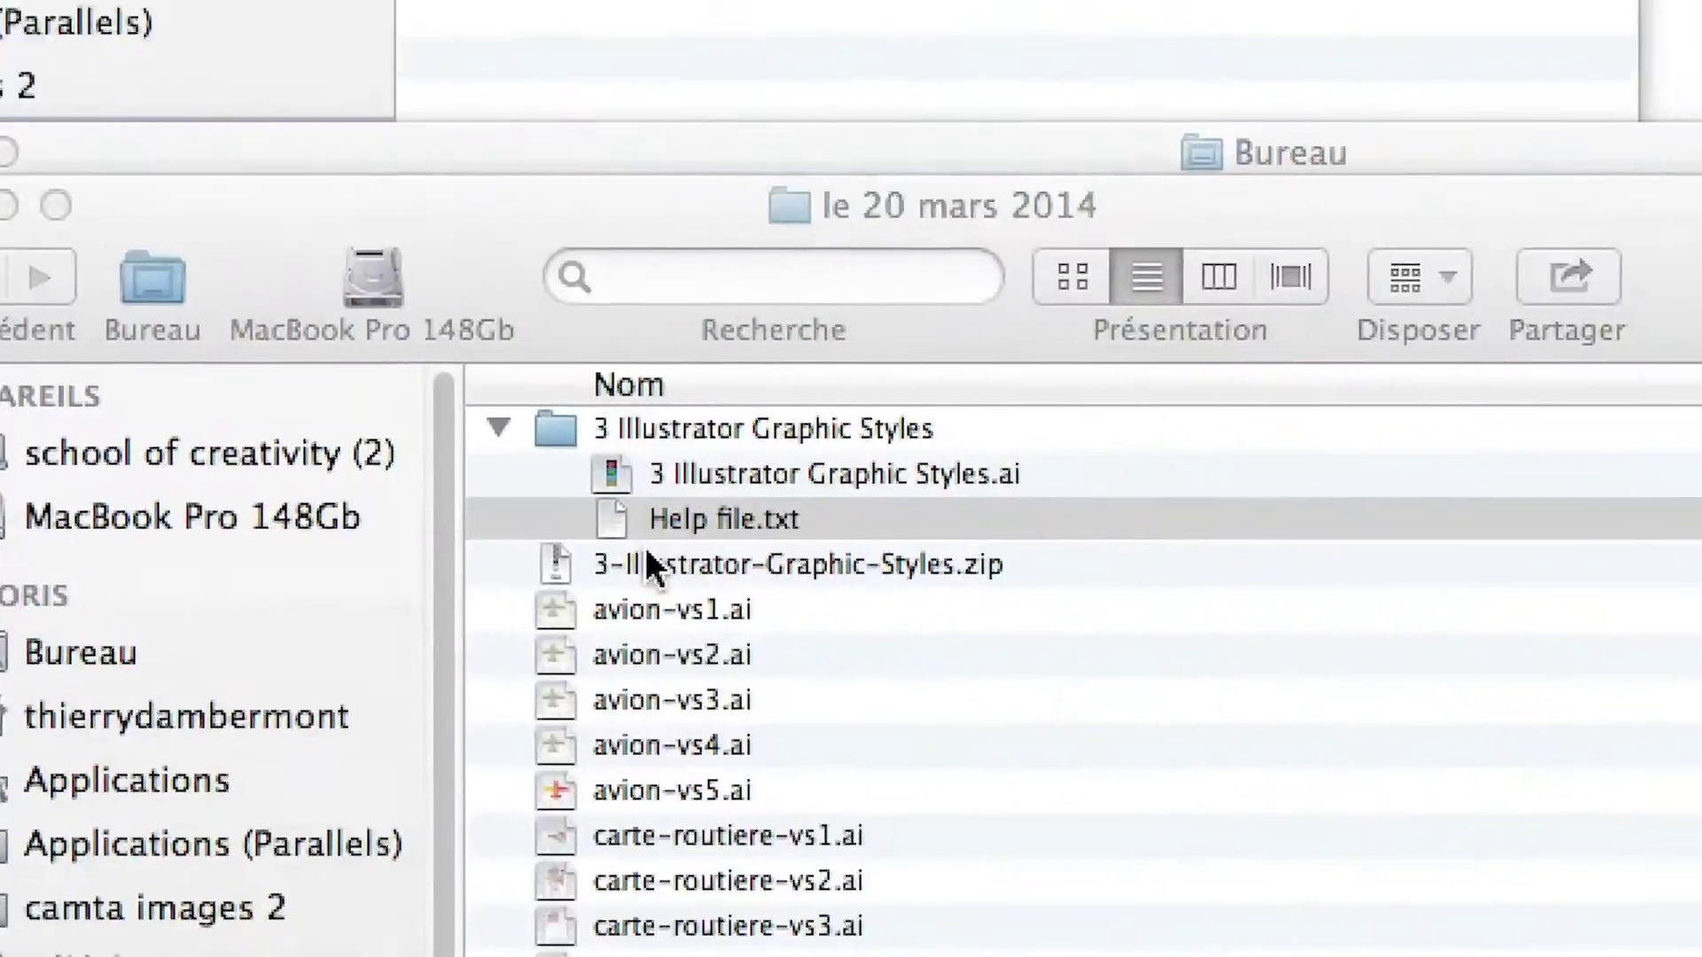
Open 3 Illustrator Graphic Styles.ai in Illustrator despite the missing fonts and reset the Les indispensables workspace
left_click(674, 538)
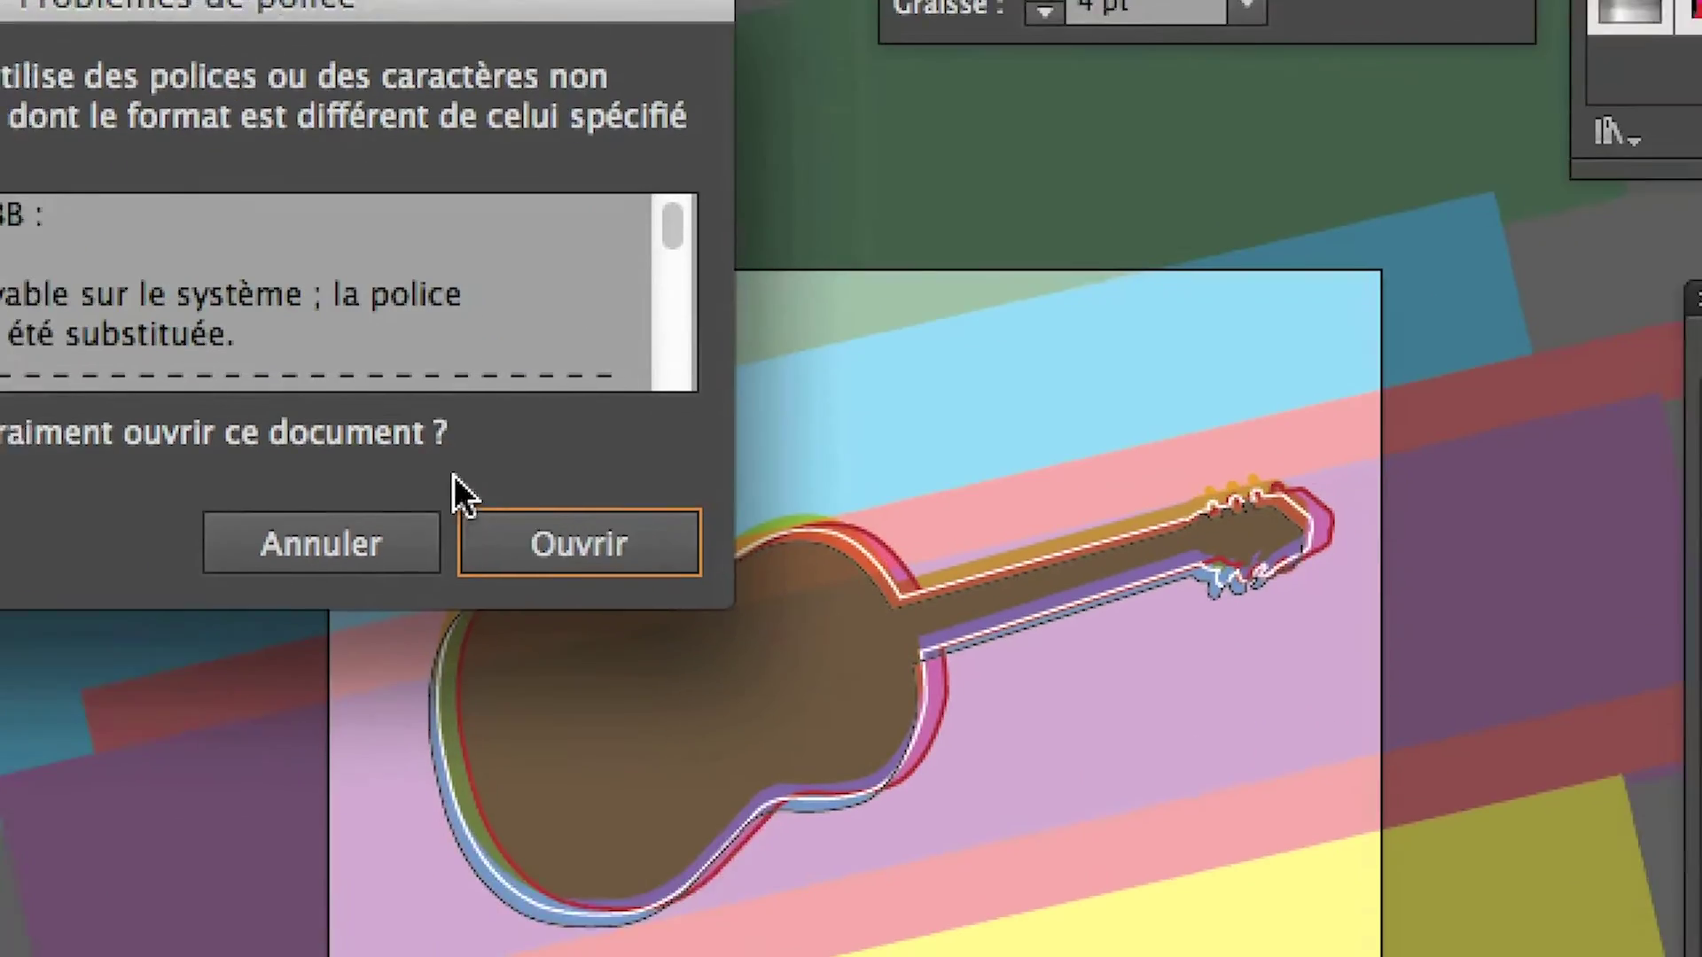
left_click(940, 865)
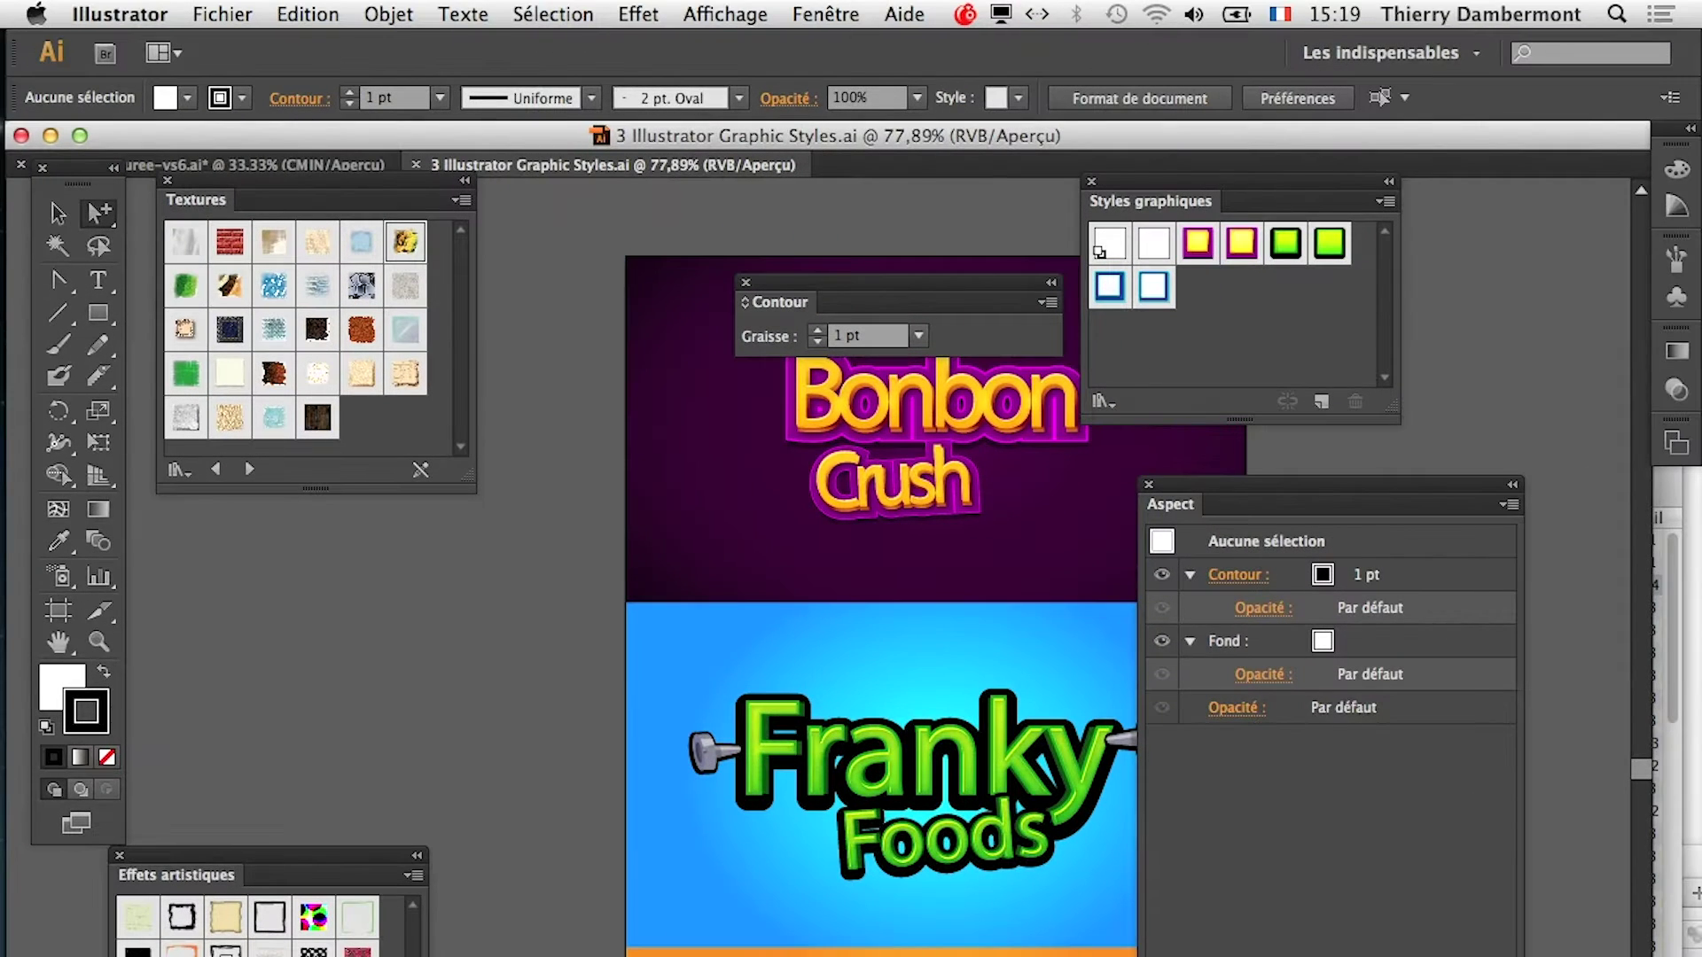
left_click(1436, 54)
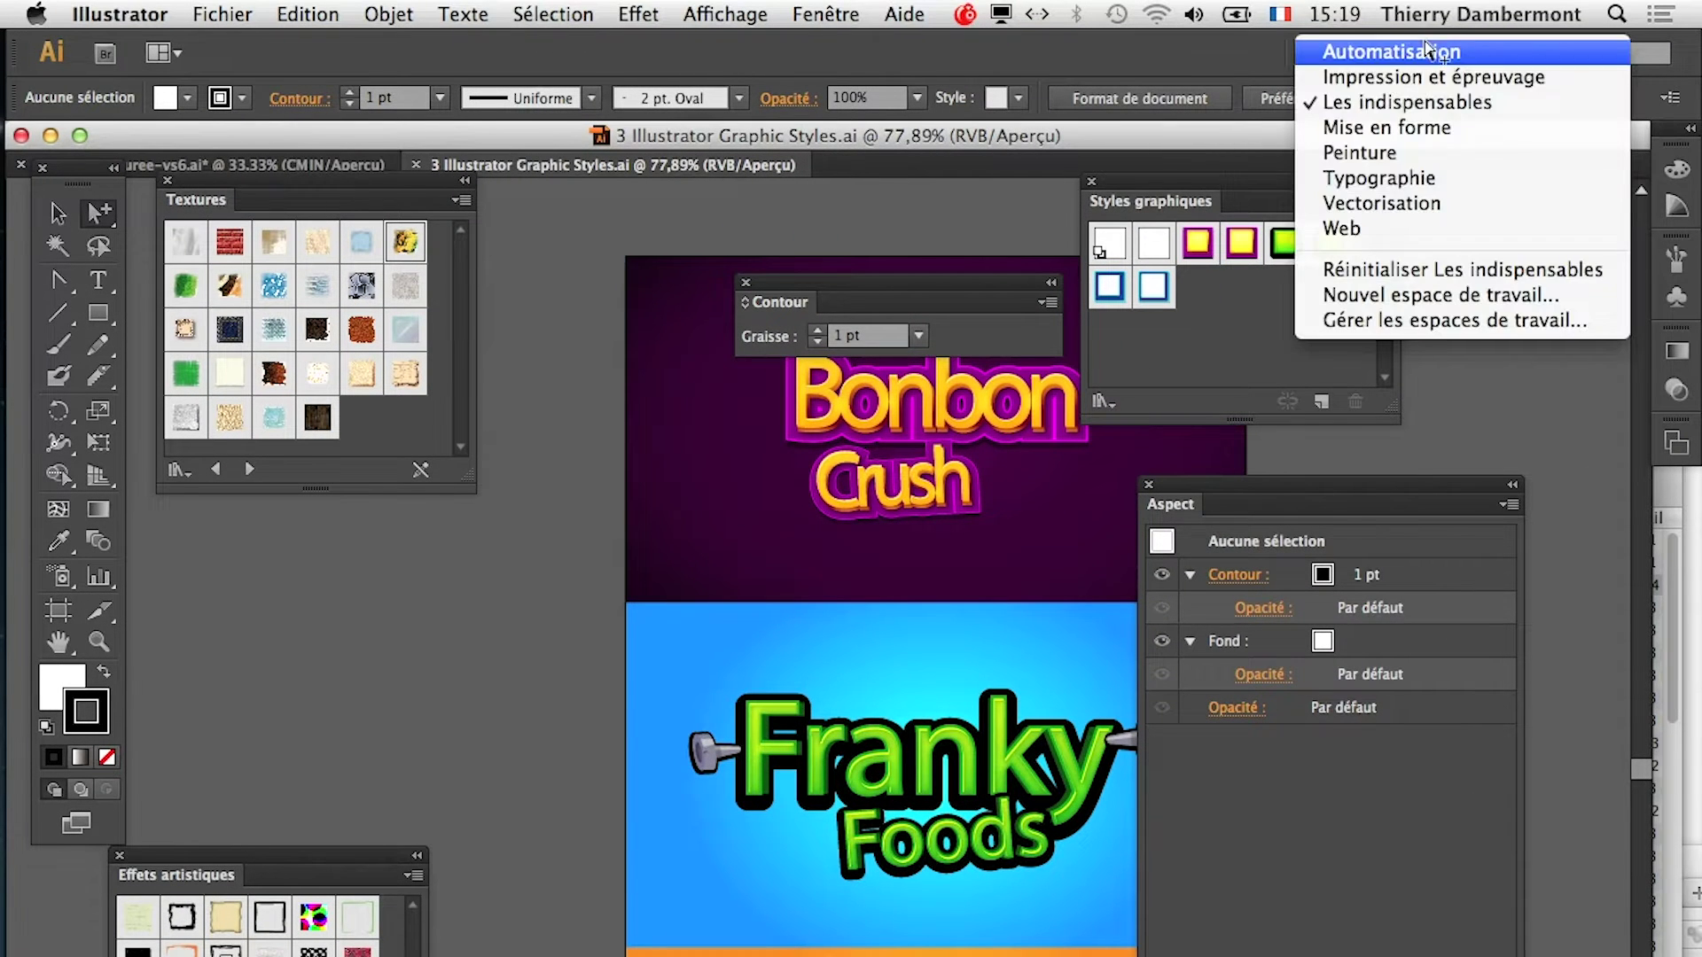
left_click(1459, 271)
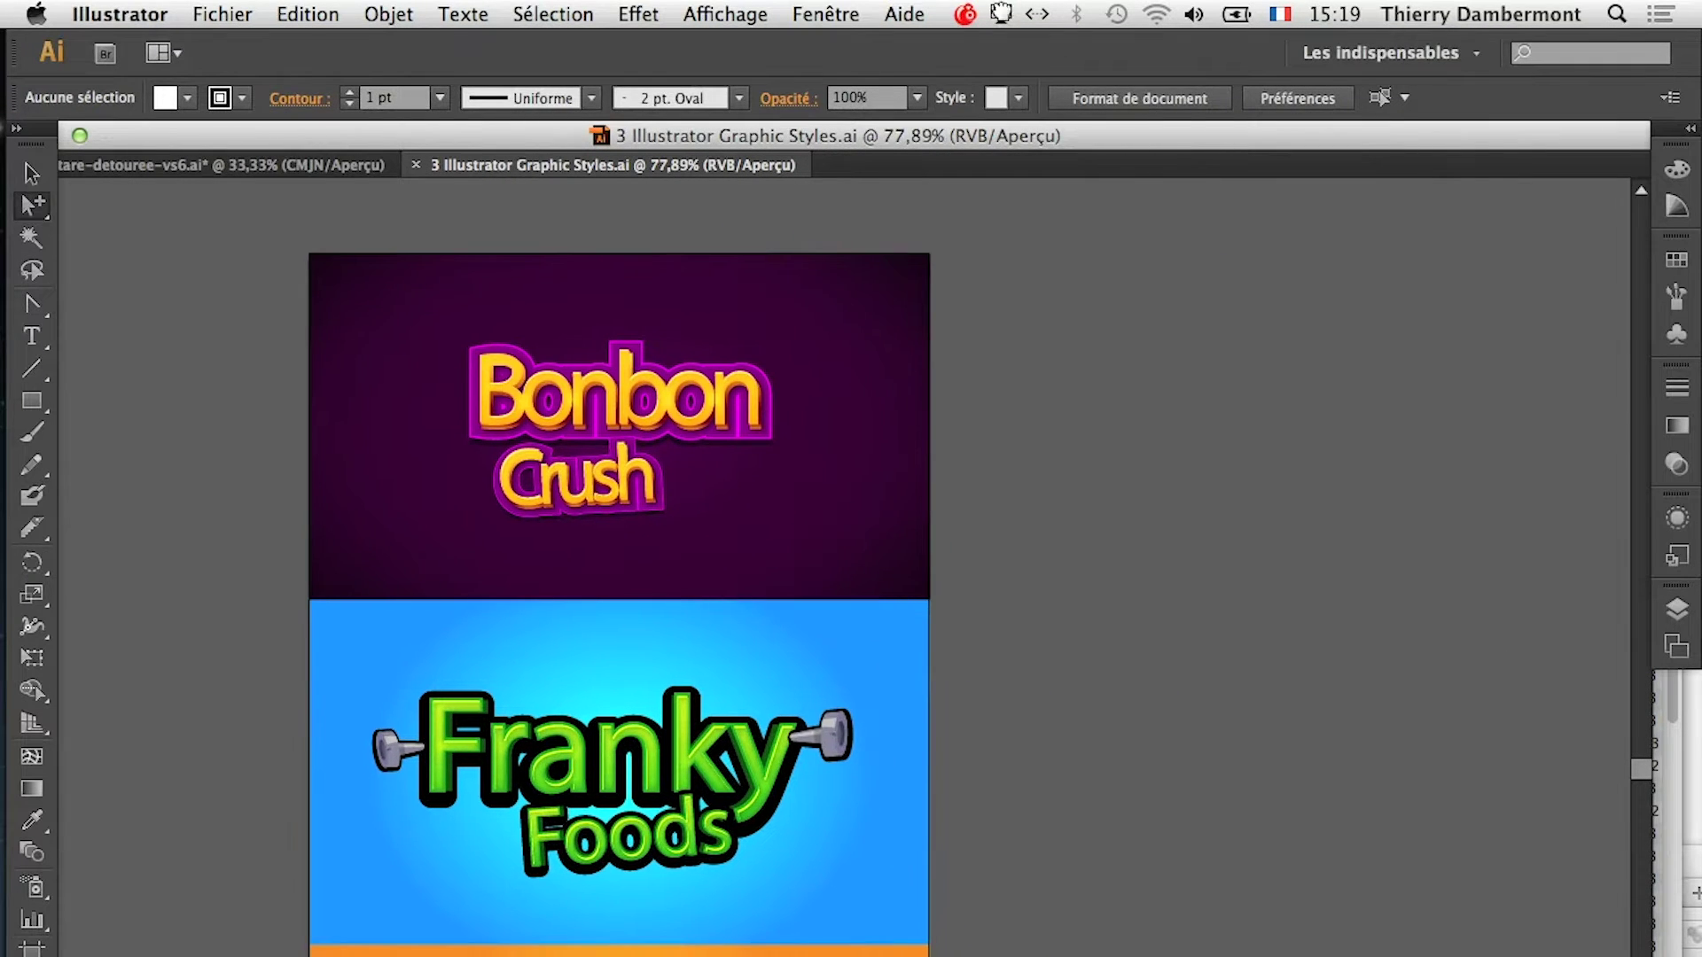
Display the Styles graphiques panel as a floating panel beside the artwork and make it taller
left_click(826, 14)
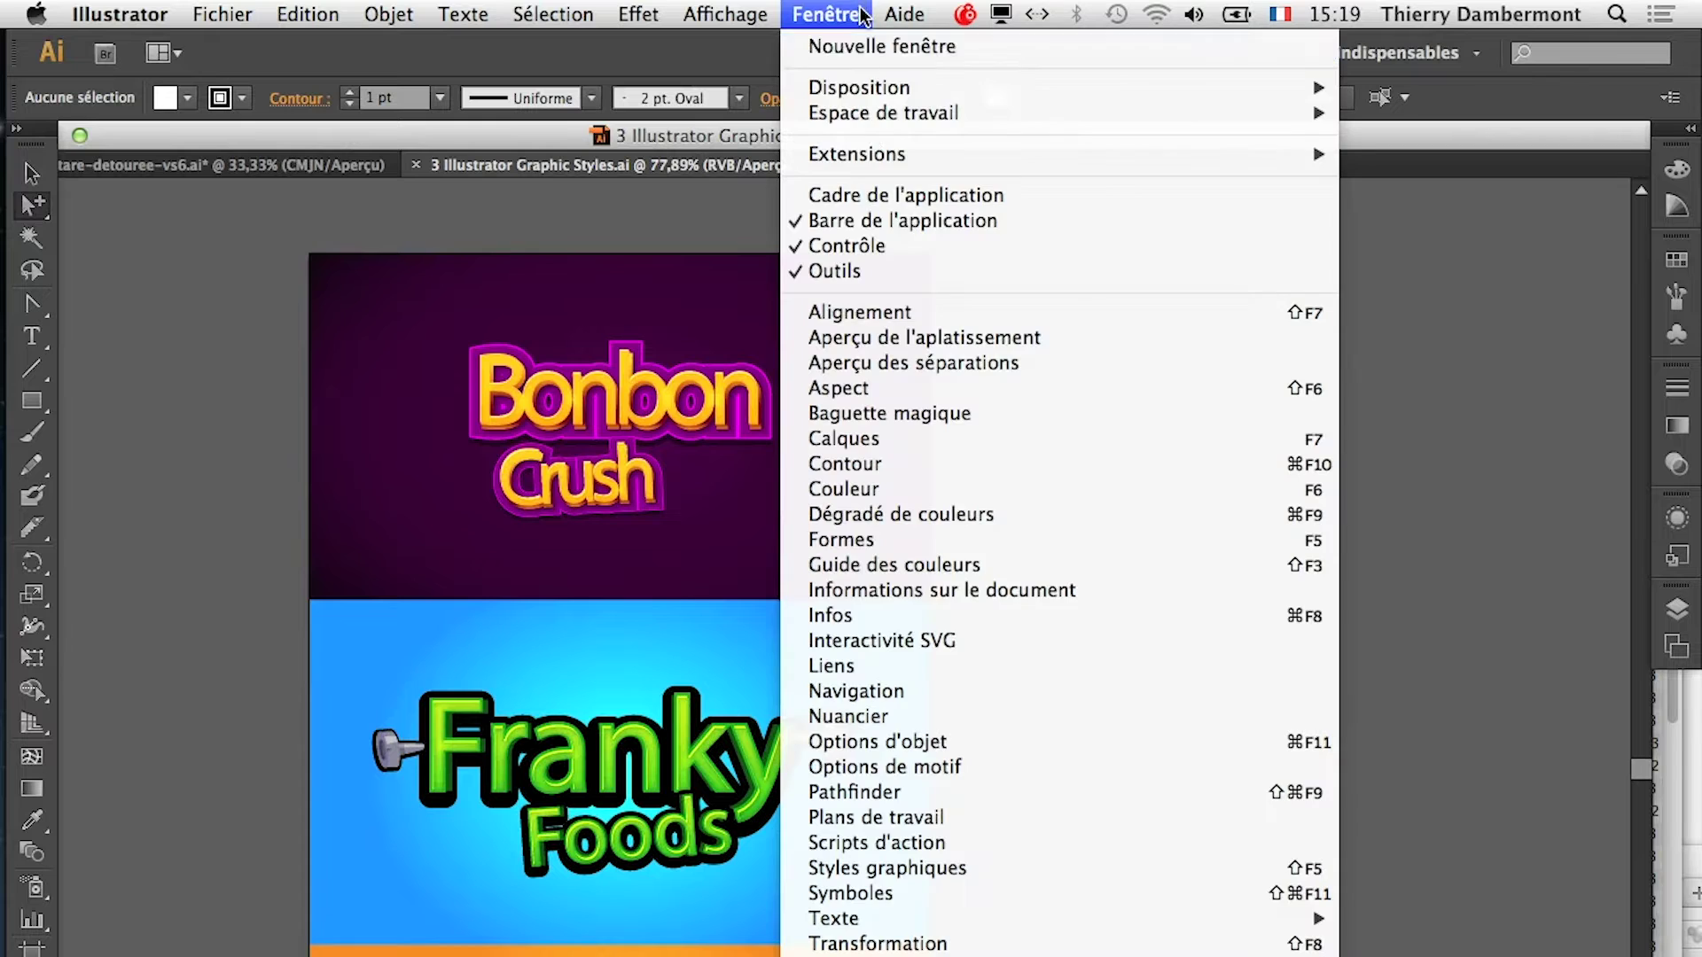
left_click(1028, 870)
left_click_drag(1412, 517, 1203, 346)
left_click(1601, 500)
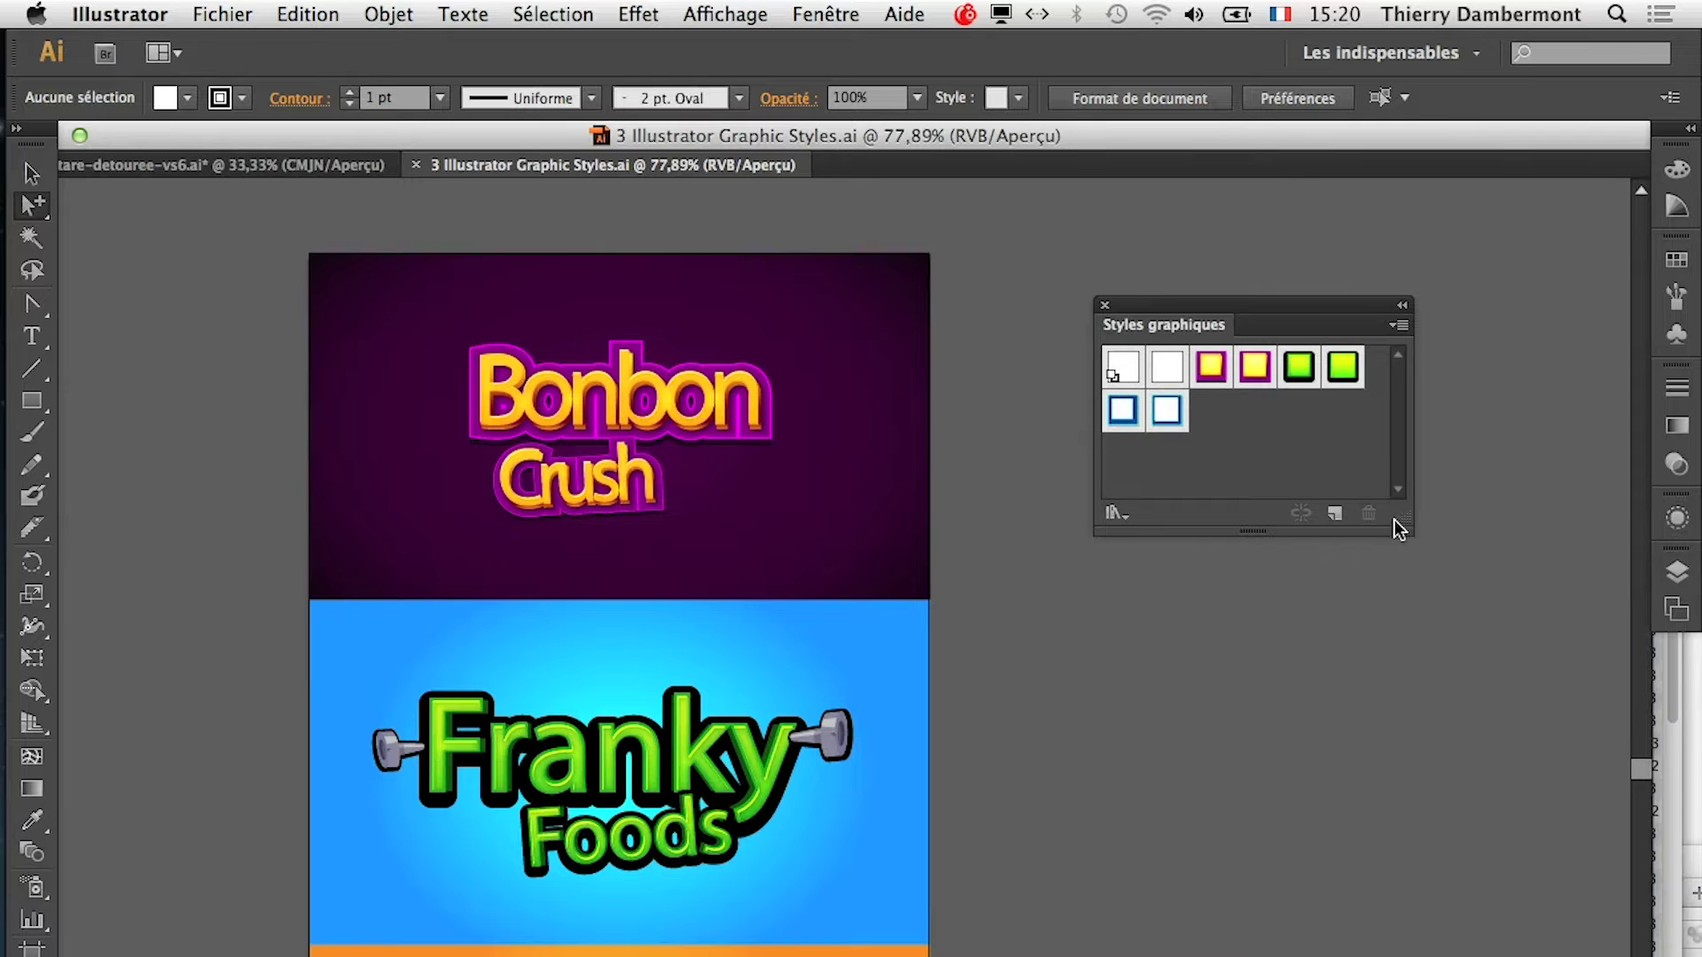
left_click_drag(1399, 525, 1397, 638)
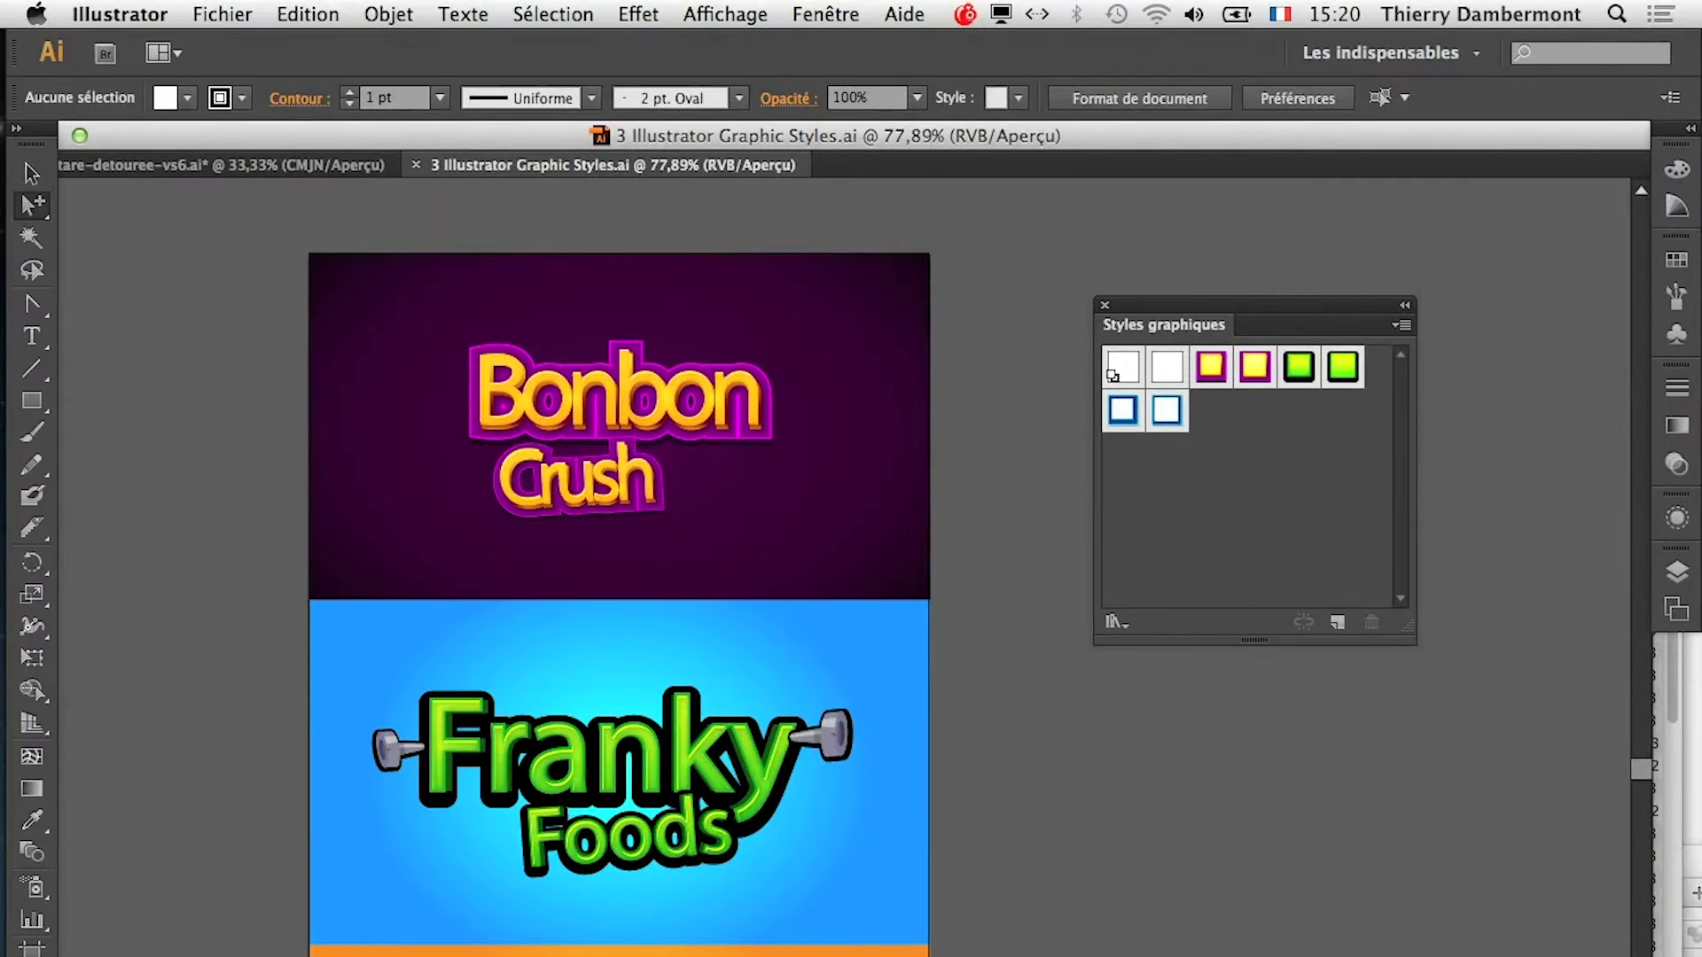
Detach the tools and Calques panels so they float beside the artwork, and select the Bonbon text
left_click_drag(31, 144, 182, 358)
left_click(629, 431)
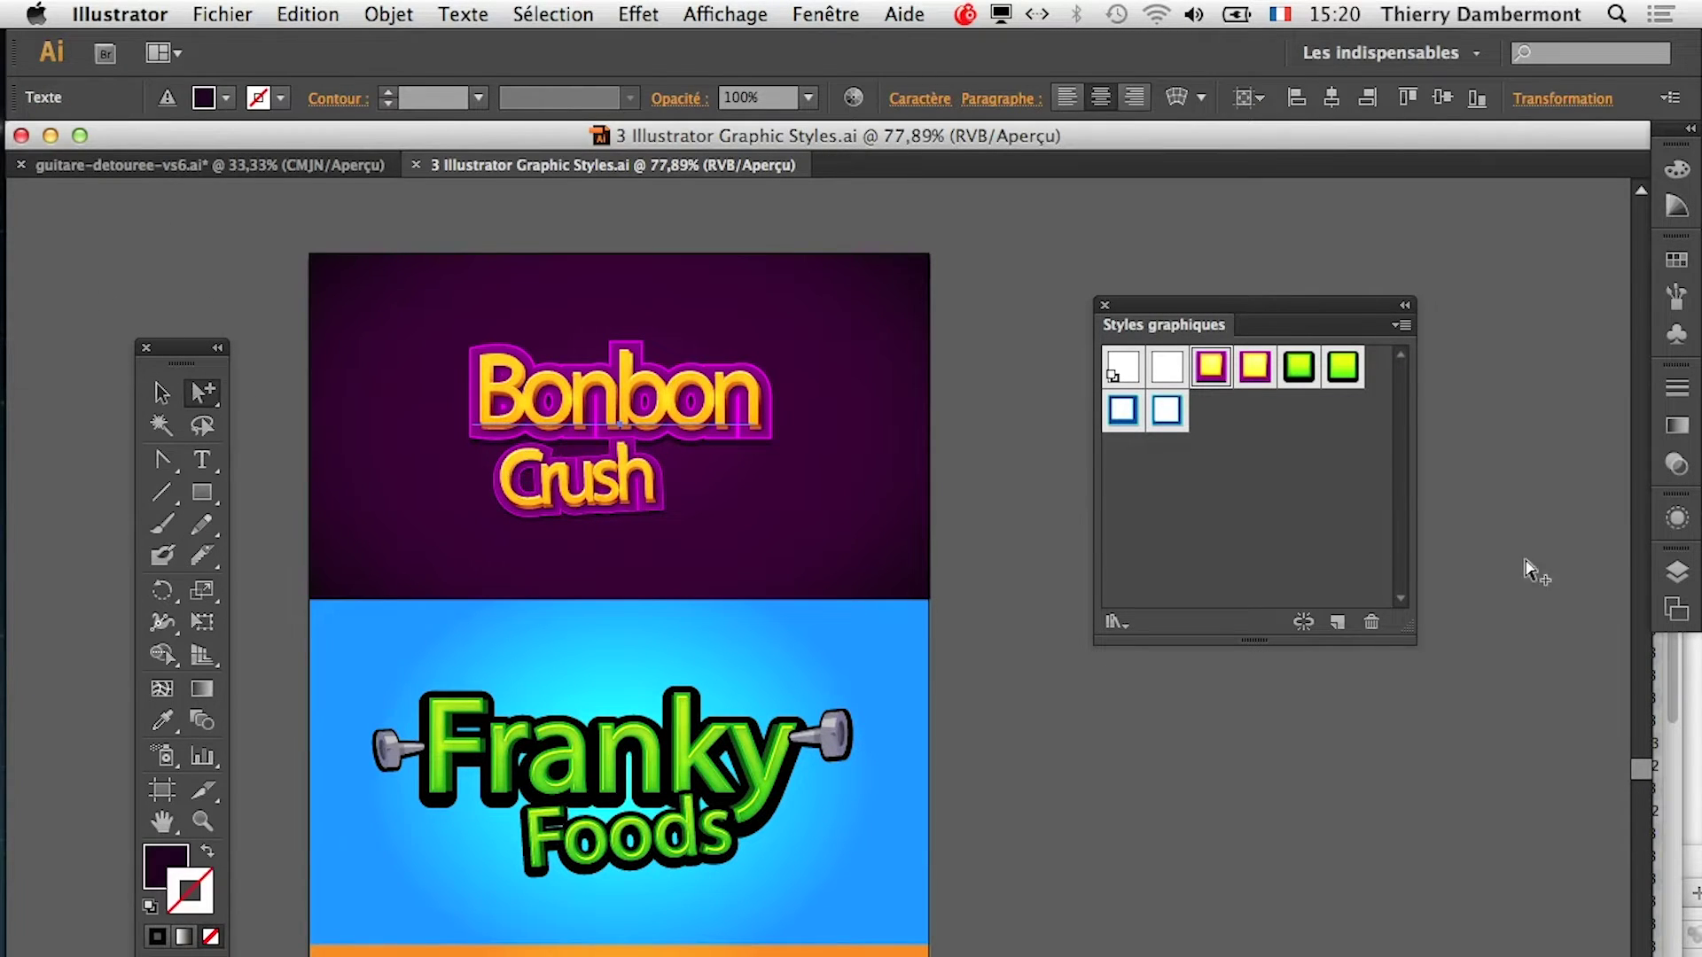
left_click(1677, 571)
left_click_drag(1381, 550, 1155, 728)
left_click(1601, 554)
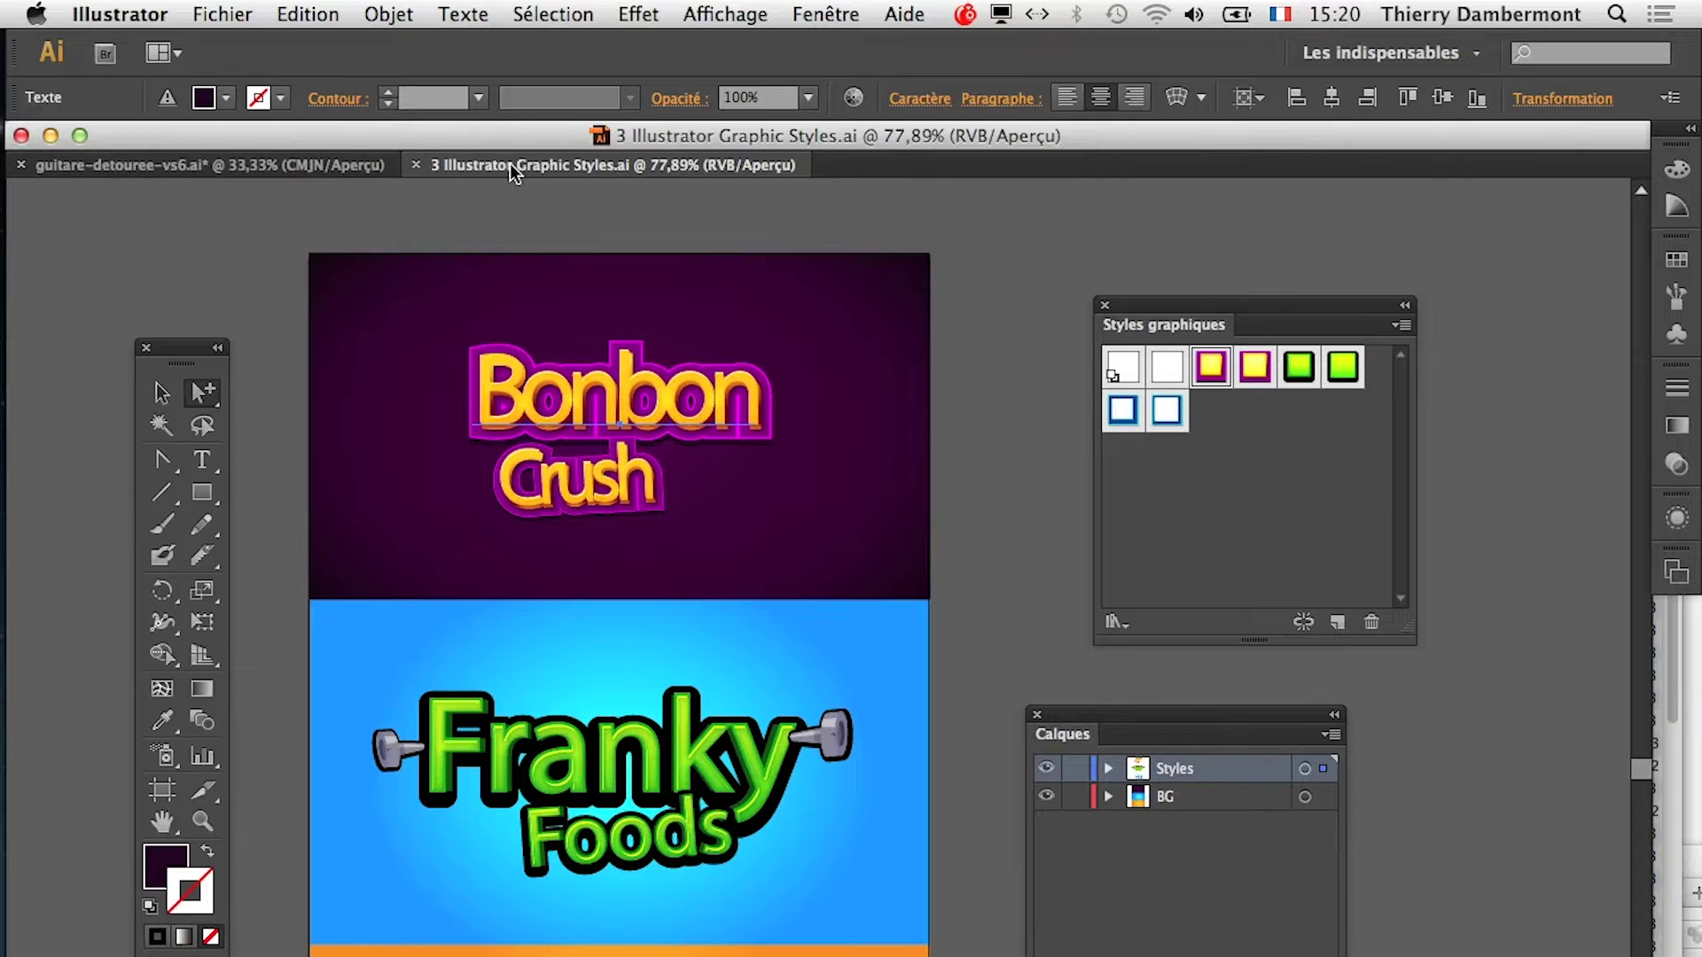
Compare the graphic styles of guitare-detouree-vs6.ai with those of 3 Illustrator Graphic Styles.ai, and select the Franky text
left_click(308, 170)
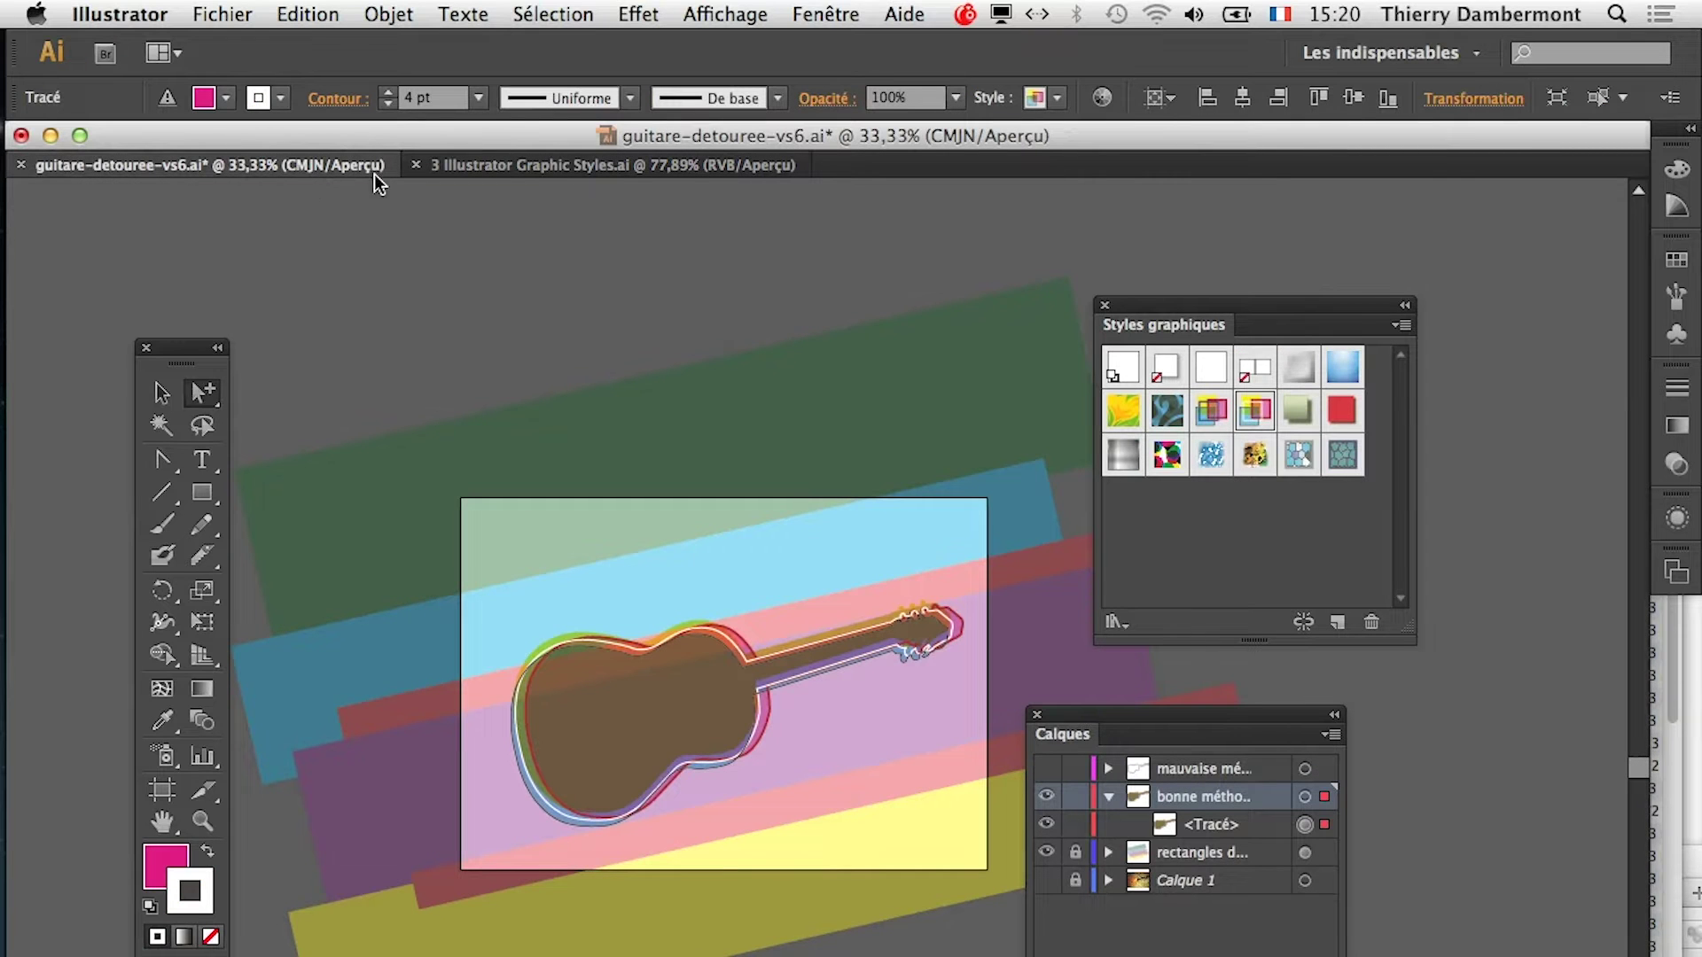
left_click(573, 176)
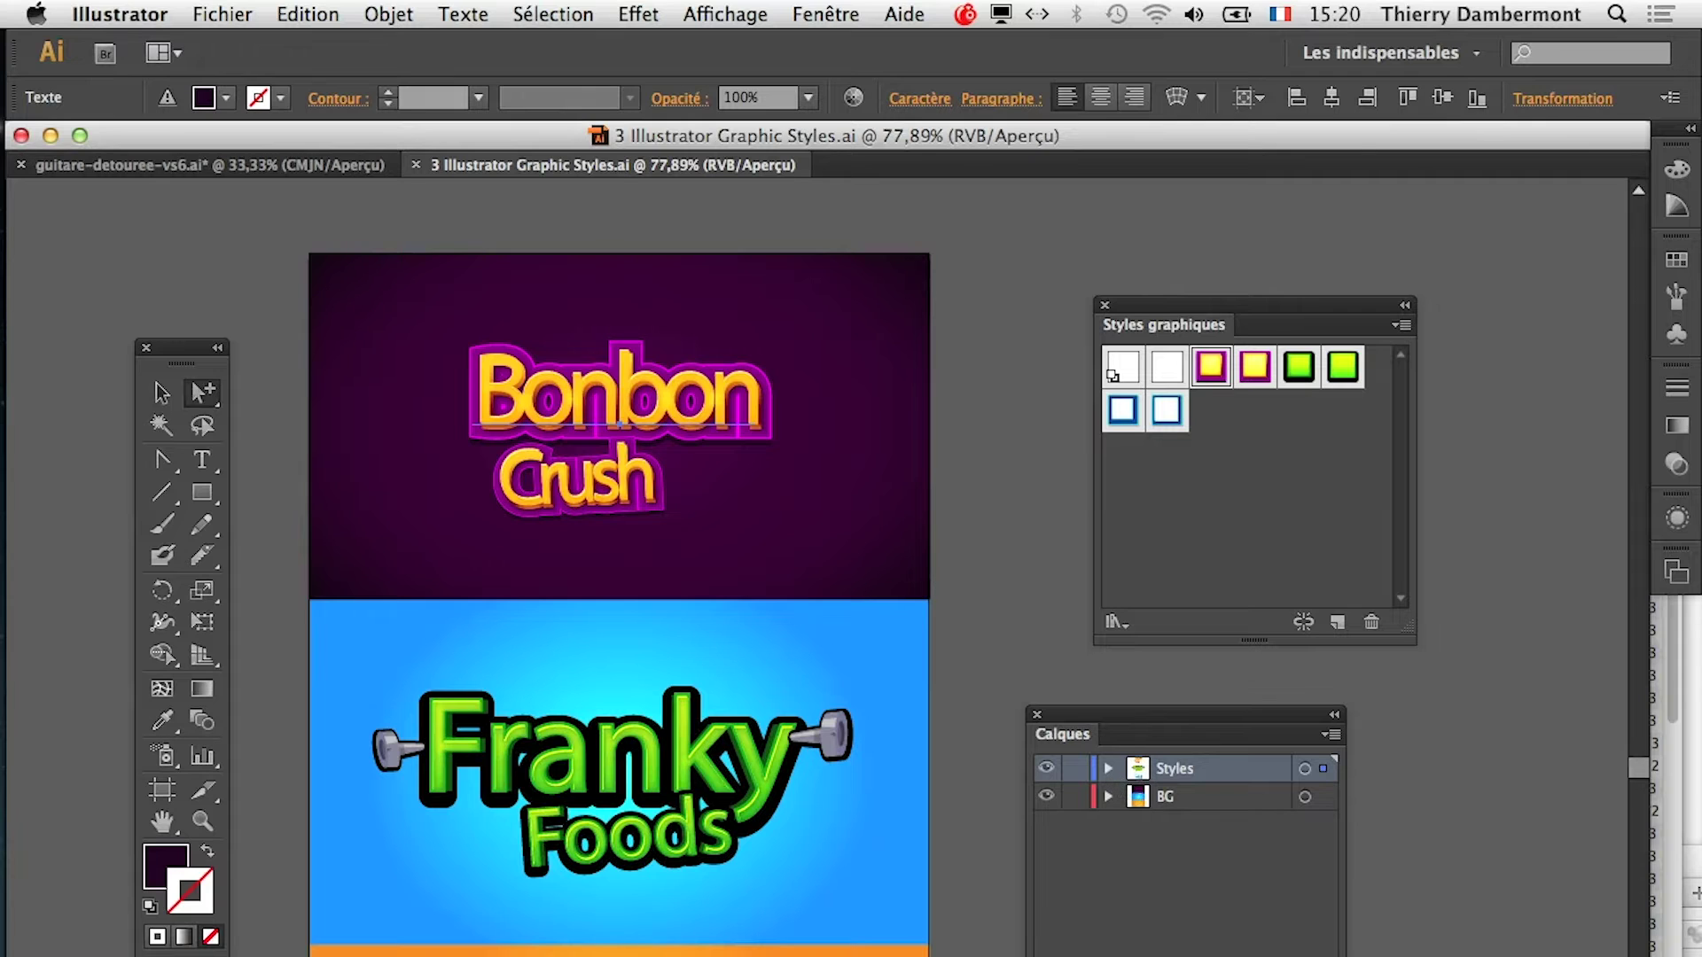
left_click(673, 789)
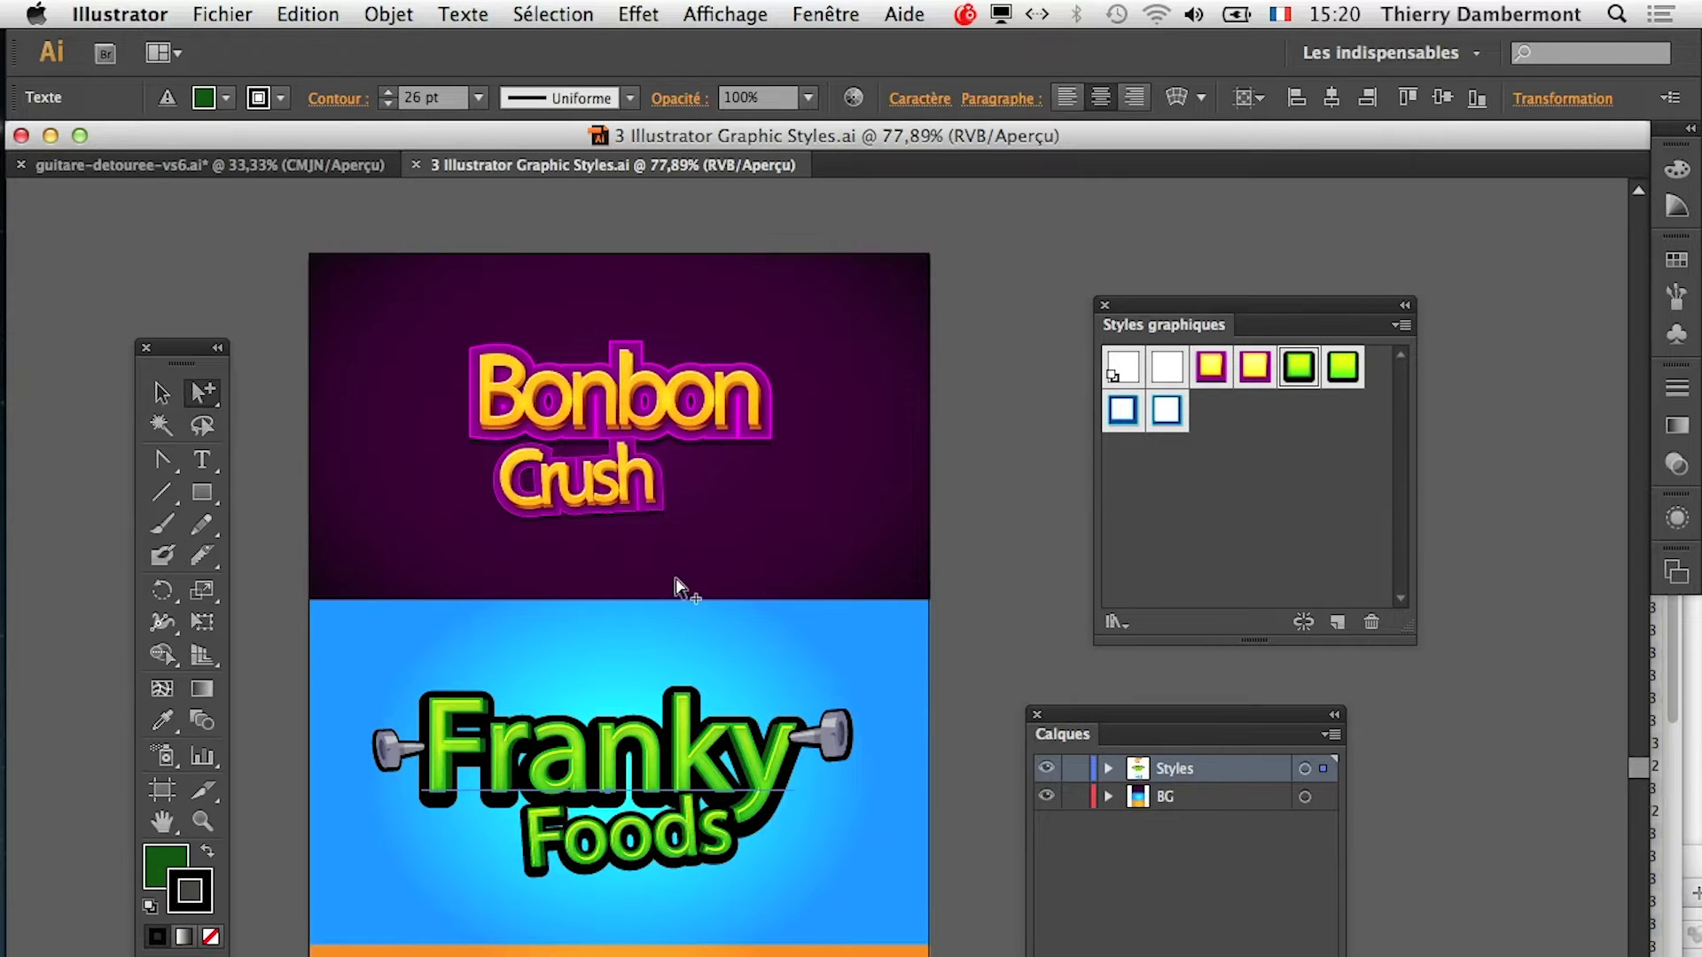
Move the Styles graphiques panel close to the lettering and select the Franky, Crush and Bonbon texts to check their applied styles
left_click_drag(1227, 310, 232, 364)
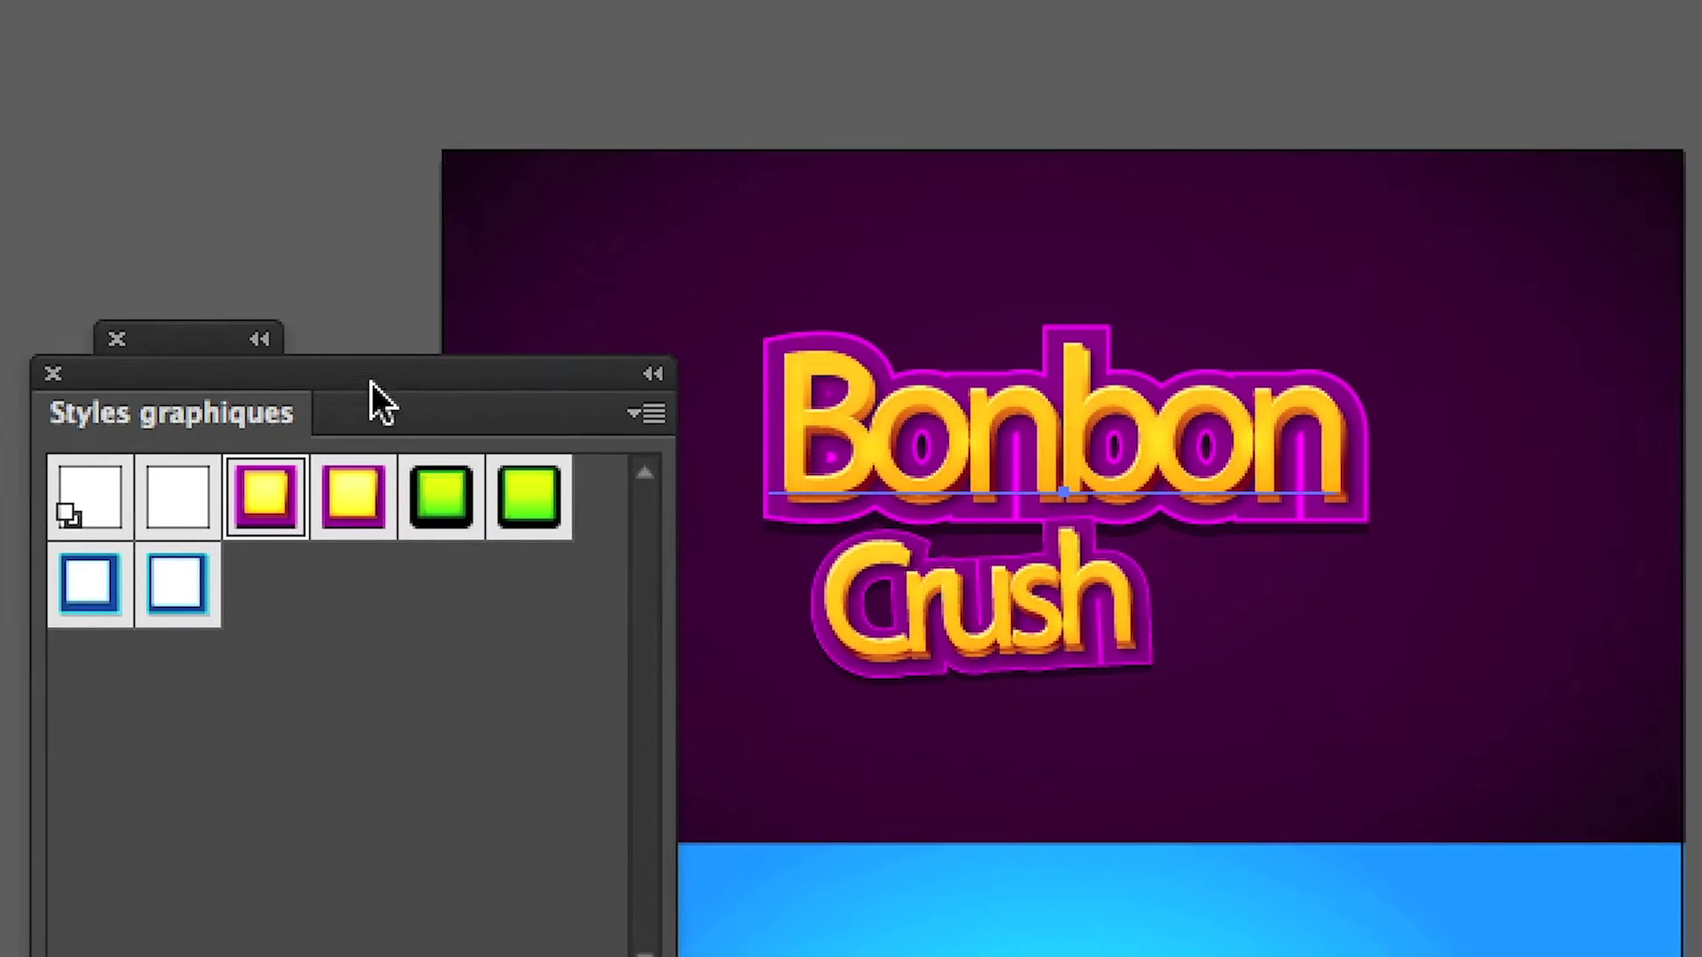
left_click_drag(260, 379, 398, 505)
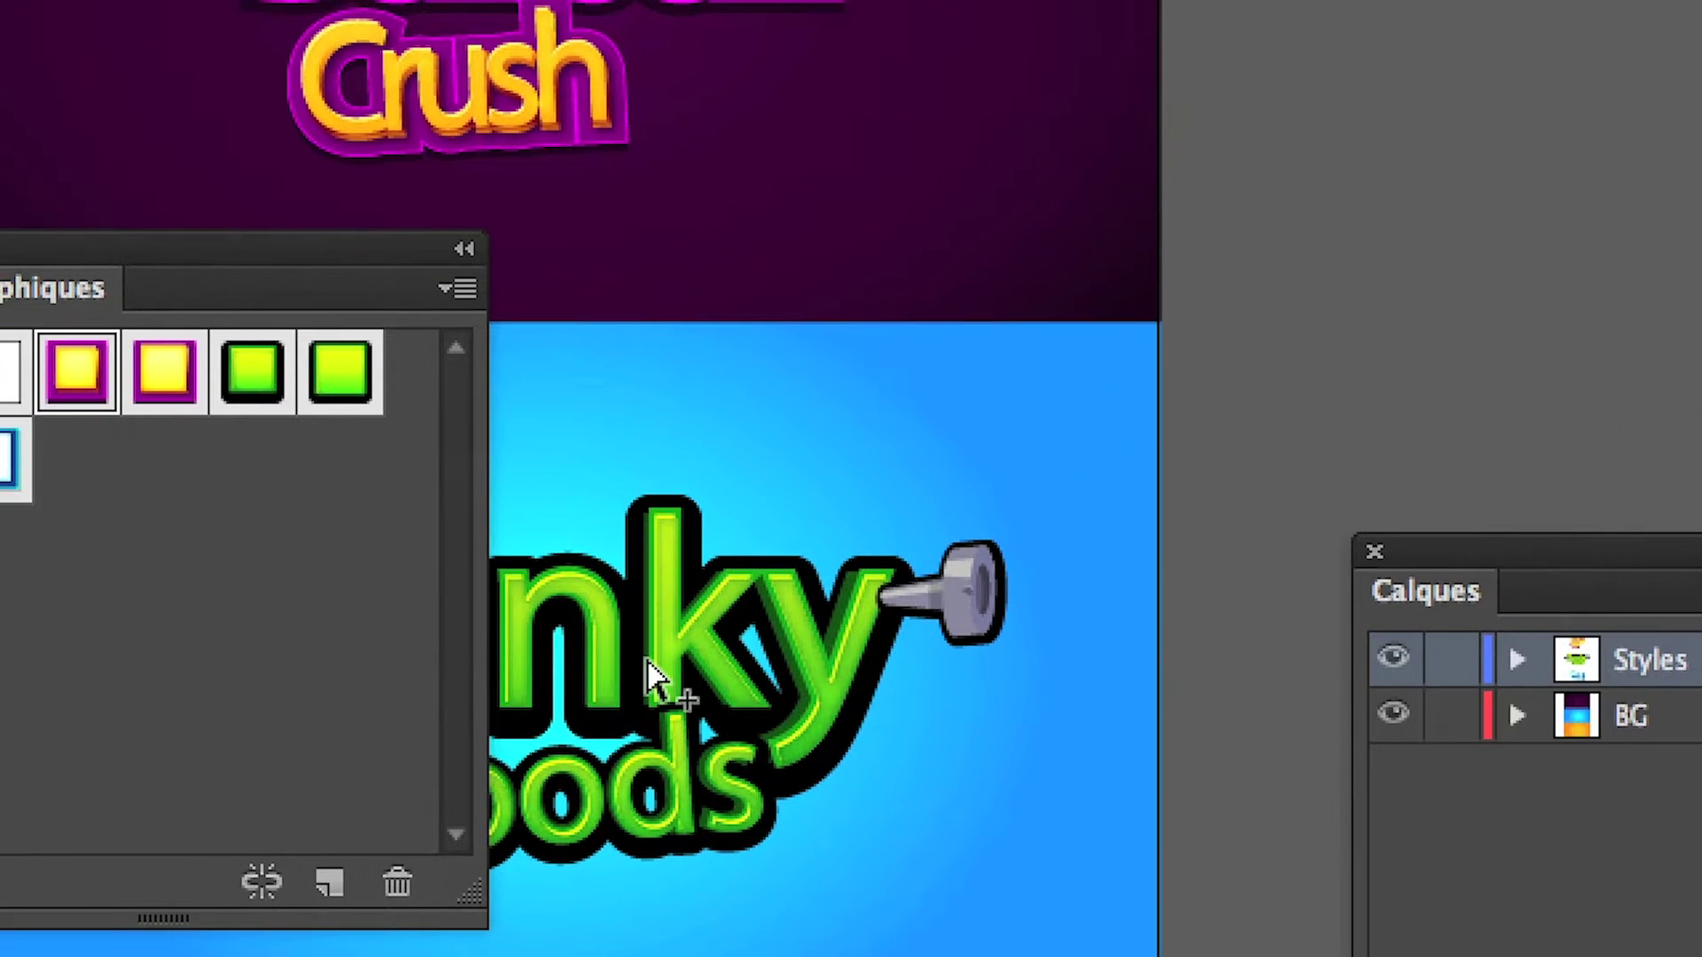
left_click(887, 945)
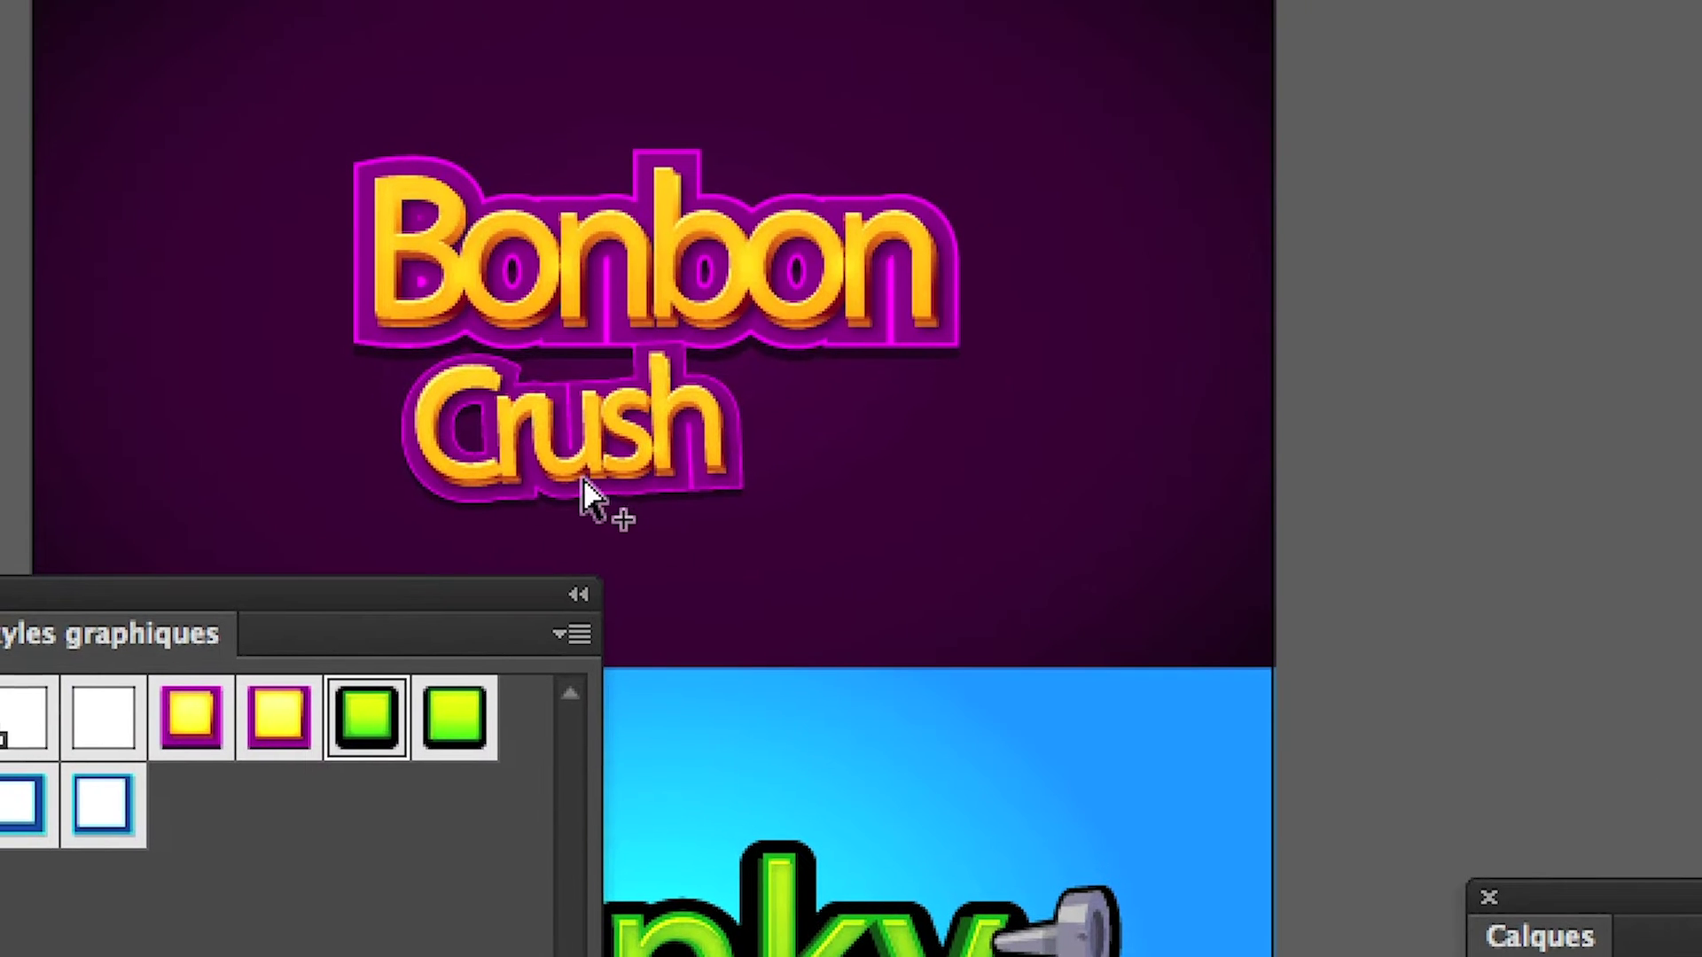
left_click(505, 293)
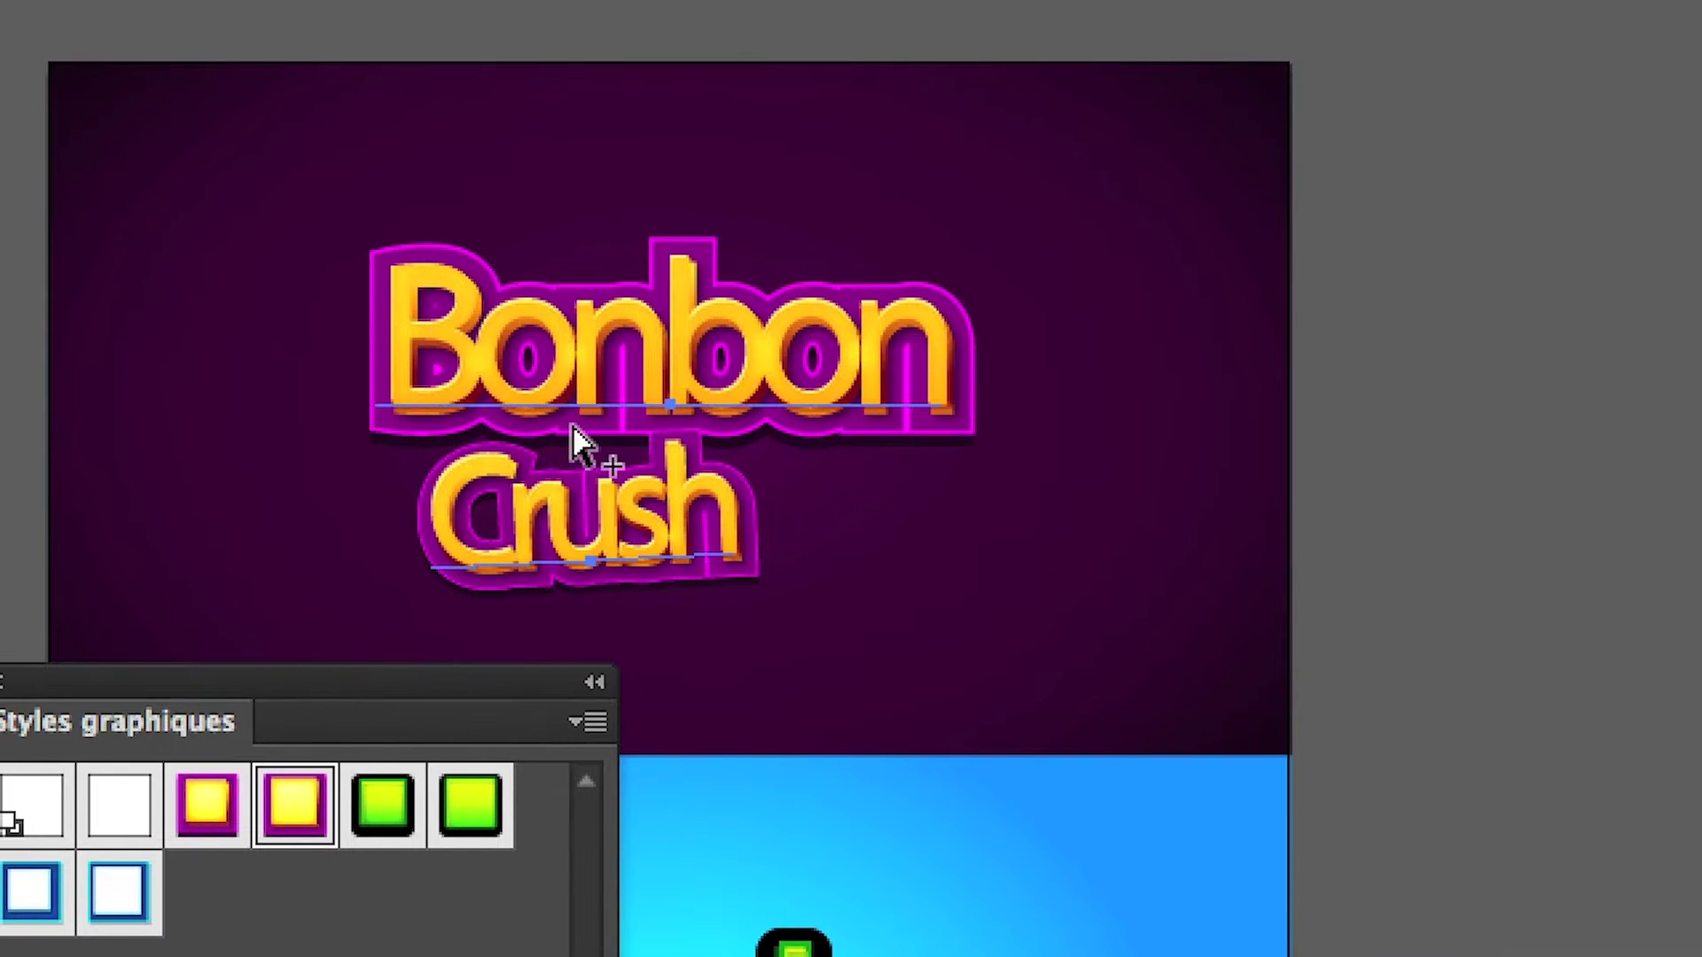
left_click(558, 367, "shift")
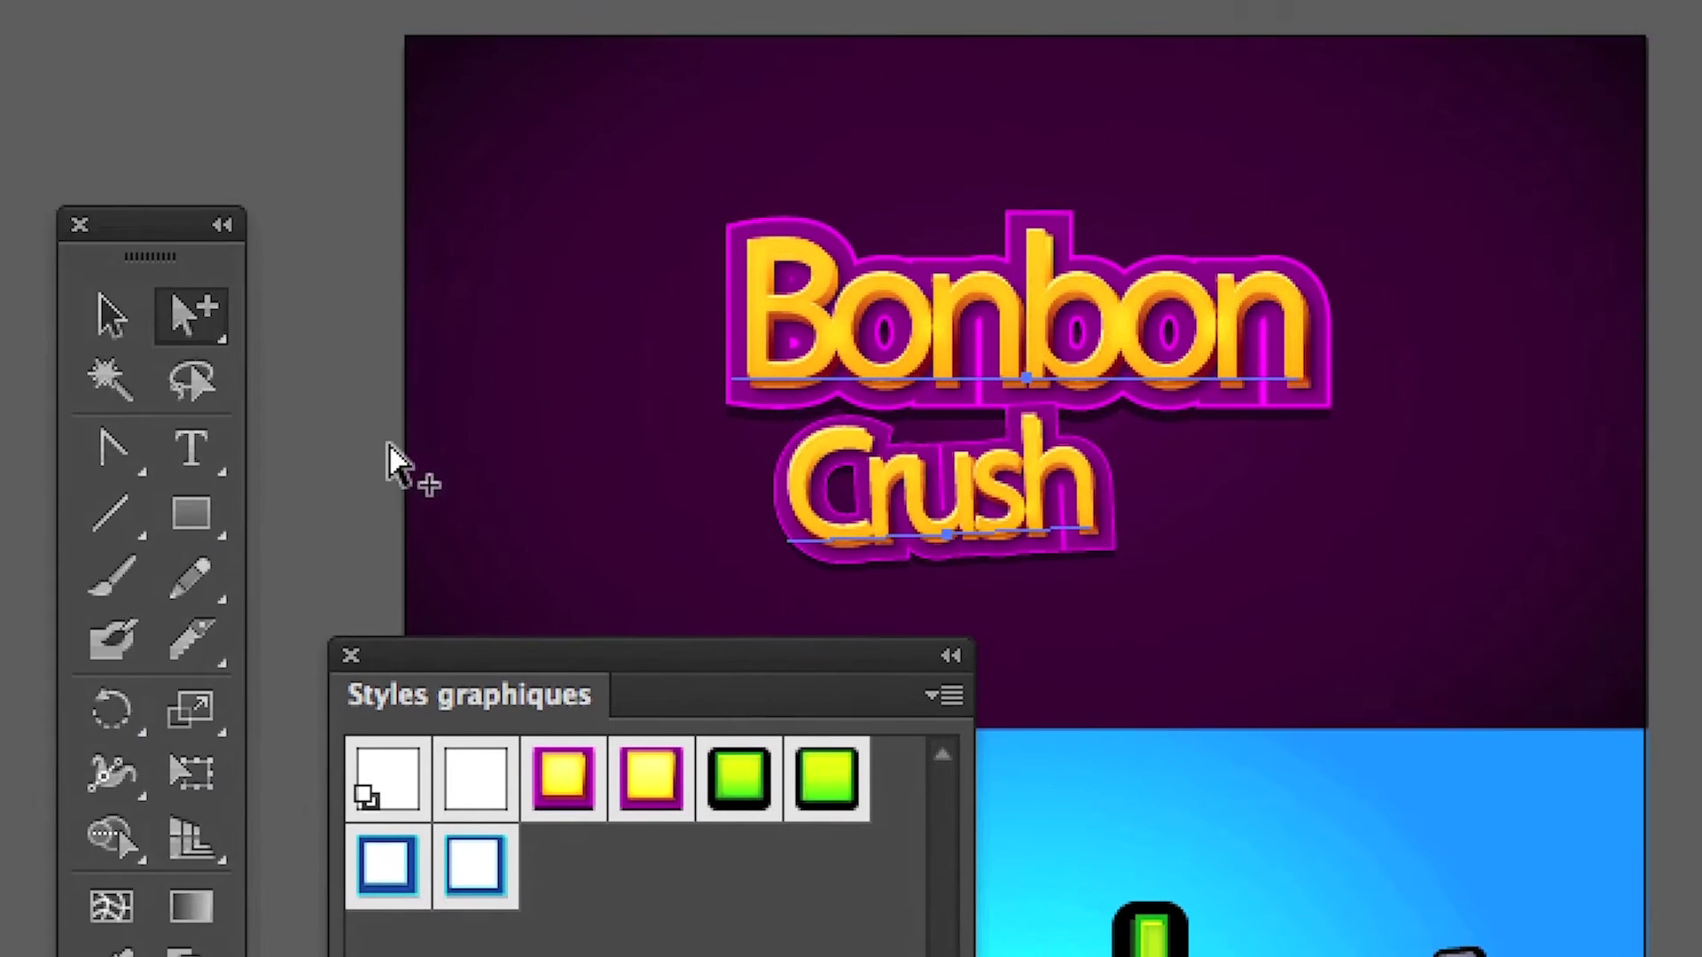
Use the Selection tool to select the Bonbon Crush lettering and the Franky Foods lettering as whole groups
left_click(10, 508)
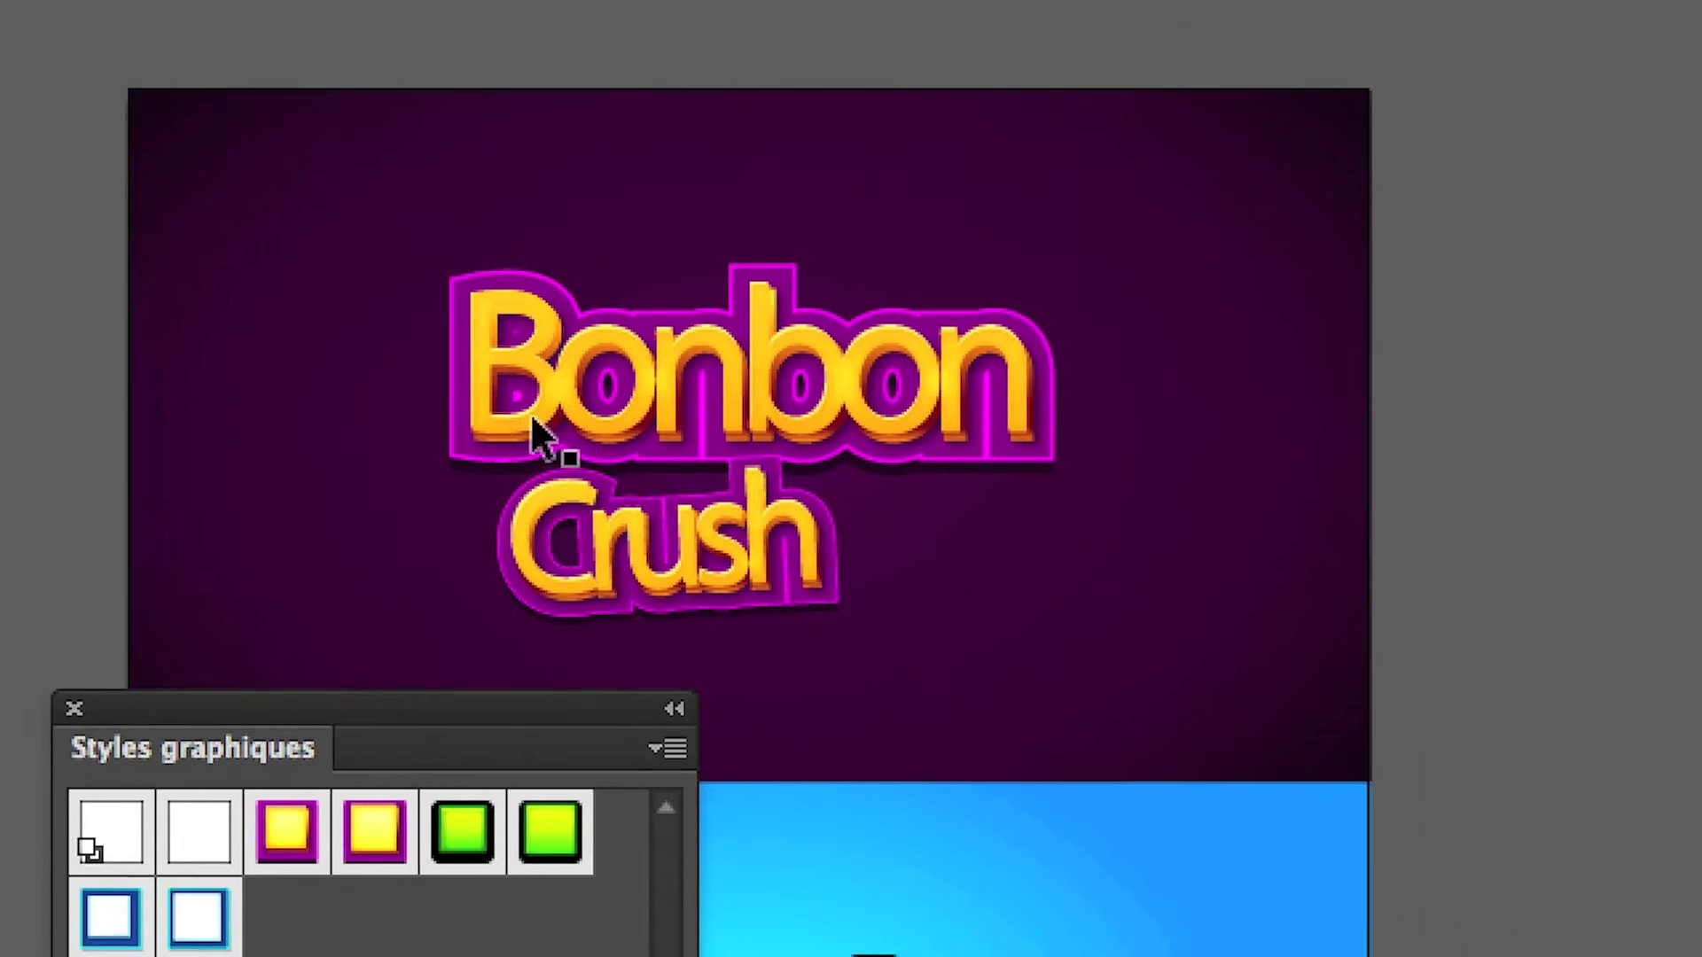
left_click(851, 385)
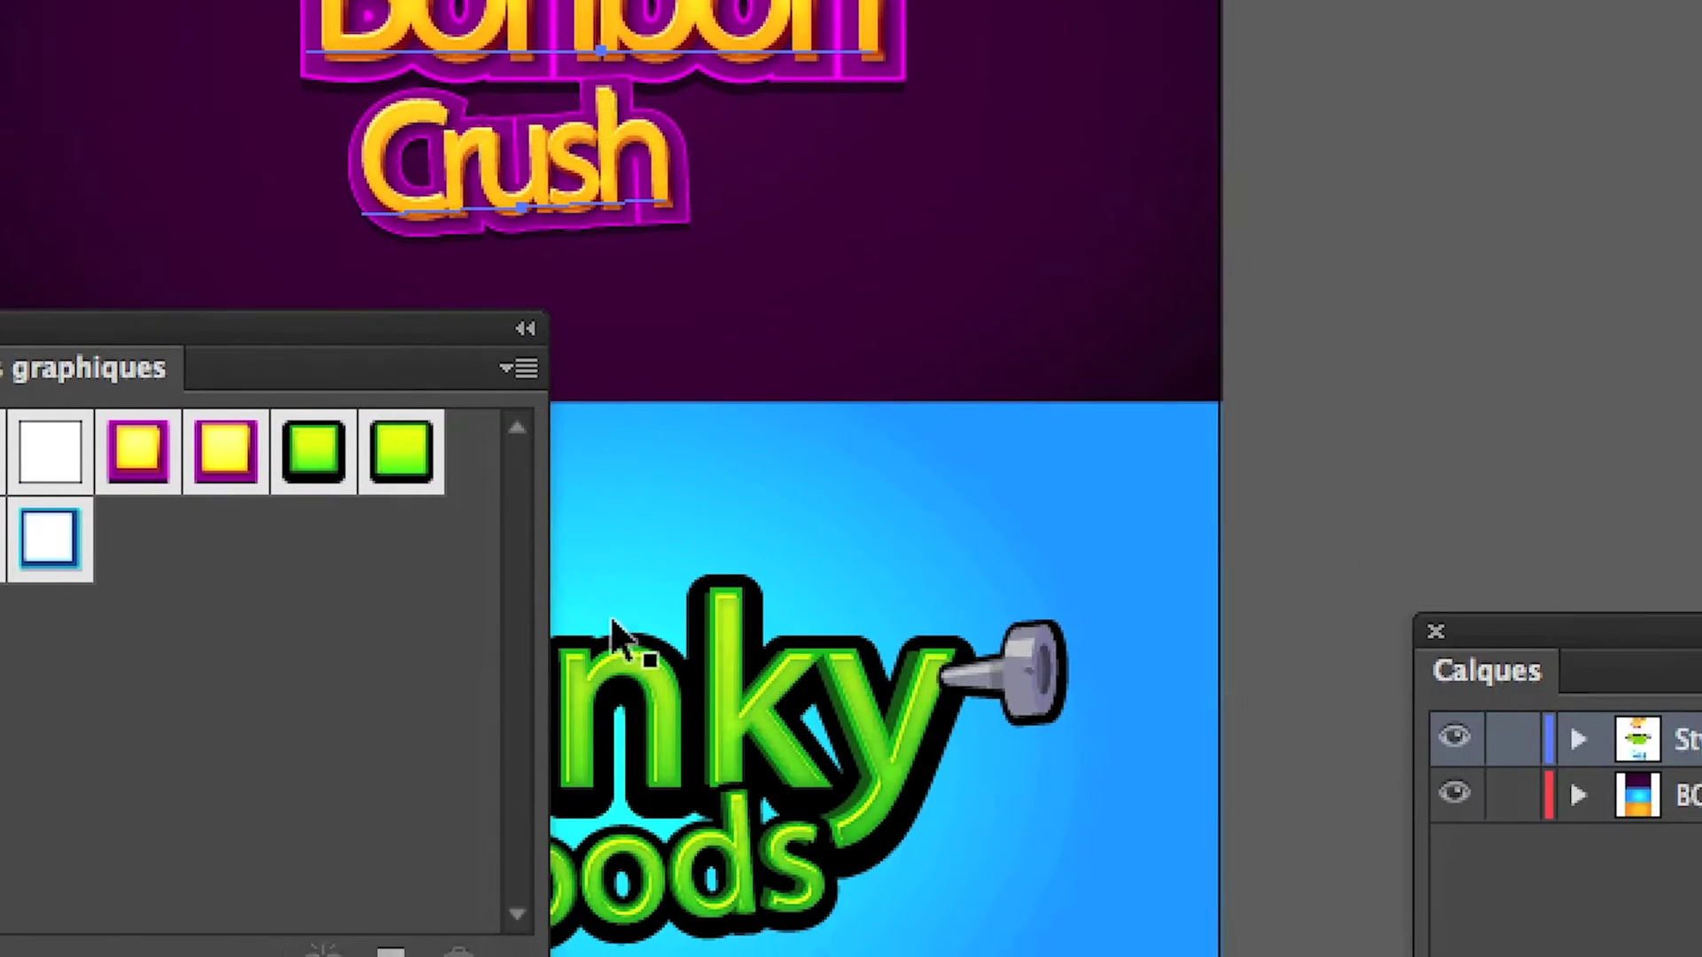
left_click(642, 672)
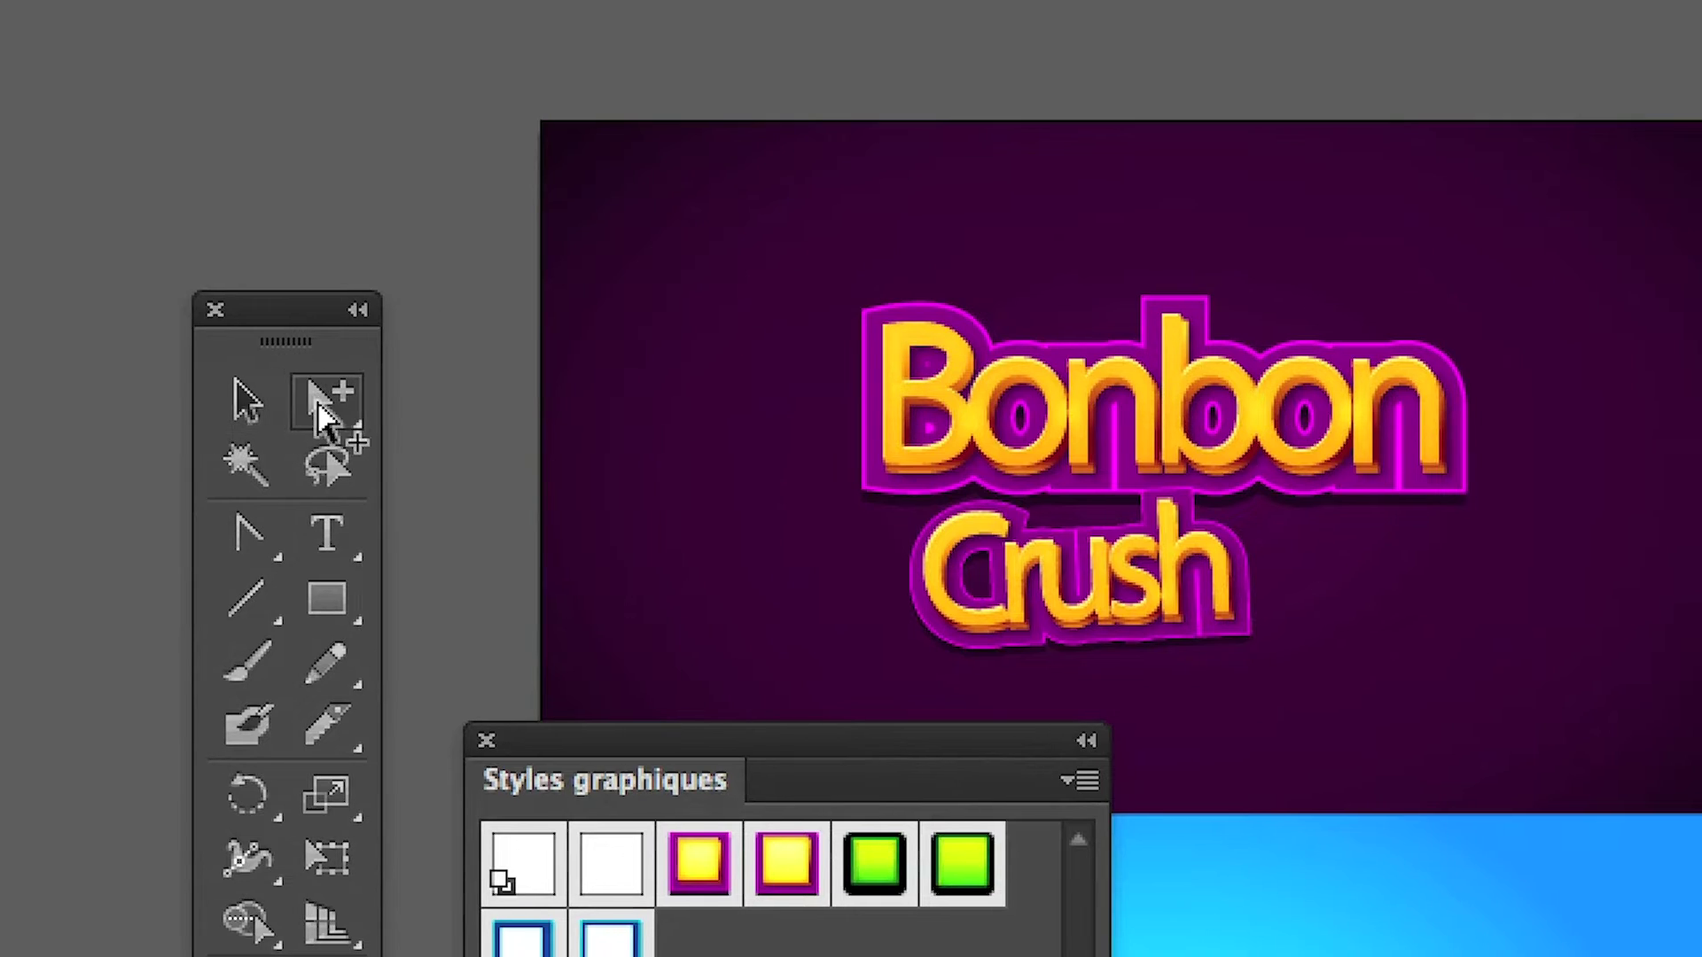
Switch to the Direct Selection tool and select the Bonbon, Crush and Franky texts one at a time within their groups
left_click_drag(327, 404, 377, 403)
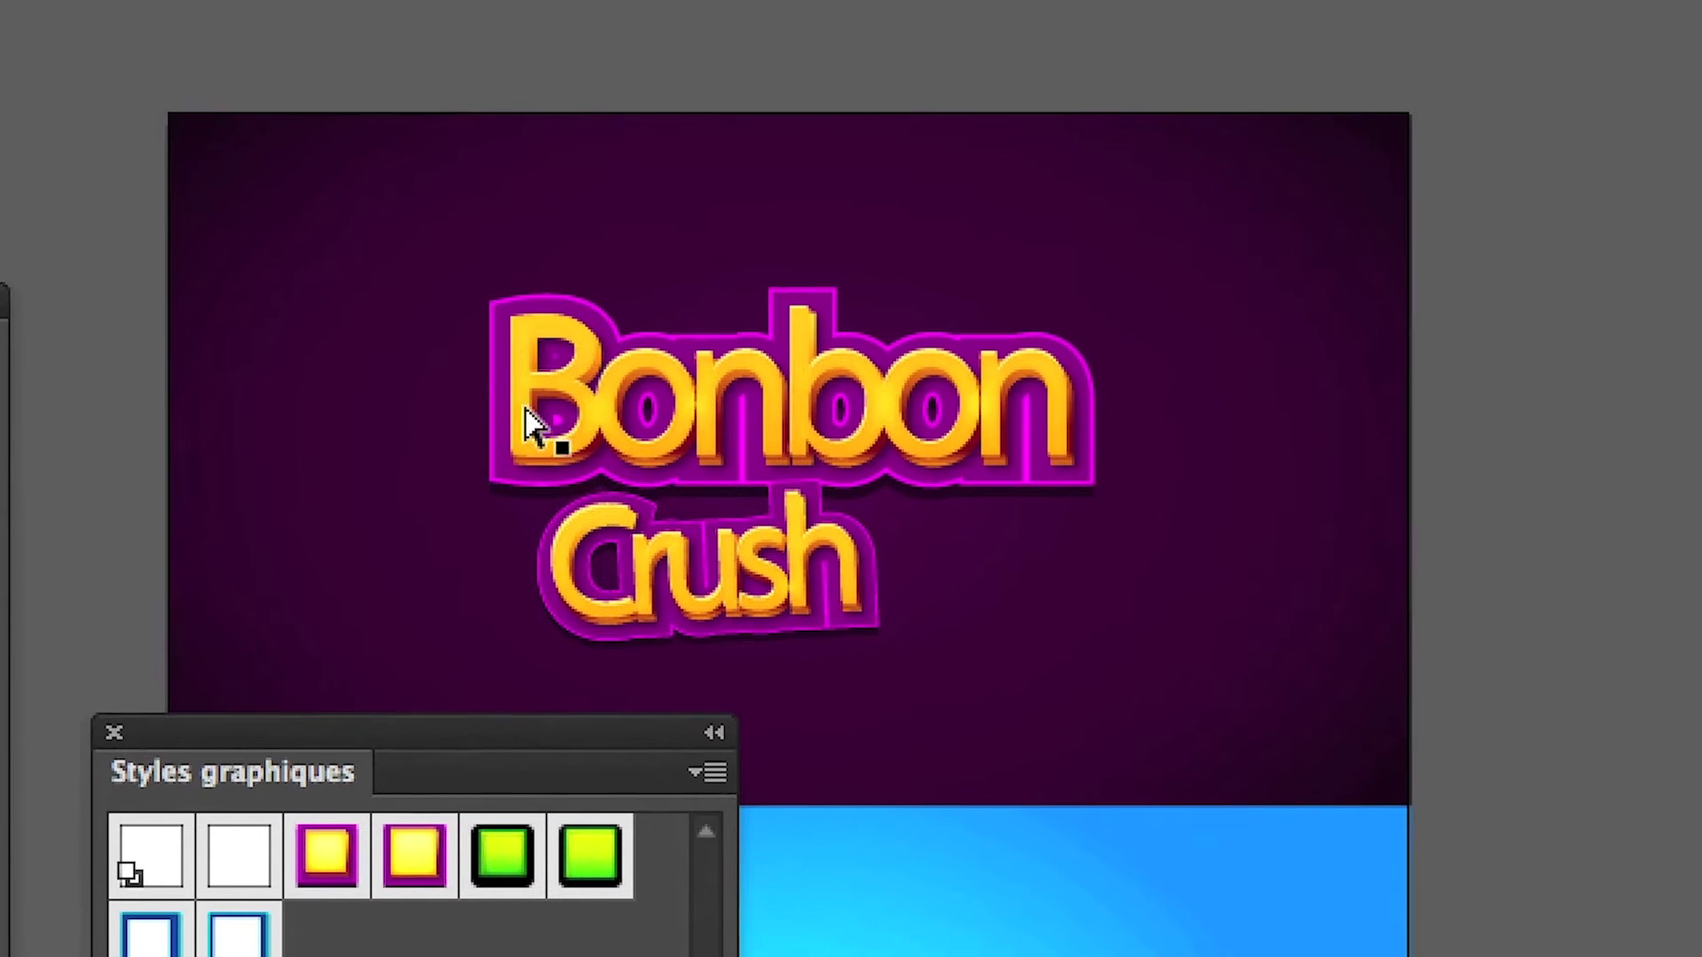
left_click(829, 470)
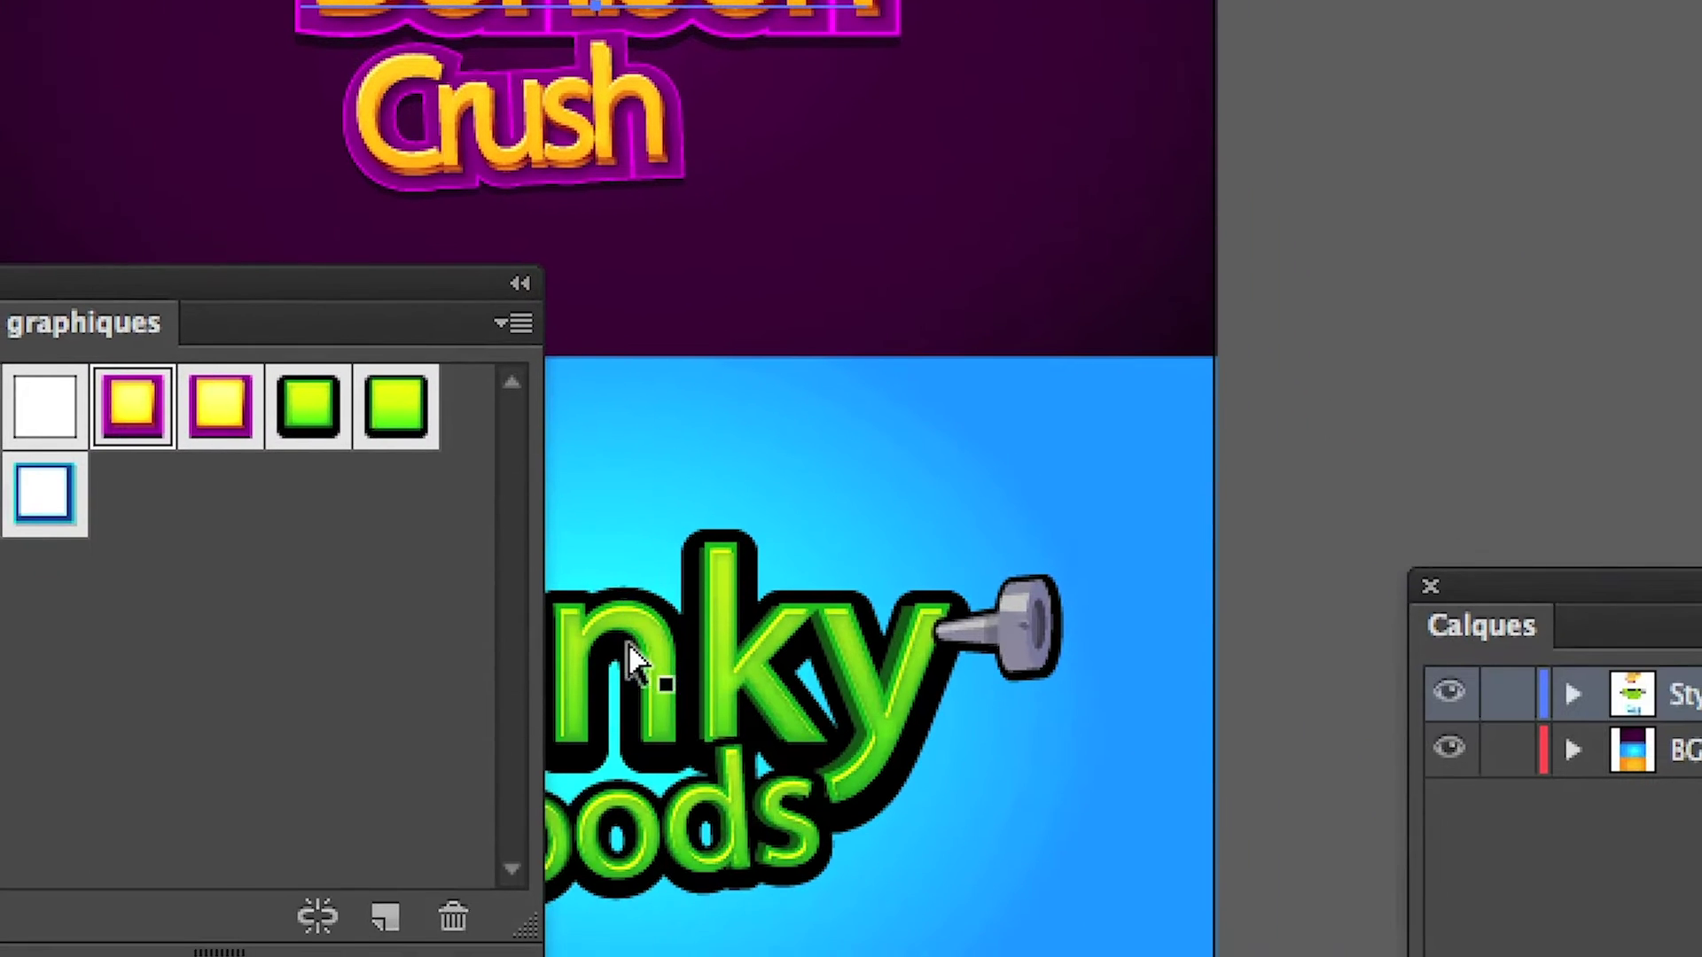
left_click(707, 775)
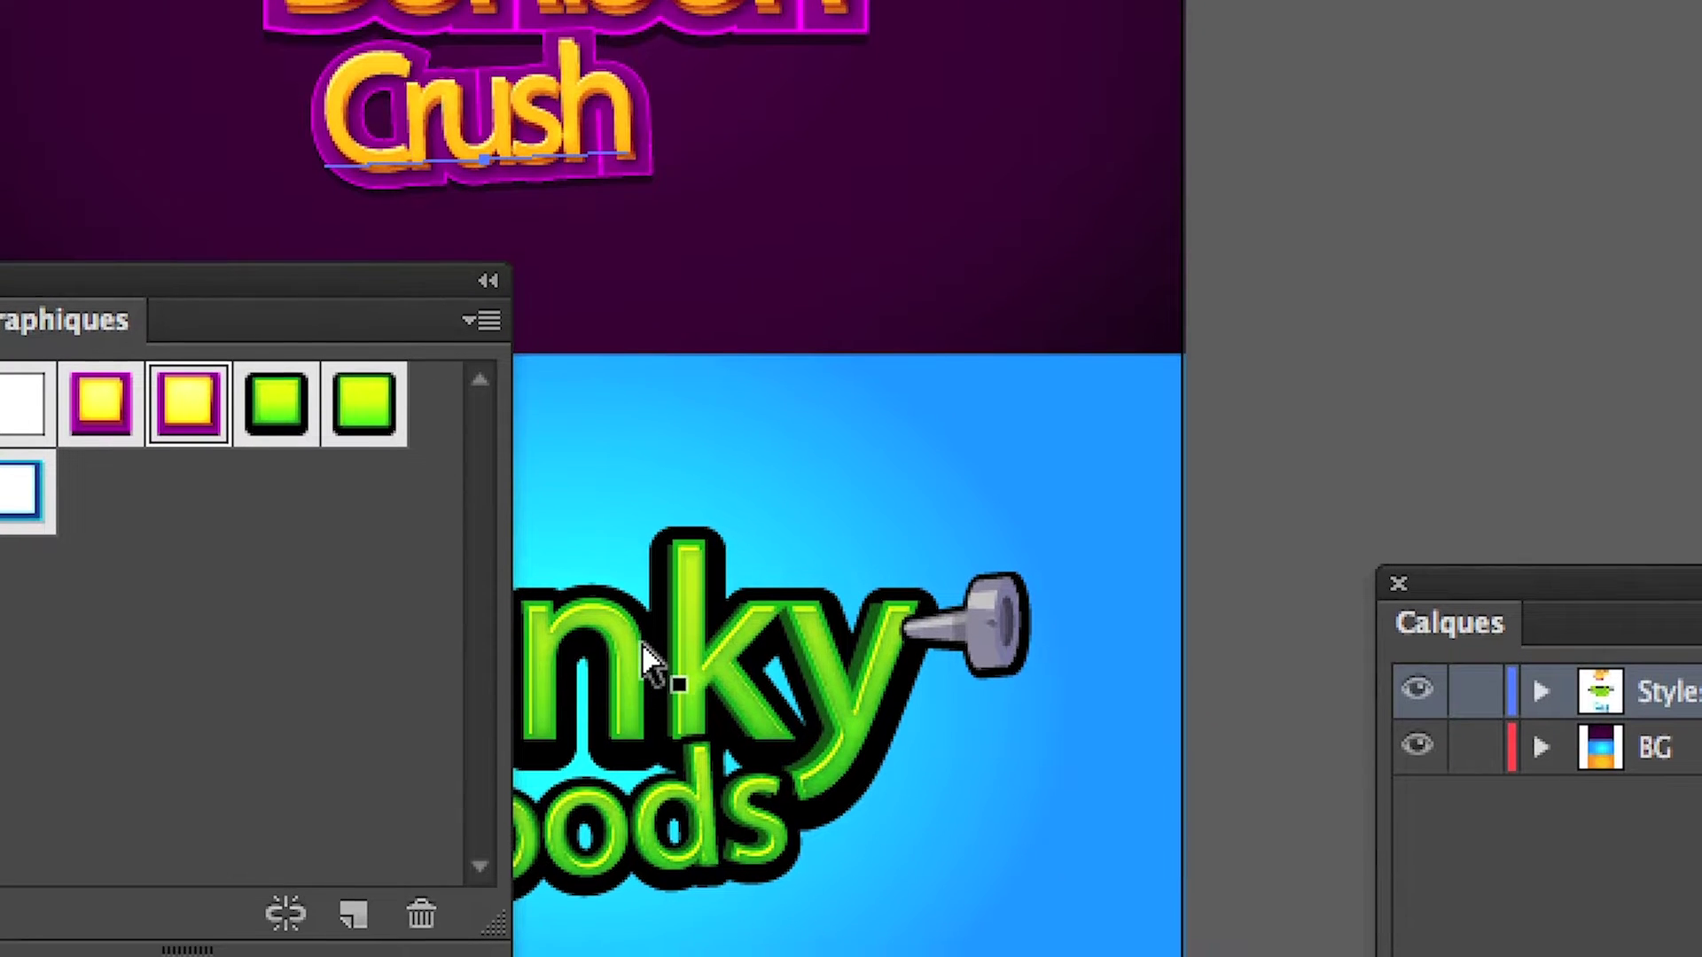
left_click(640, 646)
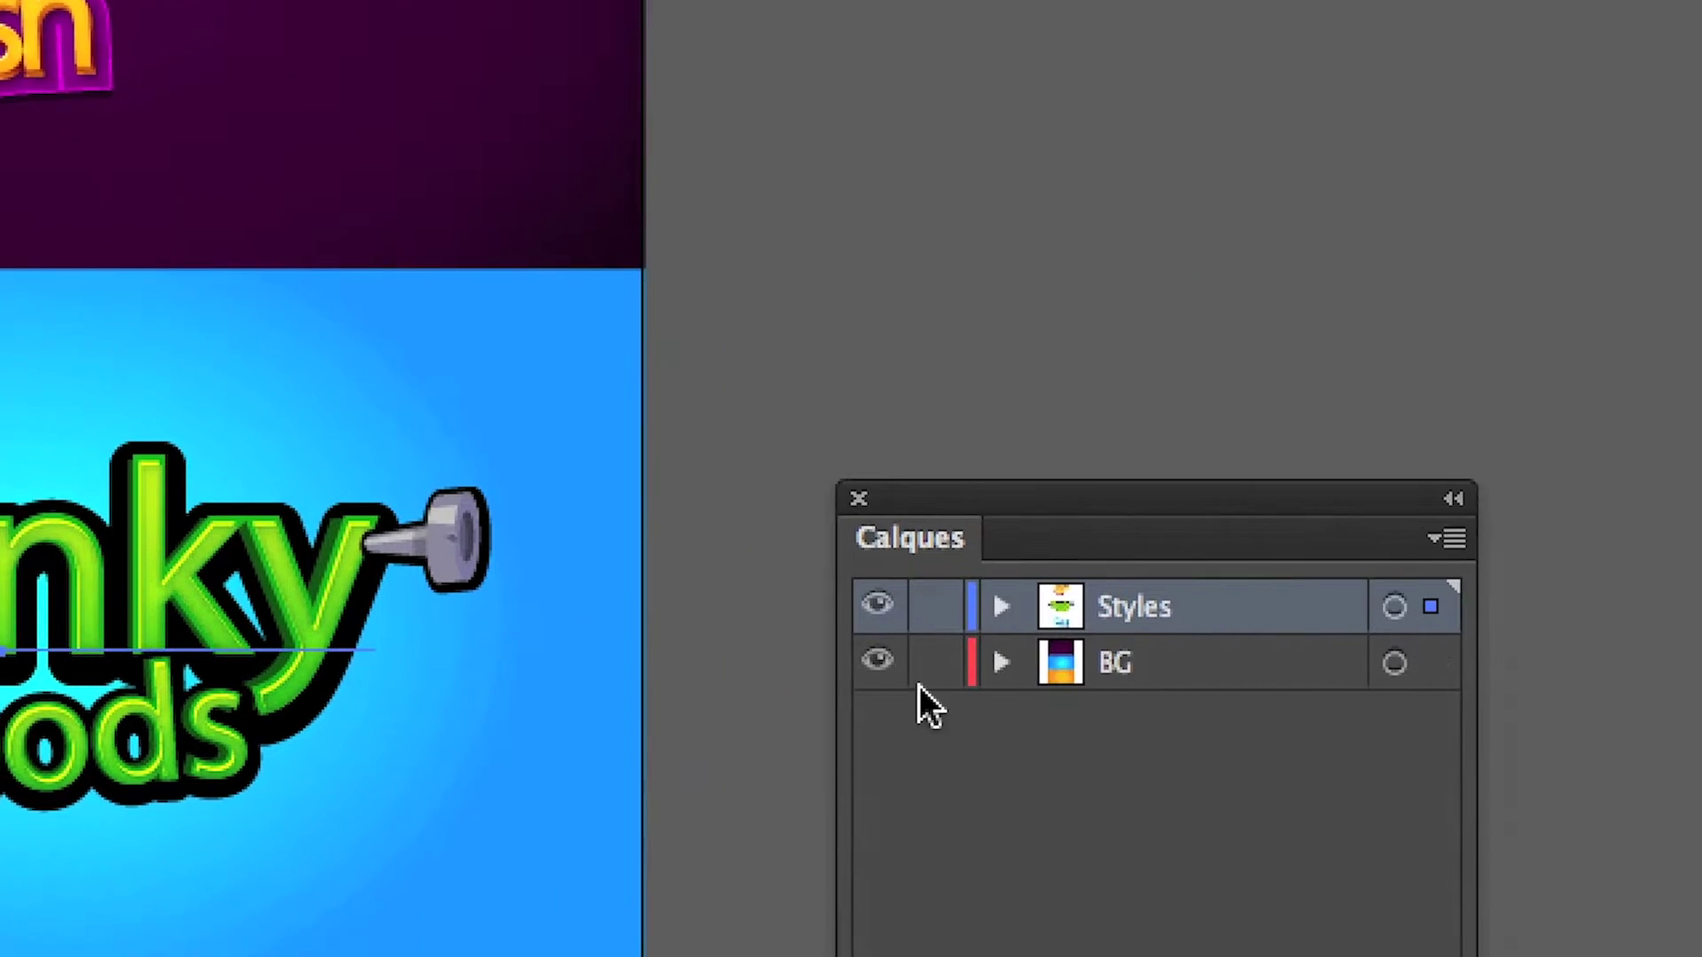
Expand the Styles layer to examine its groups, and collapse it again
left_click(1001, 606)
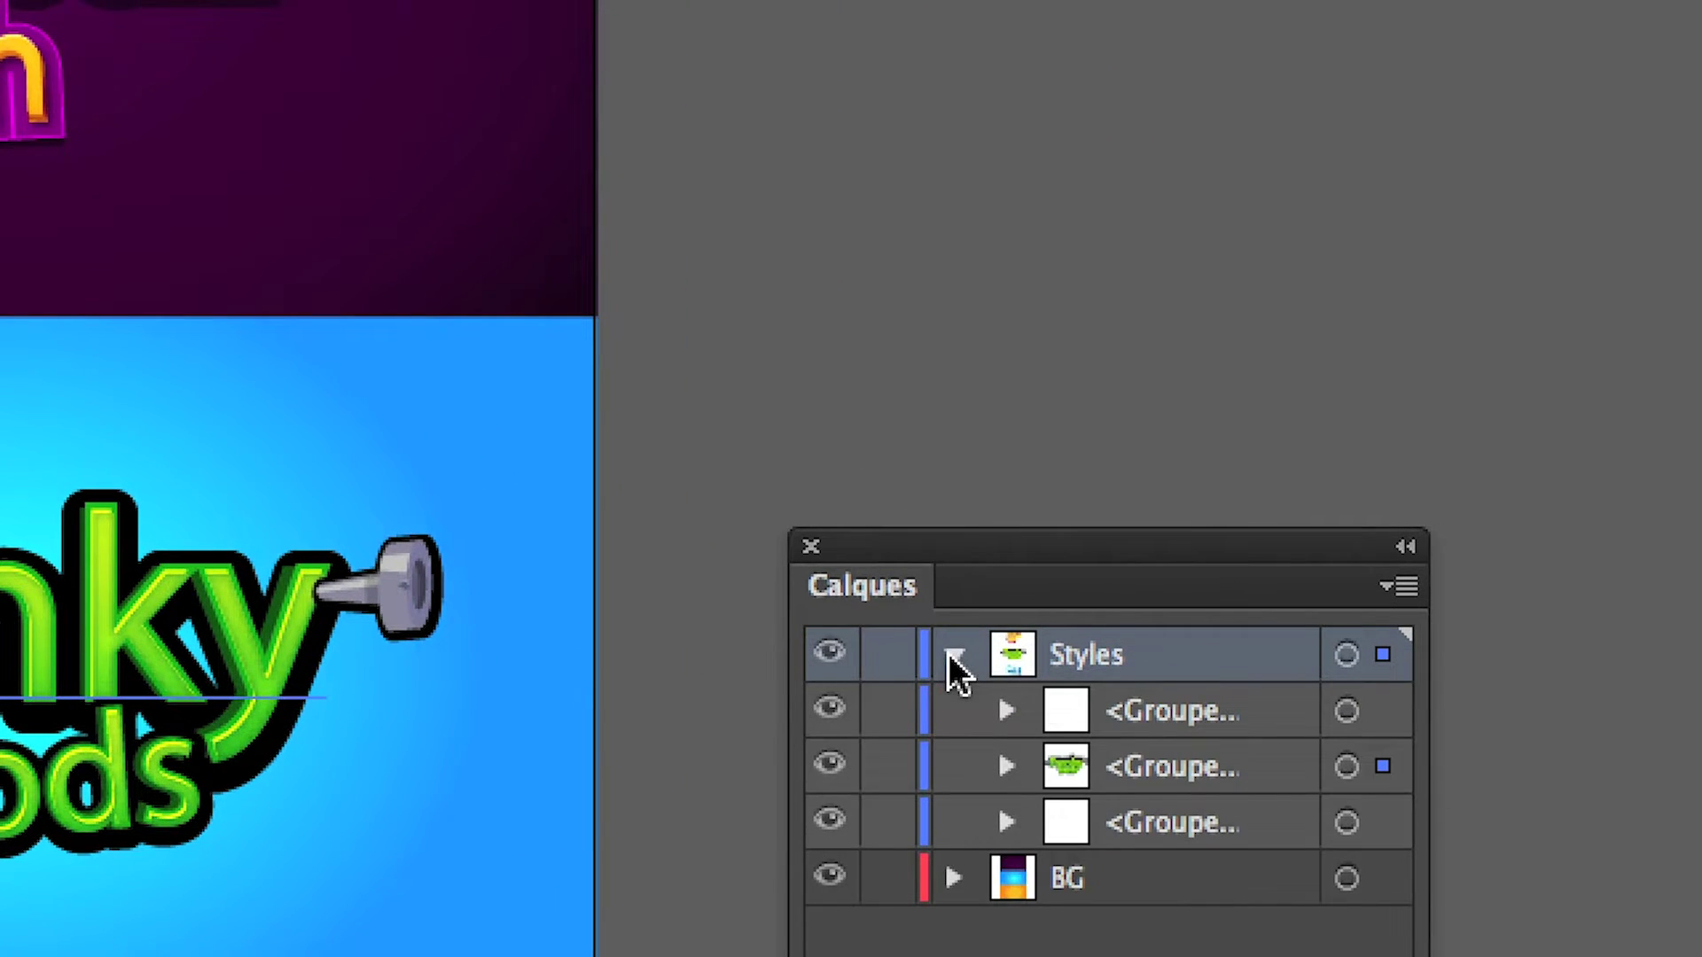
left_click(953, 656)
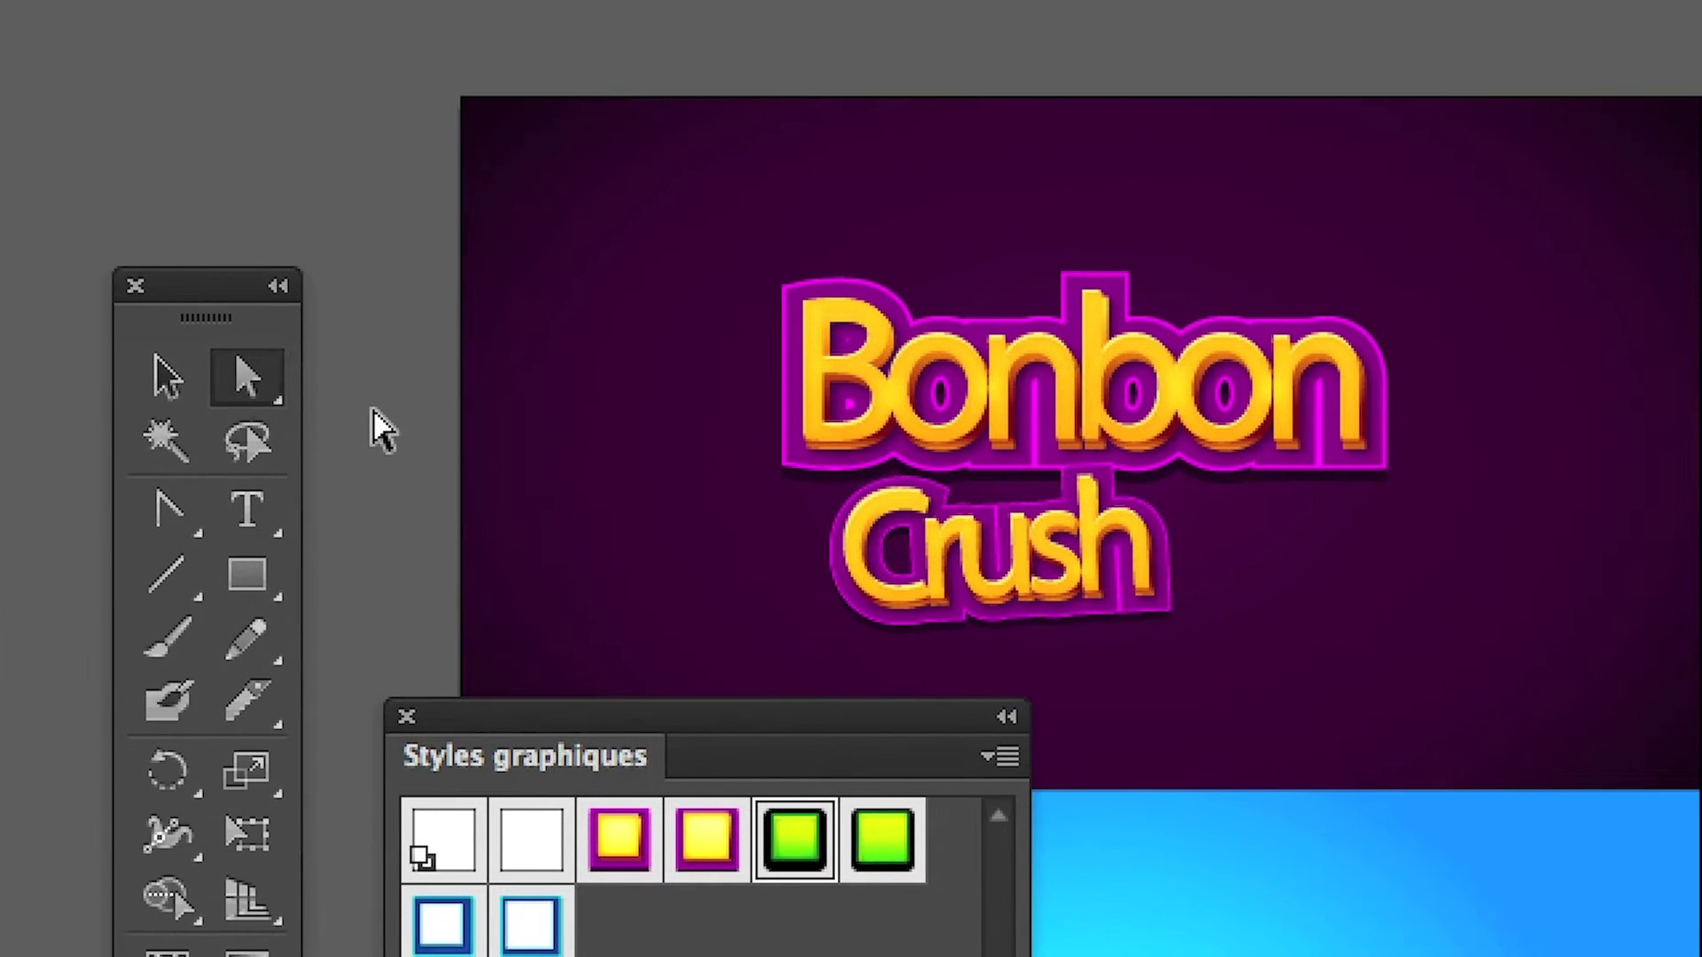
Copy the Bonbon text from the graphic styles file and switch to the guitare-detouree-vs6.ai document
left_click(833, 459)
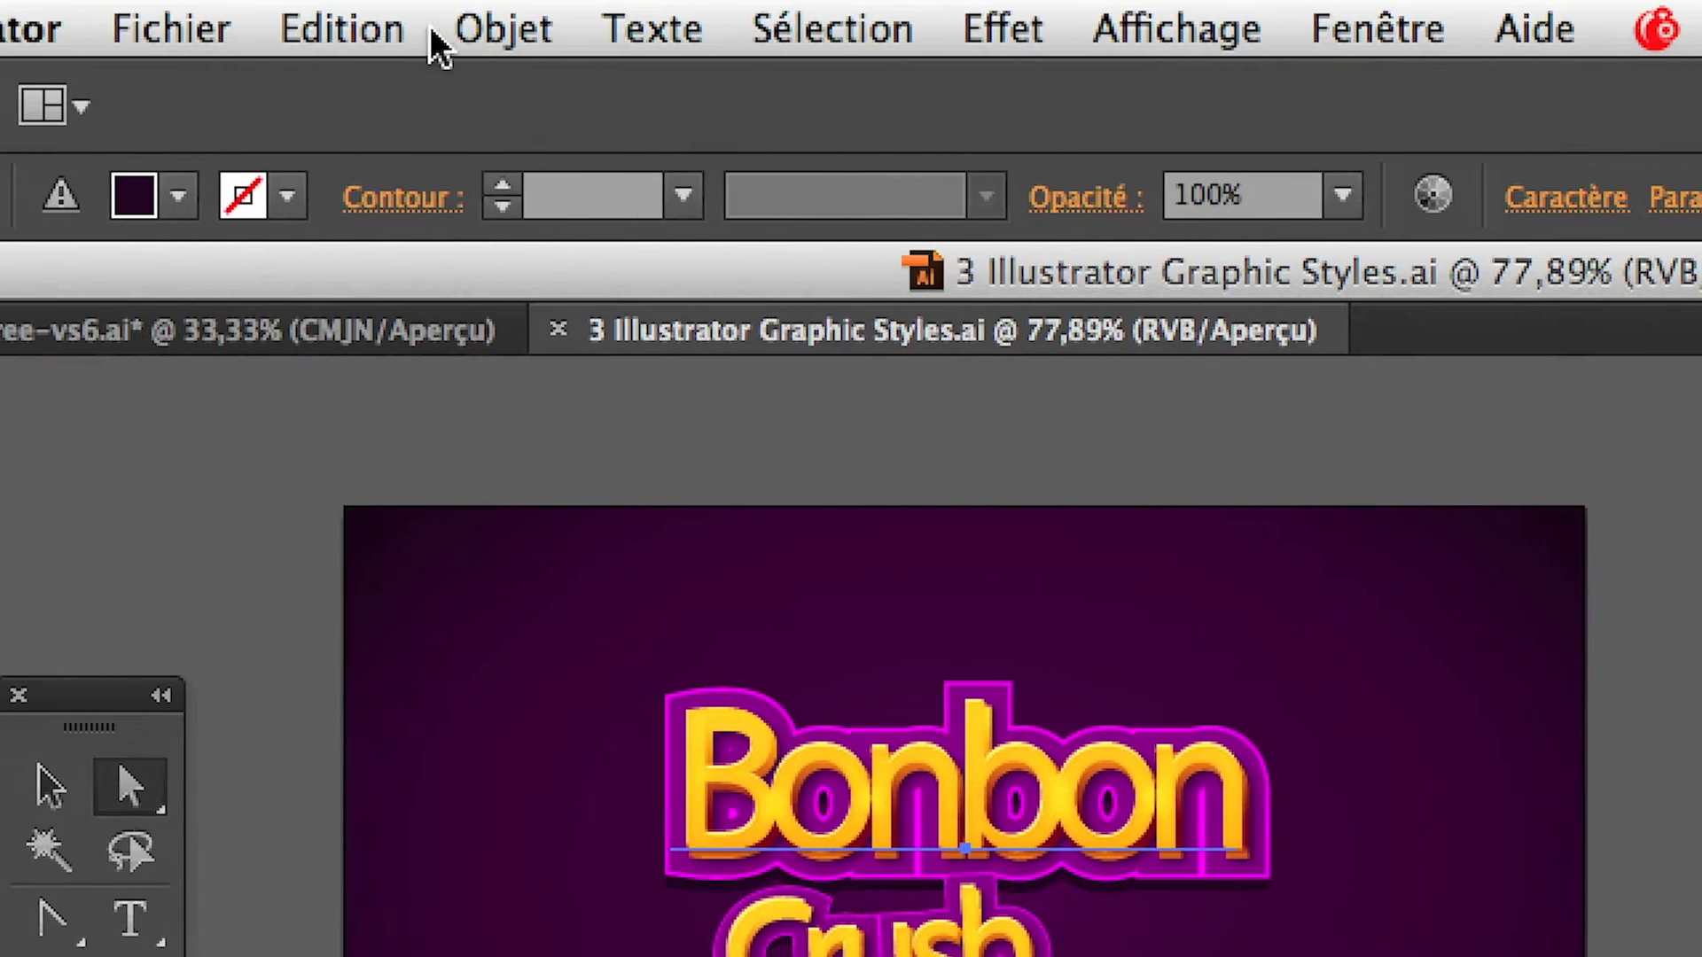
left_click(395, 24)
left_click(447, 266)
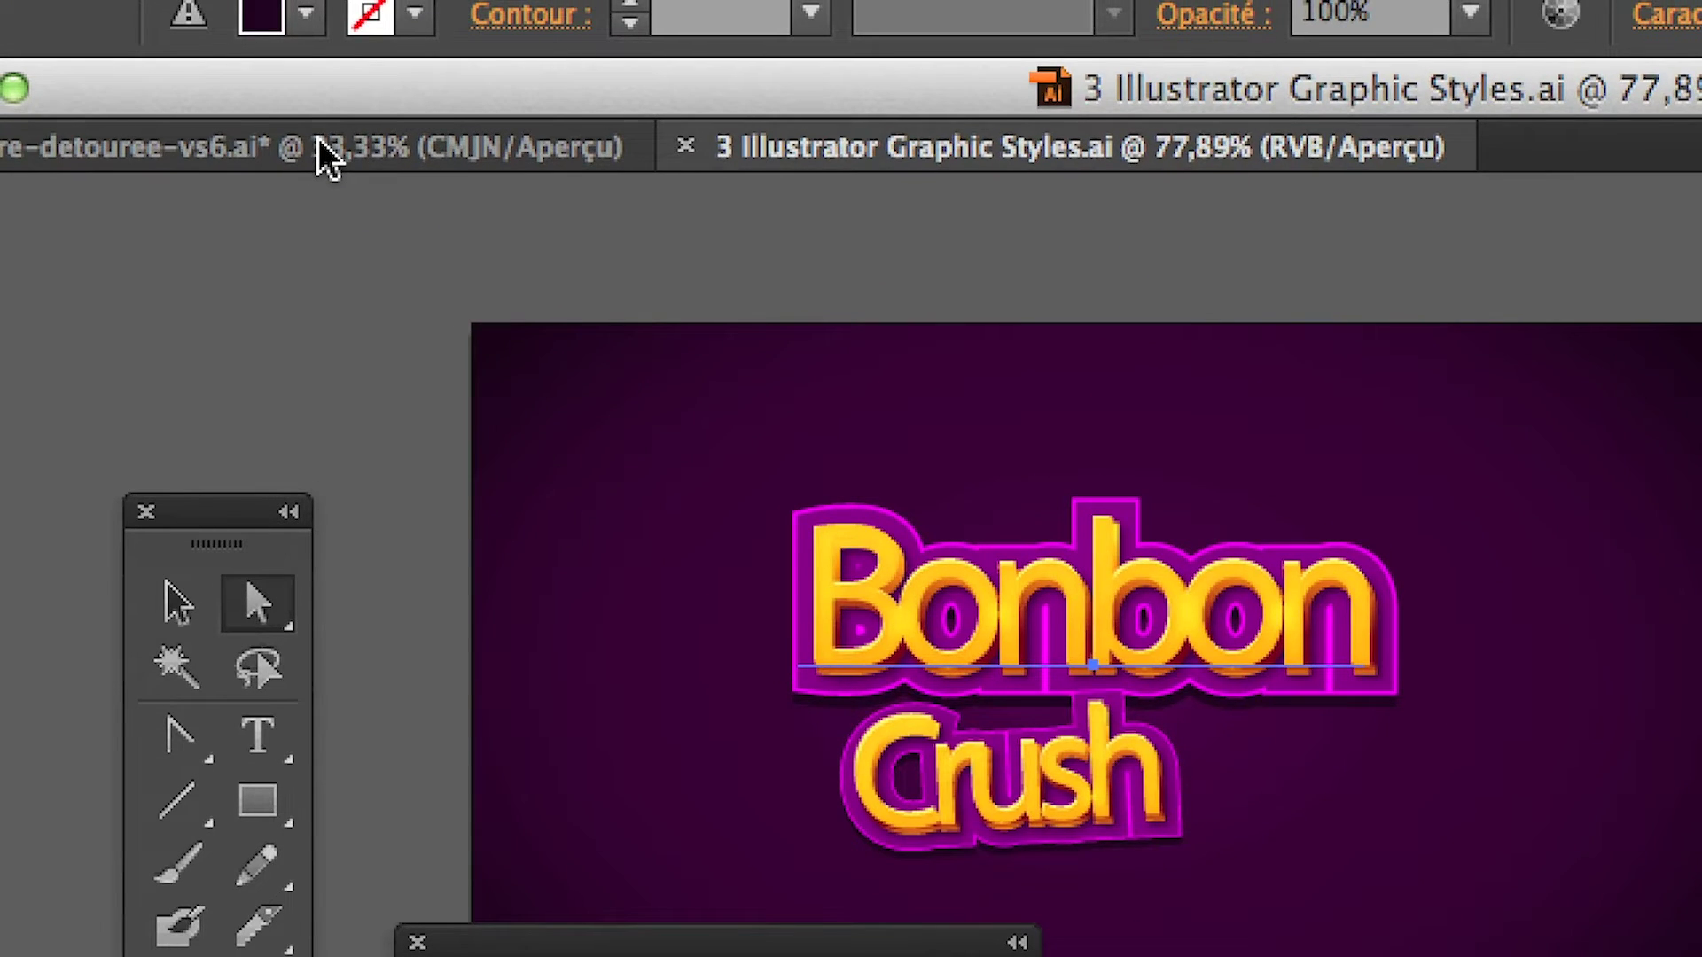
left_click(319, 141)
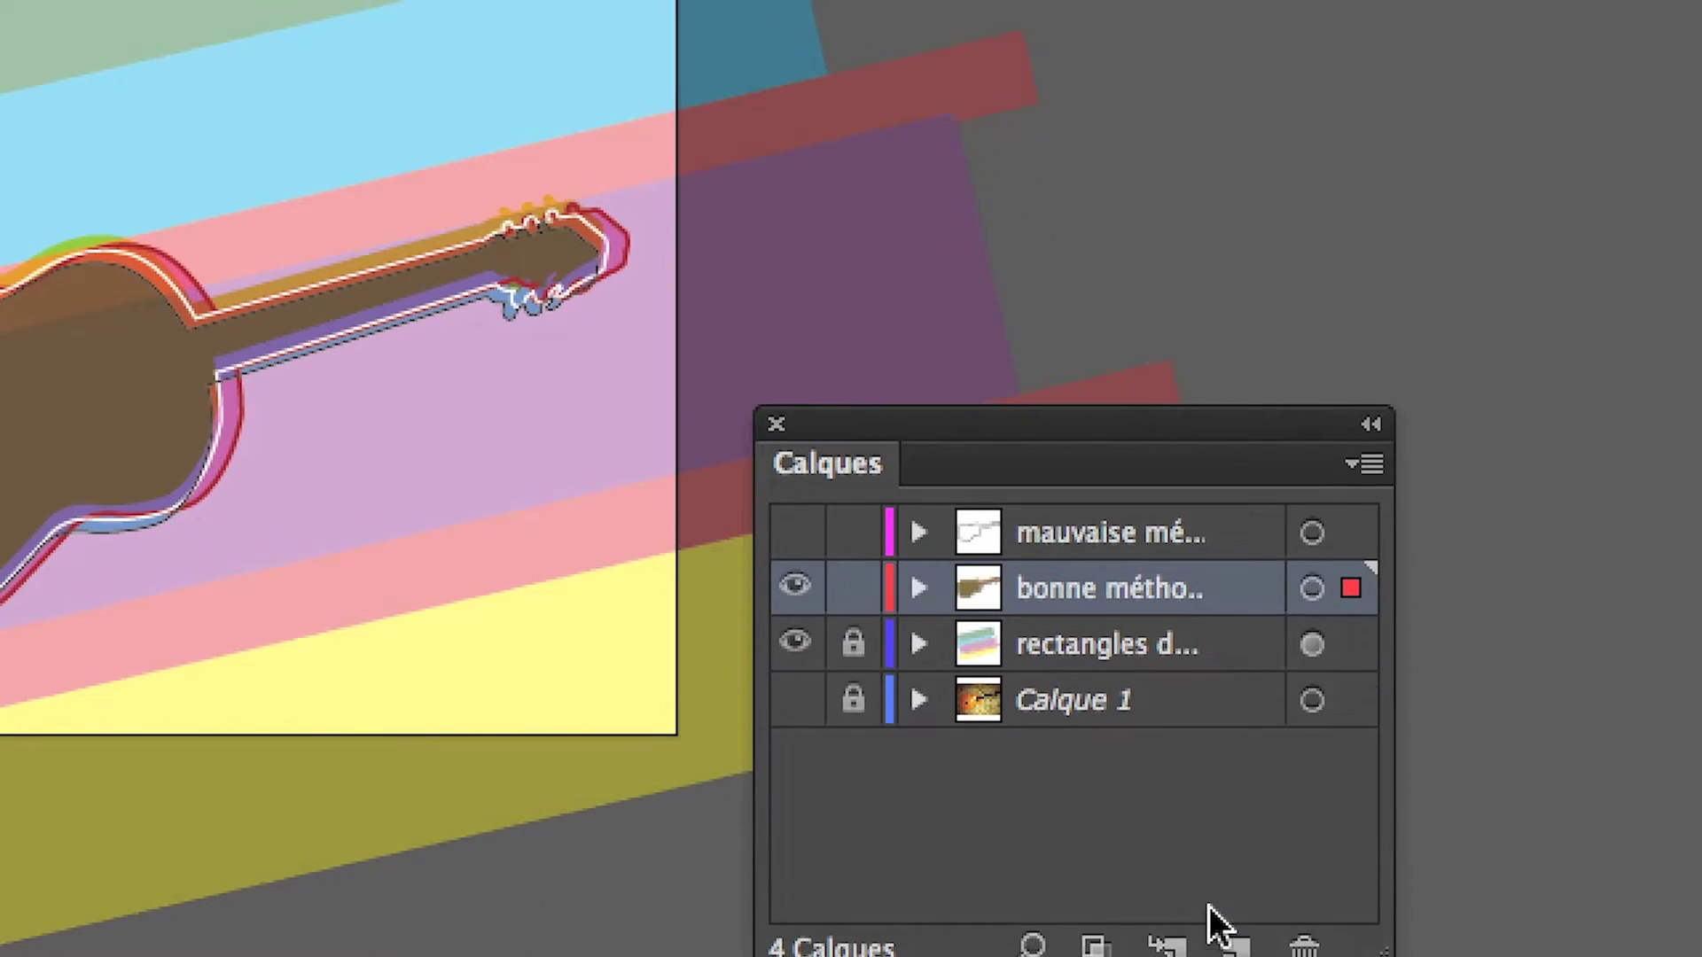
Create a new layer above the bonne métho.. layer, and lock the bonne métho.. and mauvaise mé... guitar layers
left_click(1228, 938)
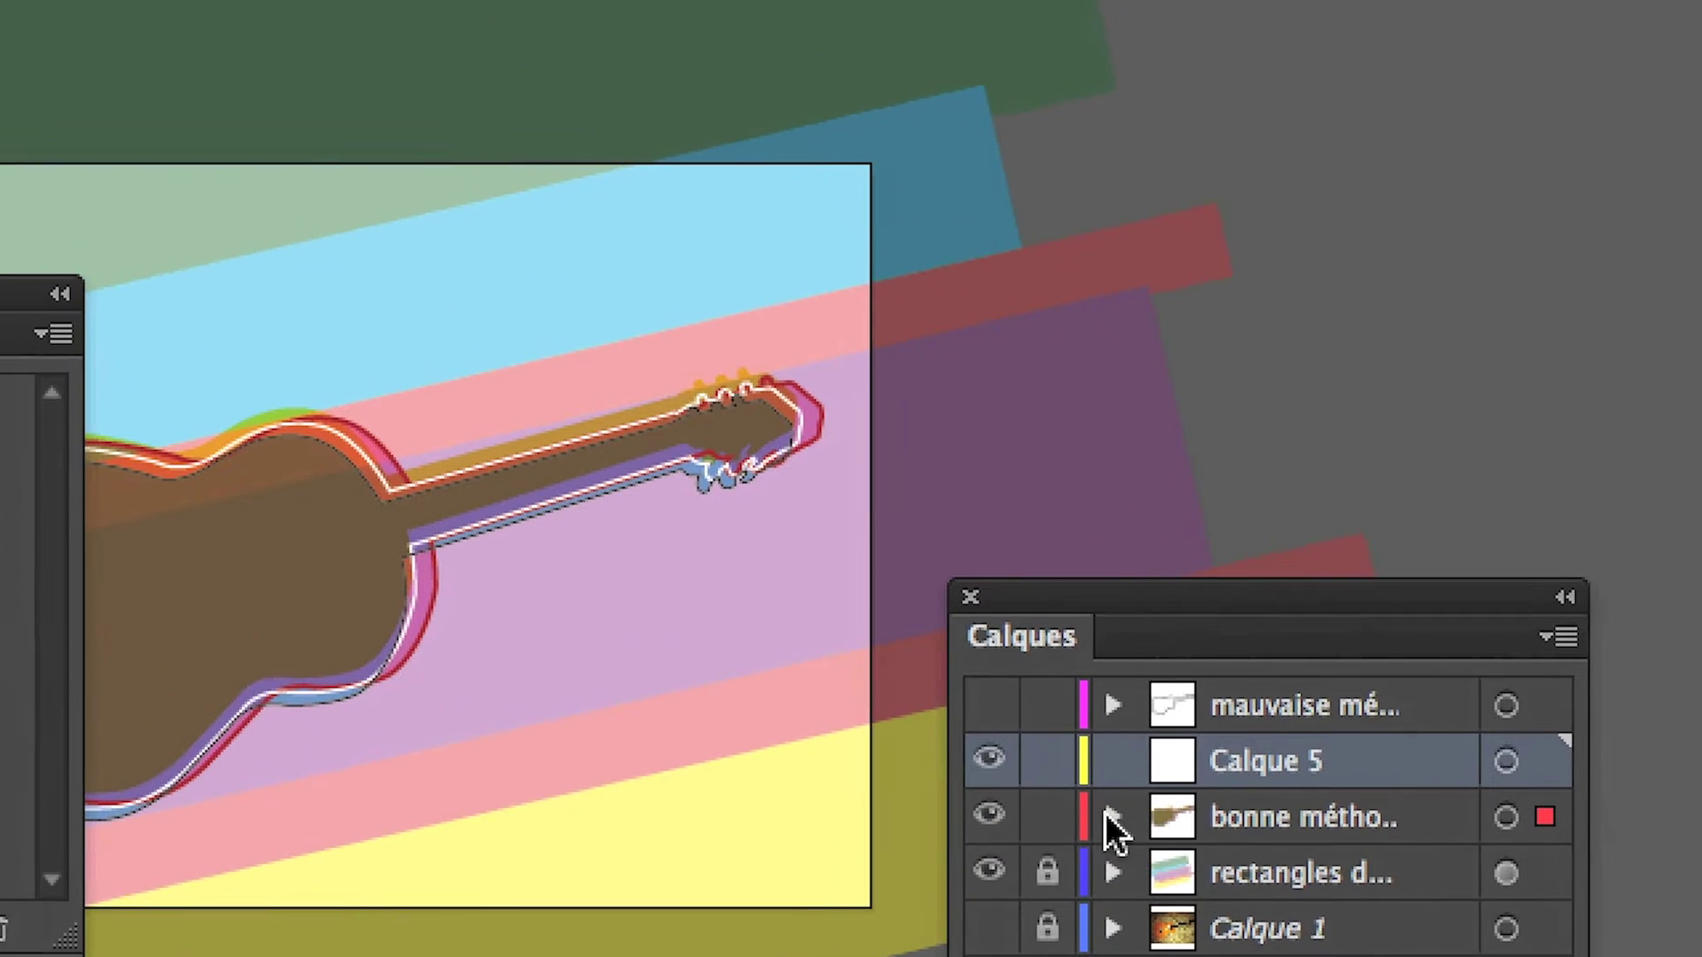
left_click(837, 640)
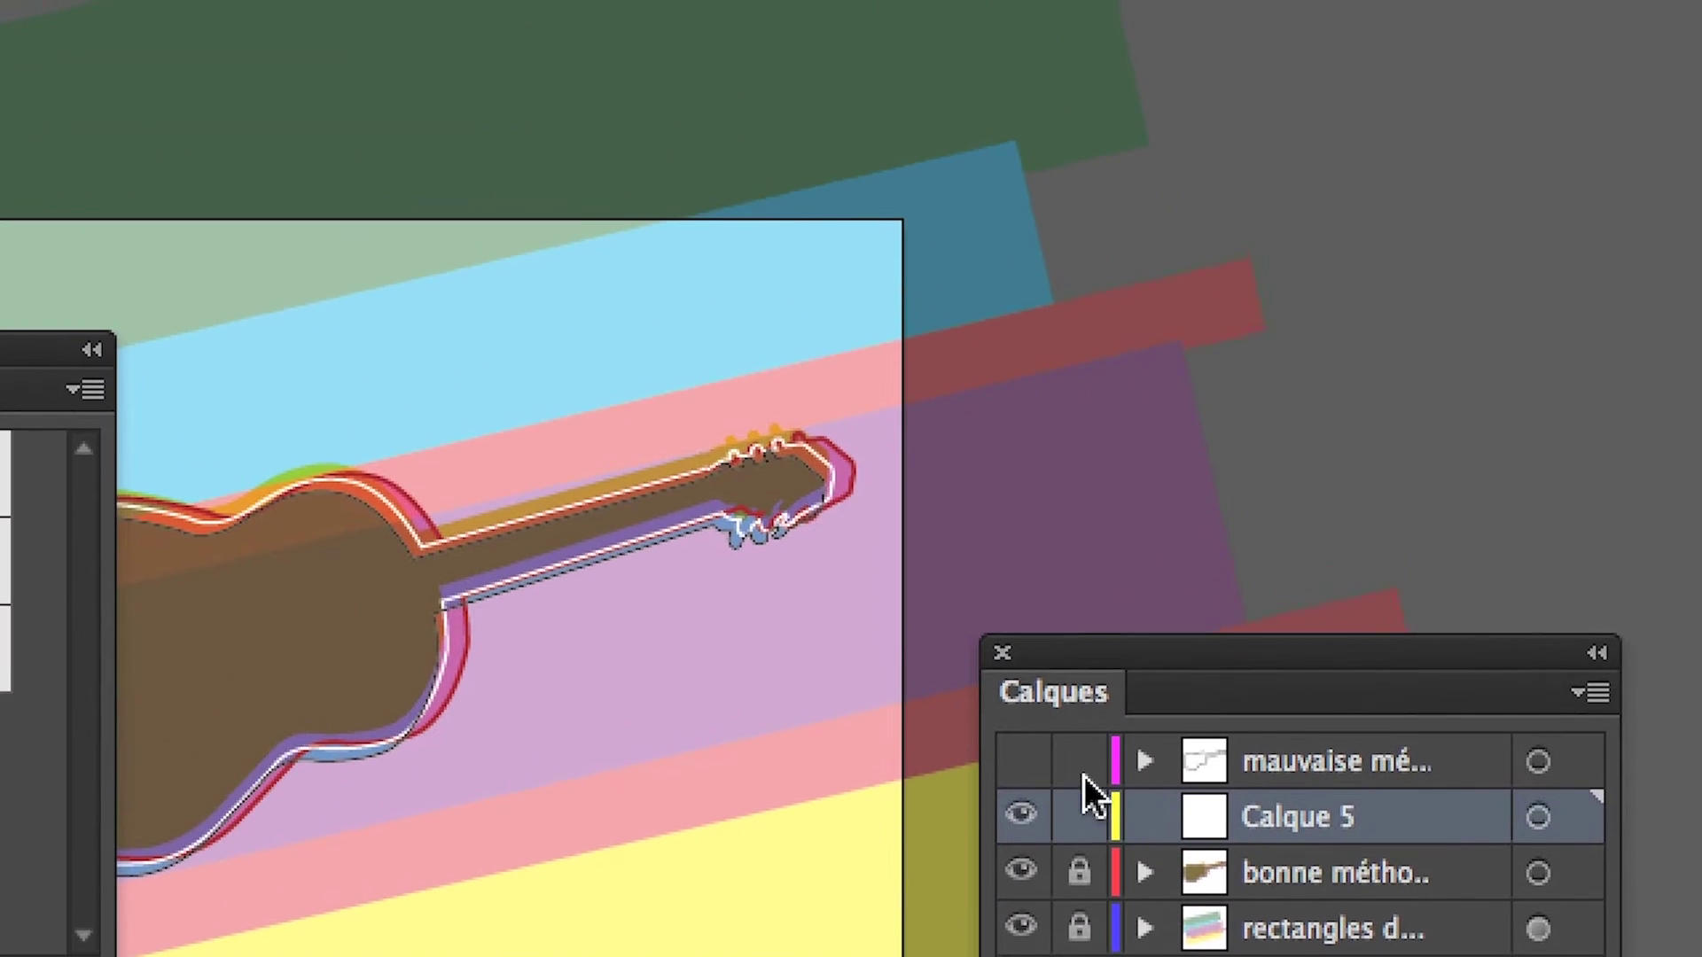
left_click(1079, 708)
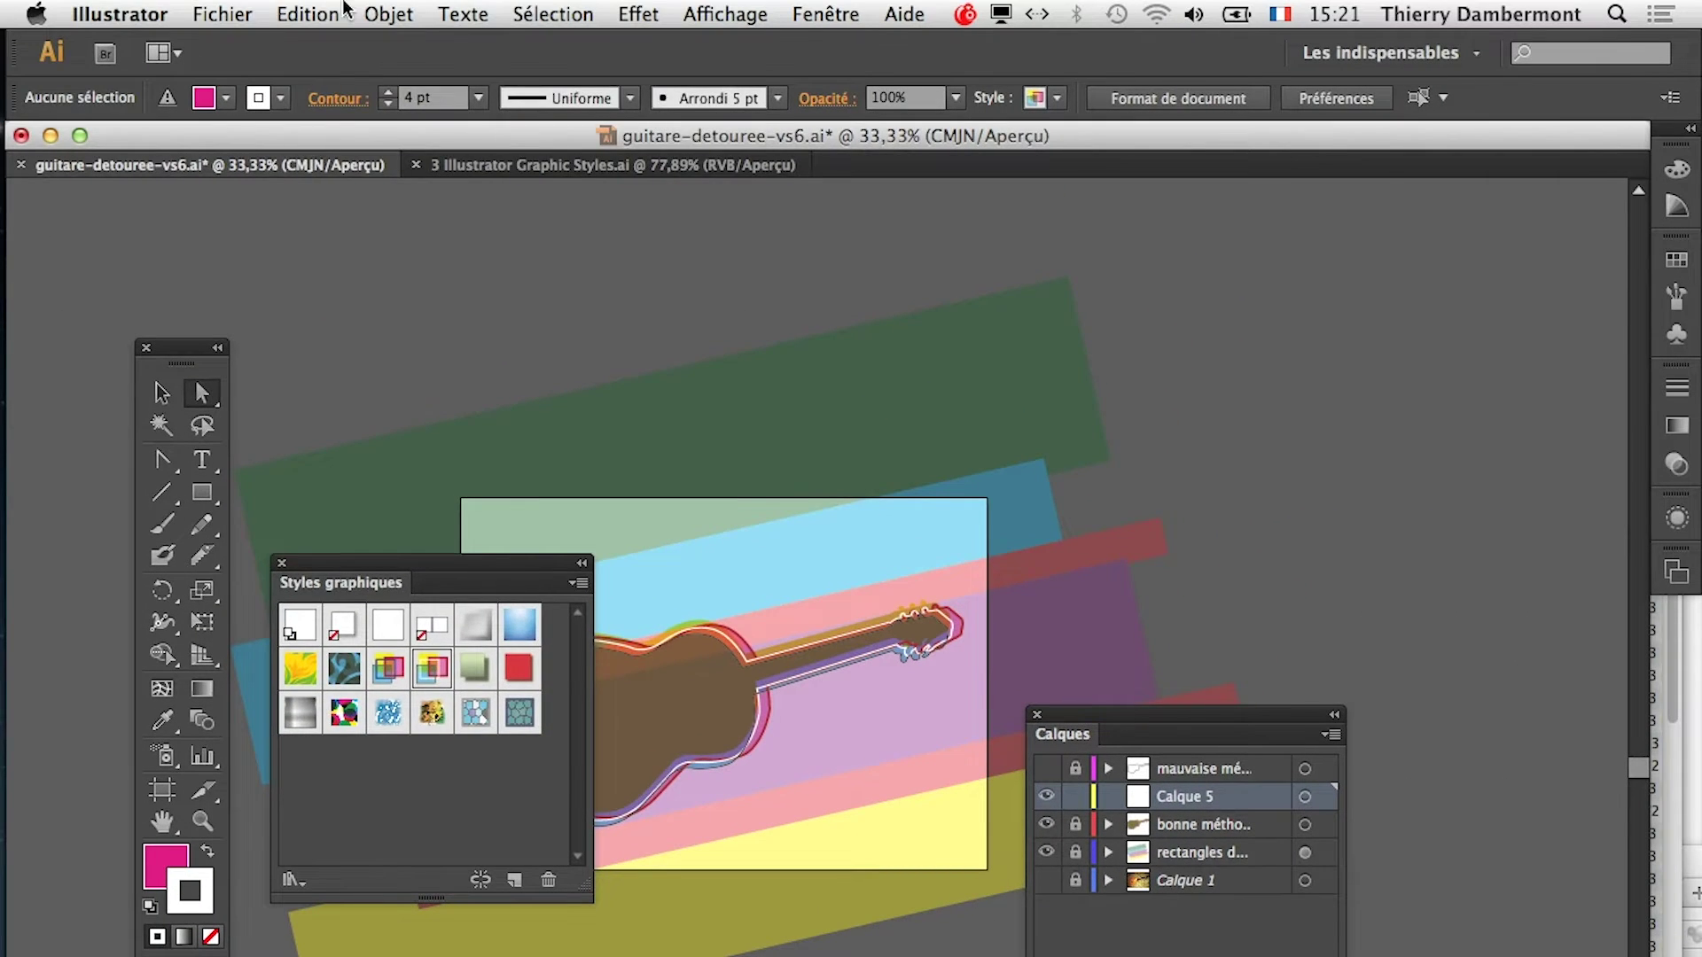
Paste the copied Bonbon text into the Calque 5 layer and hide that layer
left_click(308, 14)
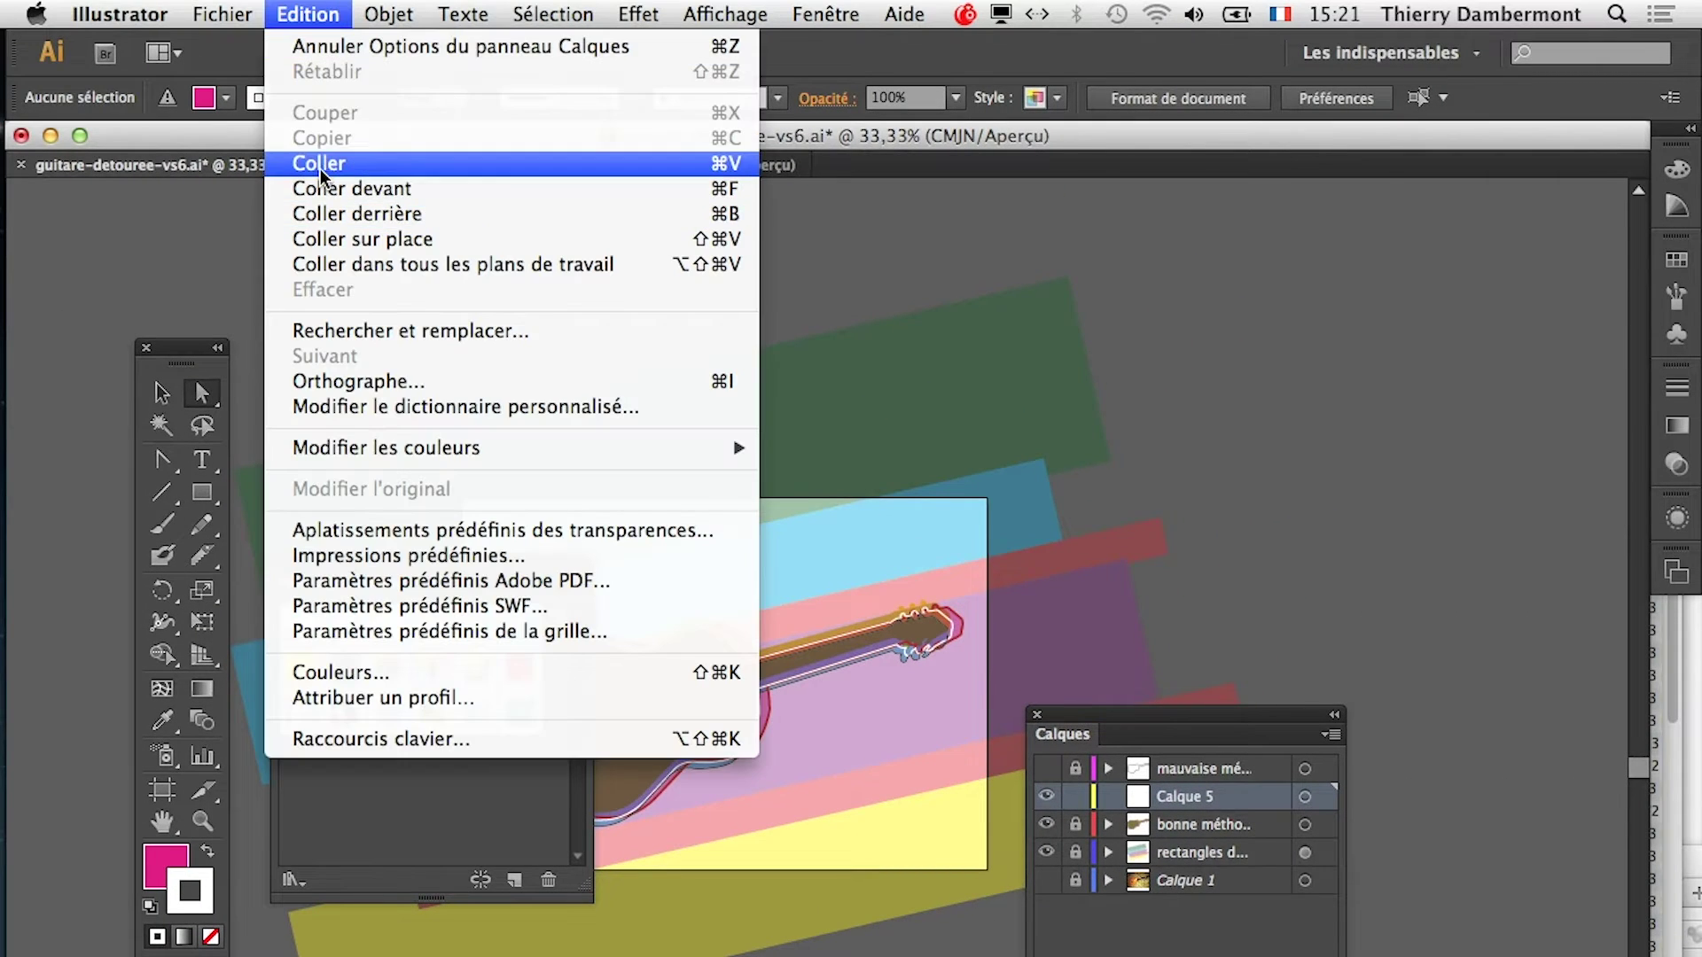
left_click(321, 167)
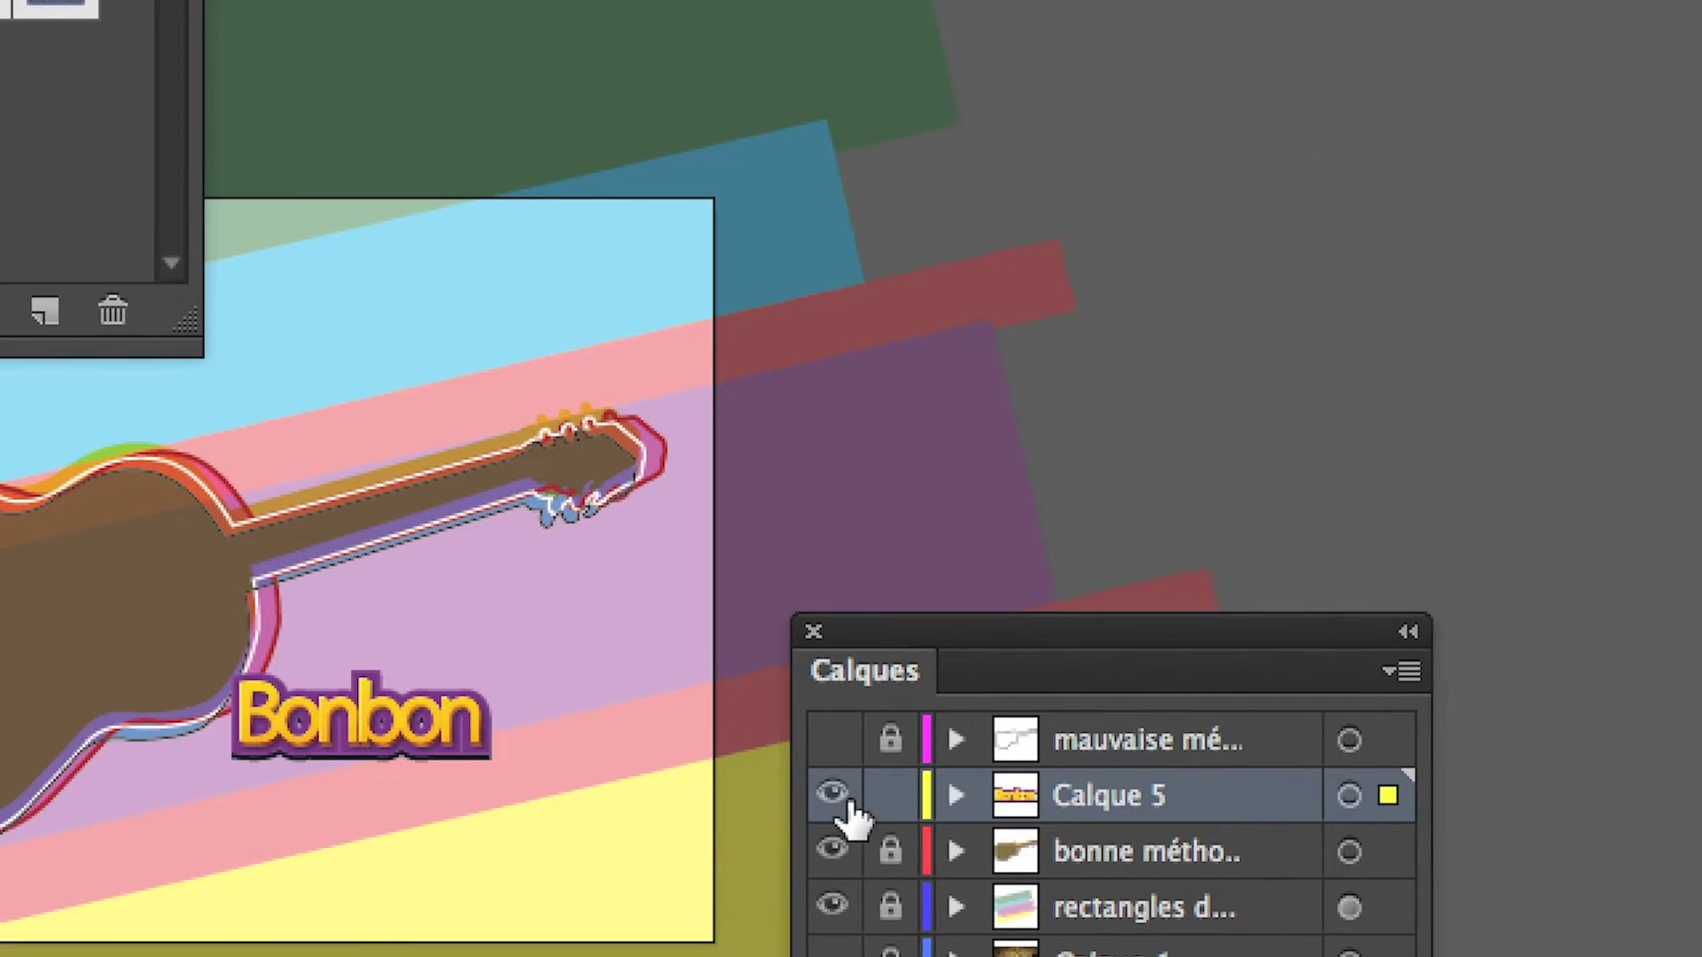
left_click(842, 798)
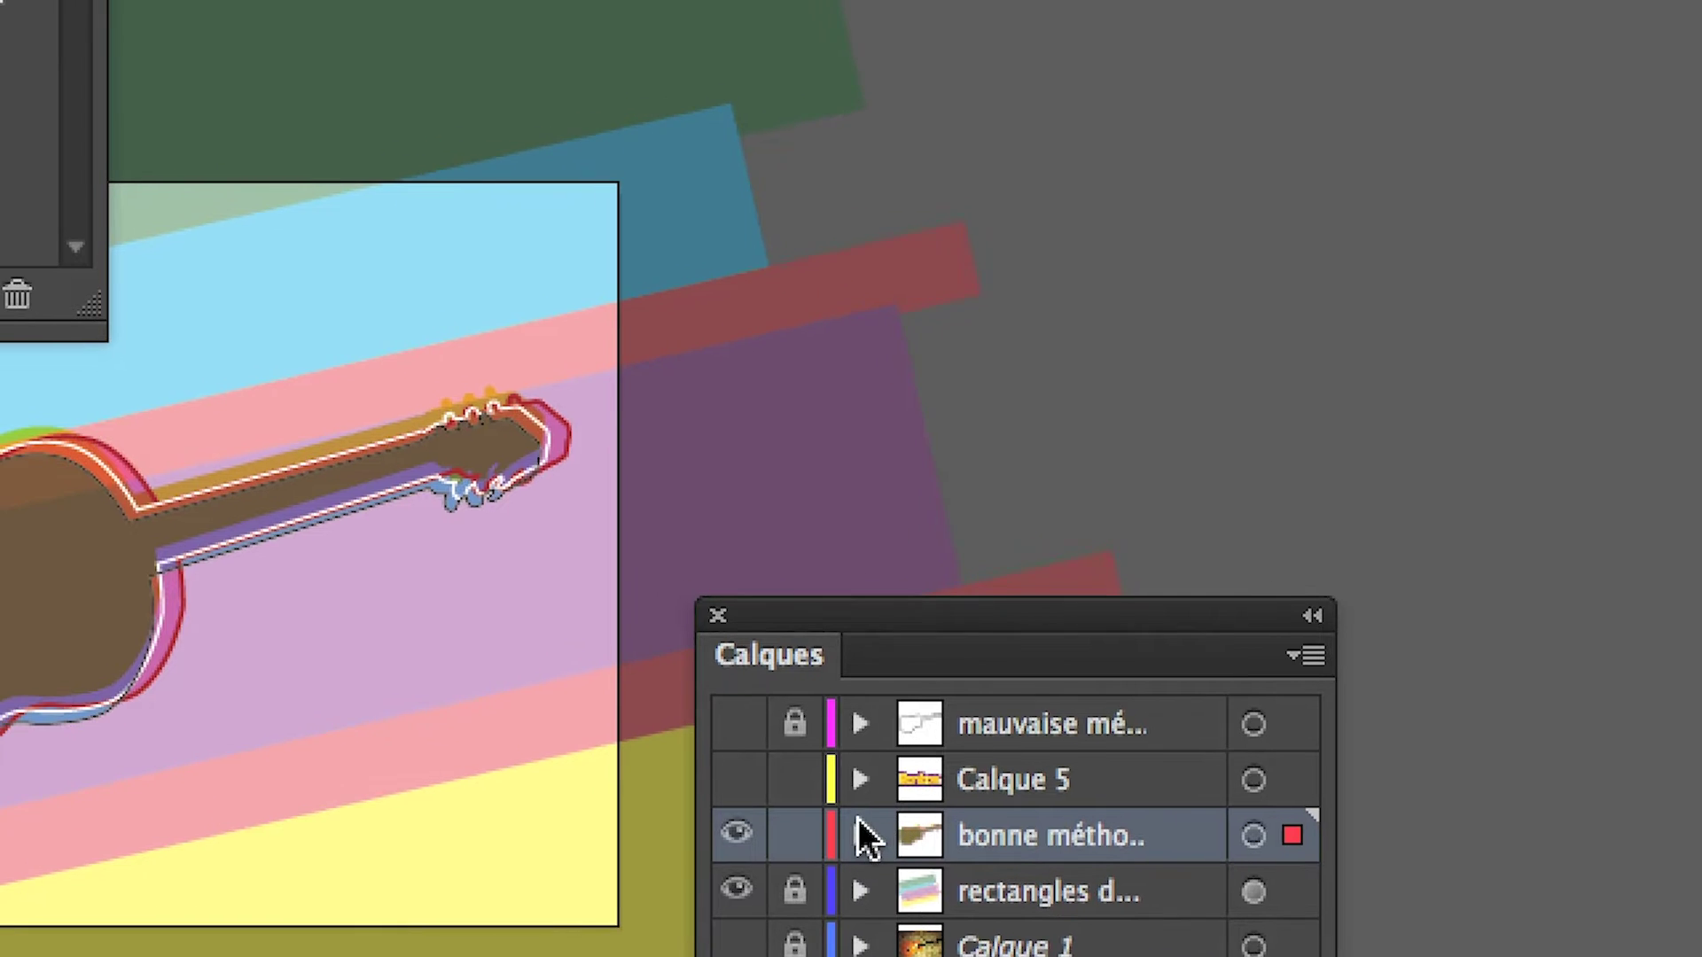
Select the guitar with its selection edges shown, apply the imported yellow and purple graphic style to it, and deselect it
left_click(913, 885)
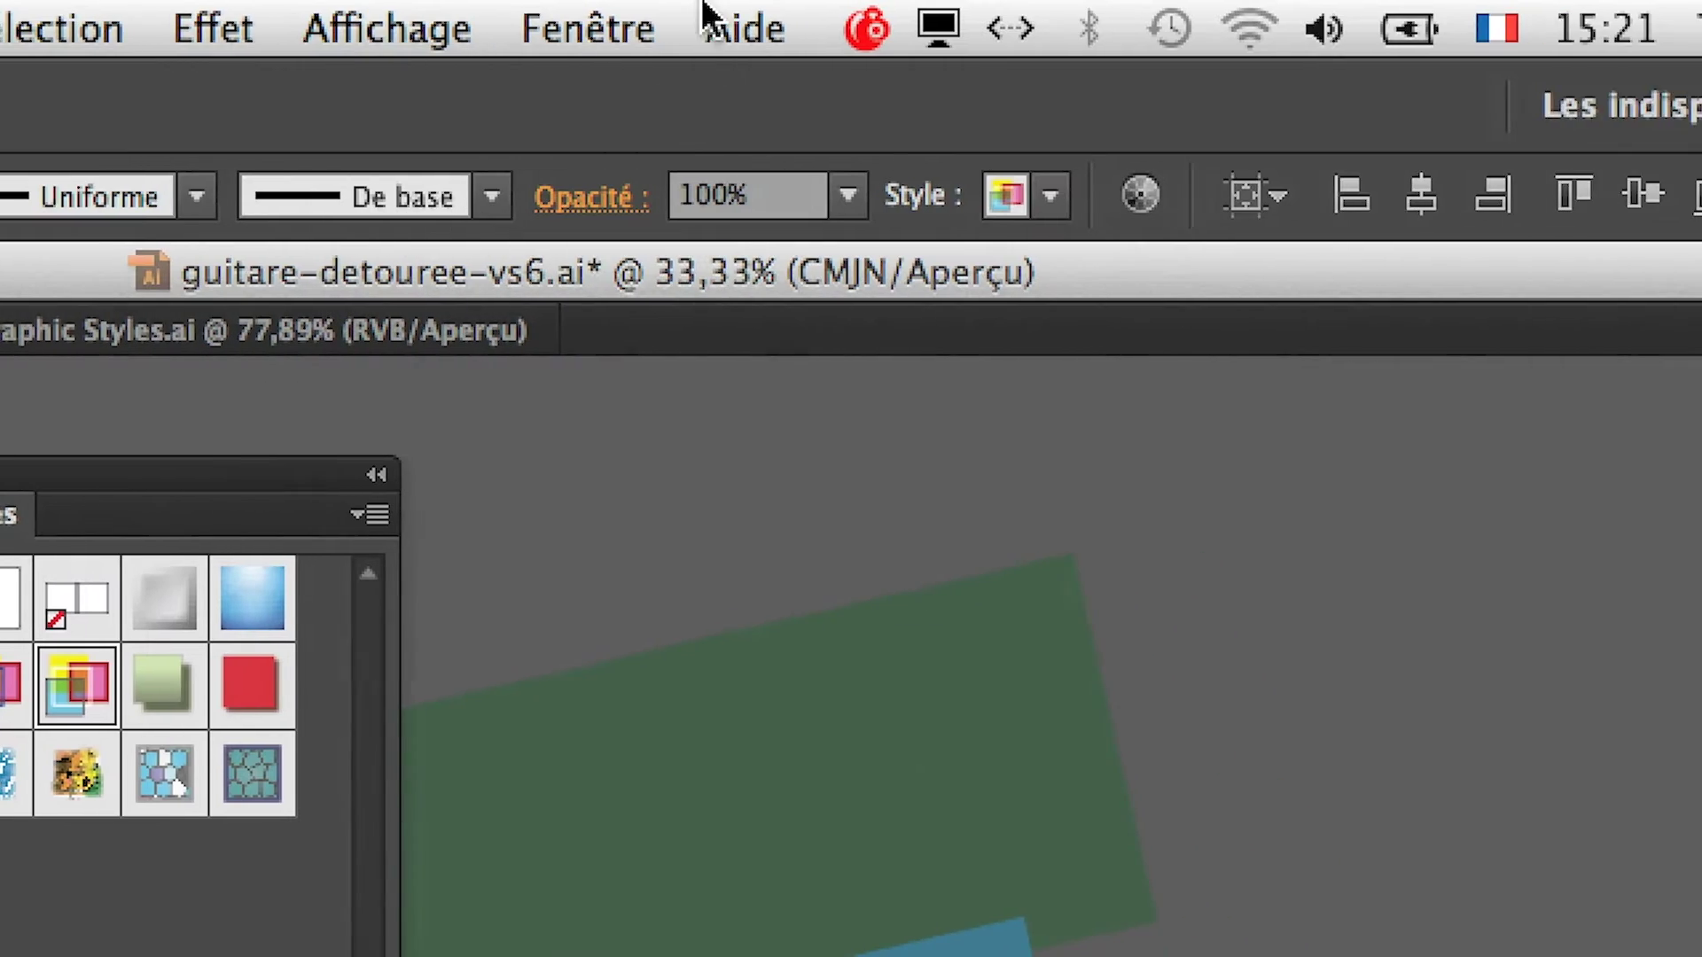
left_click(394, 25)
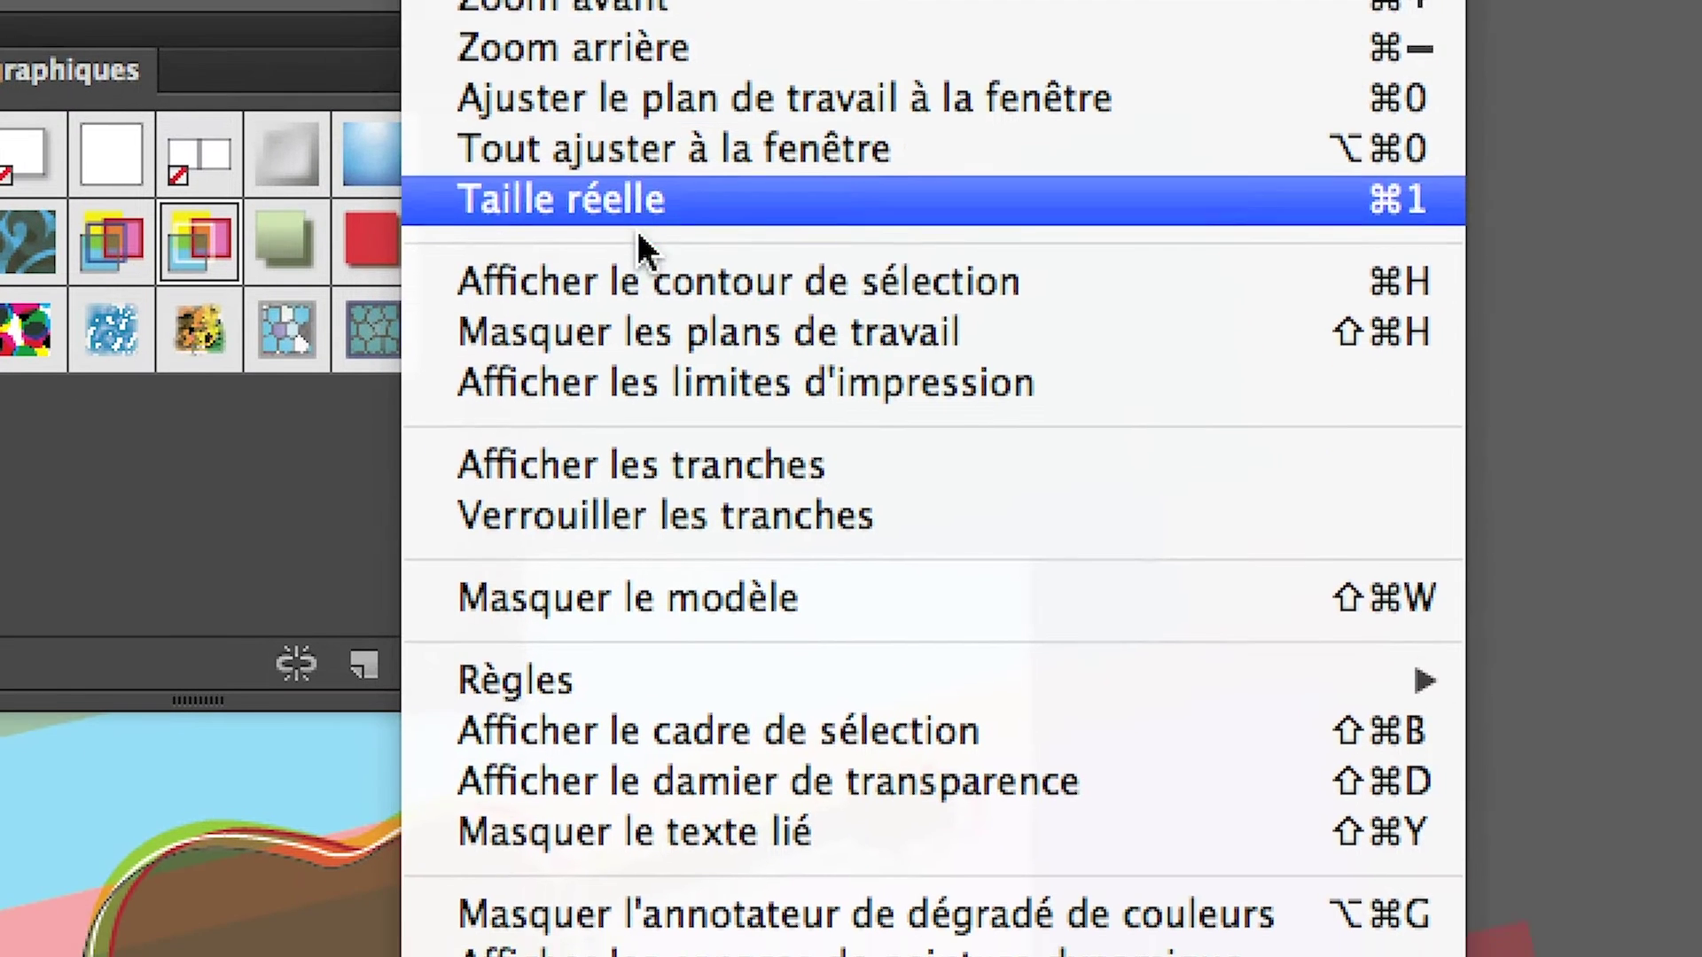
left_click(640, 282)
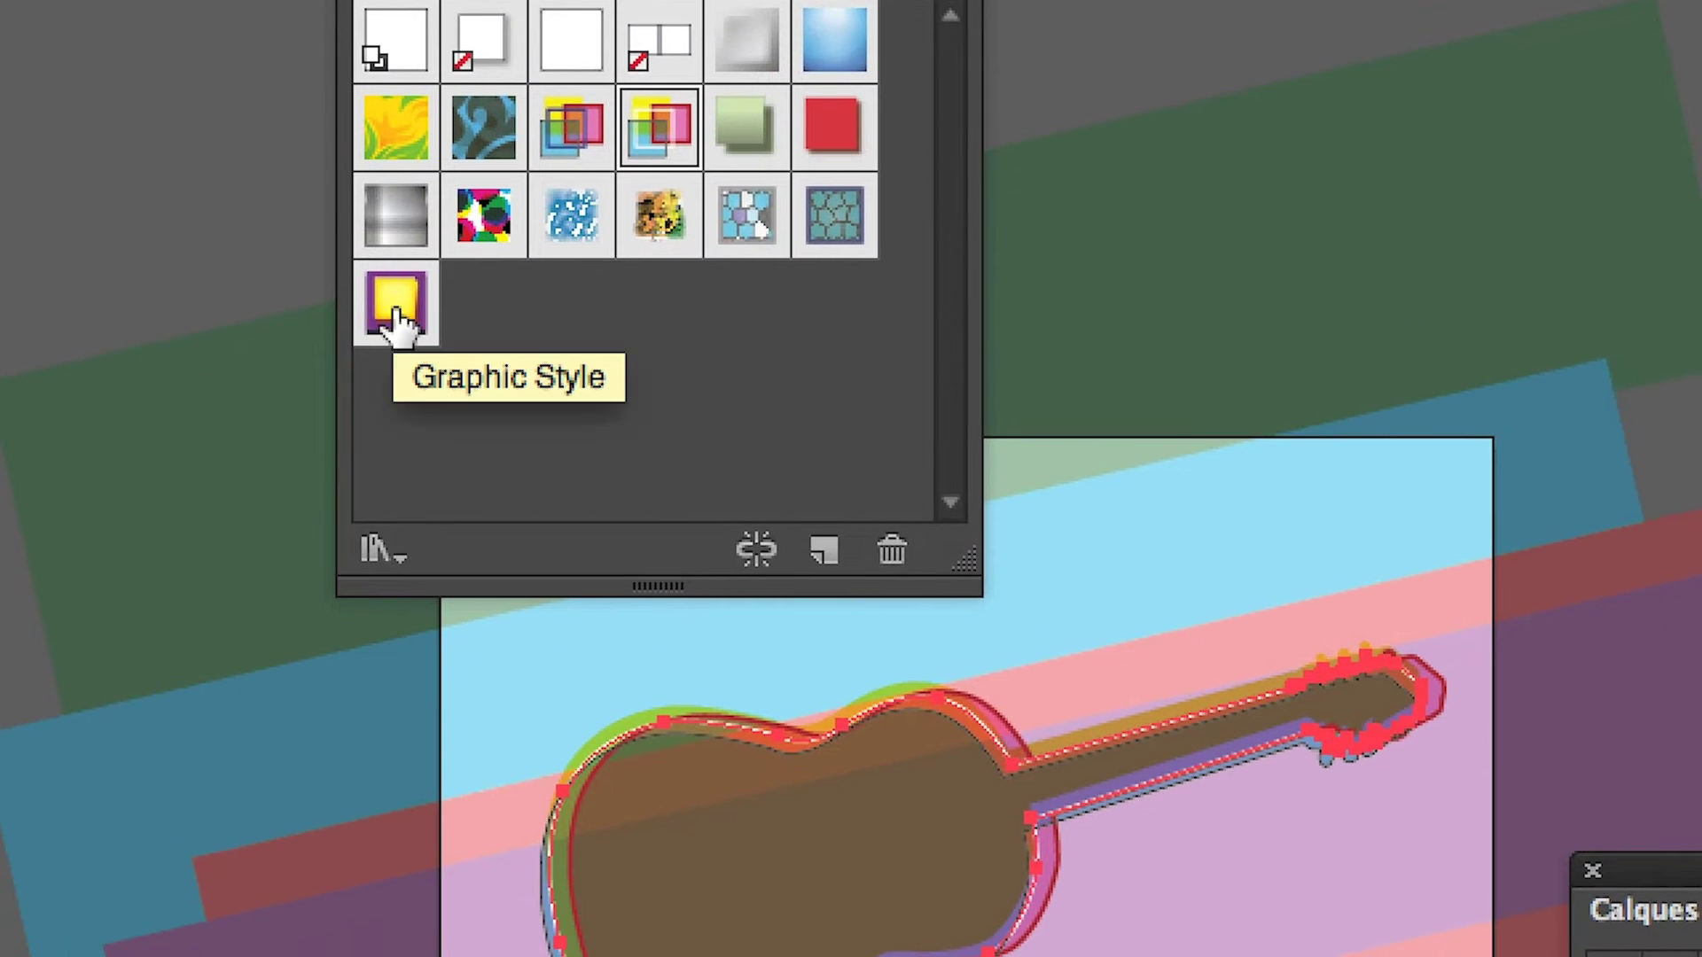
left_click(396, 315)
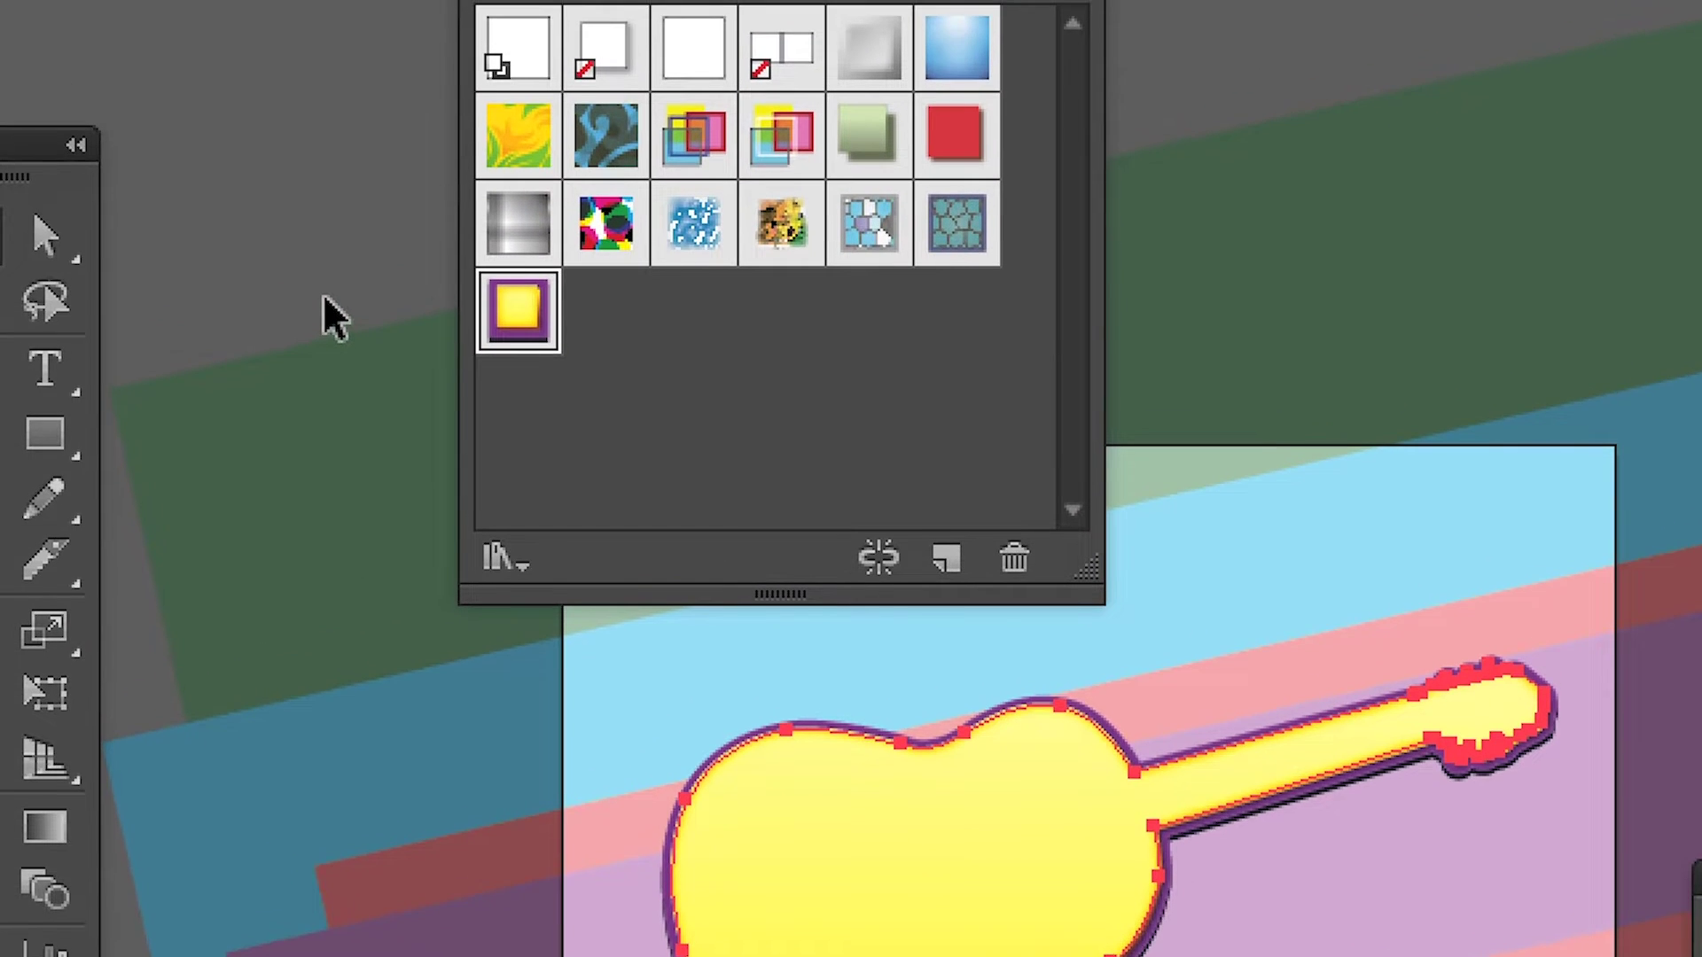
left_click(323, 287)
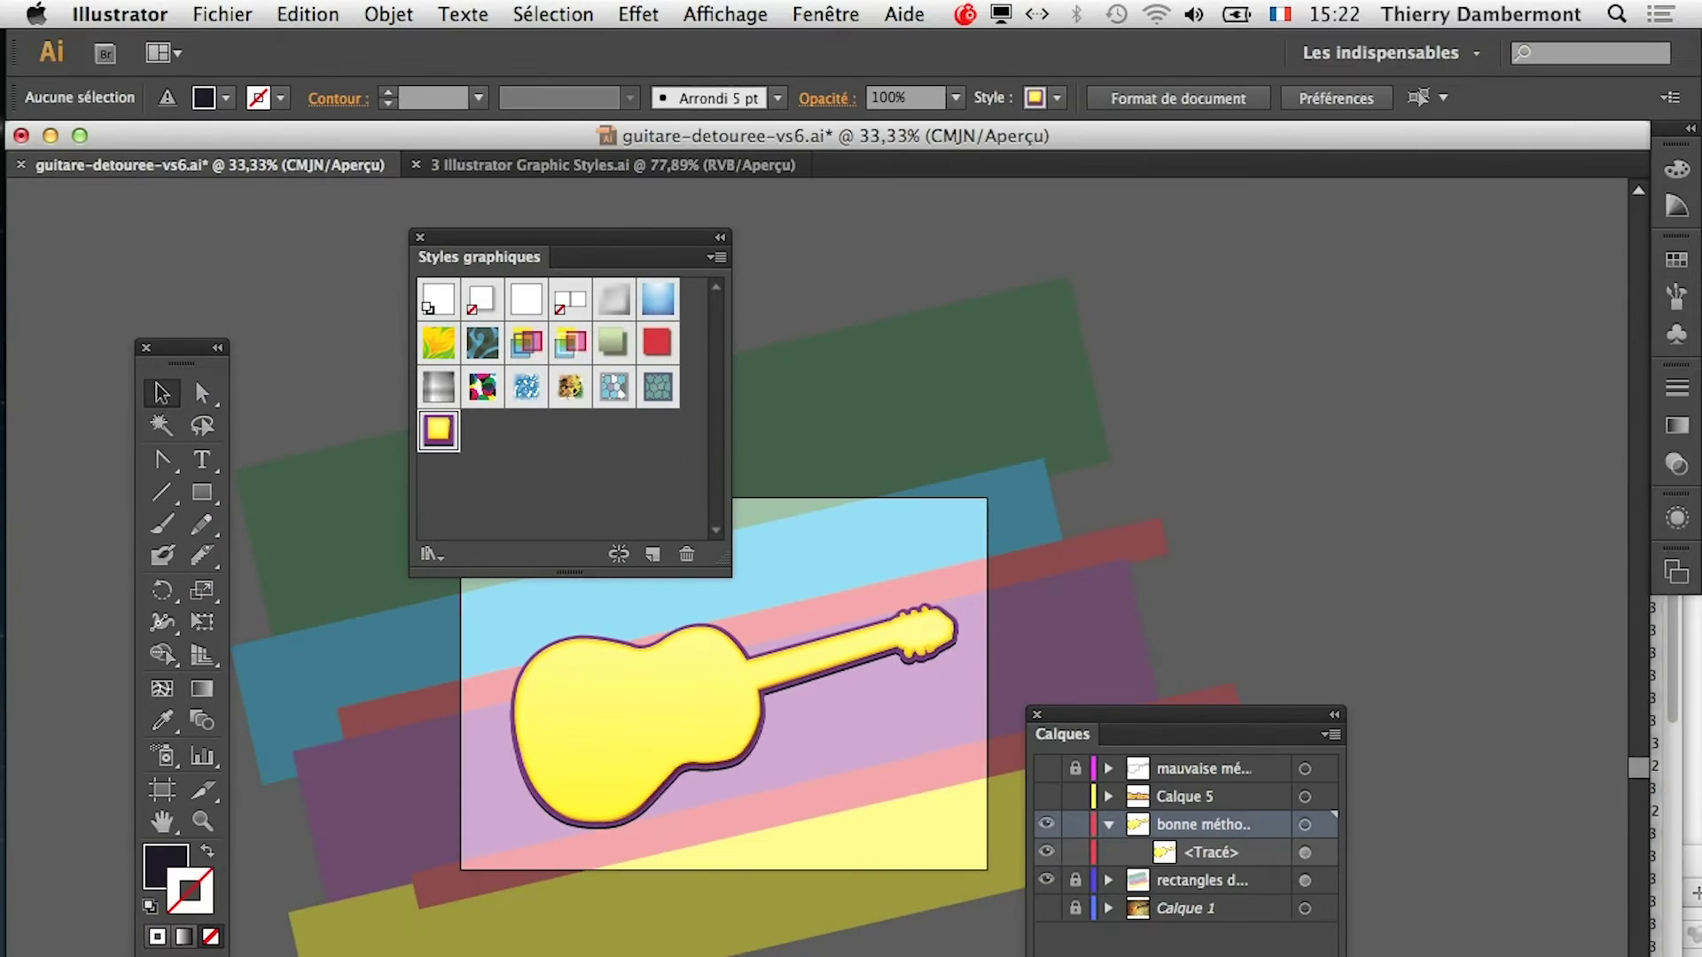
Move the Styles graphiques panel off the Bonbon lettering in the styles file, examine the lettering up close, and return to the guitar document
left_click(528, 165)
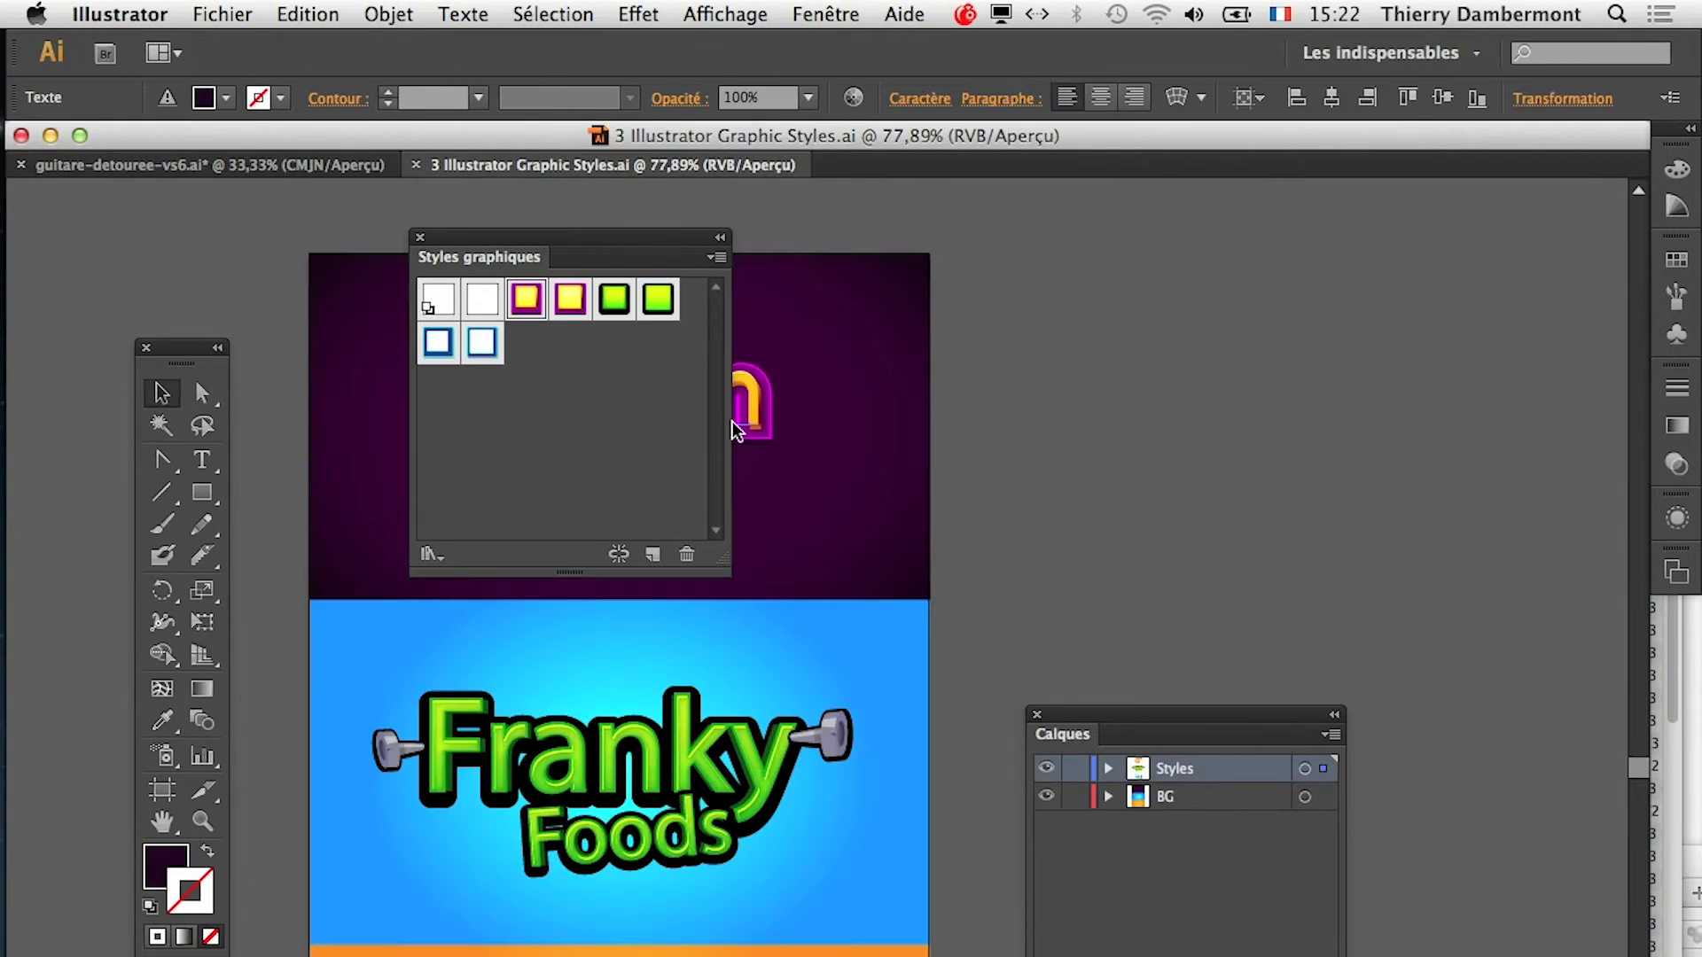
left_click_drag(617, 245, 1295, 336)
scroll(703, 406, "up", 1)
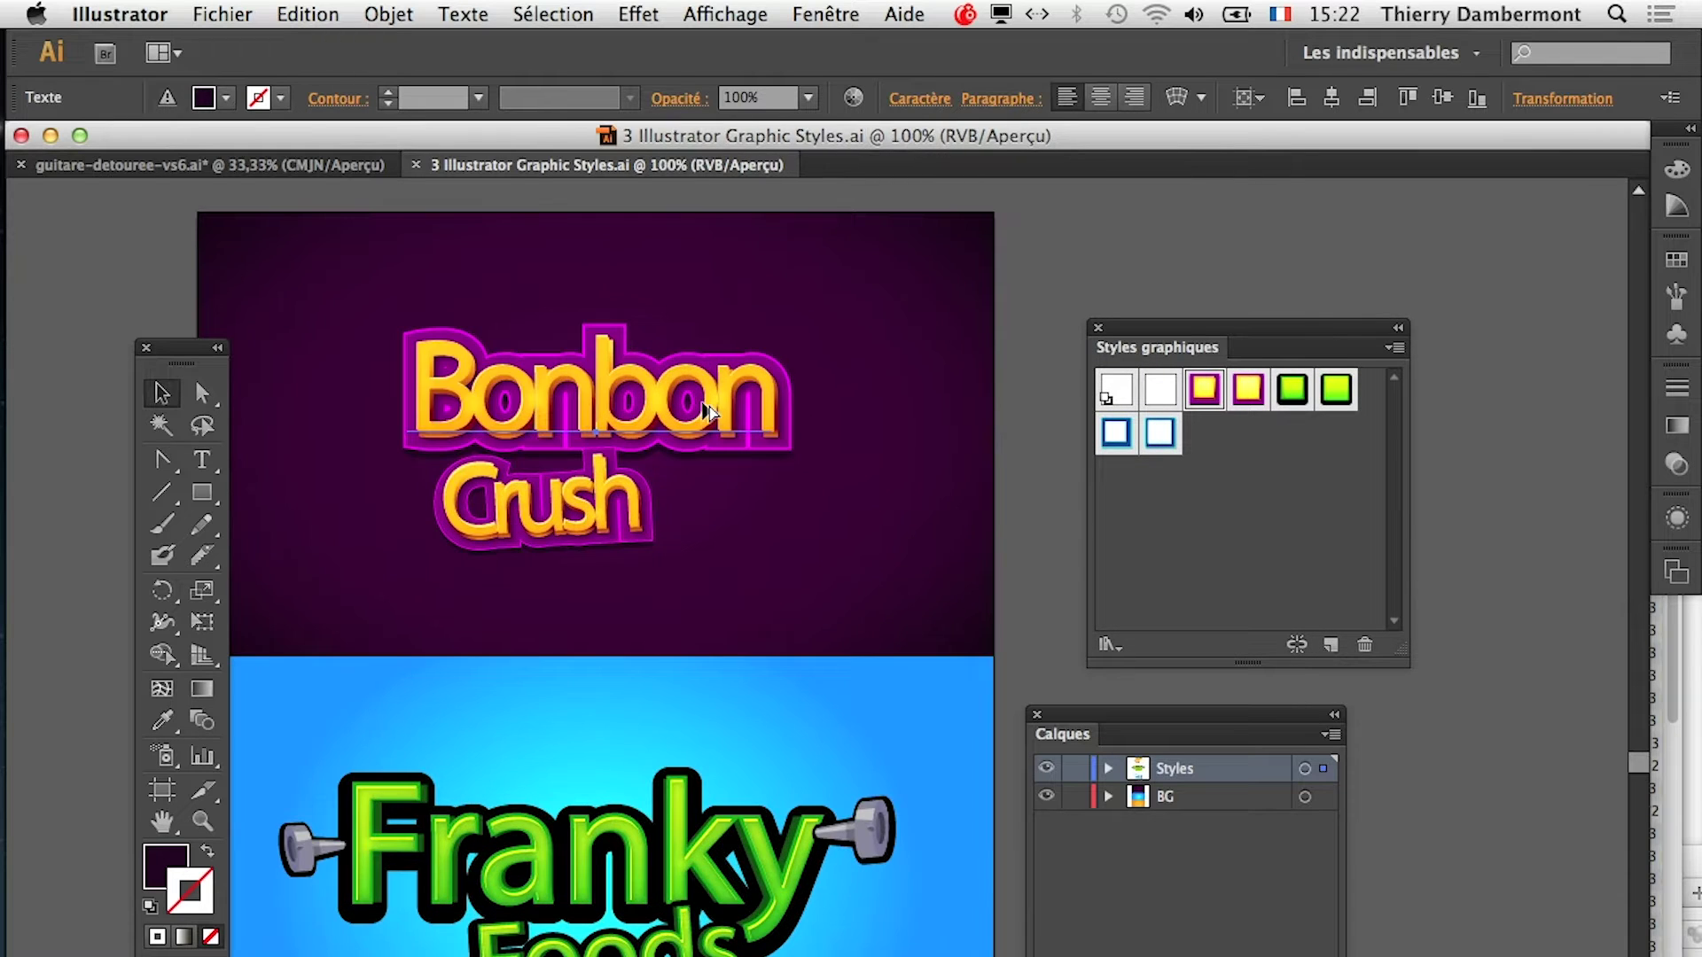
scroll(710, 416, "up", 1)
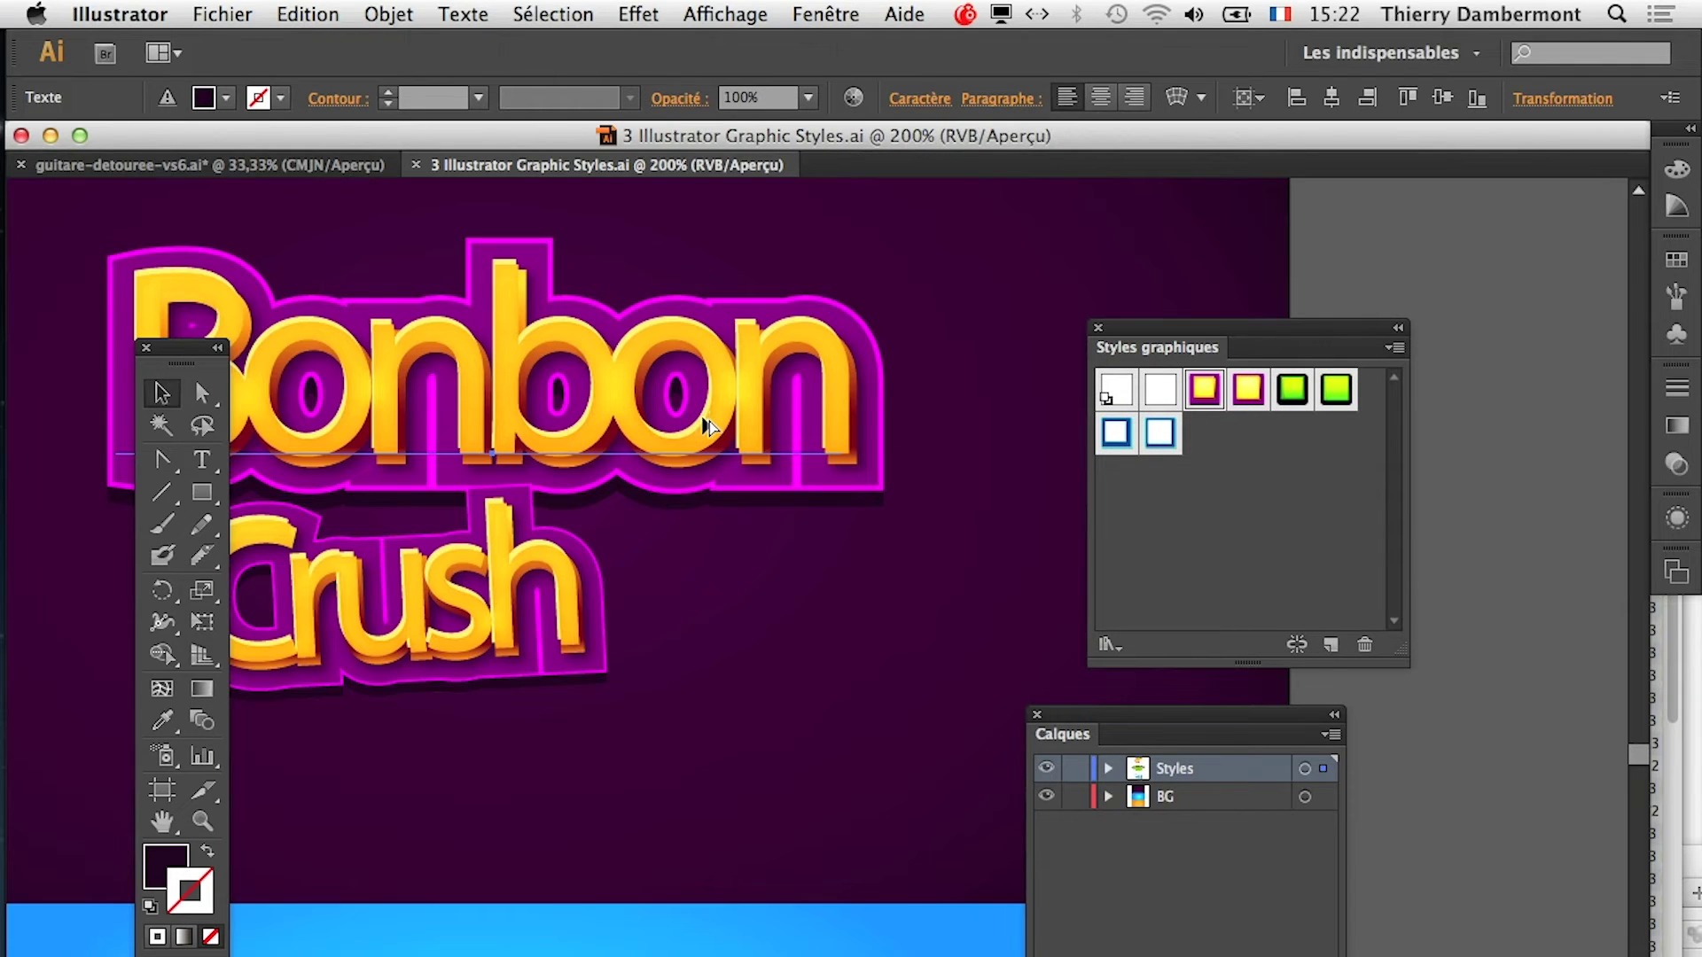
left_click(217, 165)
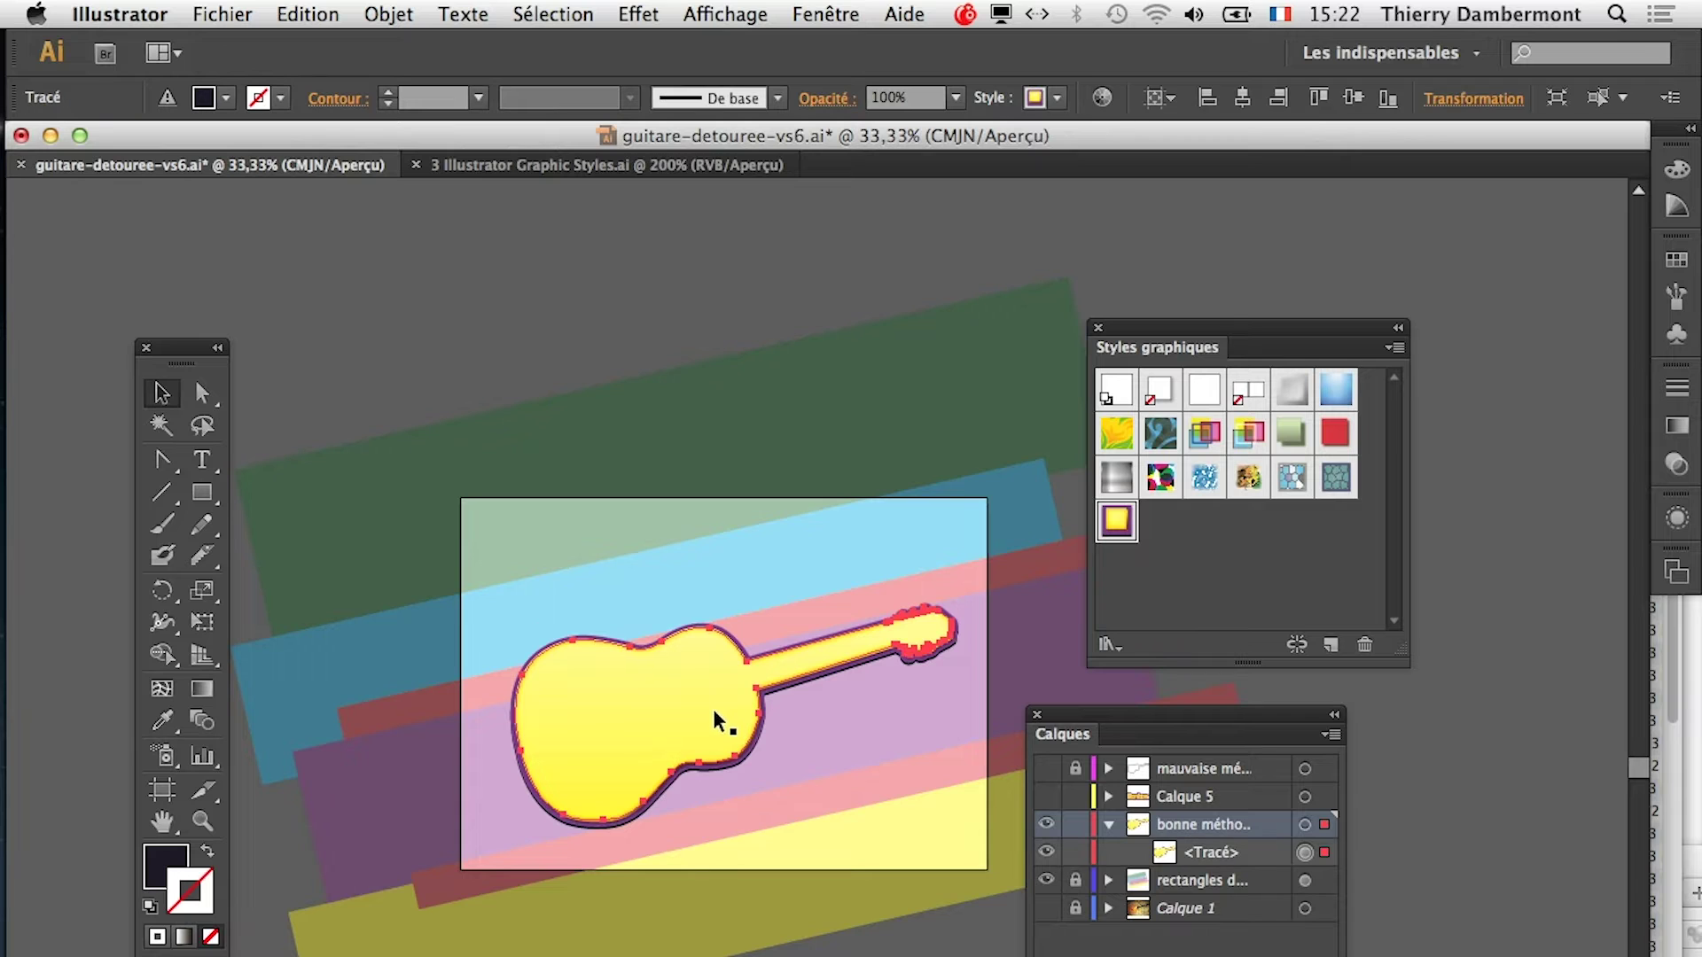
Duplicate the bonne métho.. layer, and hide and lock the lower of the two copies
left_click(202, 622)
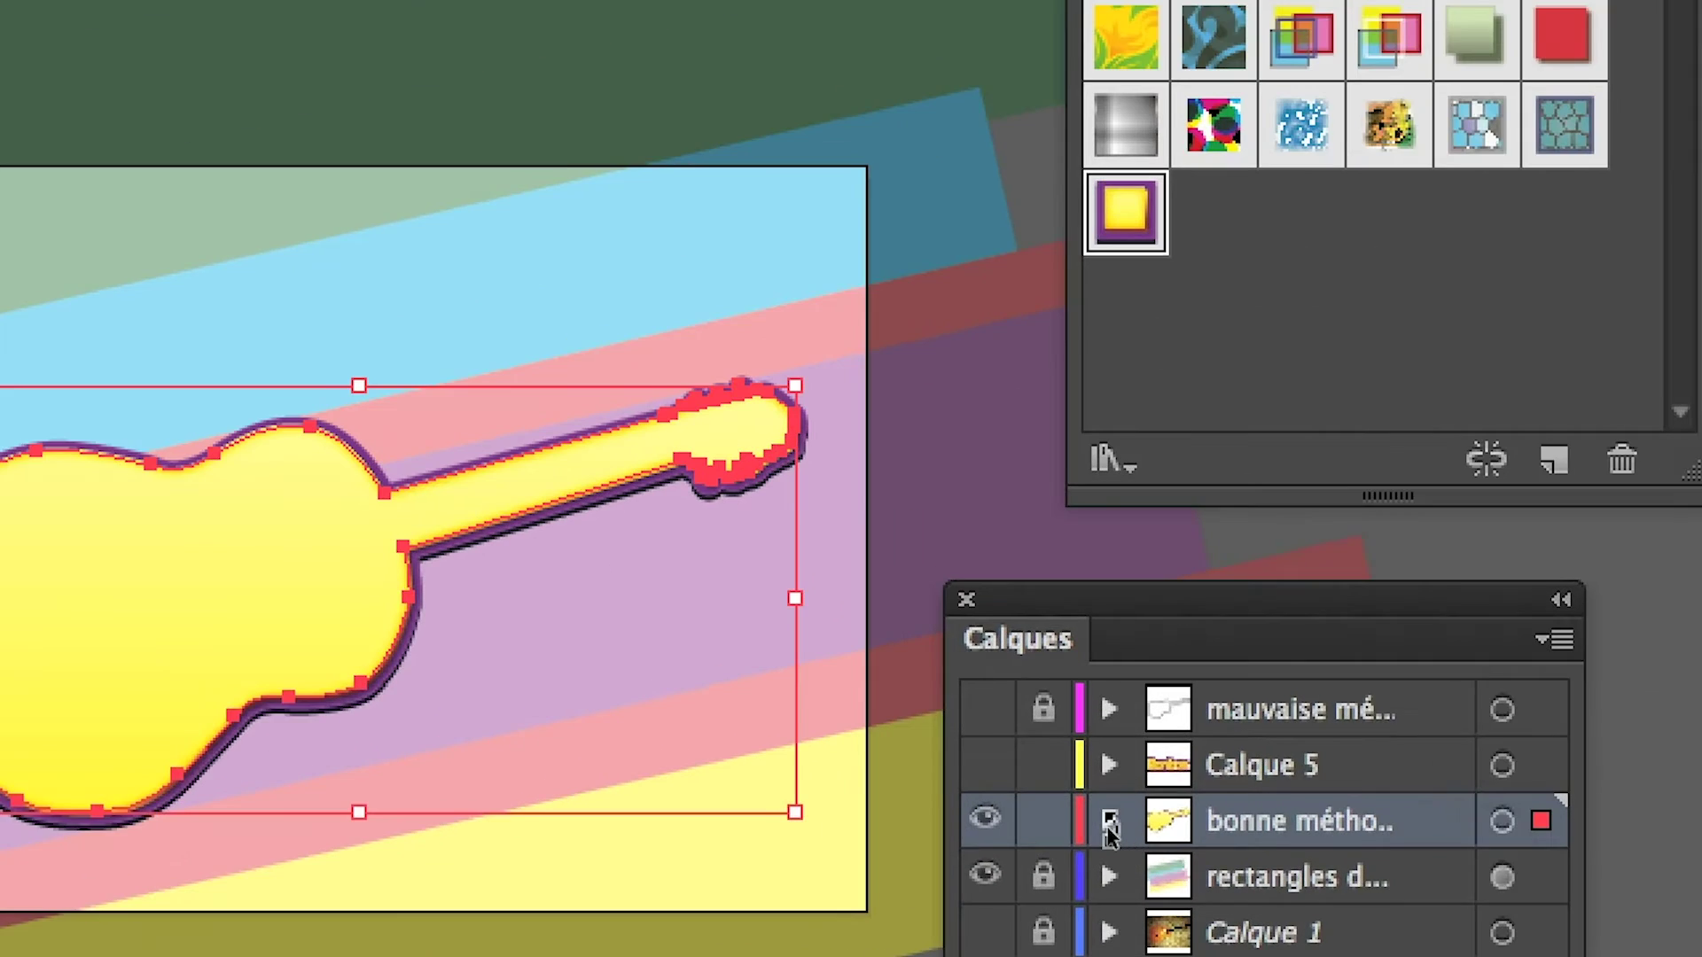
left_click_drag(1111, 834, 1221, 925)
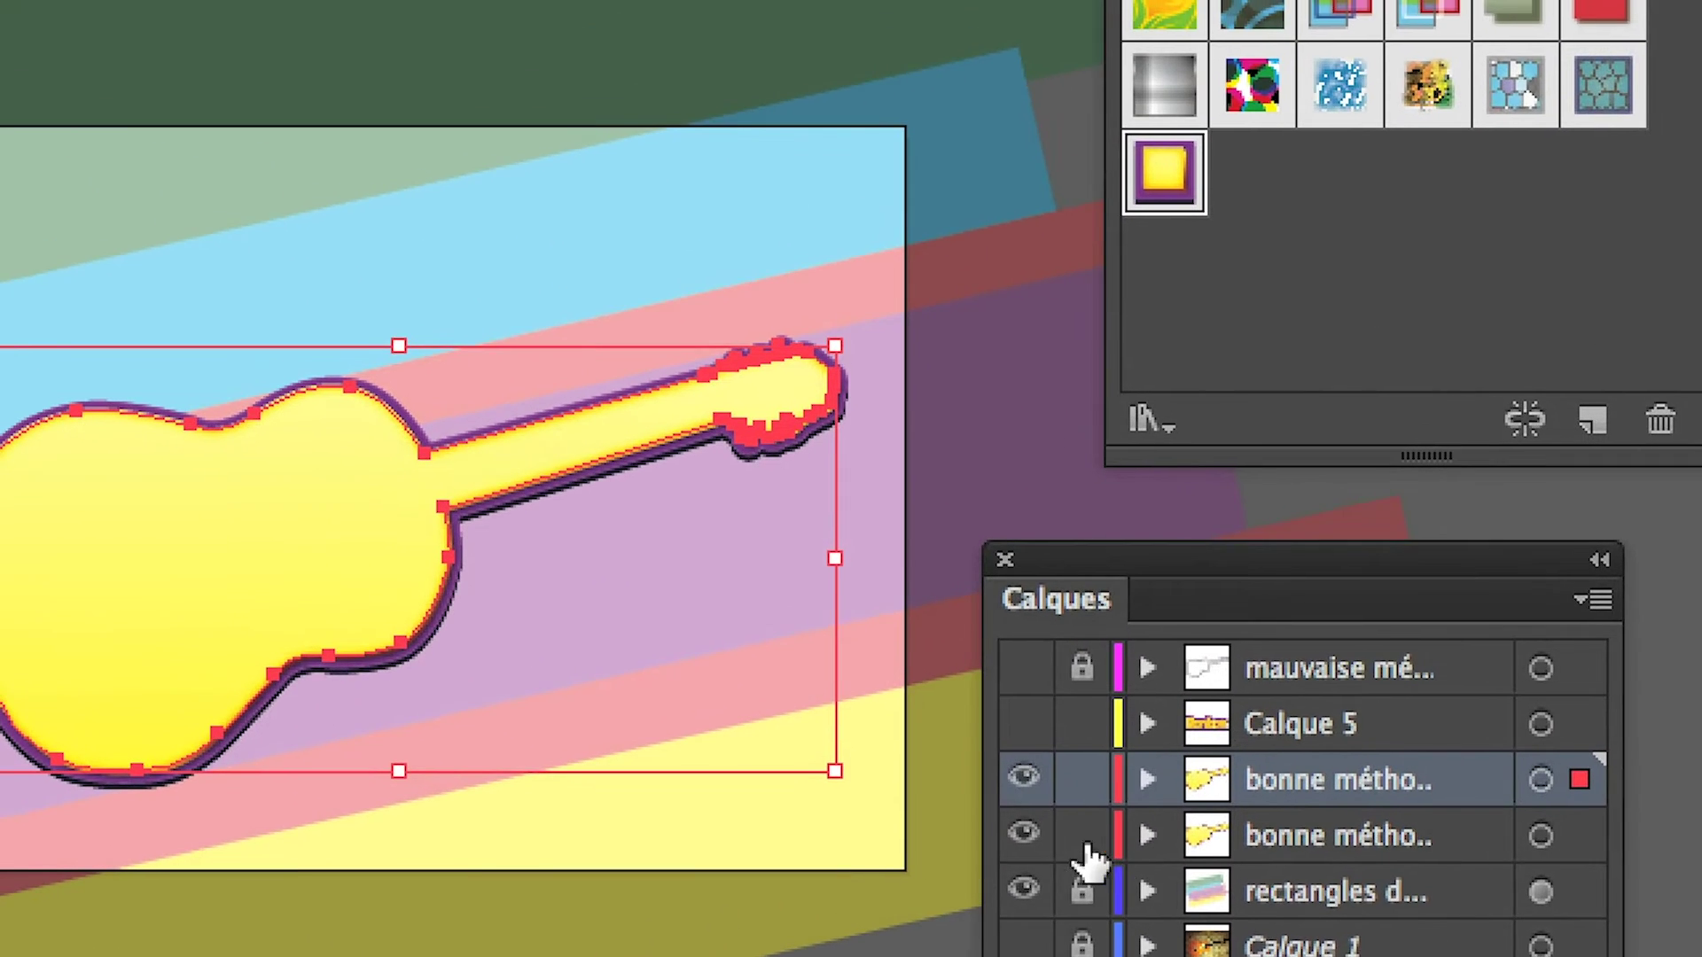
left_click(1024, 835)
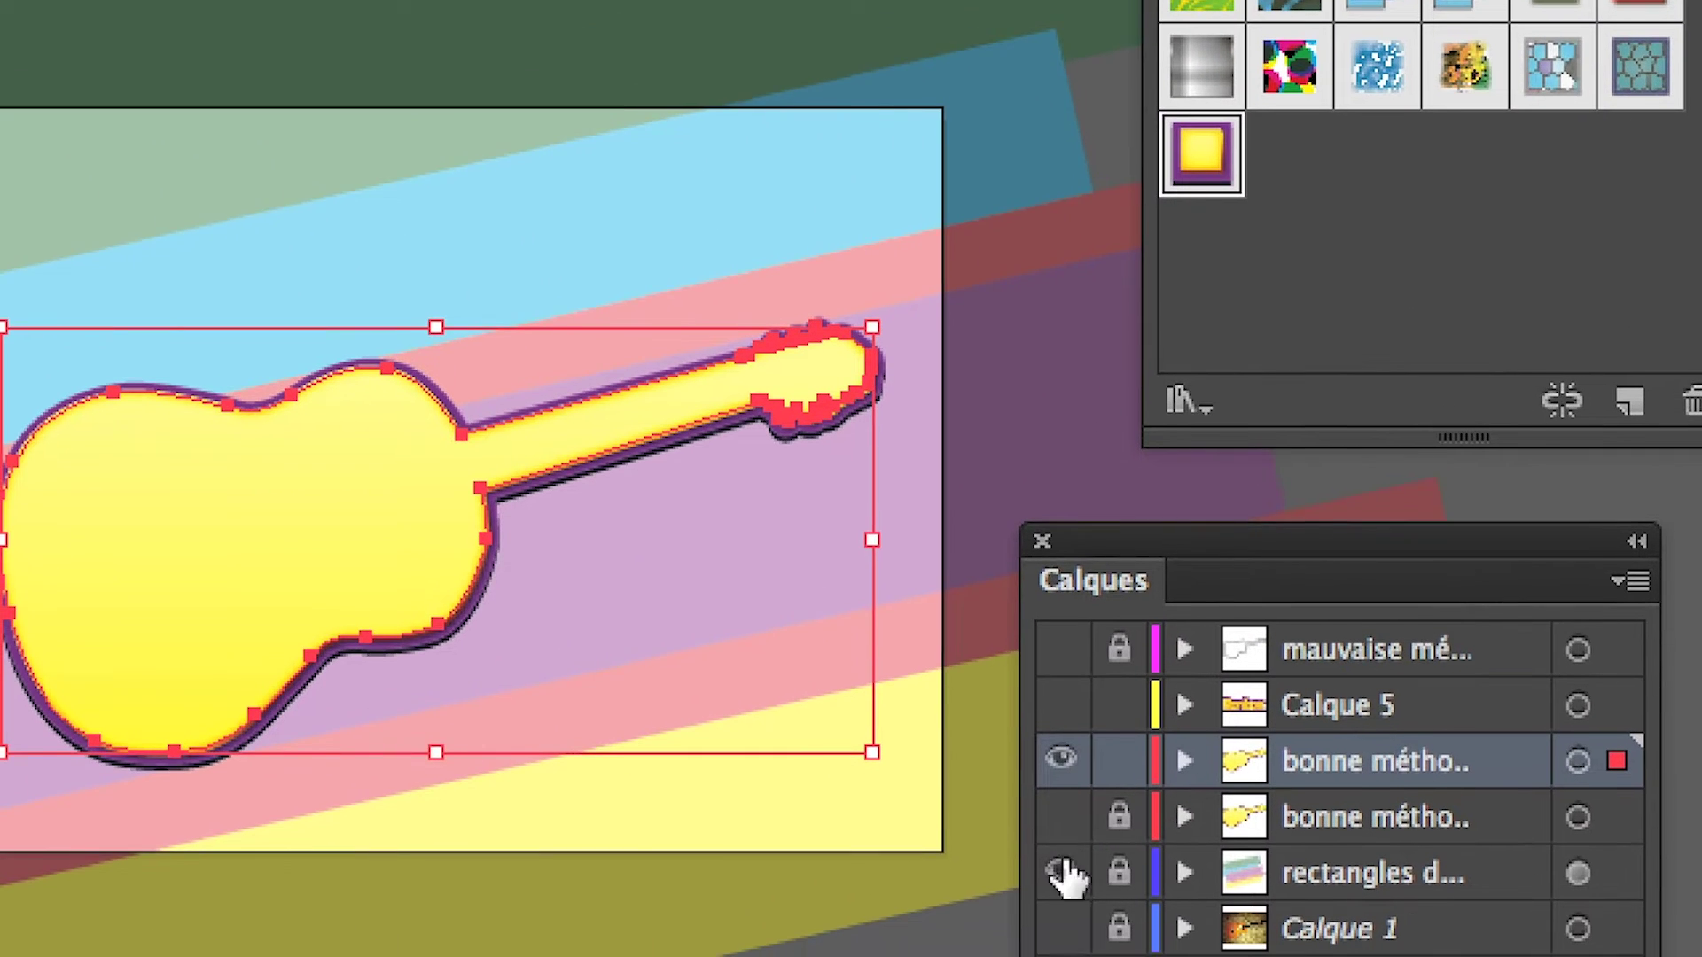
left_click(1024, 890)
left_click(1064, 878)
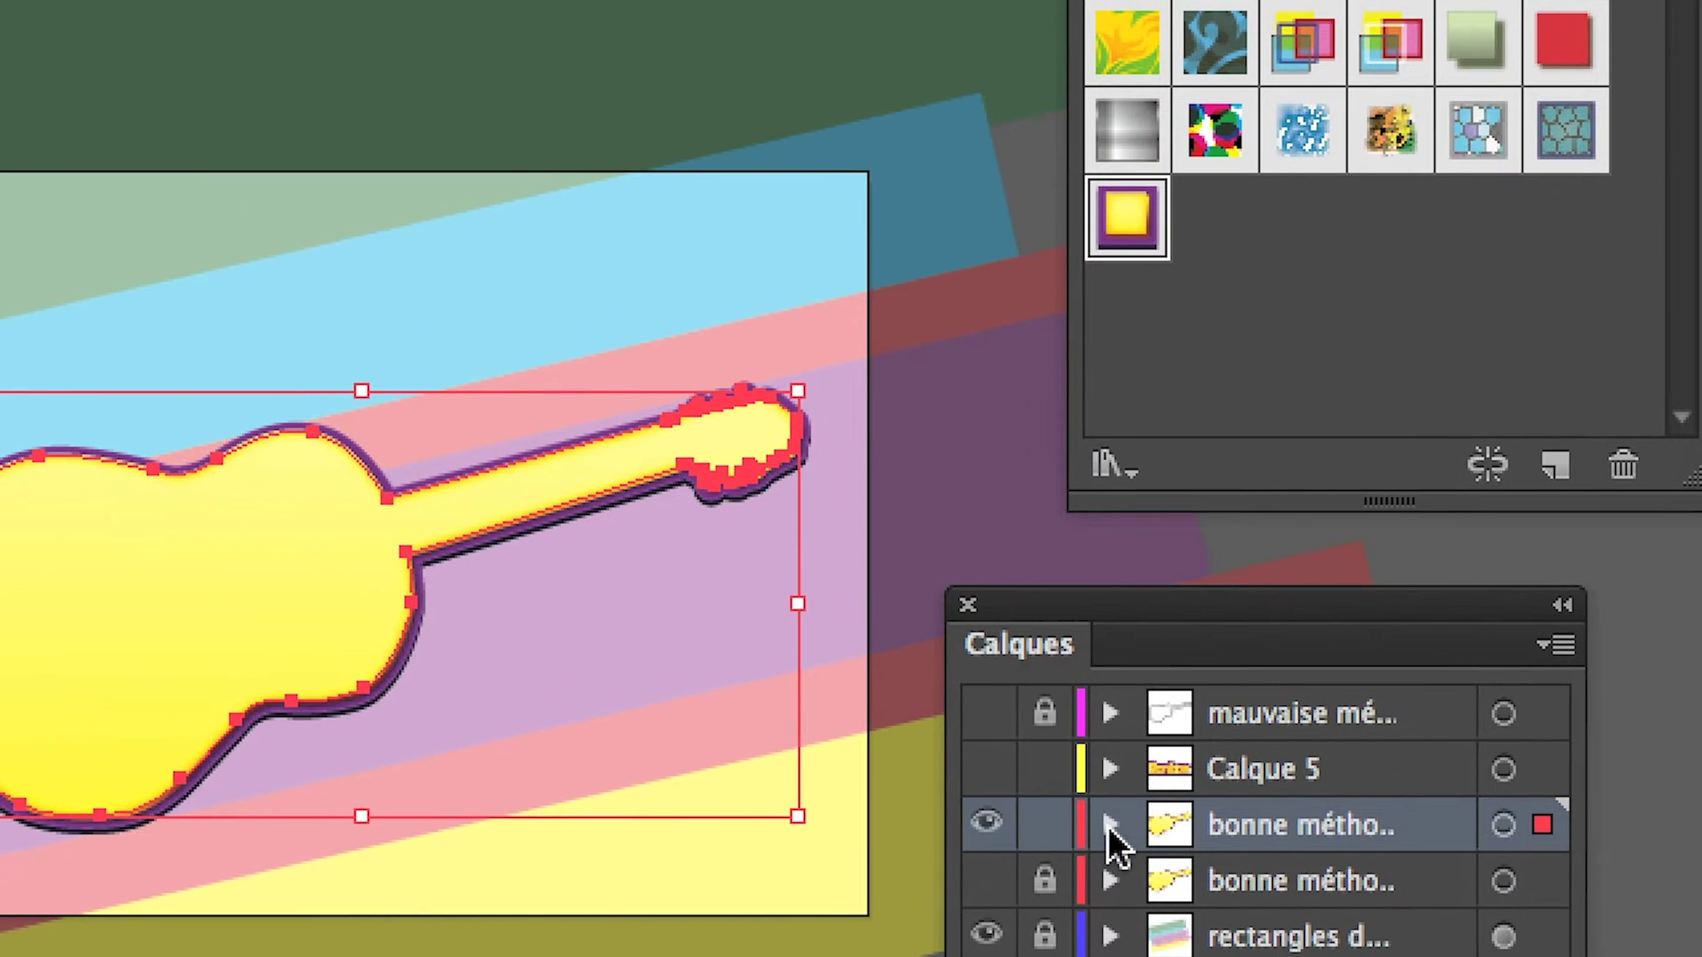
Scale the visible guitar copy down to a small size near the artboard's centre with the Free Transform tool, and deselect it
left_click(1110, 824)
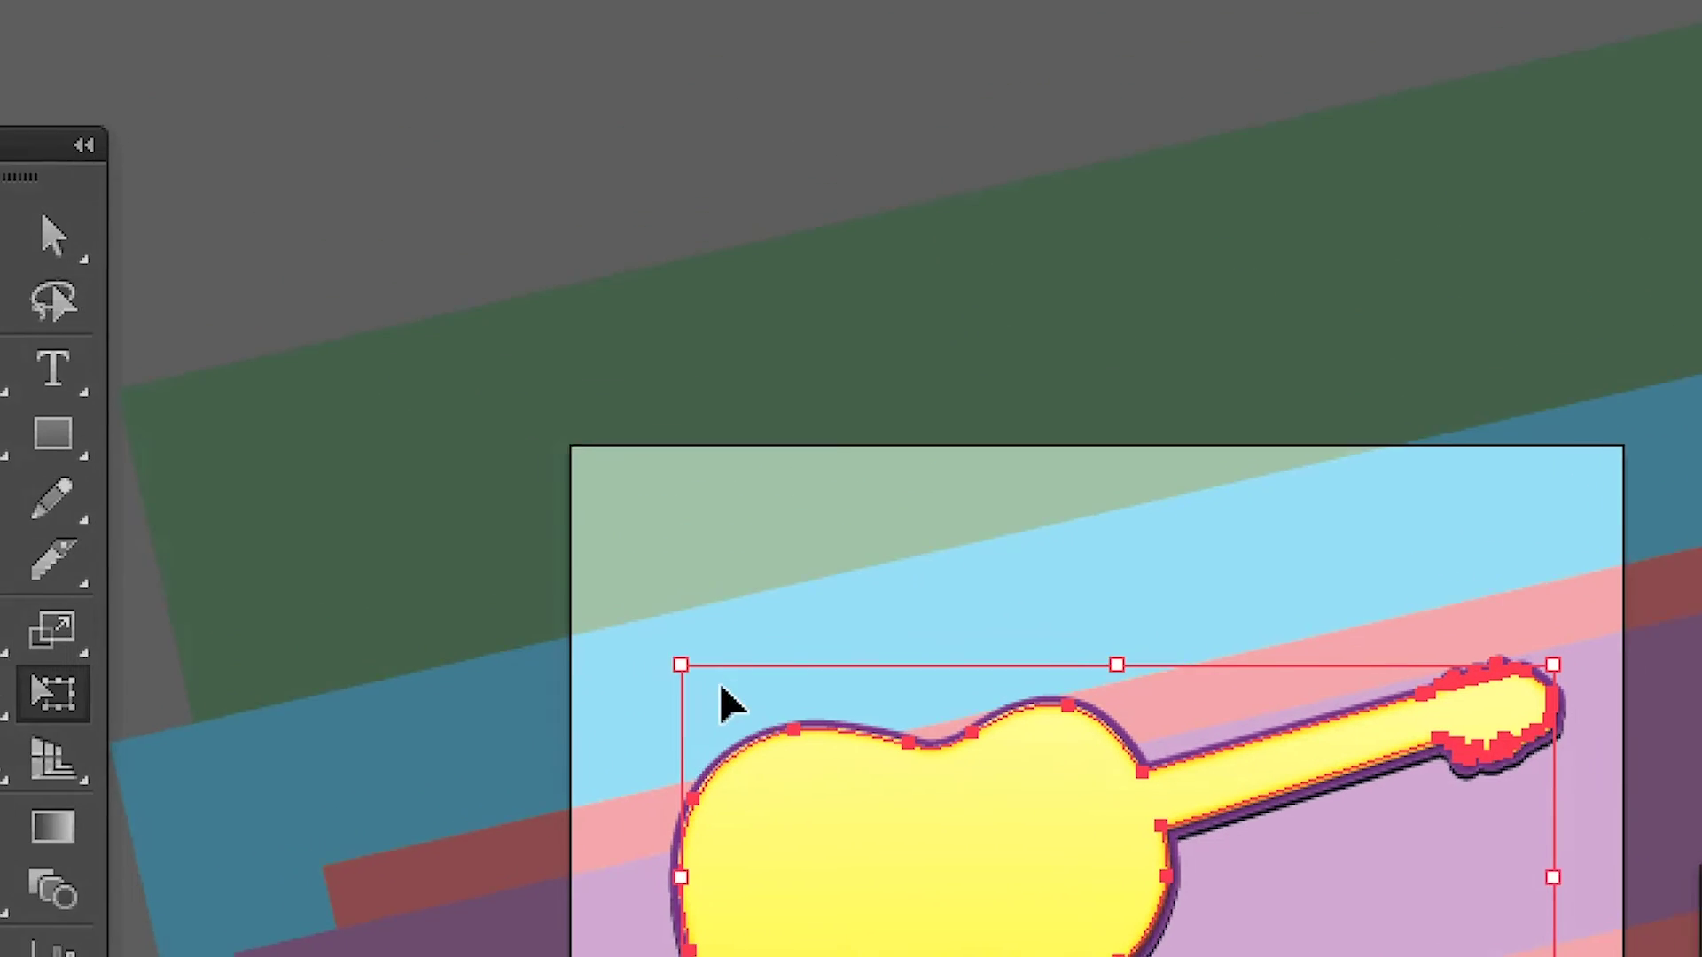
left_click_drag(681, 665, 837, 746)
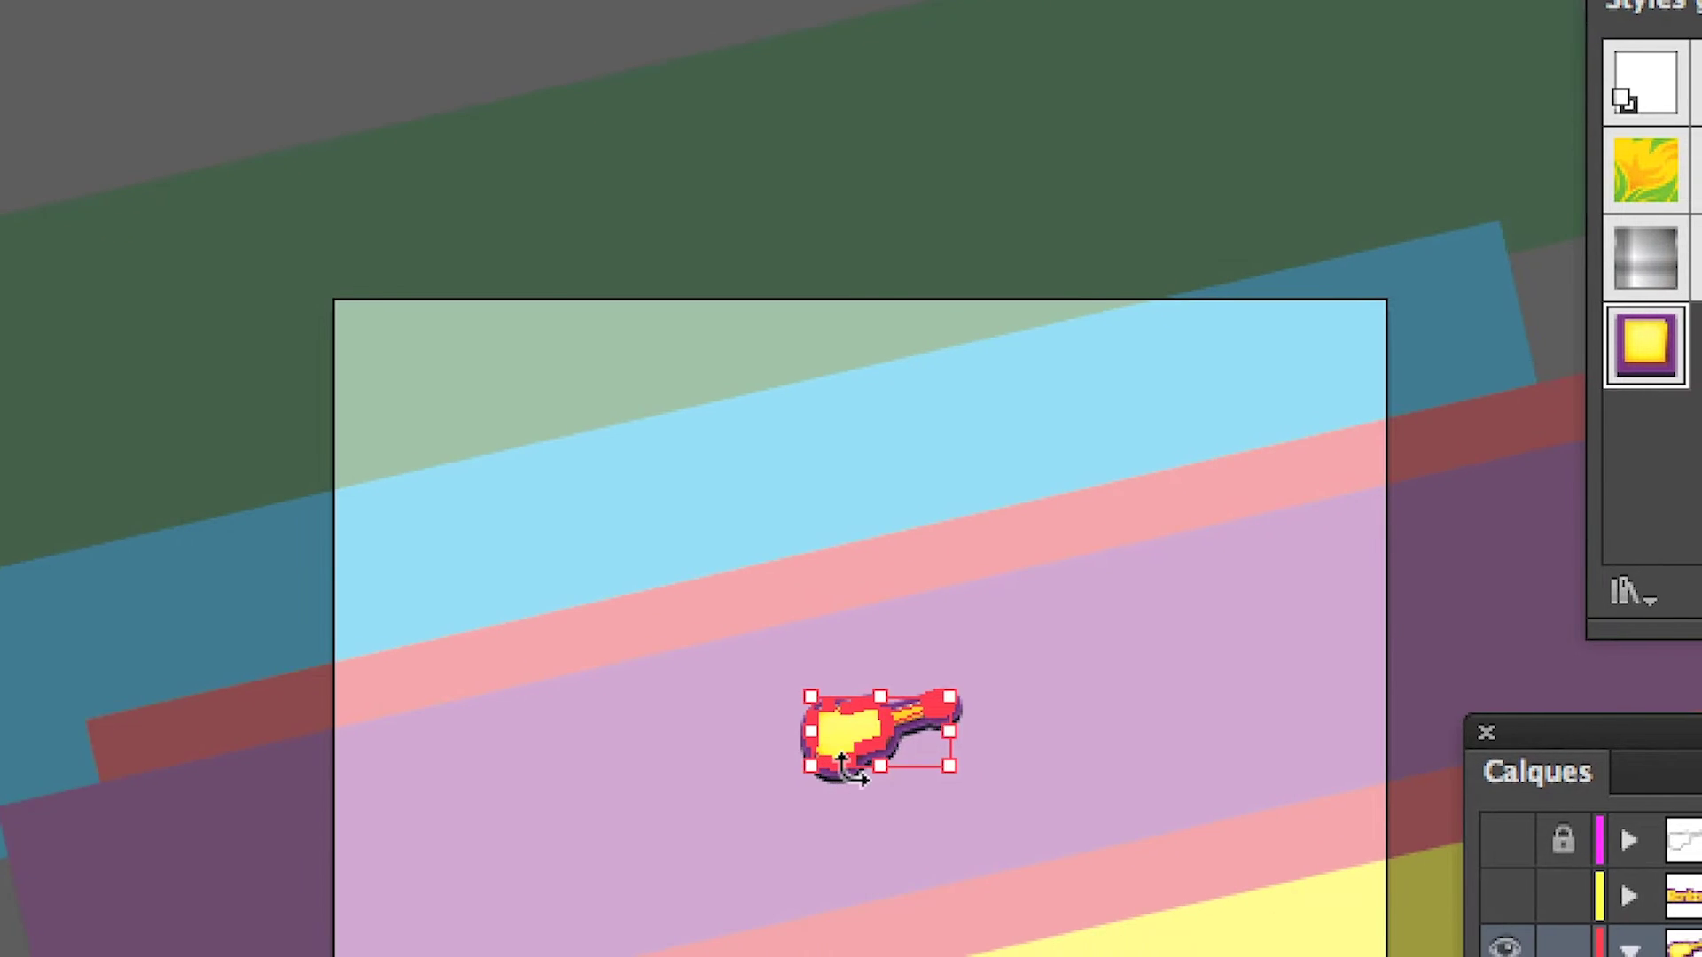
scroll(847, 768, "up", 5)
left_click(632, 776)
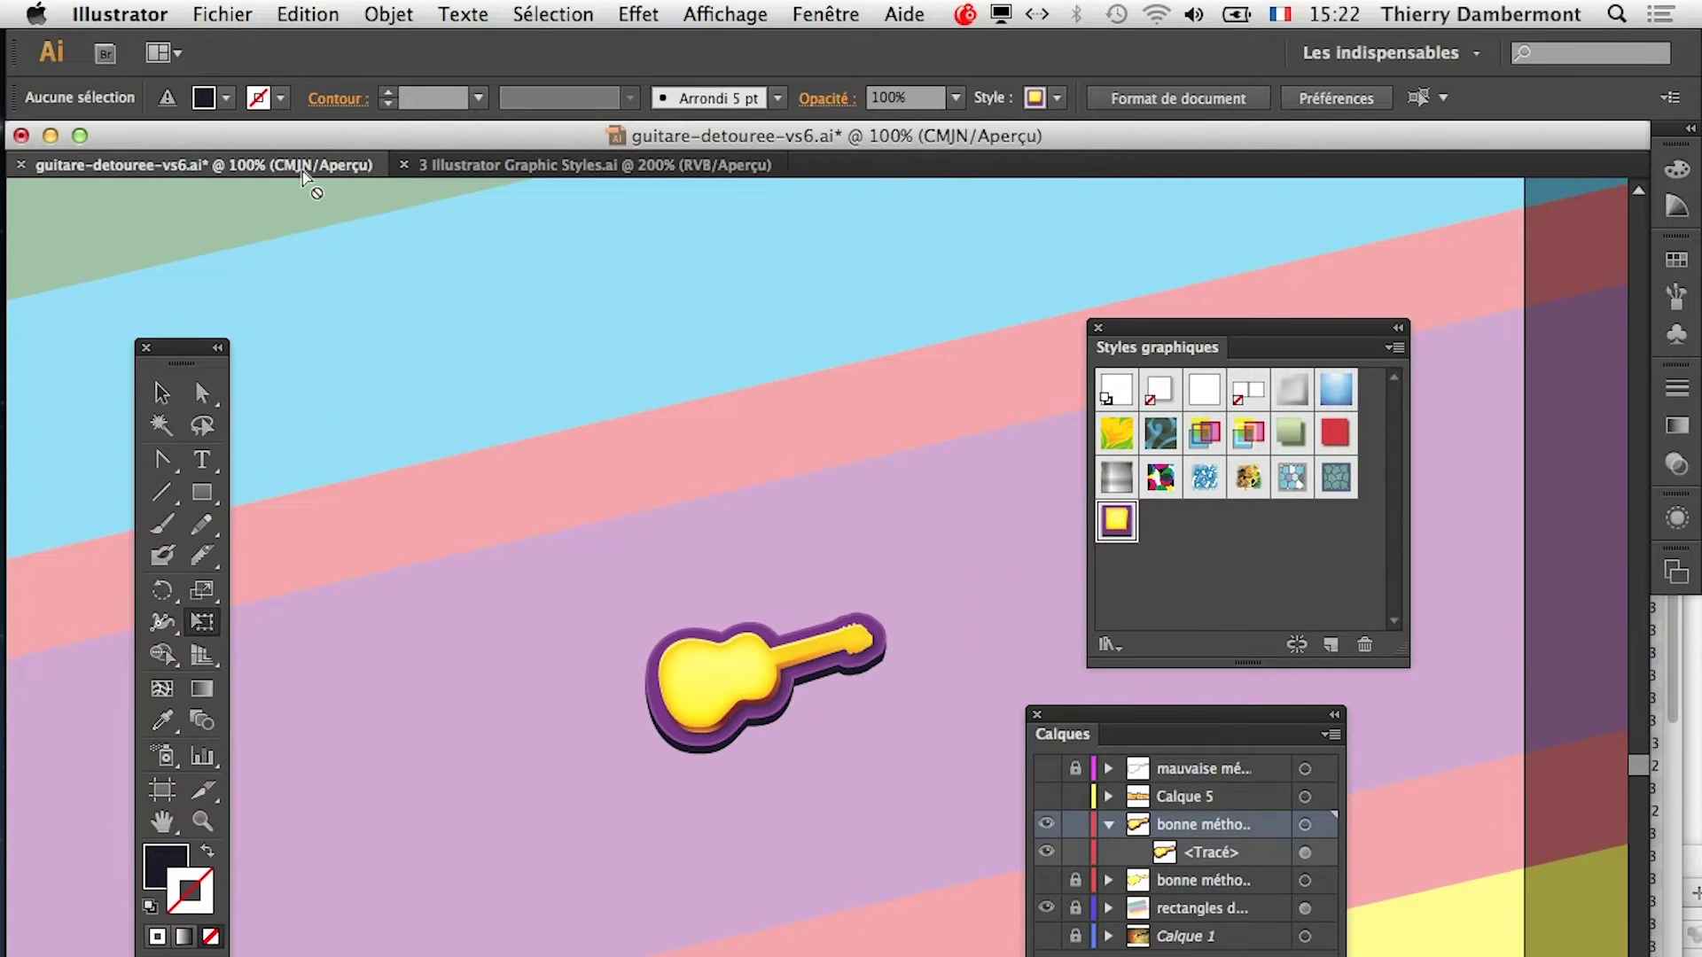
Compare the small guitar with the original lettering and with the temporarily shown Calque 5 text, moving the Calques panel aside
left_click(491, 167)
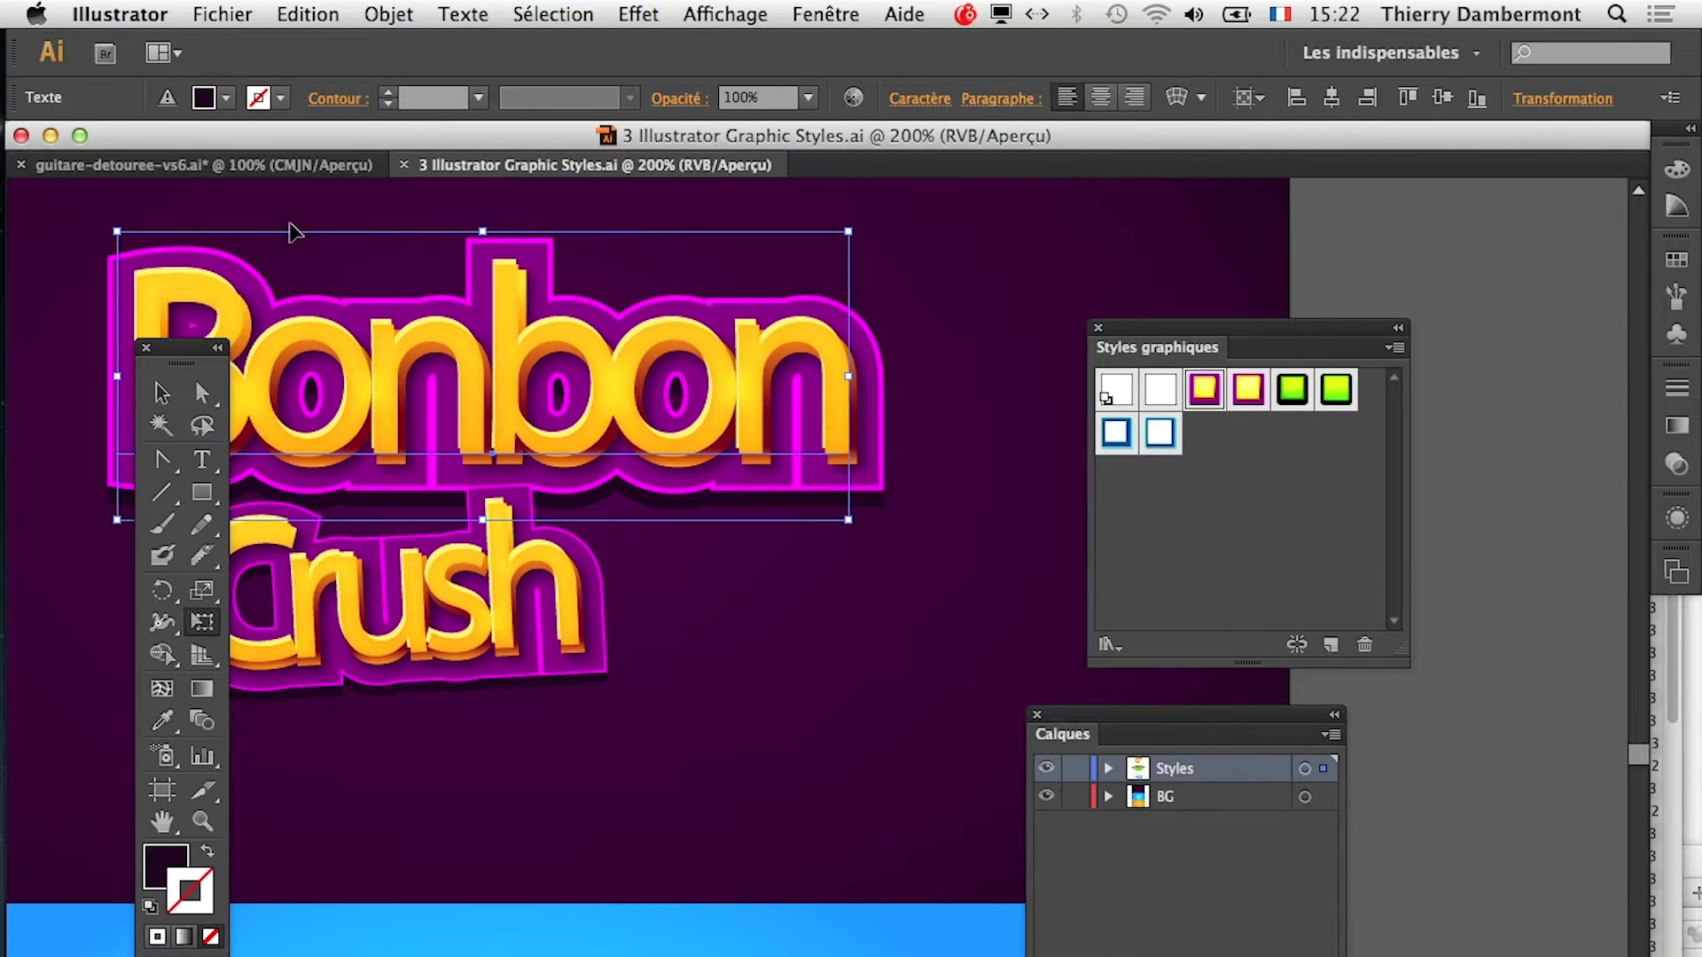
left_click(272, 166)
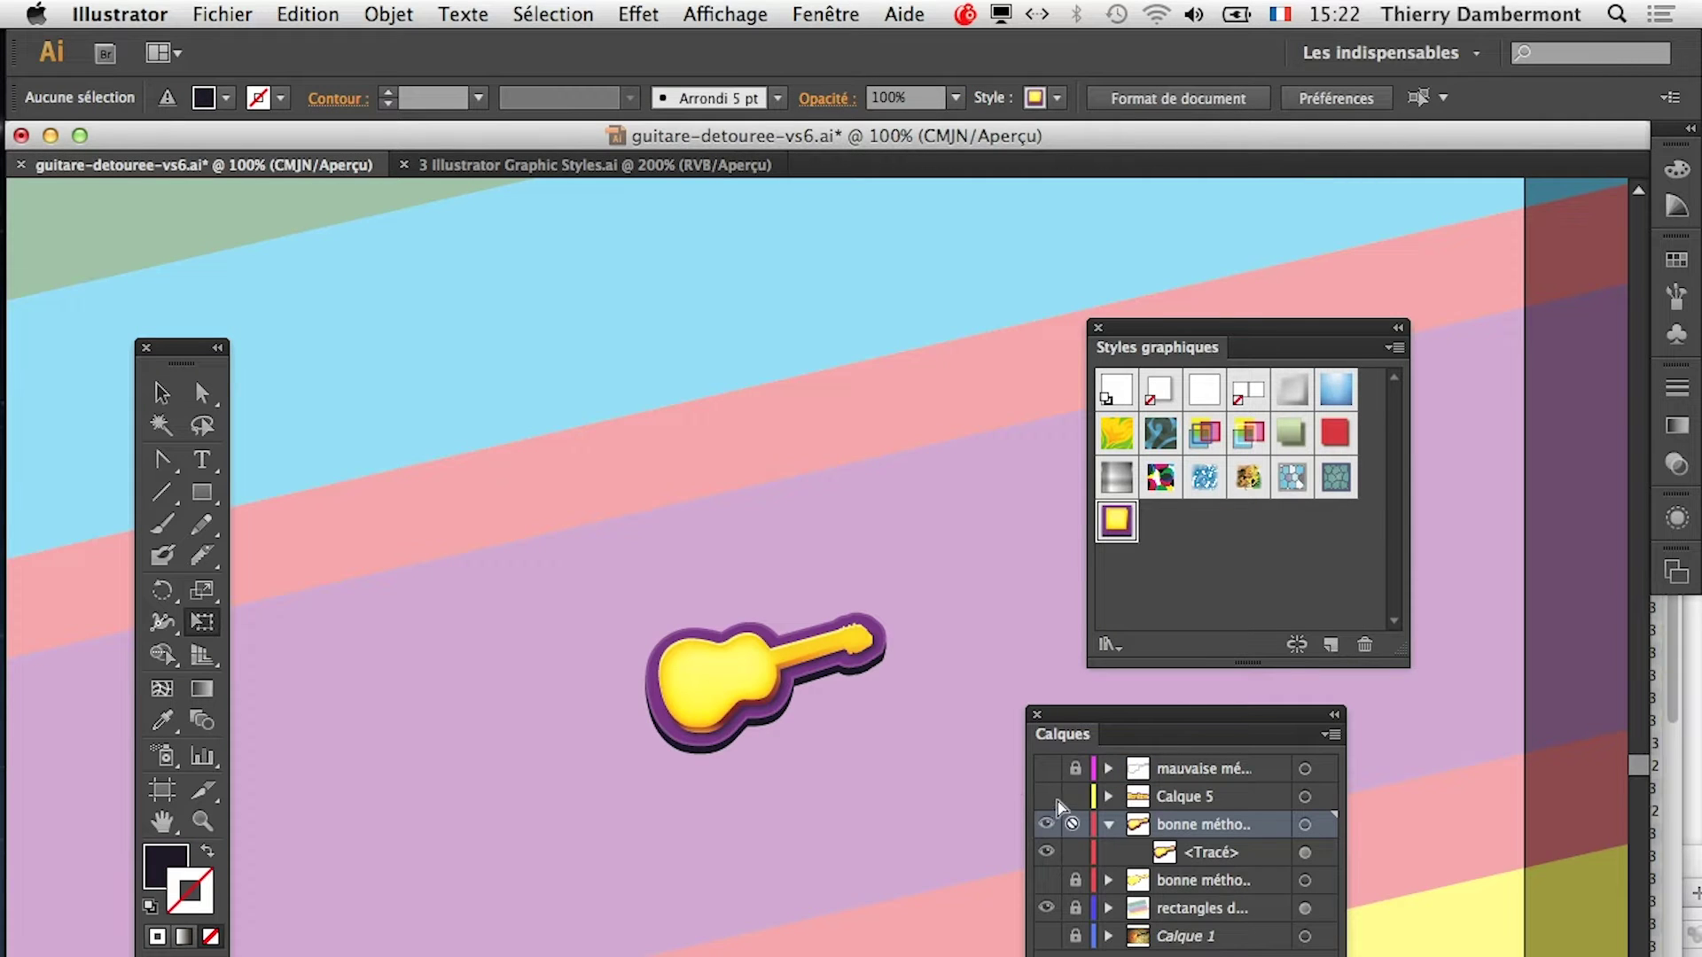
left_click(1048, 797)
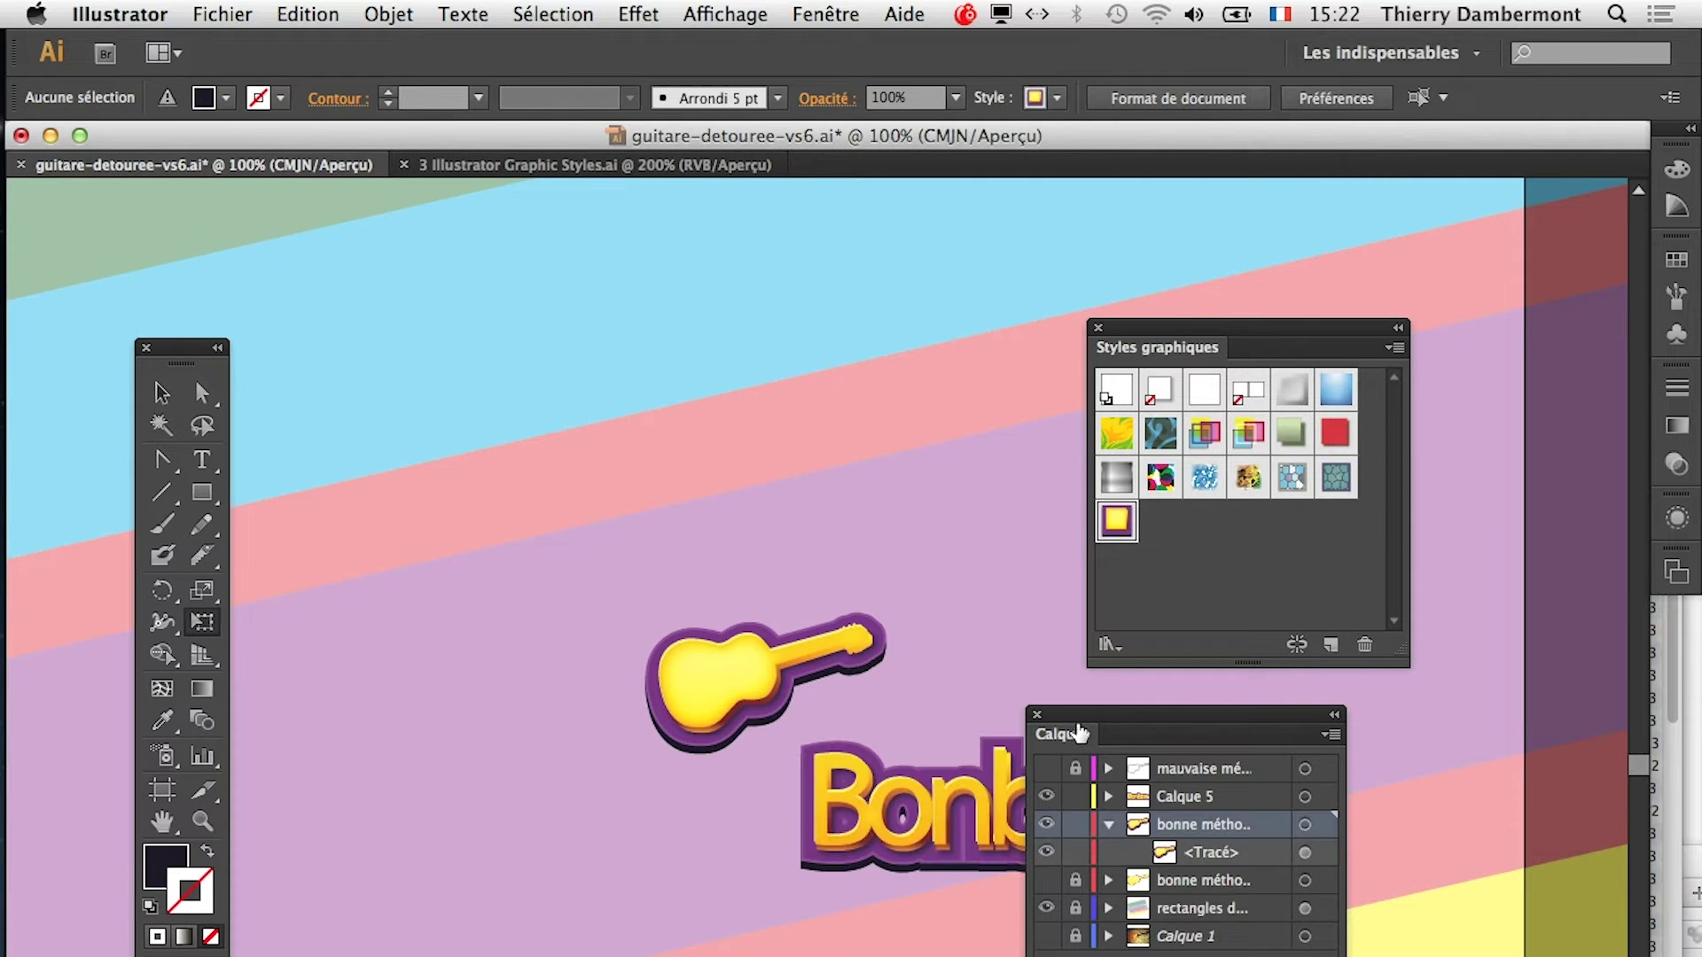
left_click_drag(1079, 732, 1326, 785)
scroll(918, 802, "up", 1)
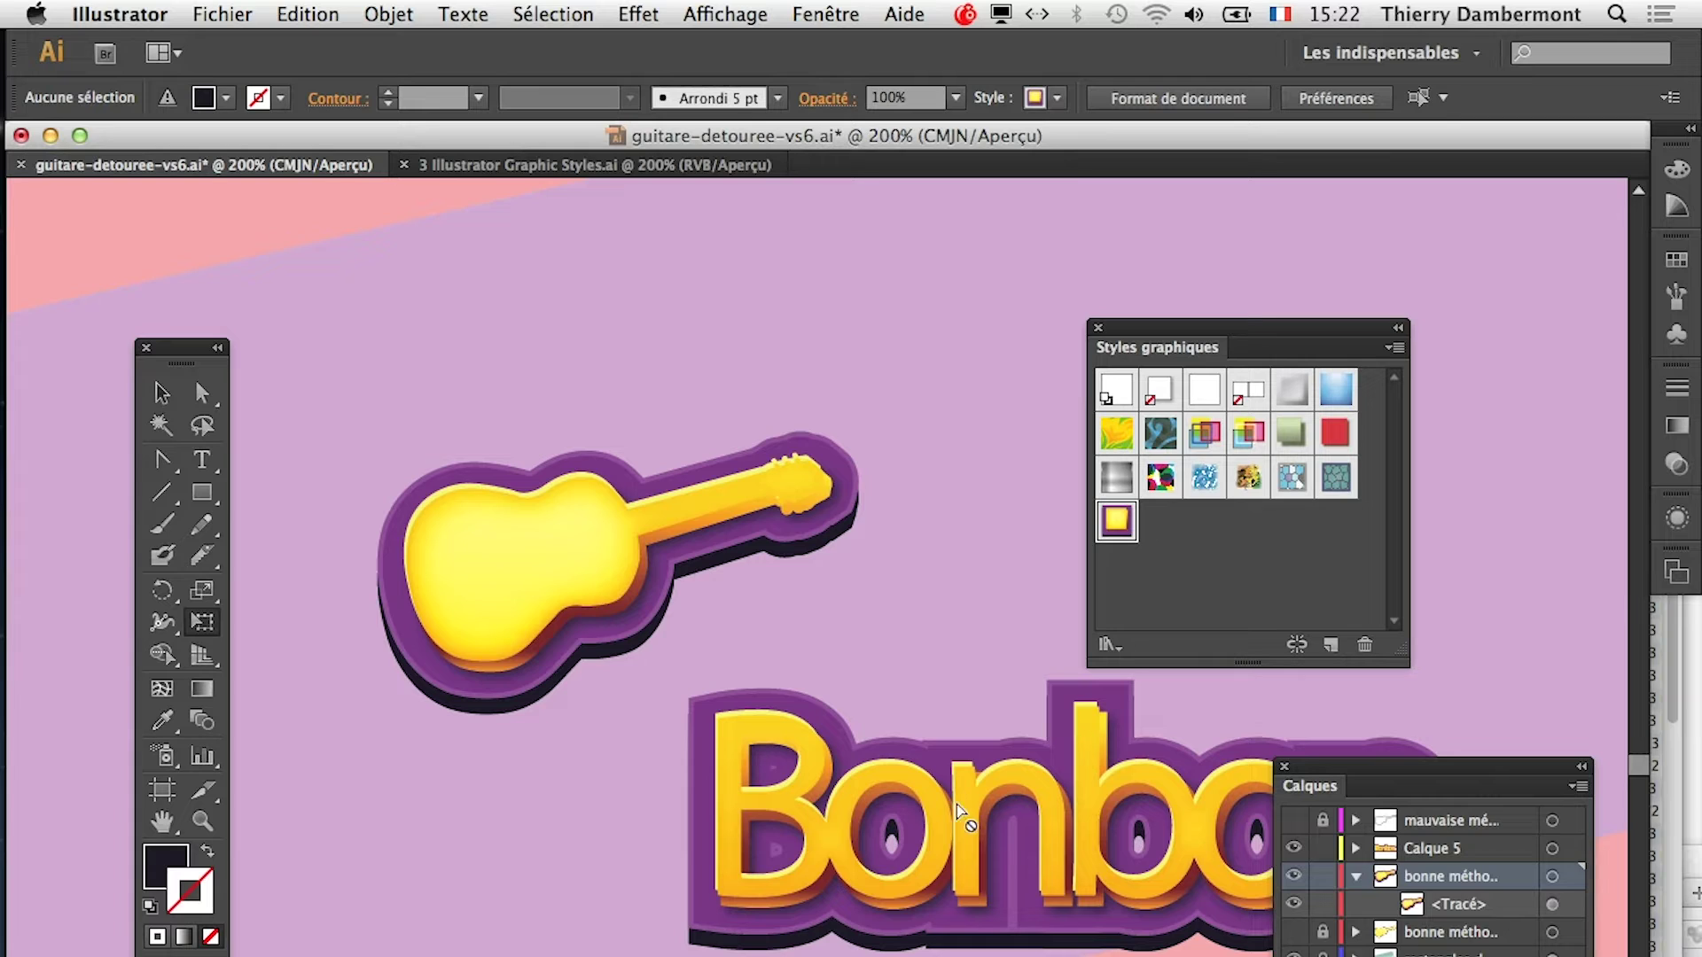
left_click(1298, 849)
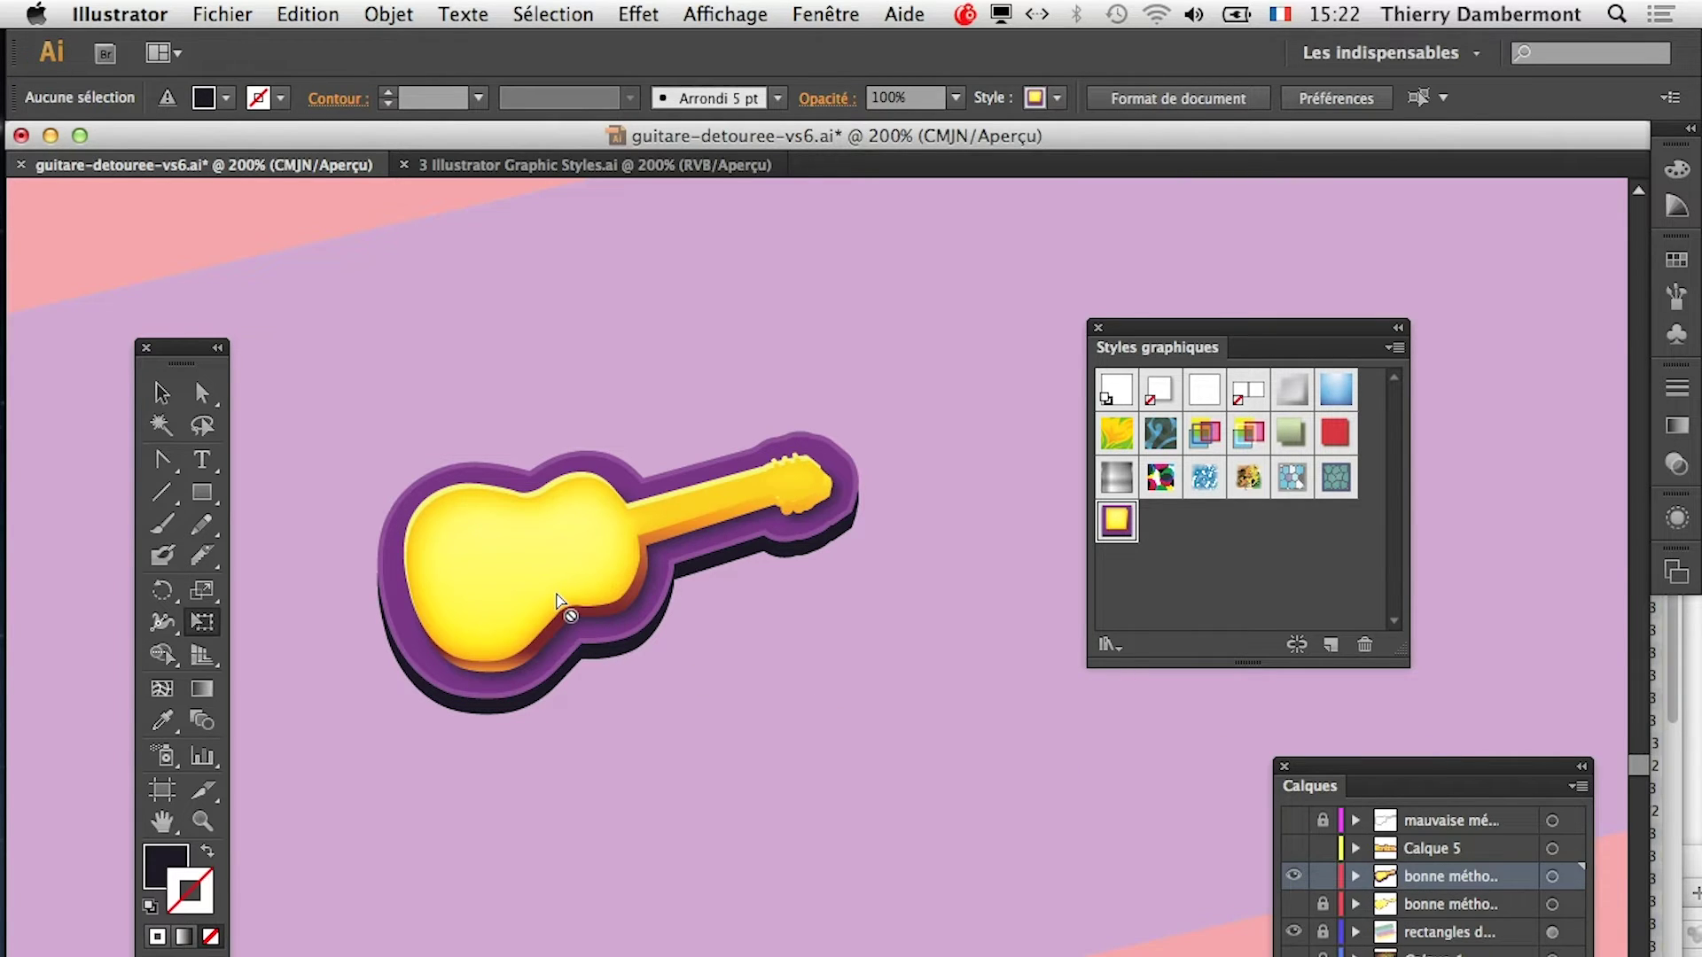
Select the small guitar and enable Mise à l'échelle des contours et des effets in the general preferences
left_click(159, 391)
left_click(452, 552)
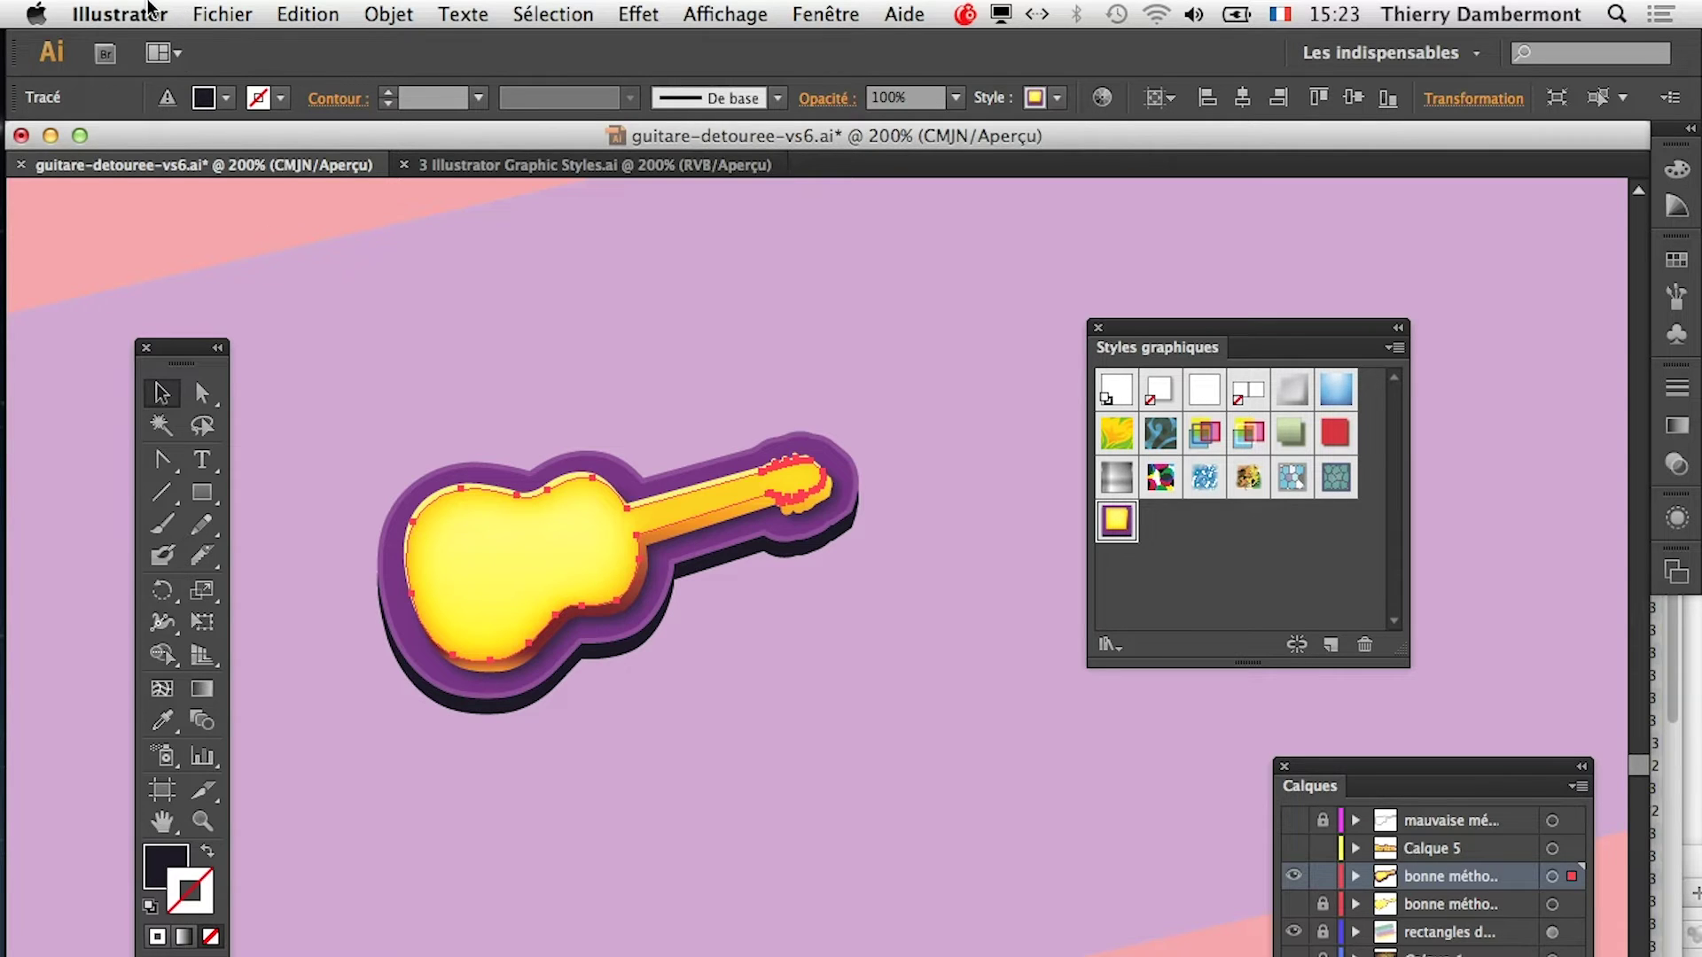
left_click(150, 10)
mouse_move(163, 88)
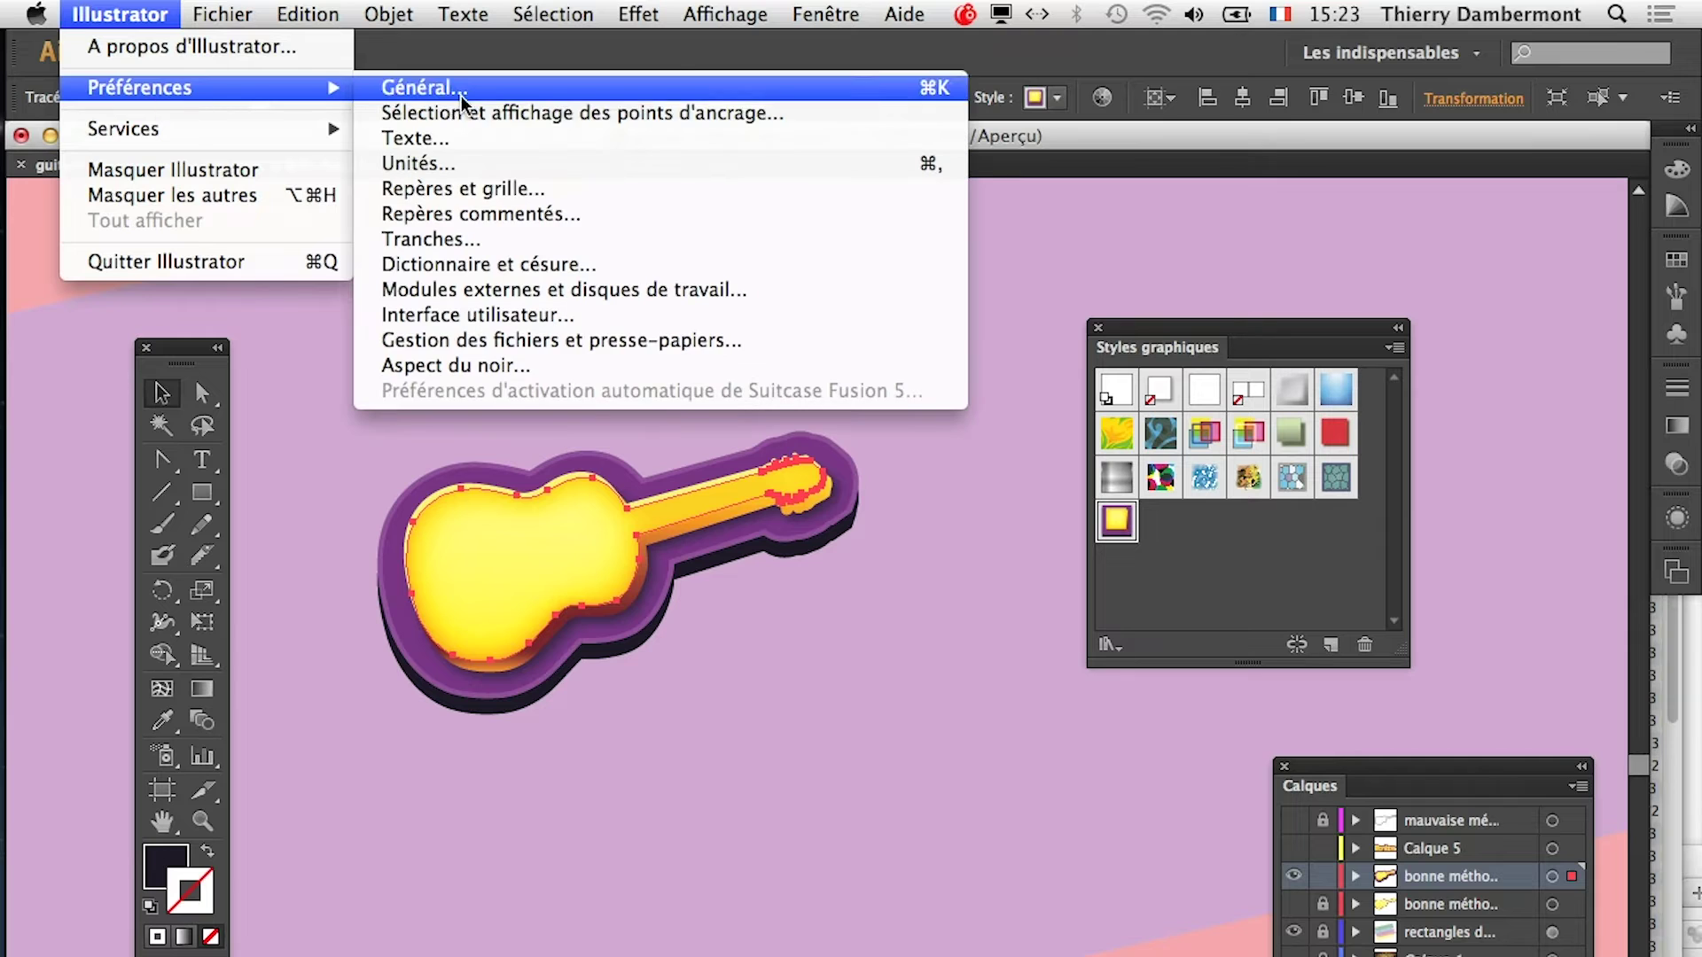
left_click(503, 92)
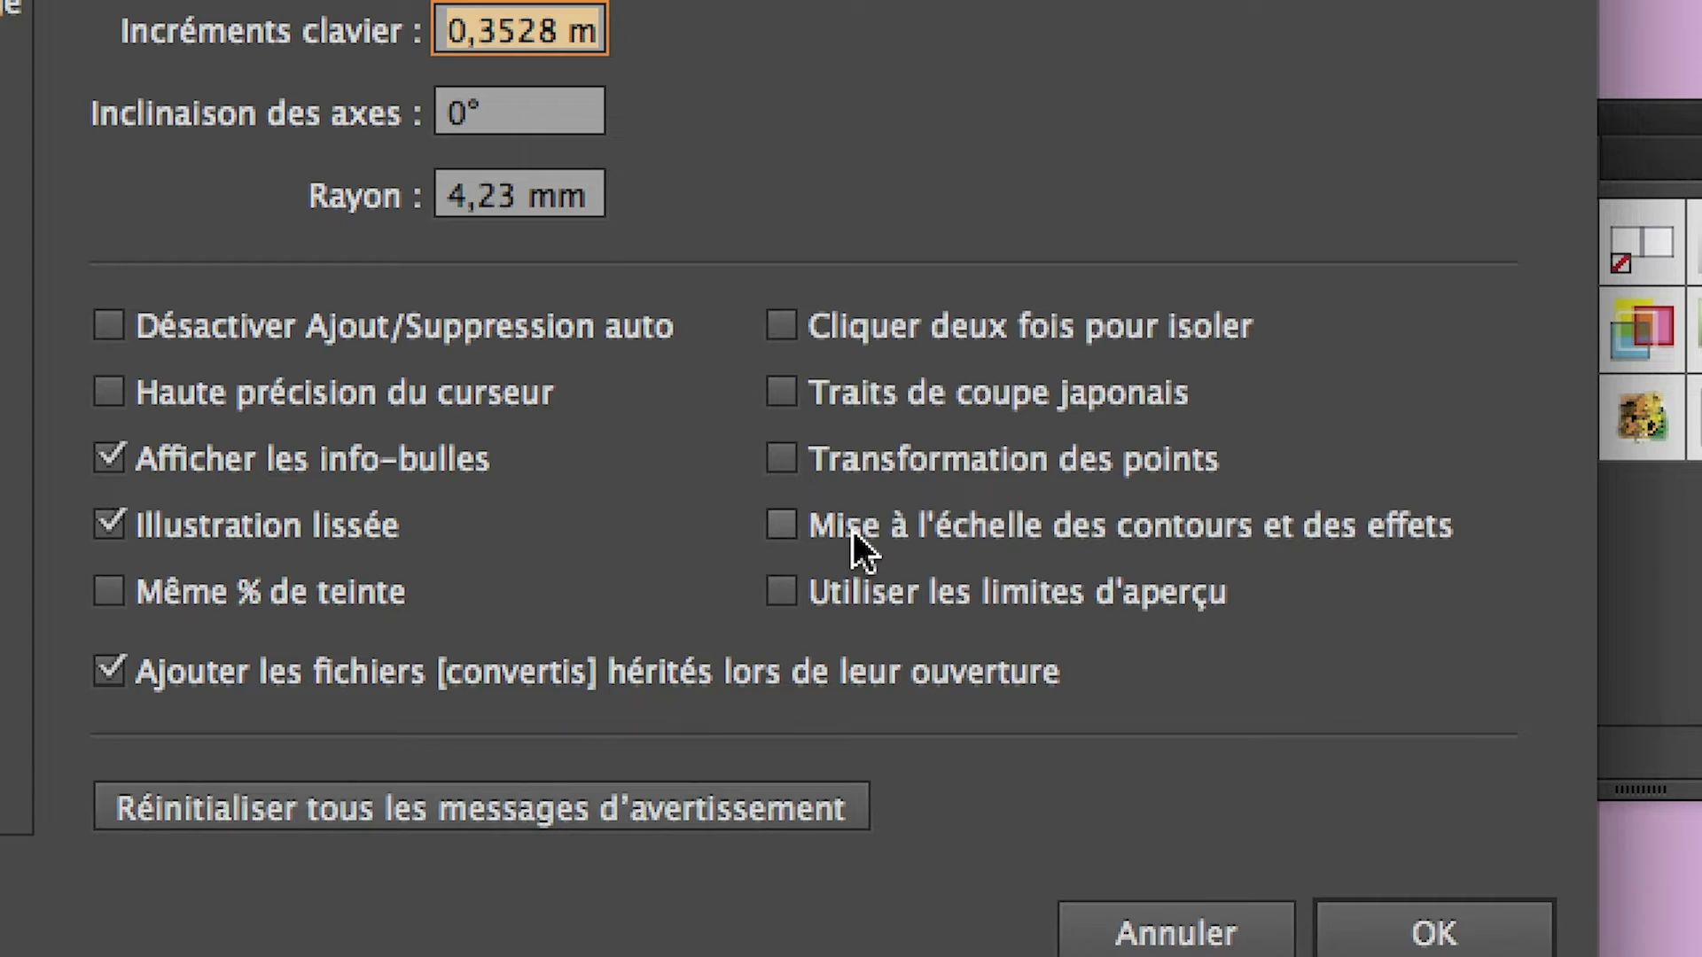
left_click(853, 530)
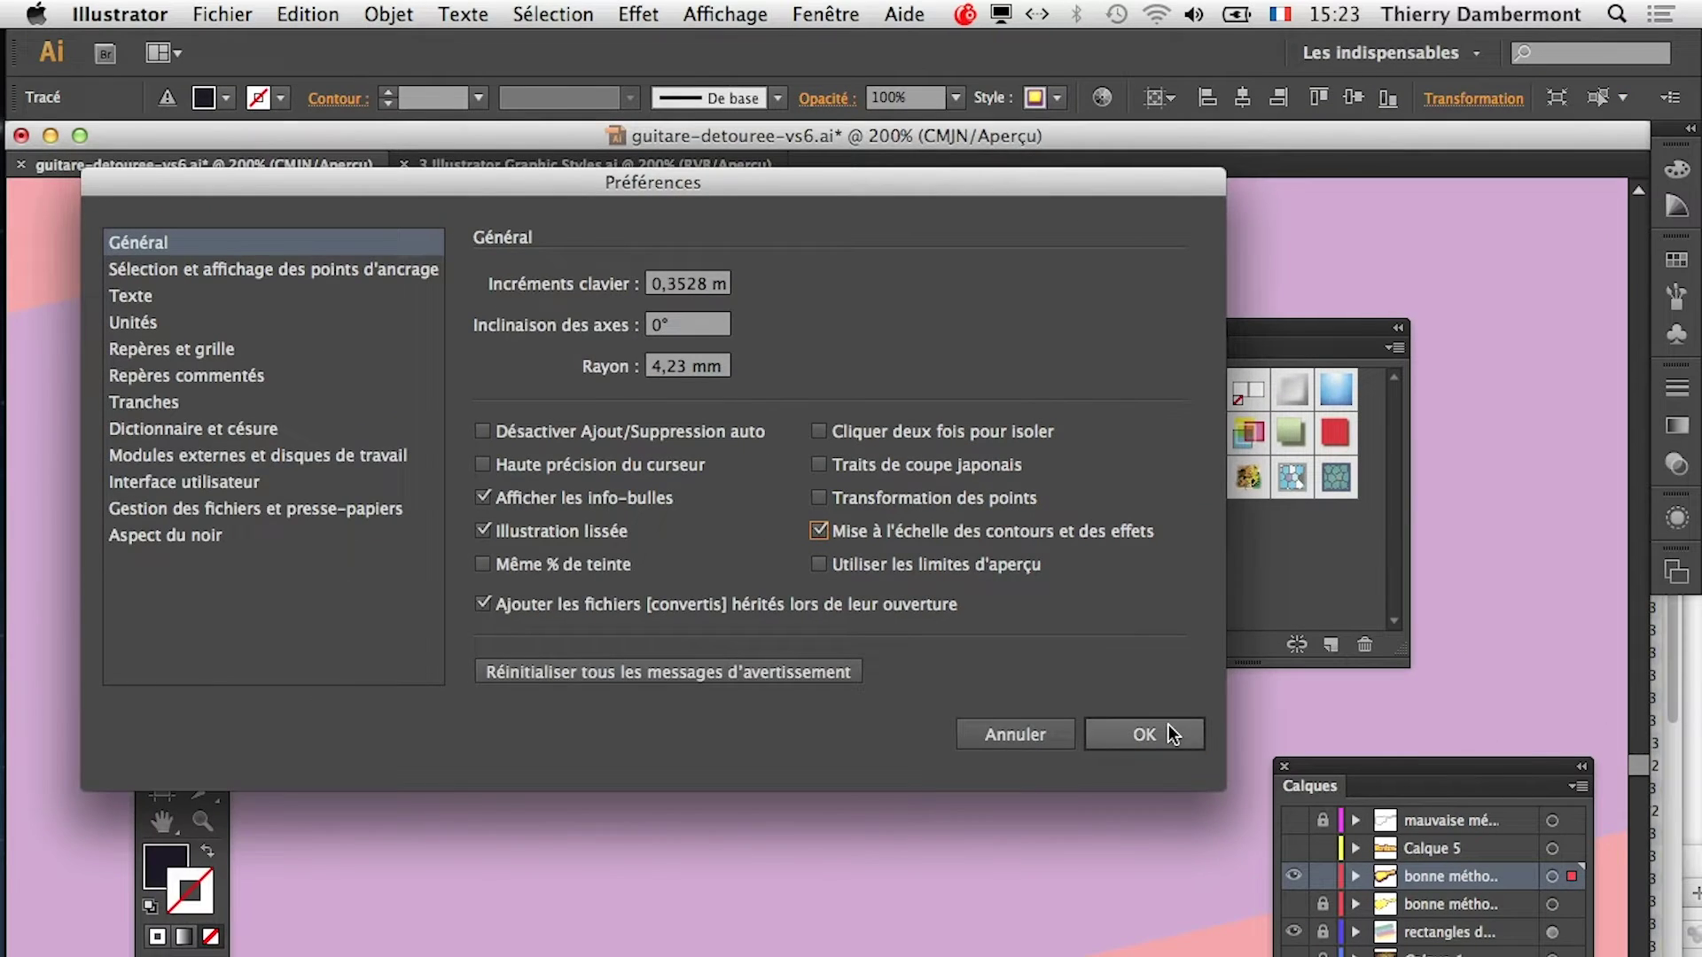
left_click(1144, 734)
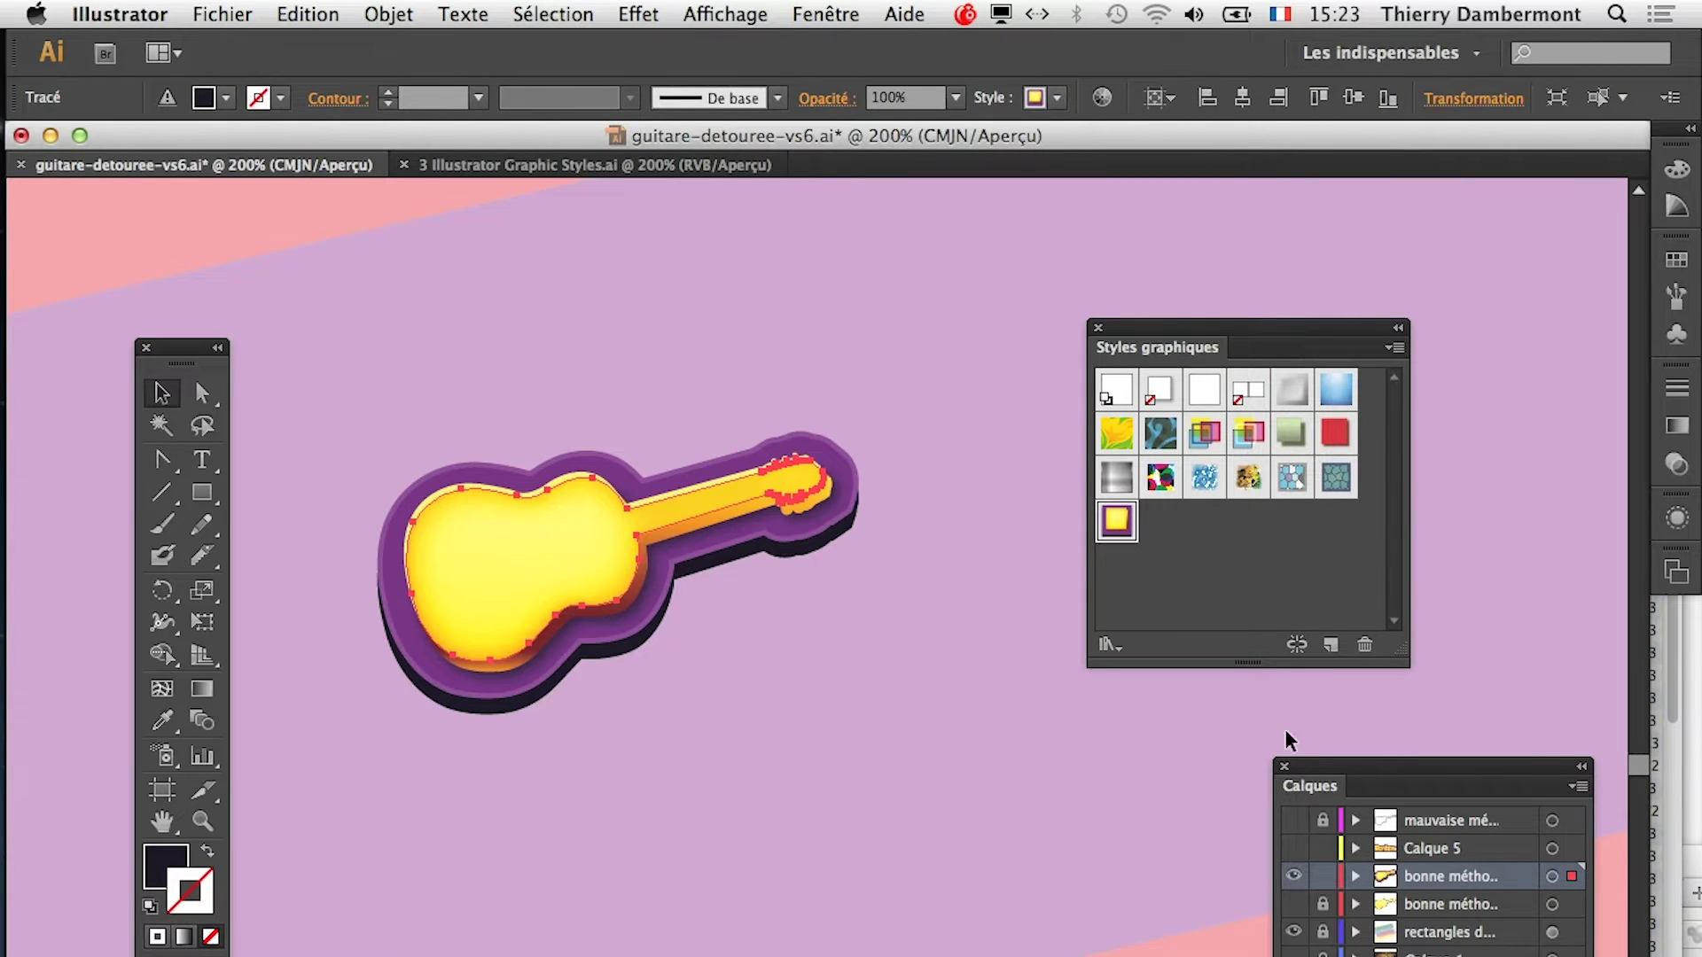
Open the Aspect panel for the selected guitar beside the artwork and enlarge it to show more of the style's fills and effects
left_click(847, 11)
left_click(828, 387)
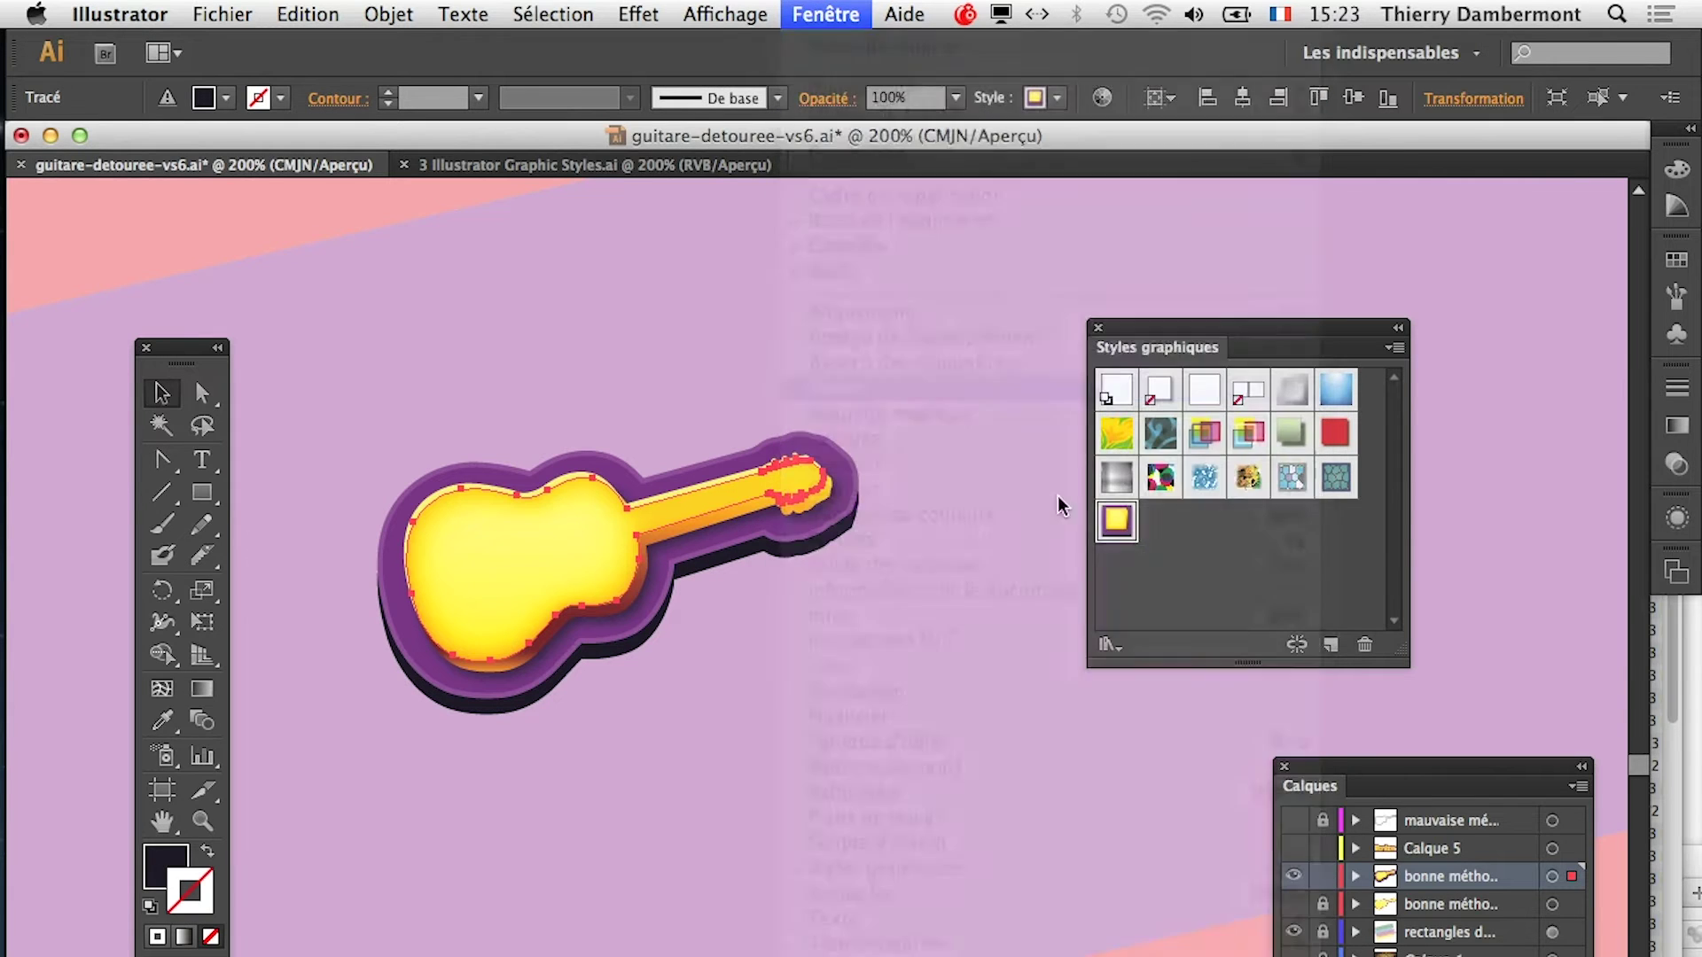
left_click_drag(1374, 503, 762, 624)
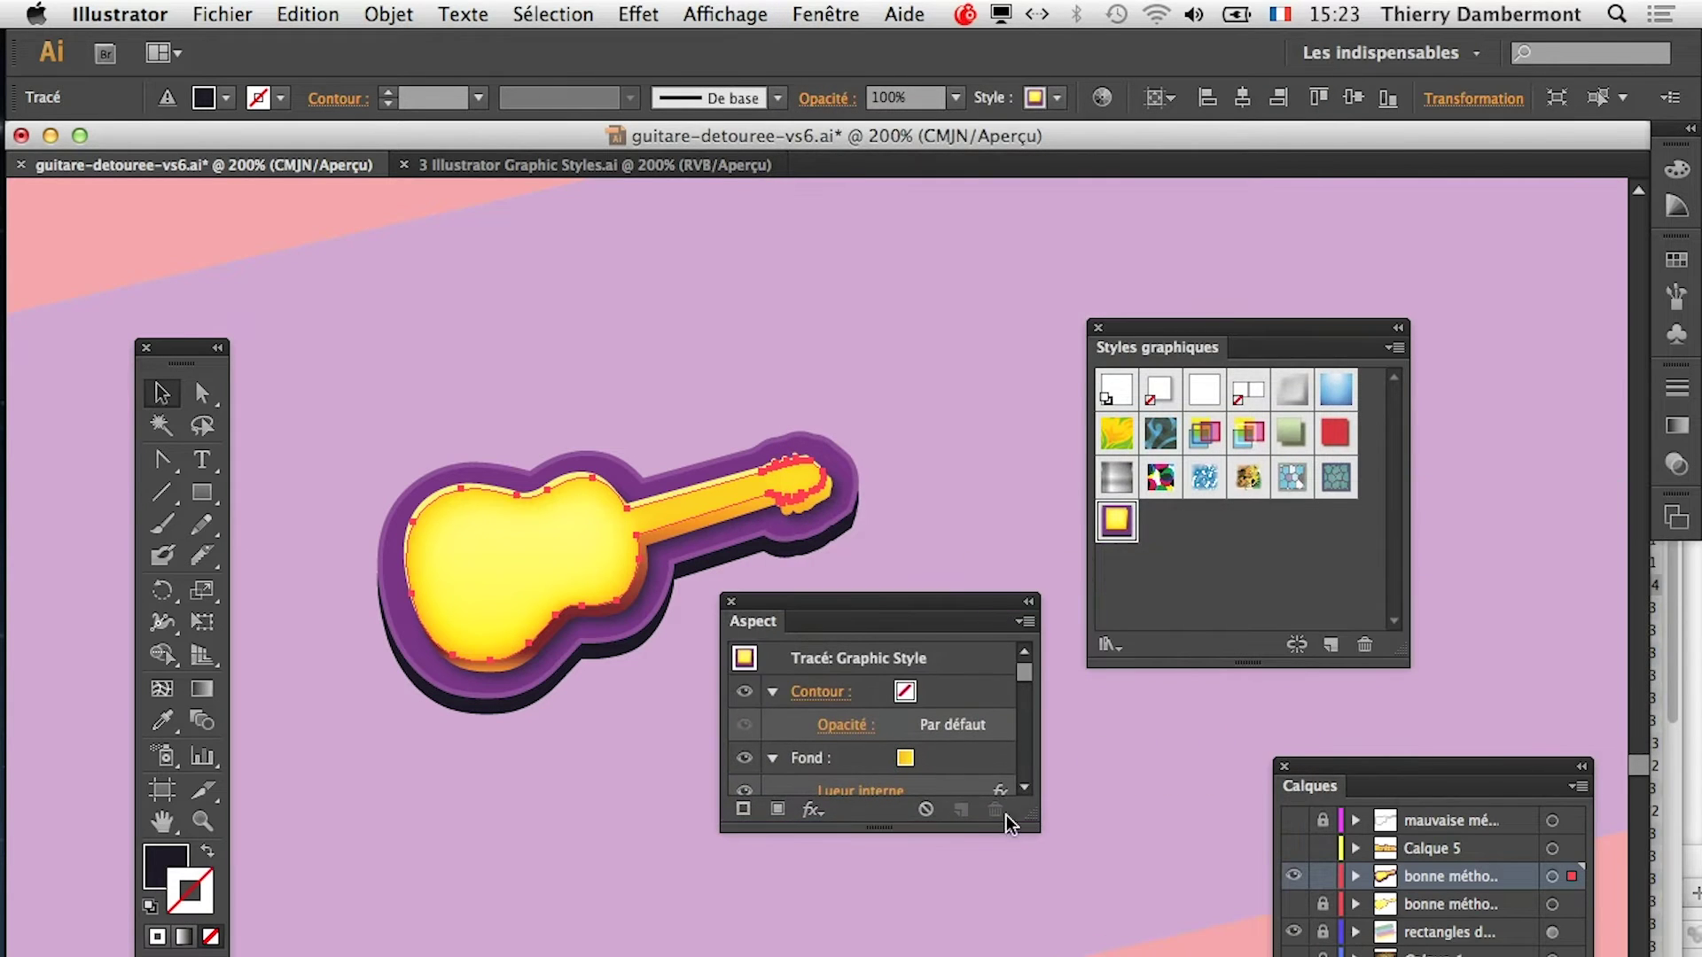
left_click_drag(1027, 820, 1087, 956)
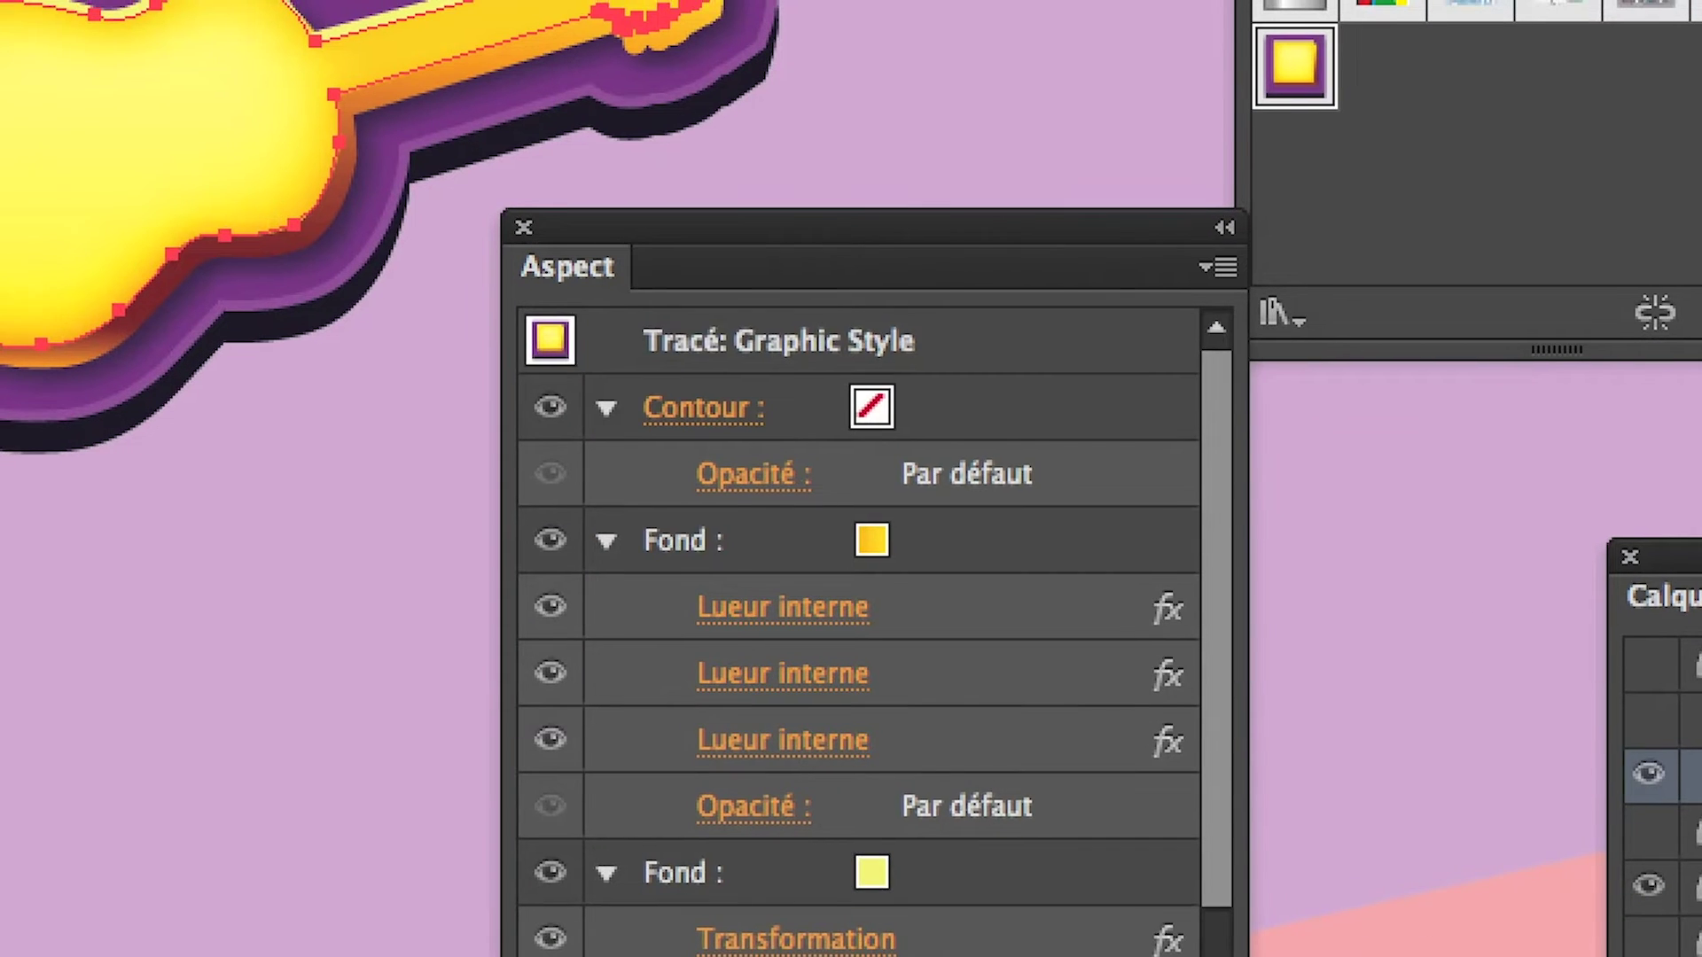
Check the Décalage settings of the dark and light purple fills on the small guitar, cancelling each dialog without changes
scroll(899, 798, "down", 2)
scroll(860, 621, "down", 6)
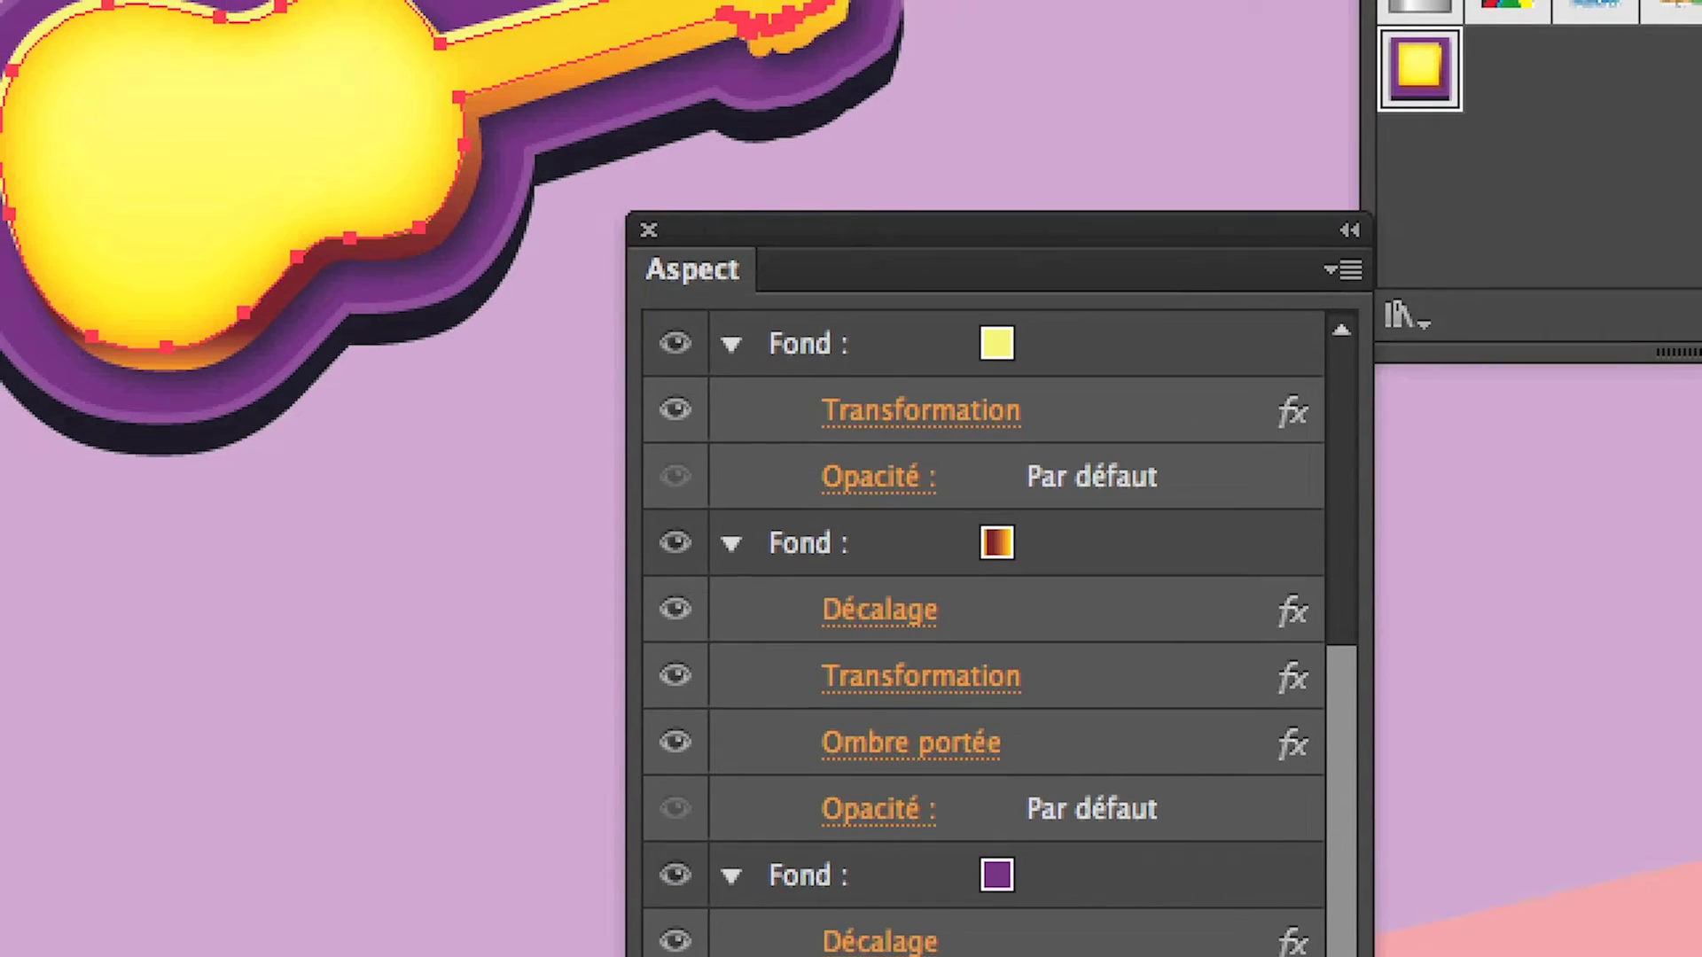
left_click(880, 942)
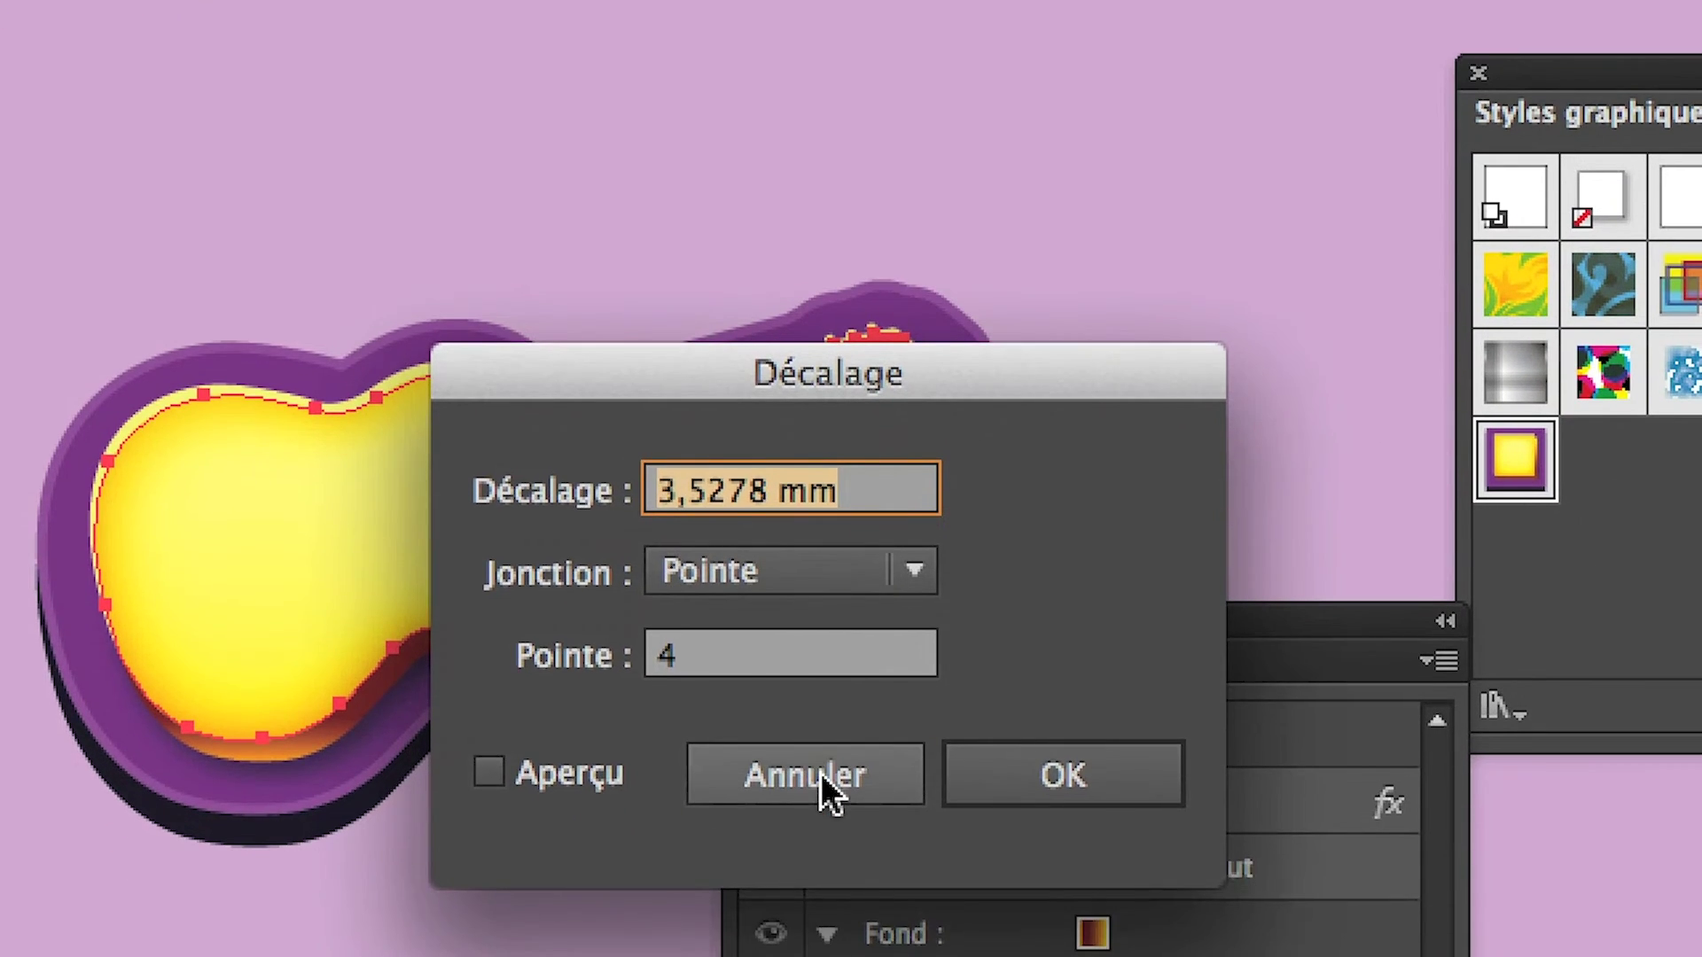
left_click(877, 954)
scroll(874, 862, "up", 8)
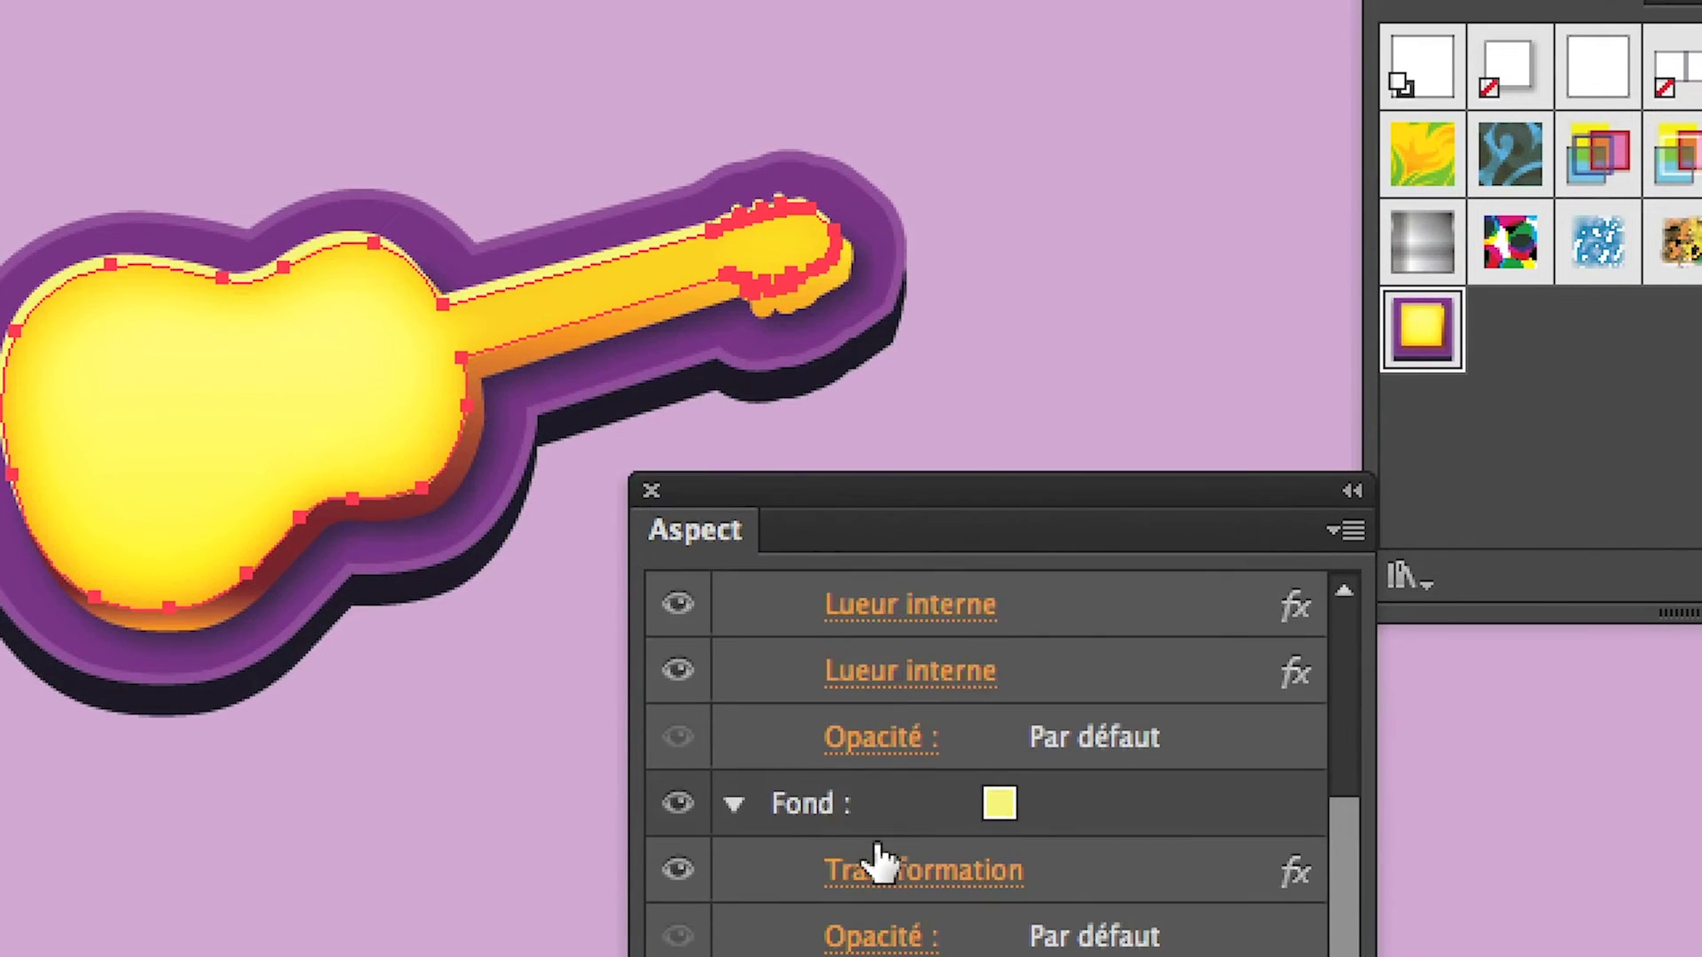
scroll(873, 851, "down", 2)
scroll(869, 851, "down", 10)
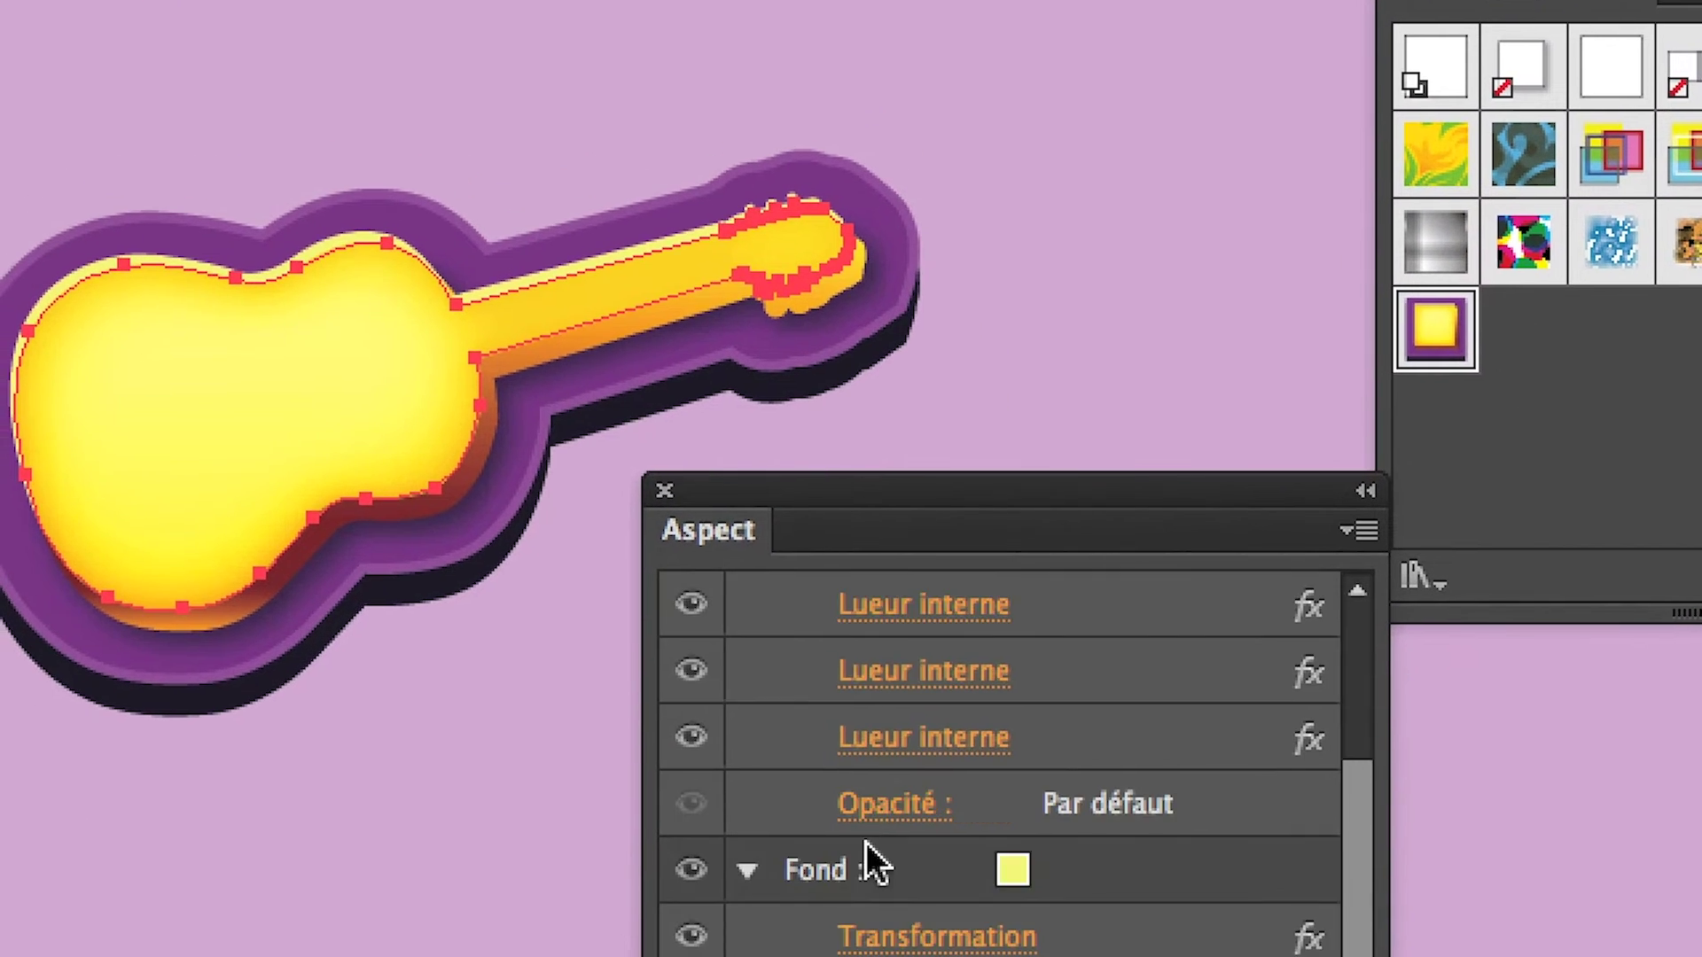
left_click(887, 855)
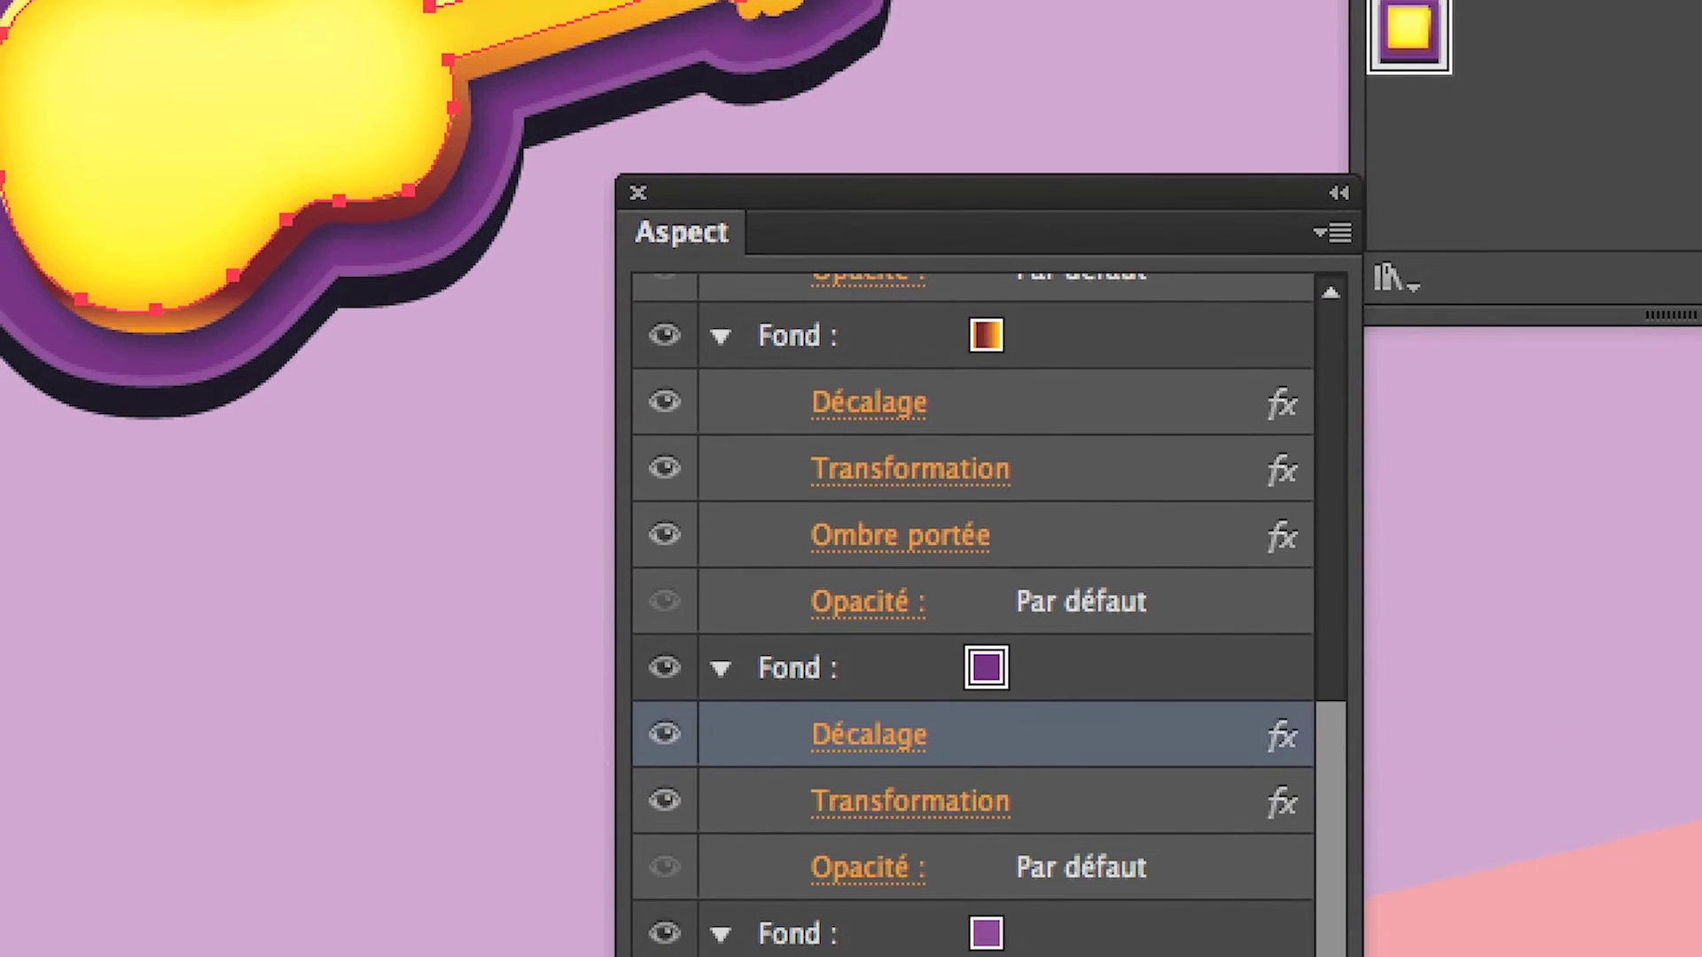
left_click(874, 772)
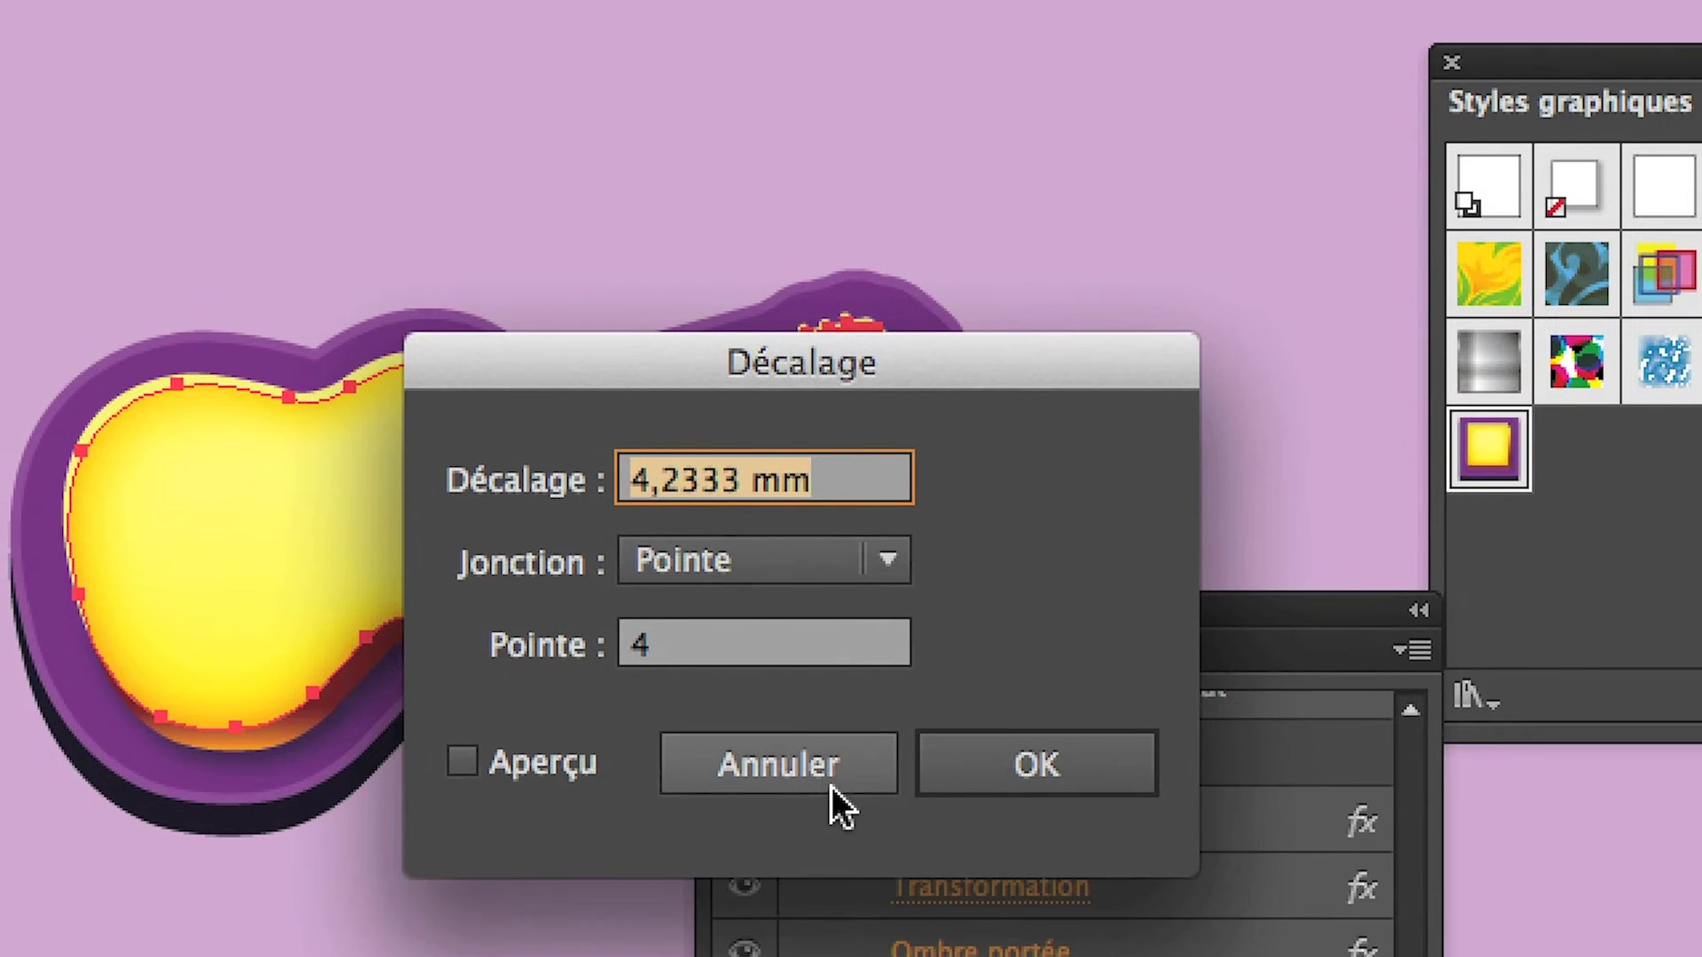
left_click(798, 727)
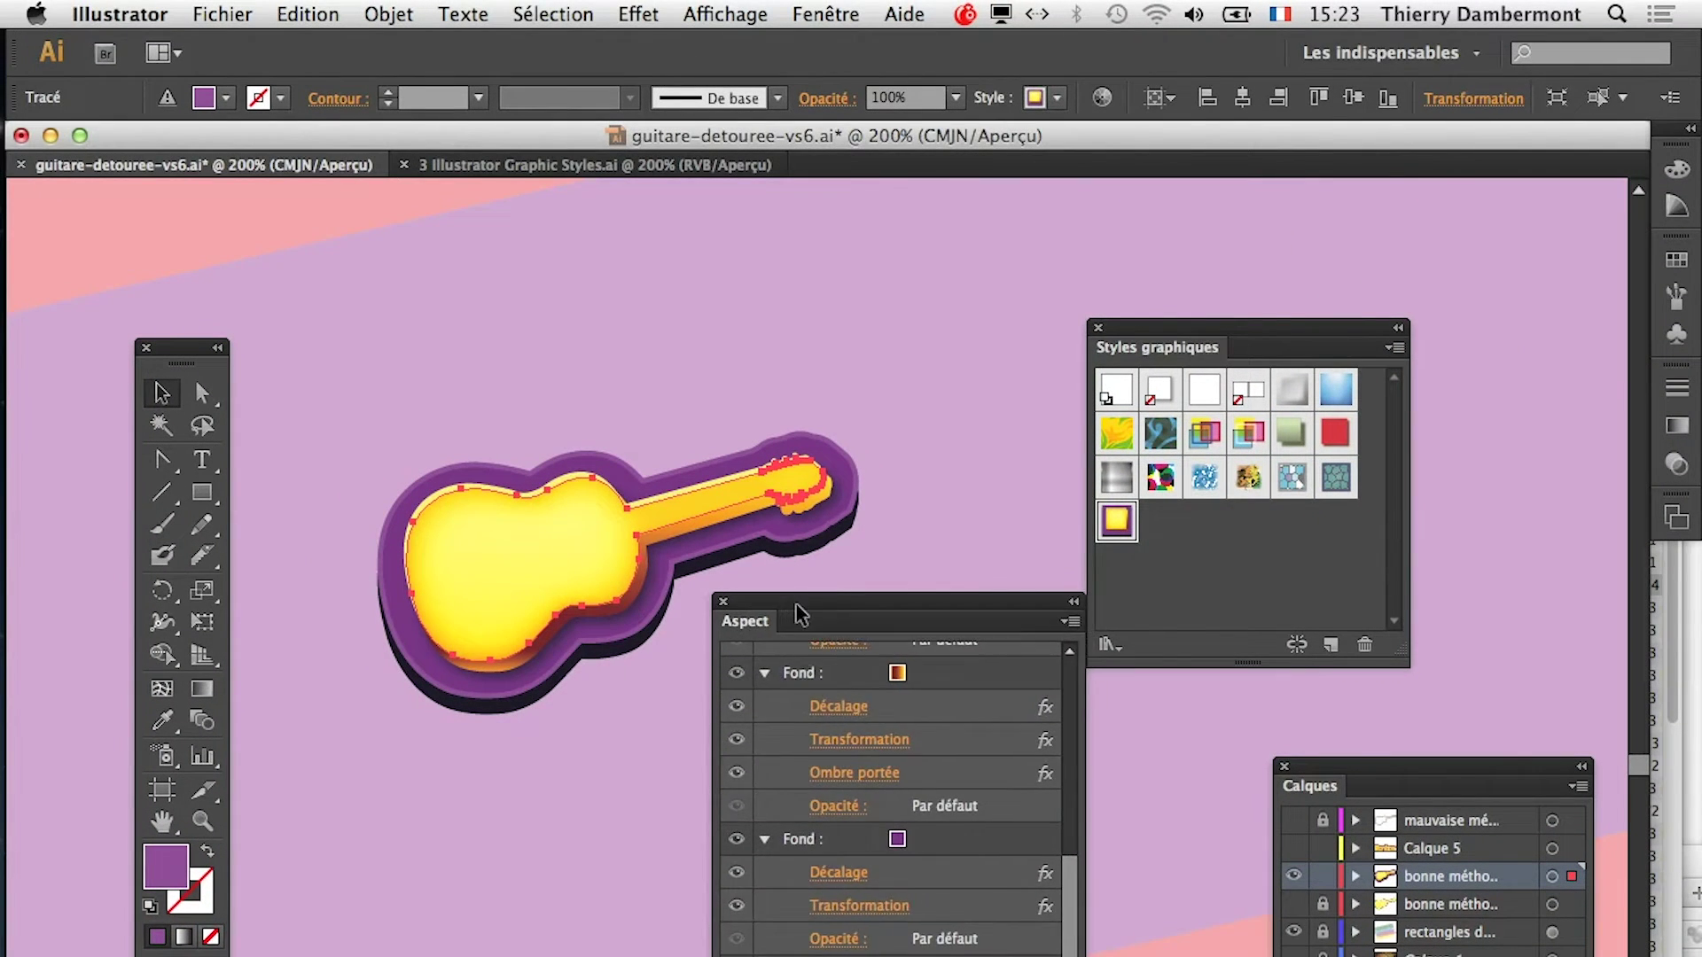
Scale the guitar up with the Free Transform tool until it spans most of the artboard's width
left_click_drag(801, 614, 1003, 654)
scroll(707, 663, "down", 4)
scroll(706, 663, "down", 1)
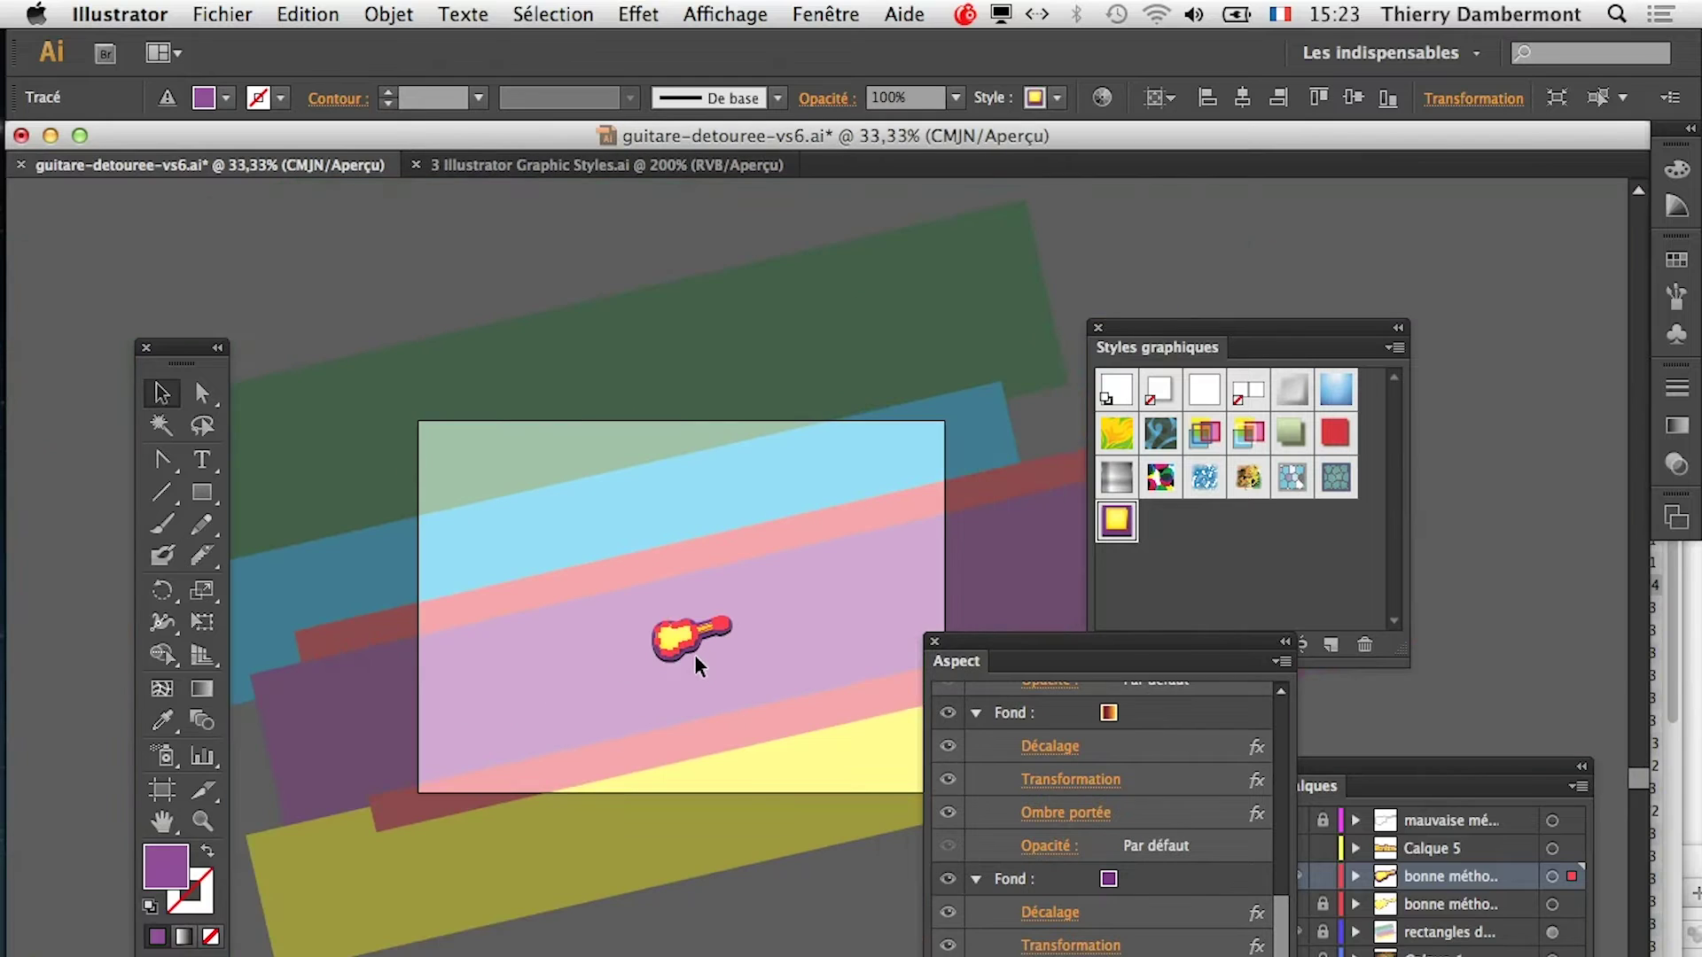
left_click(202, 621)
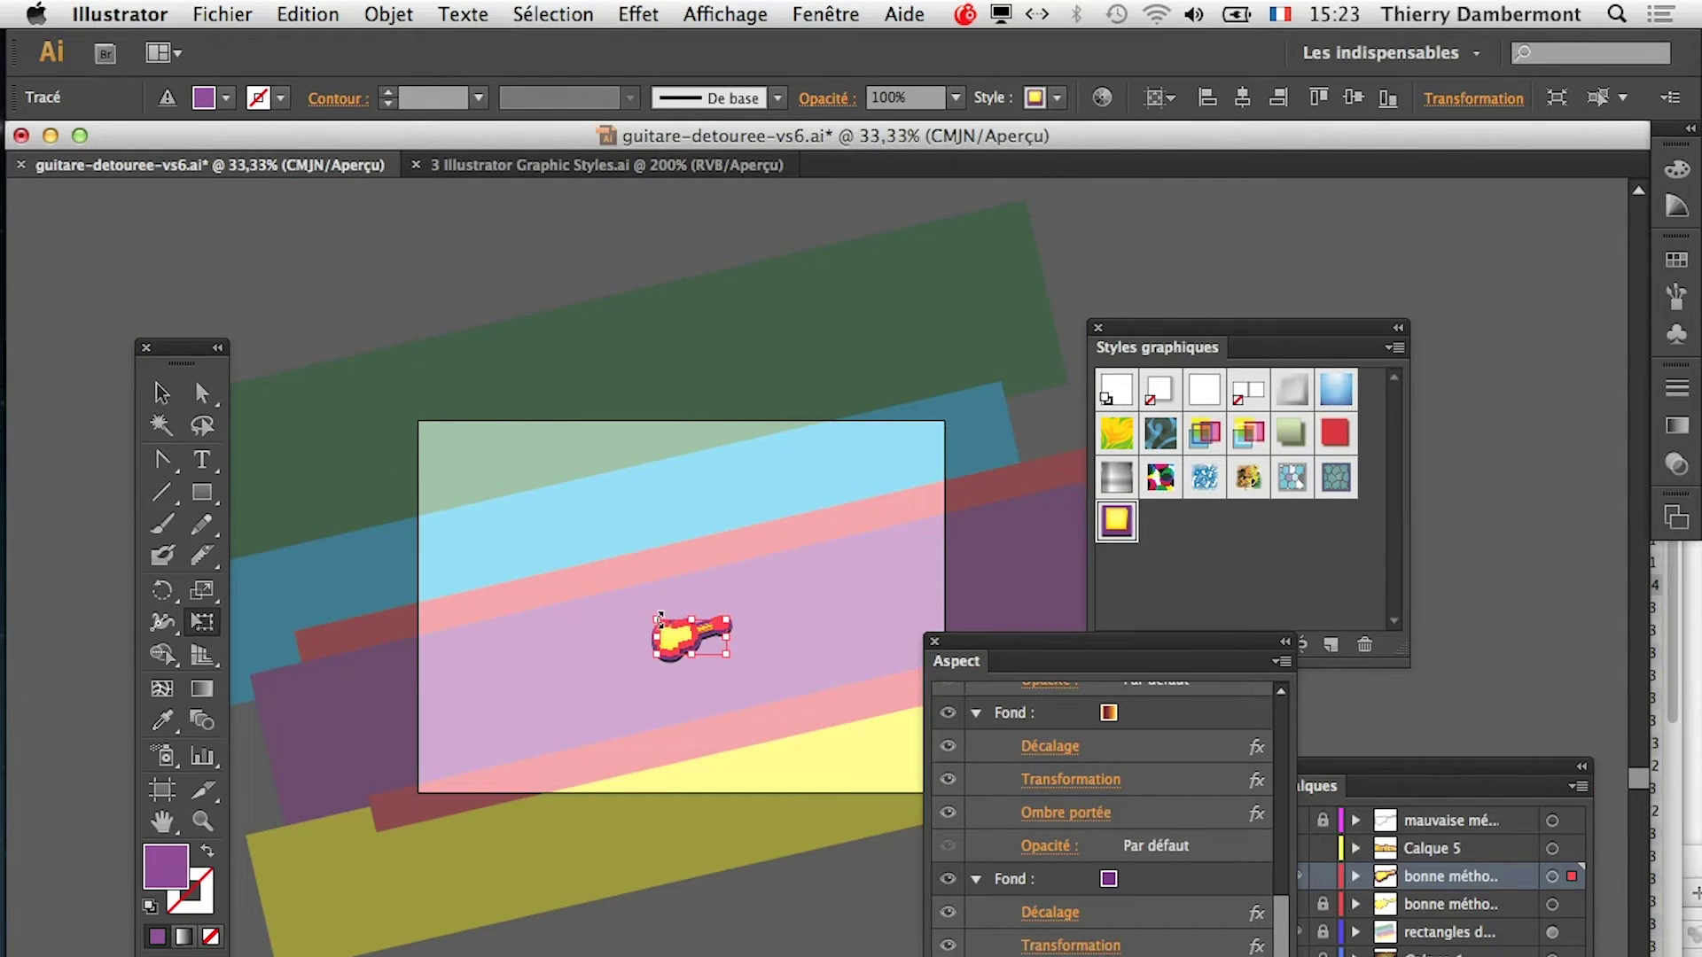
left_click_drag(607, 595, 496, 529)
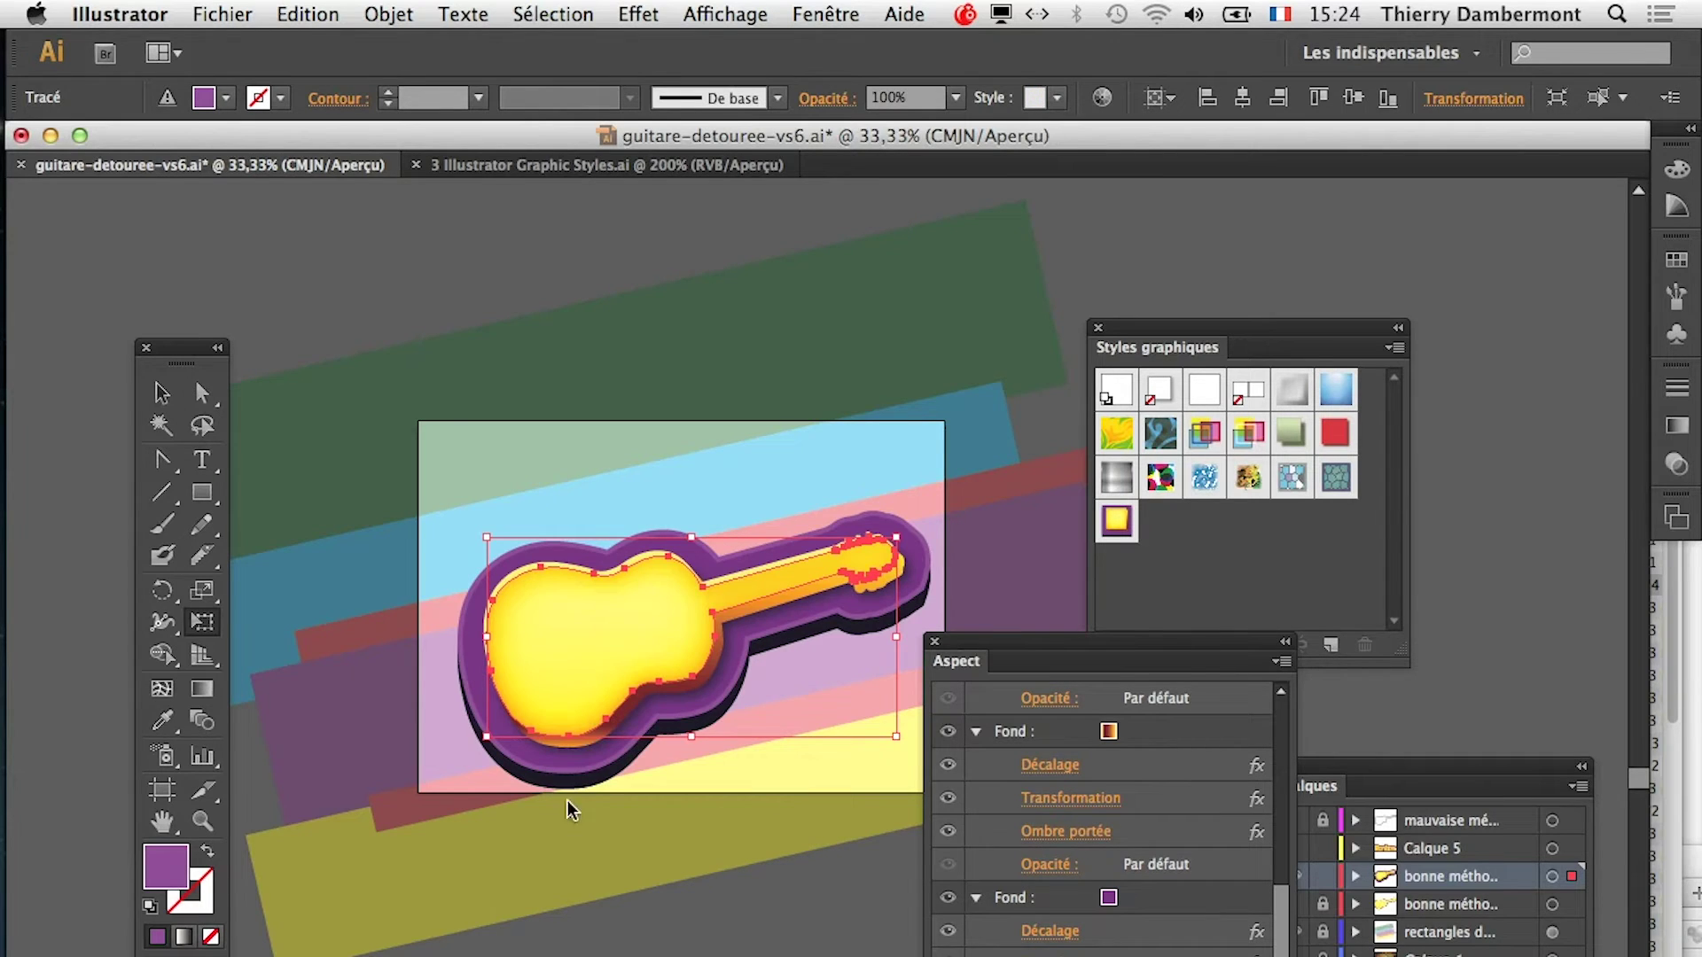
scroll(685, 747, "up", 1)
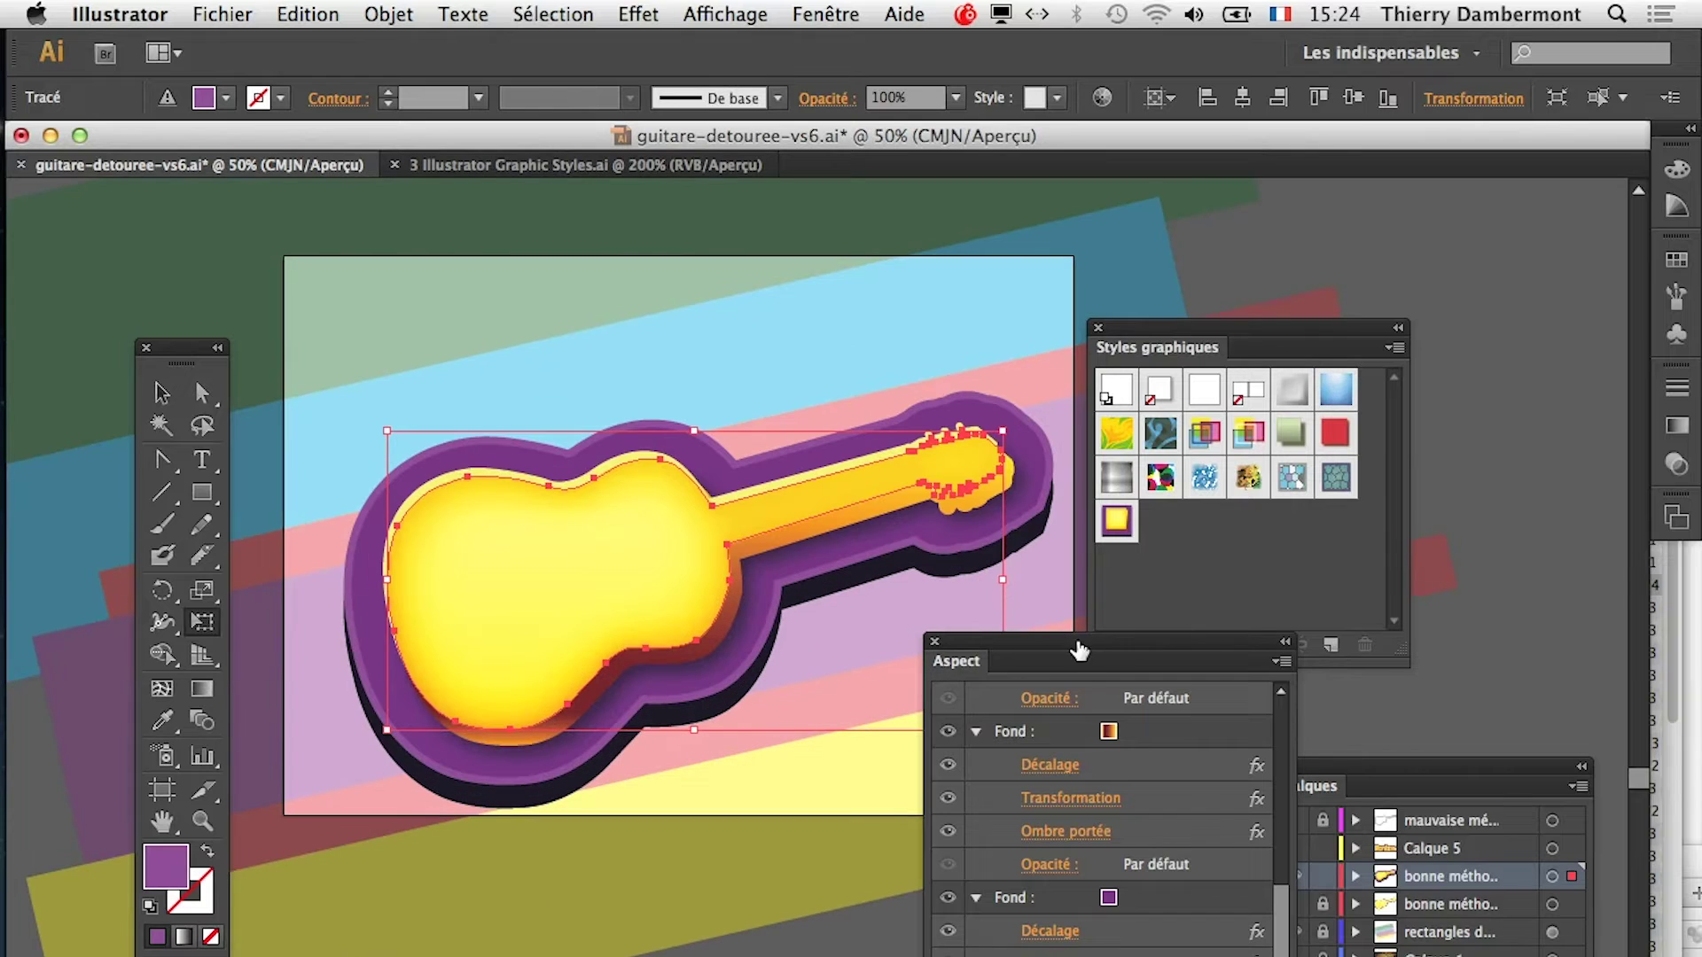
Enlarge the Aspect panel and examine the Décalage settings of both purple fills on the scaled-up guitar, leaving them unchanged
left_click_drag(1080, 651, 944, 387)
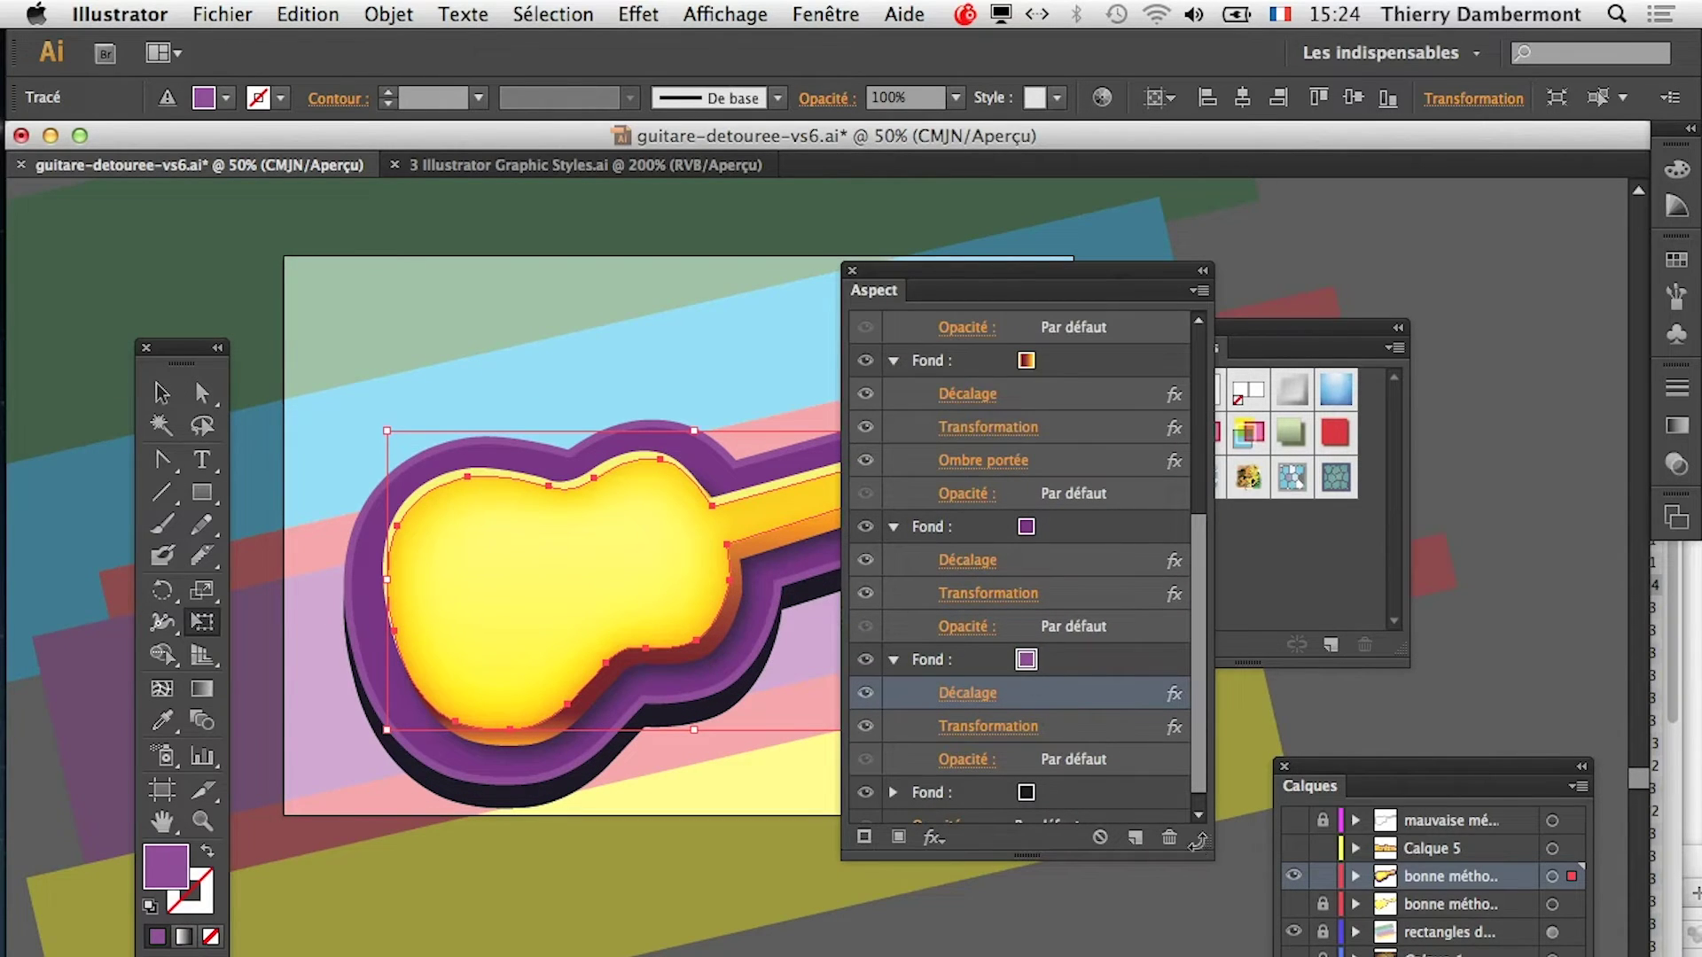
left_click_drag(1199, 840, 1206, 956)
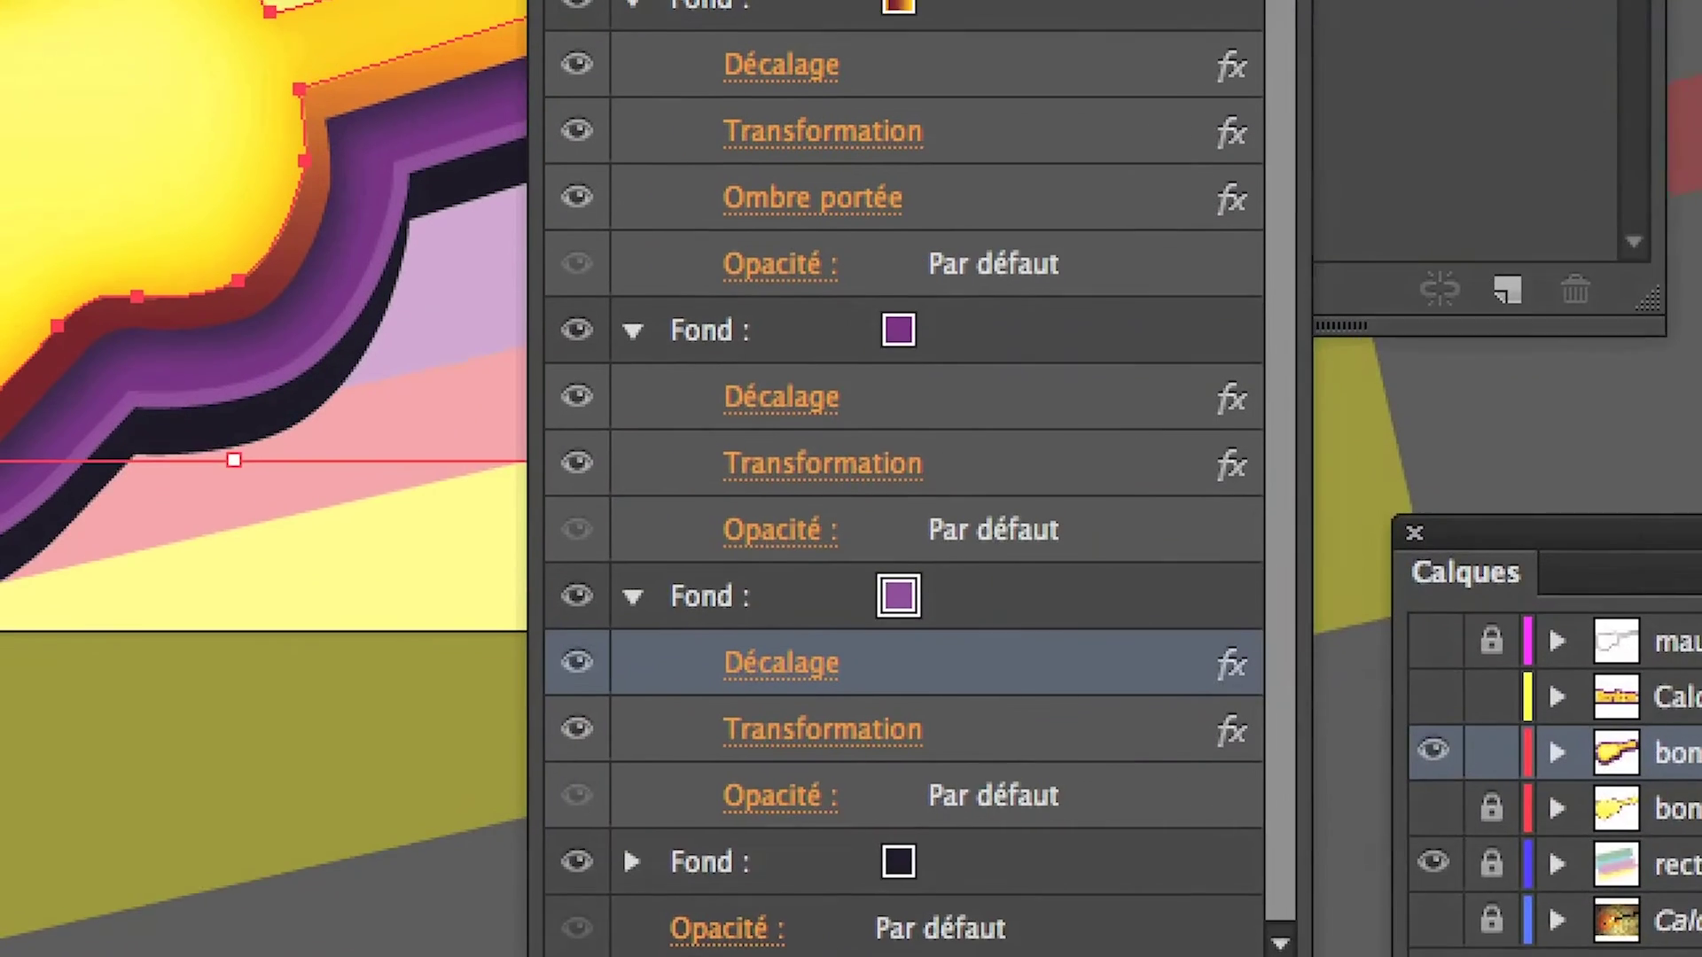
left_click(785, 406)
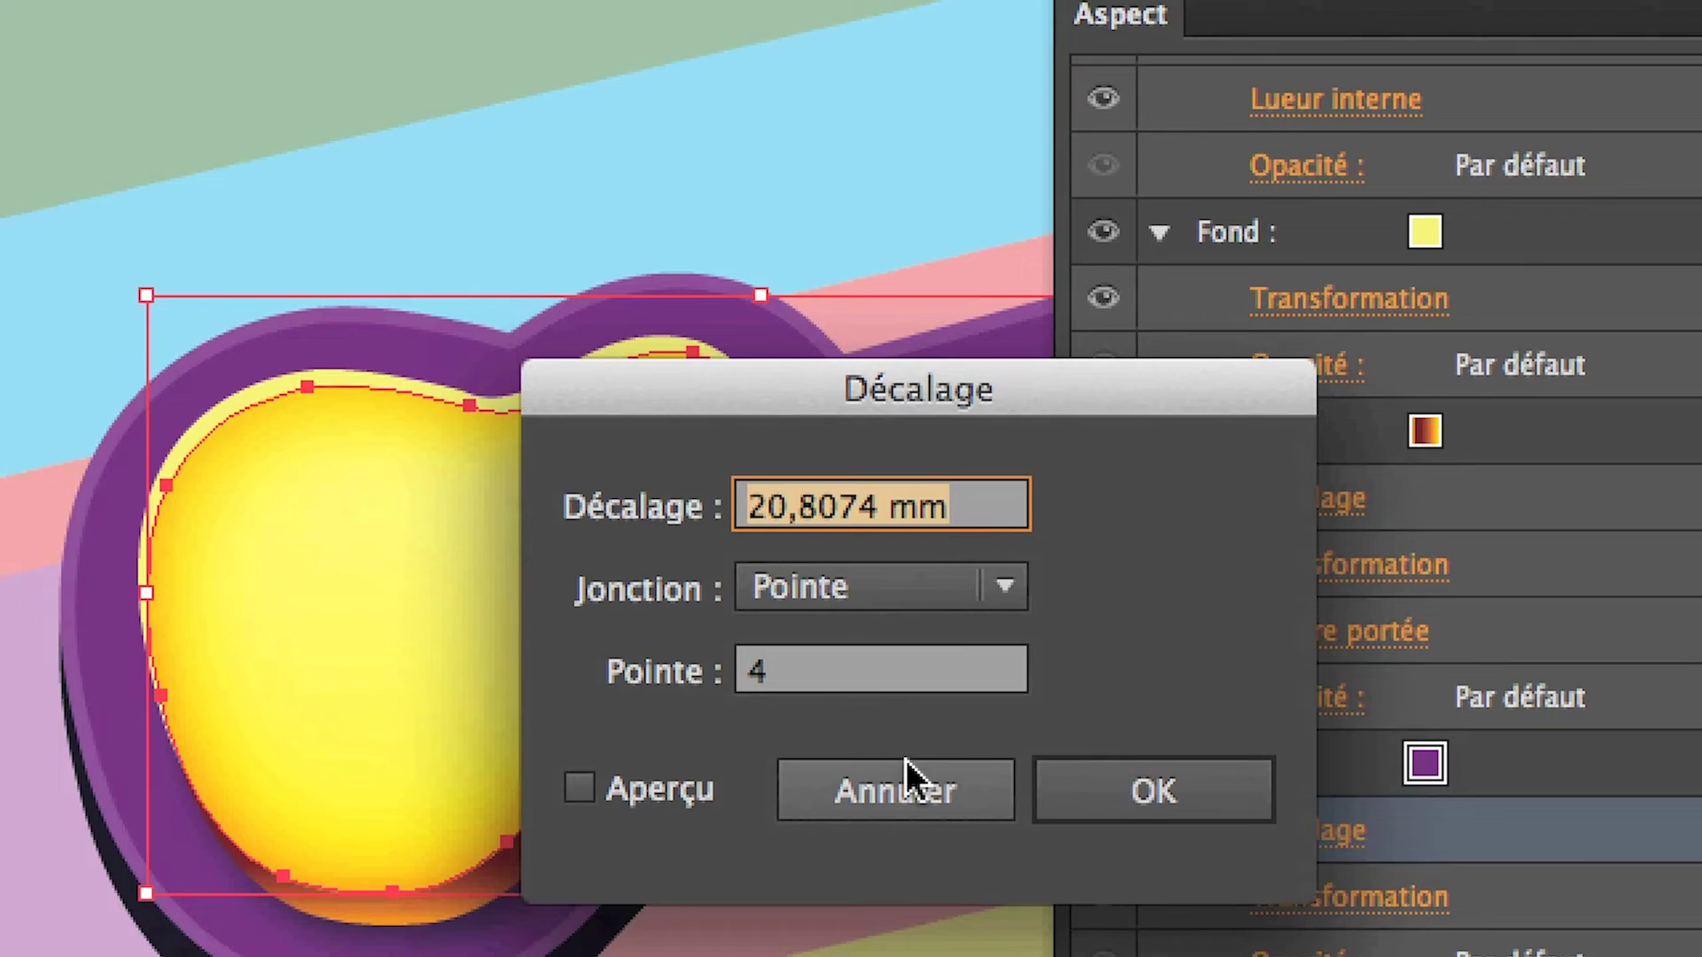
left_click(918, 891)
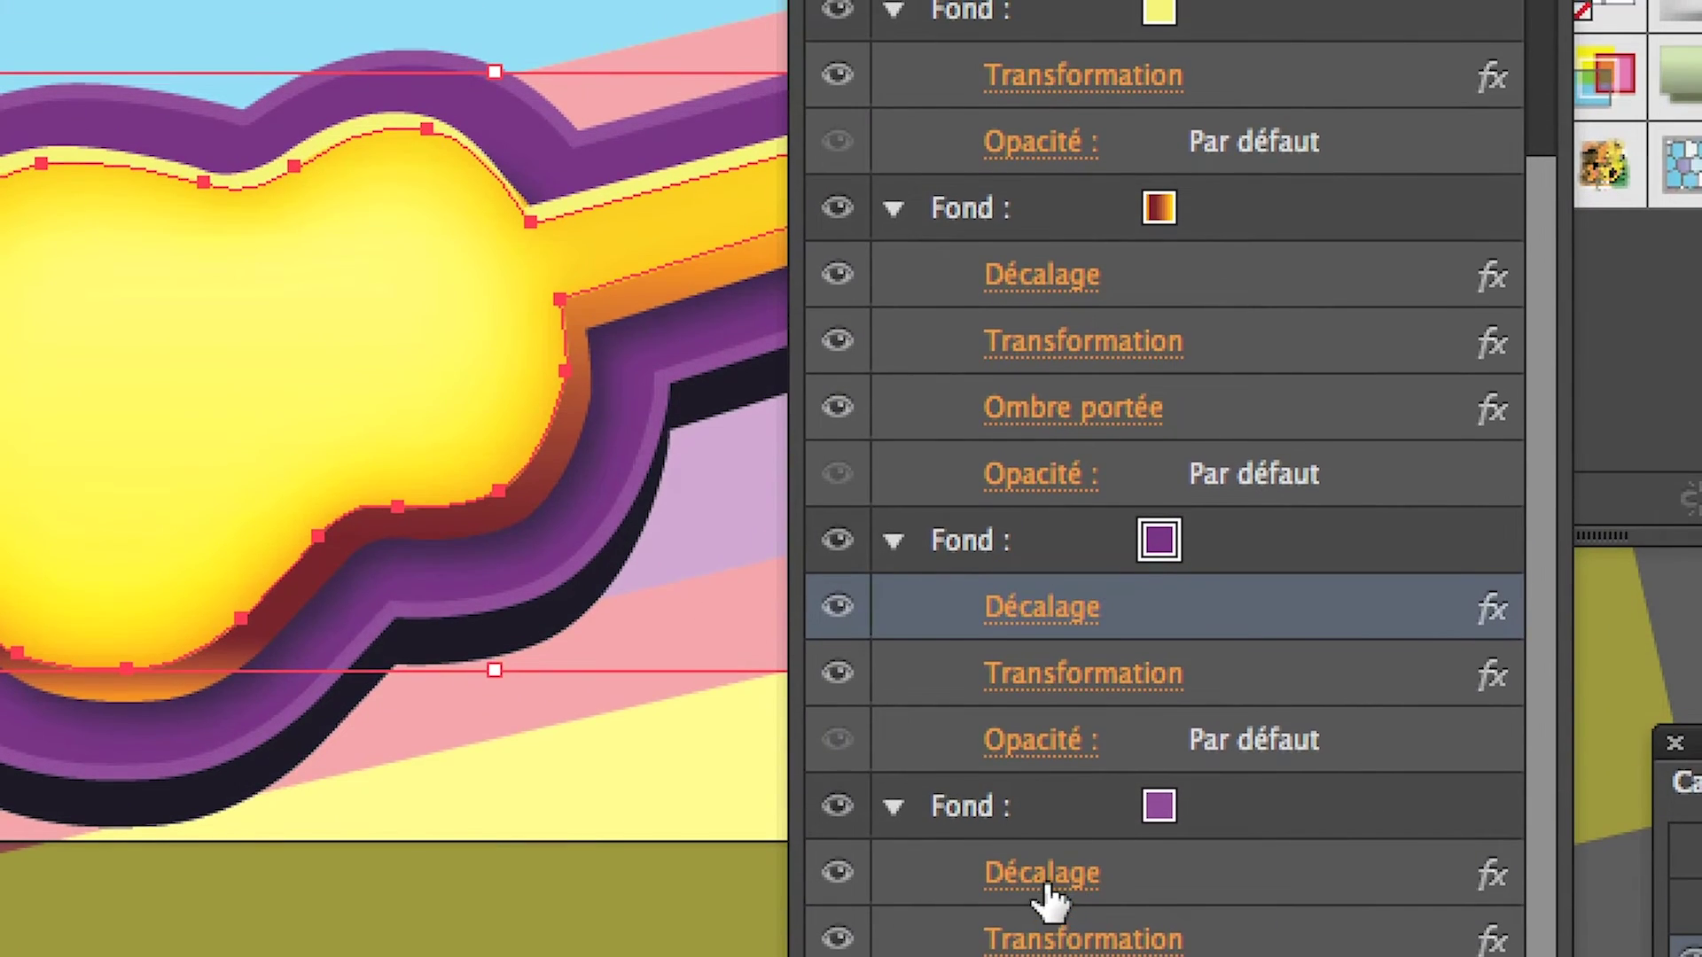
left_click(1145, 884)
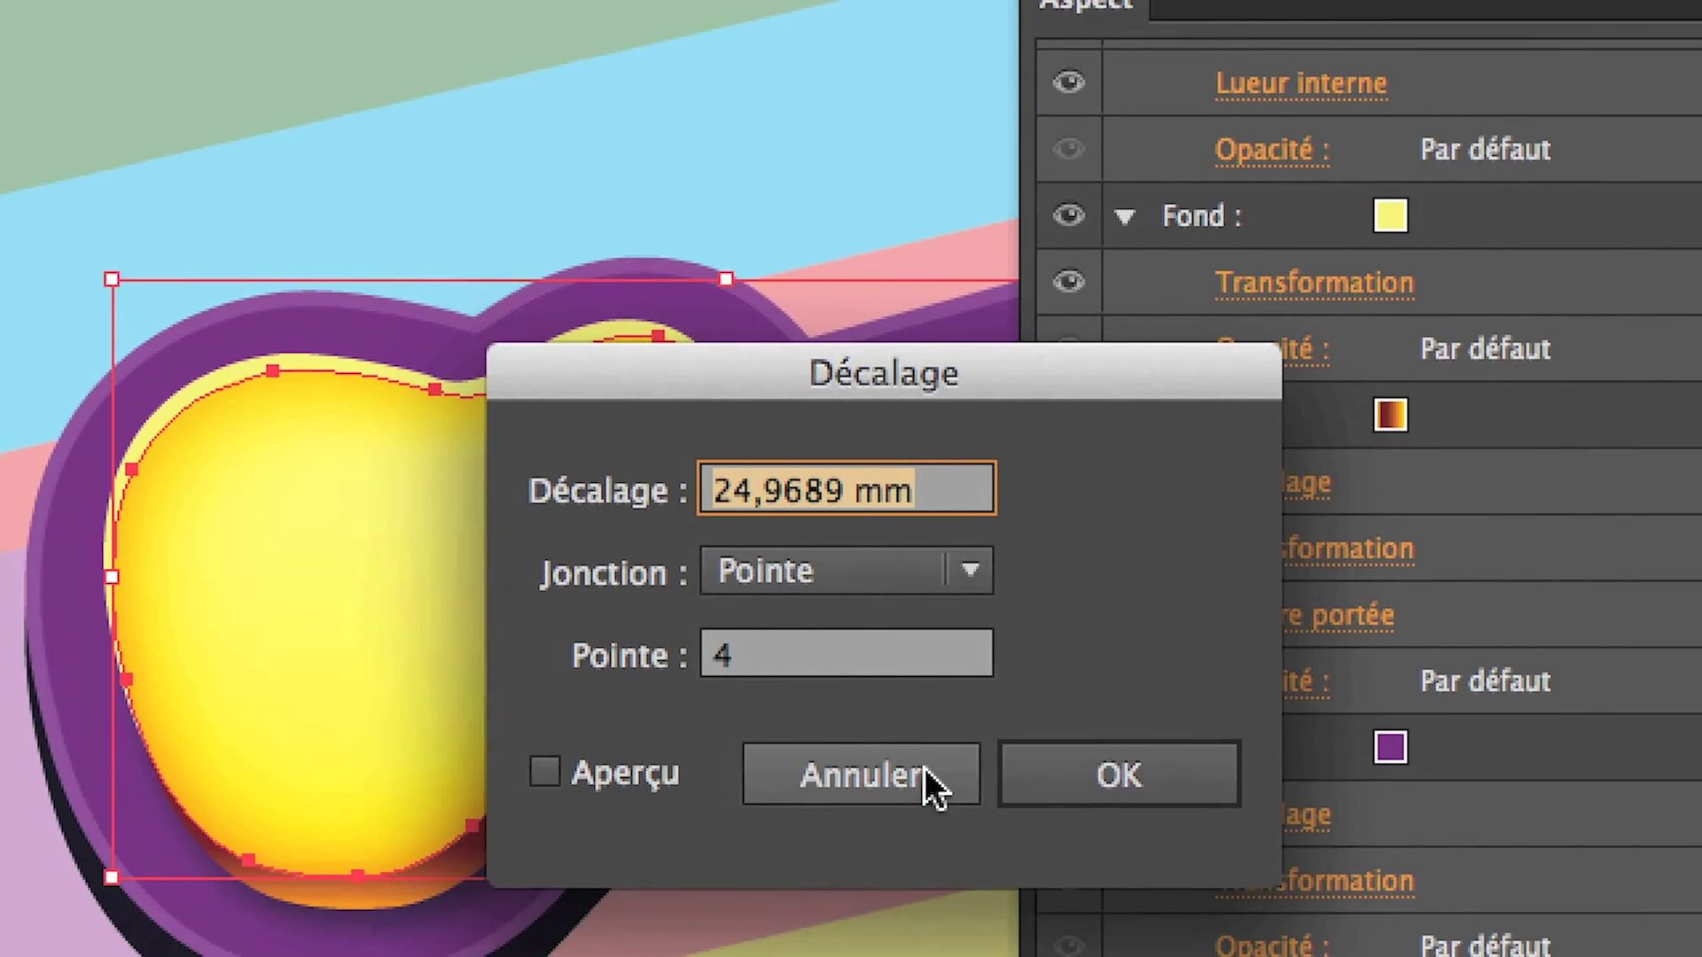
left_click(971, 850)
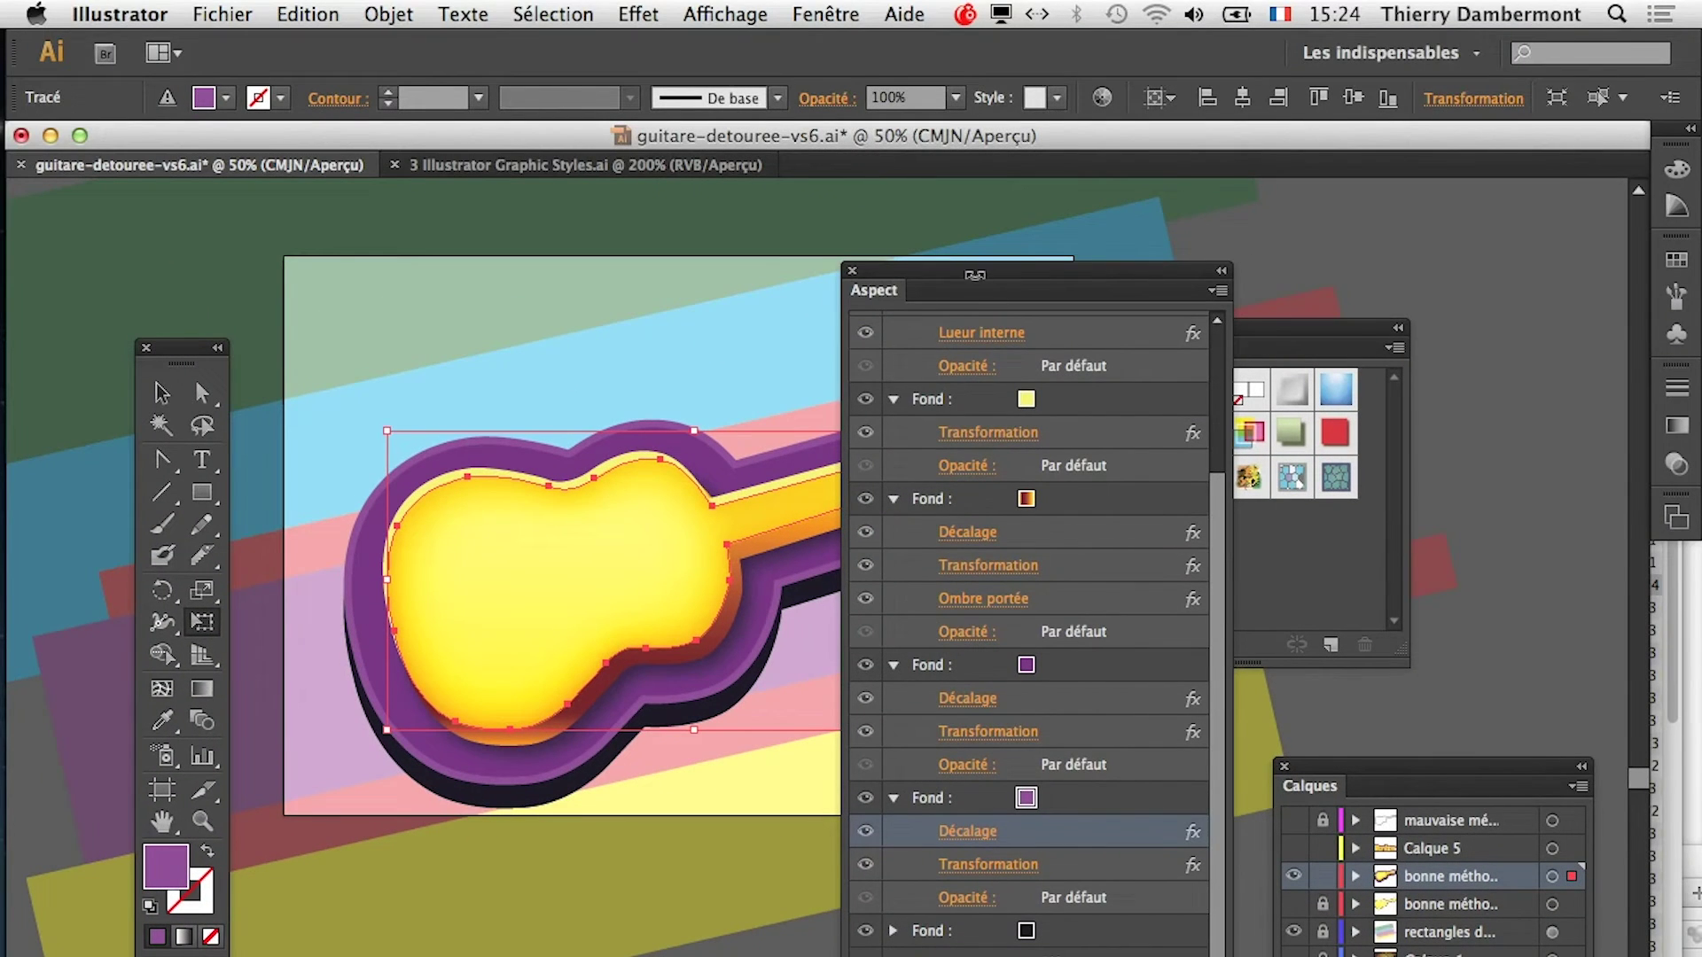
Save the scaled-up guitar's complete appearance as a new graphic style after the original Bonbon style
left_click_drag(979, 284, 798, 482)
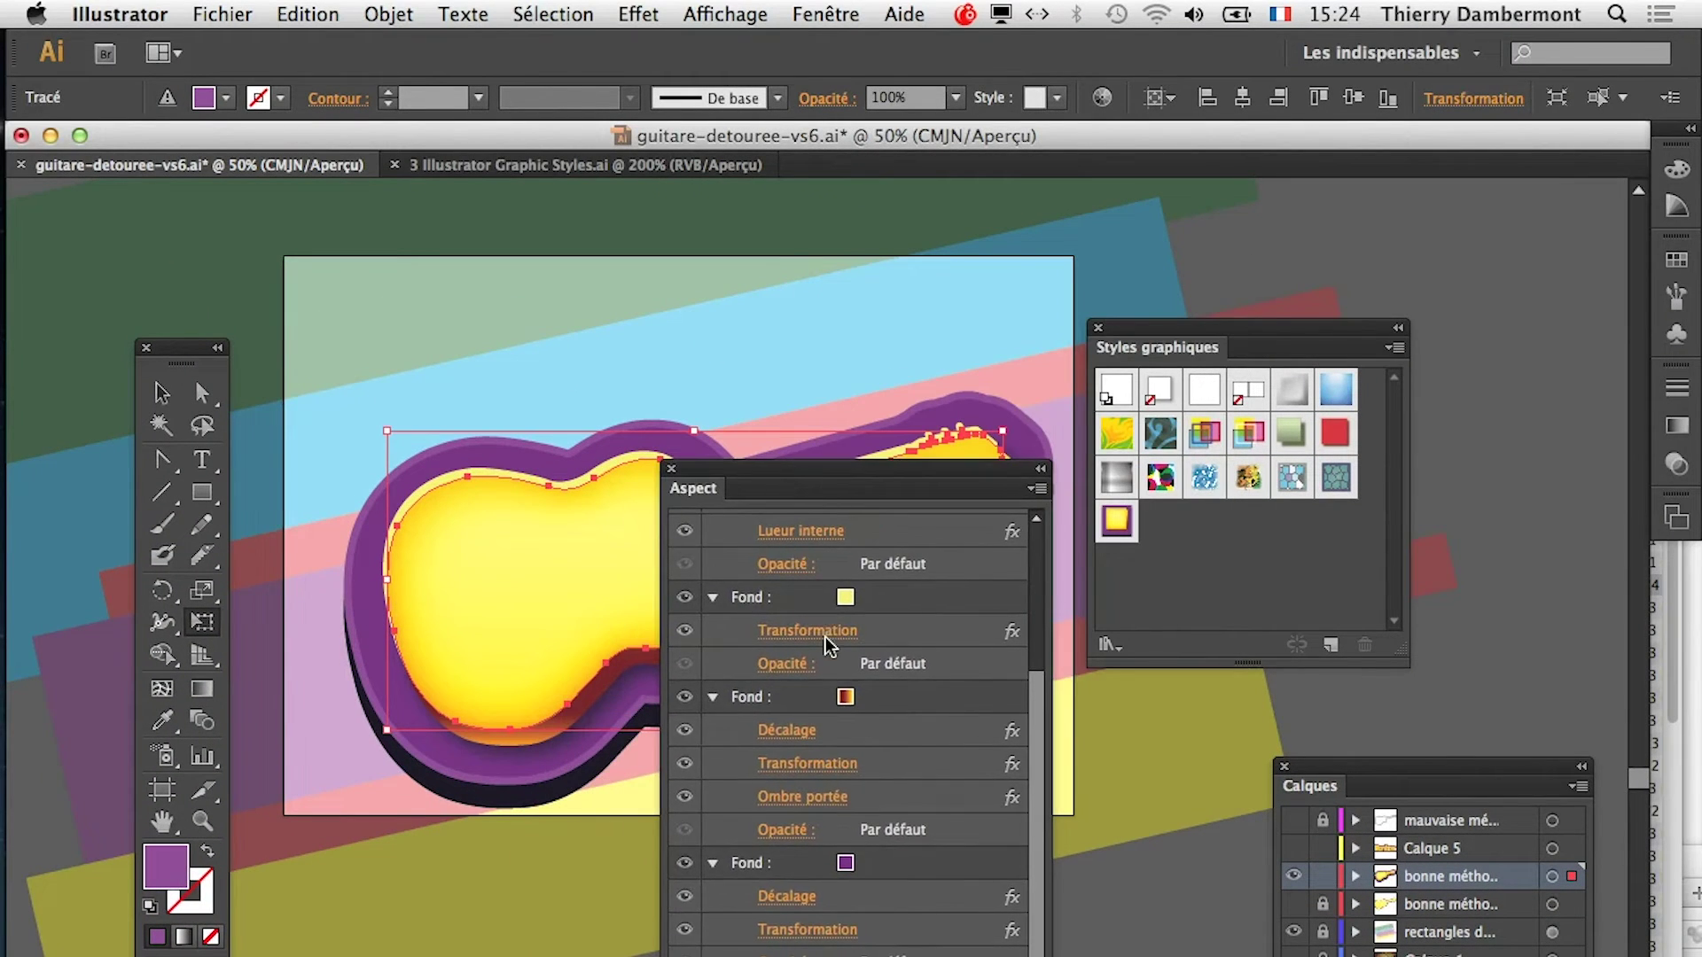
scroll(829, 646, "up", 5)
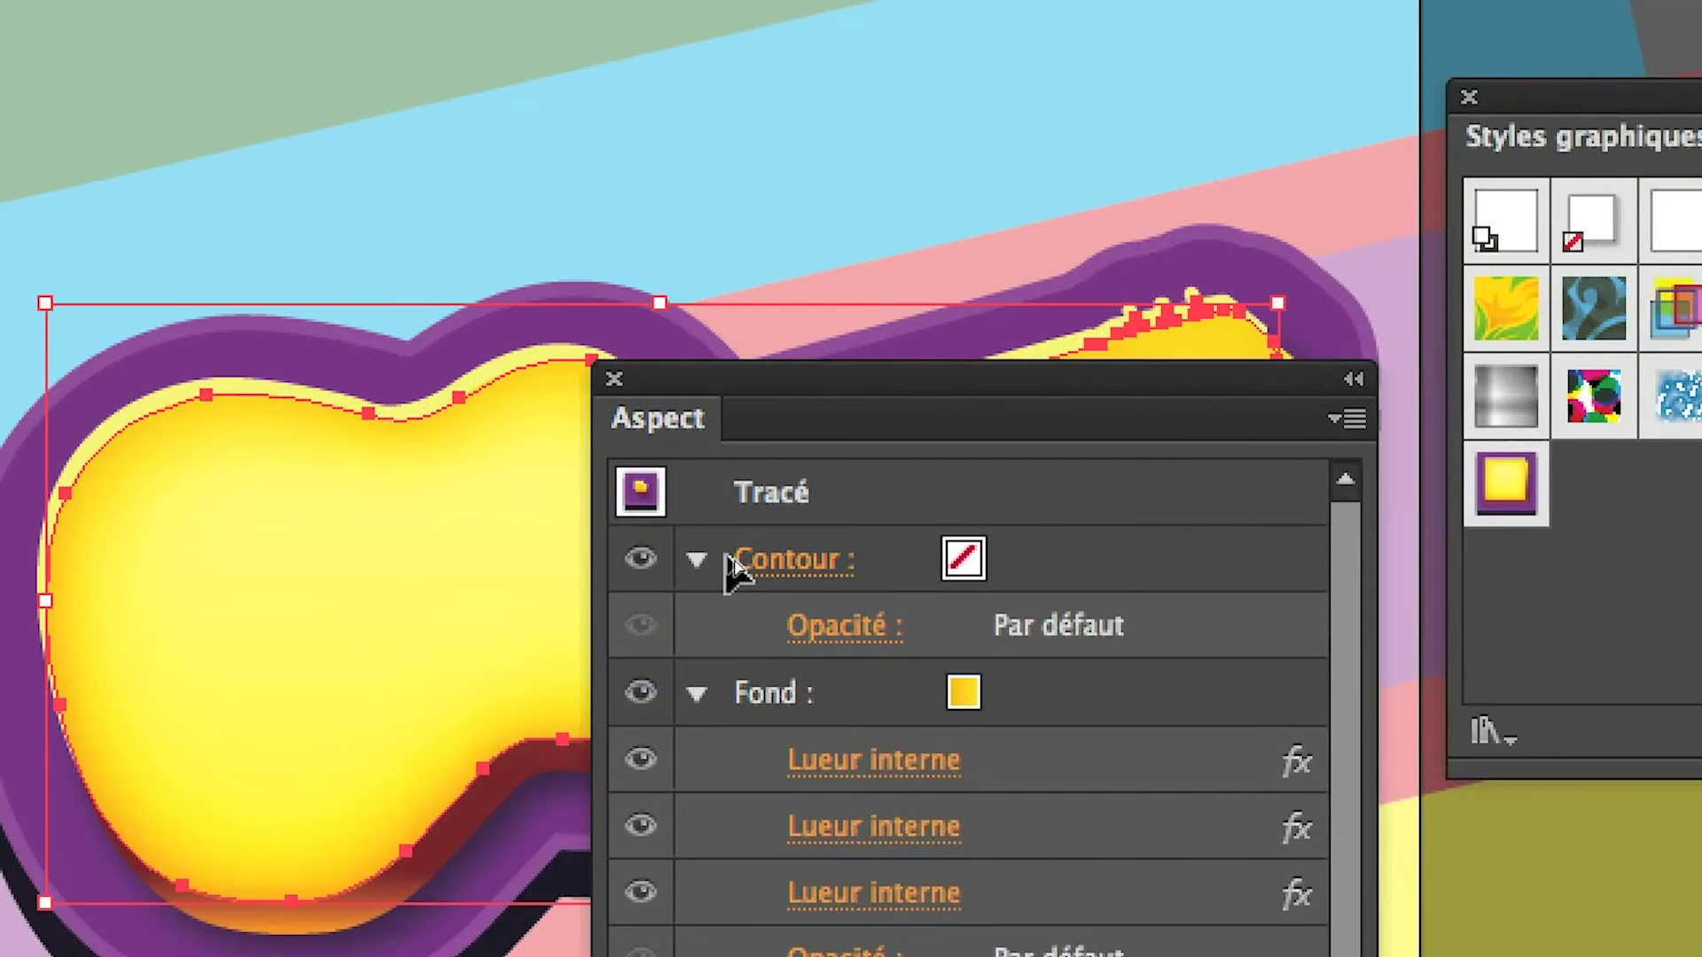
left_click(709, 513)
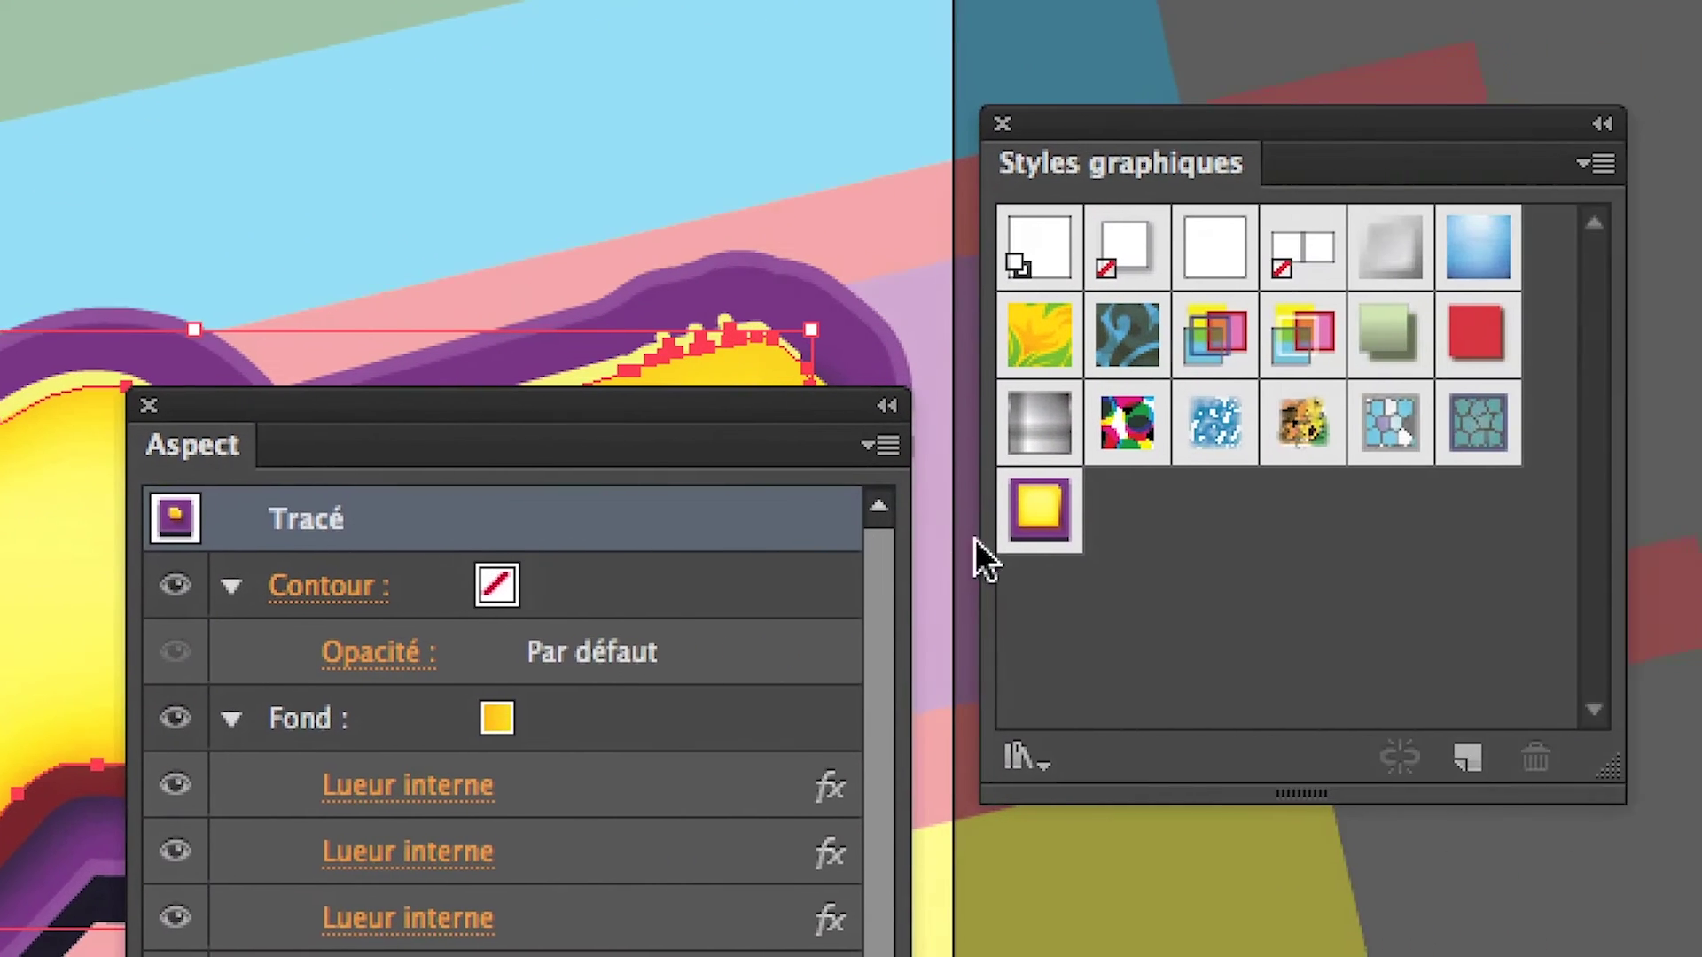
left_click_drag(975, 539, 1019, 533)
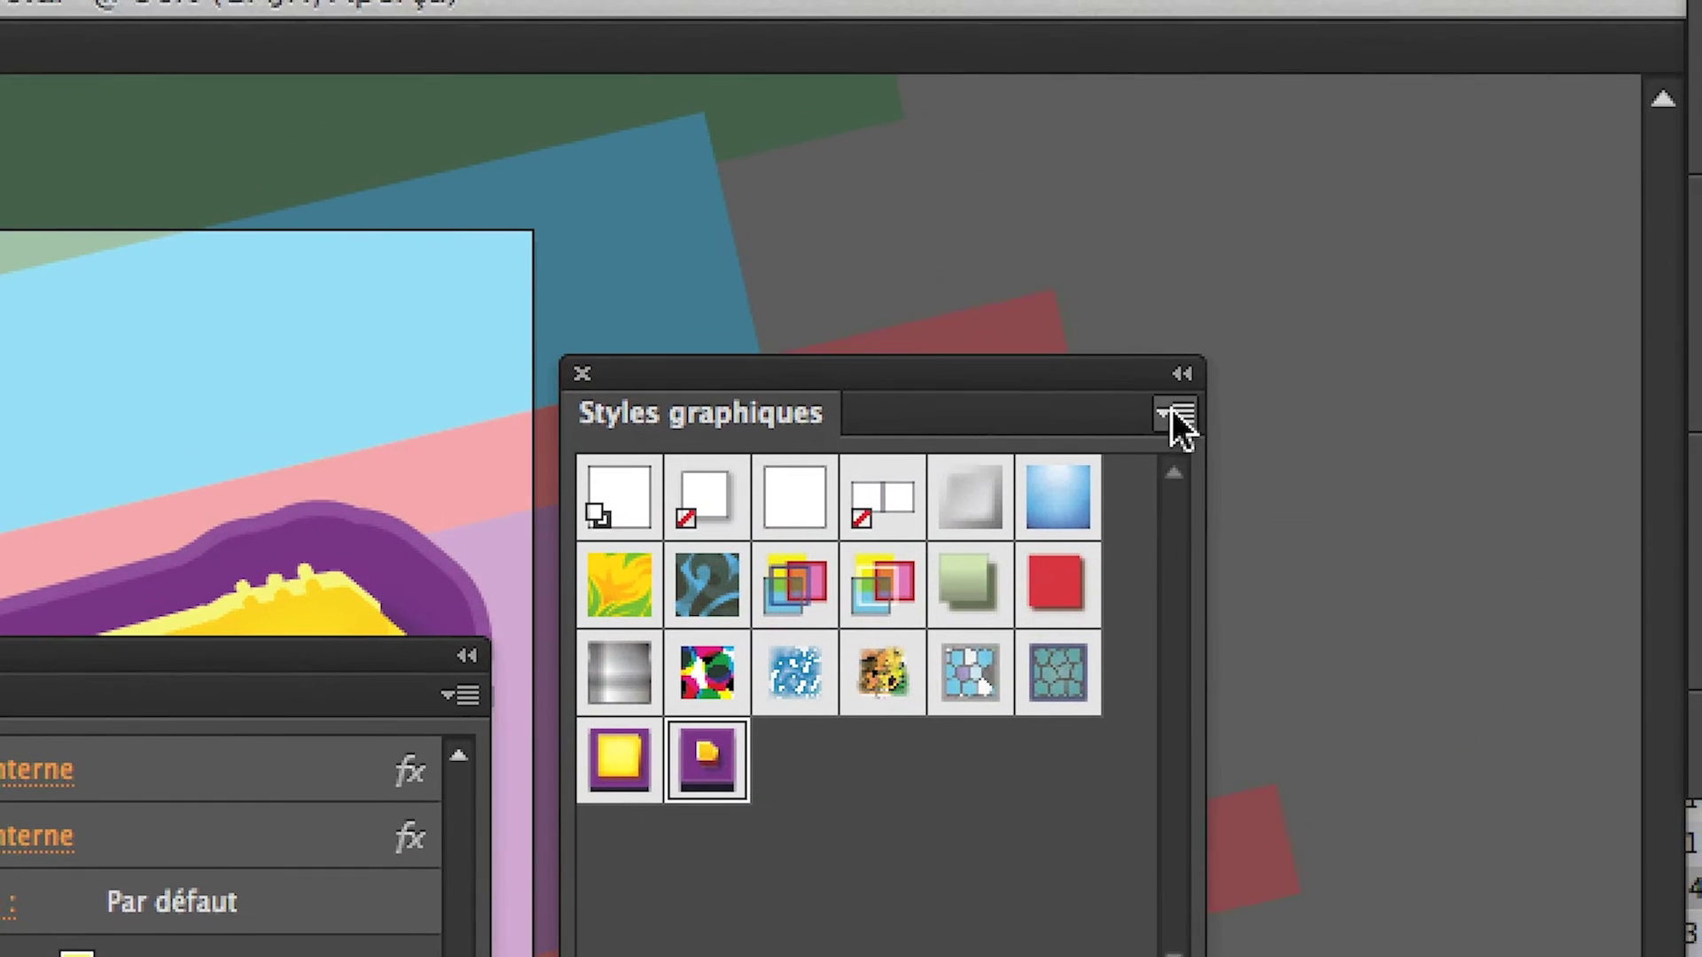
Rename the new graphic style bonbon pour objet A3
left_click(1174, 413)
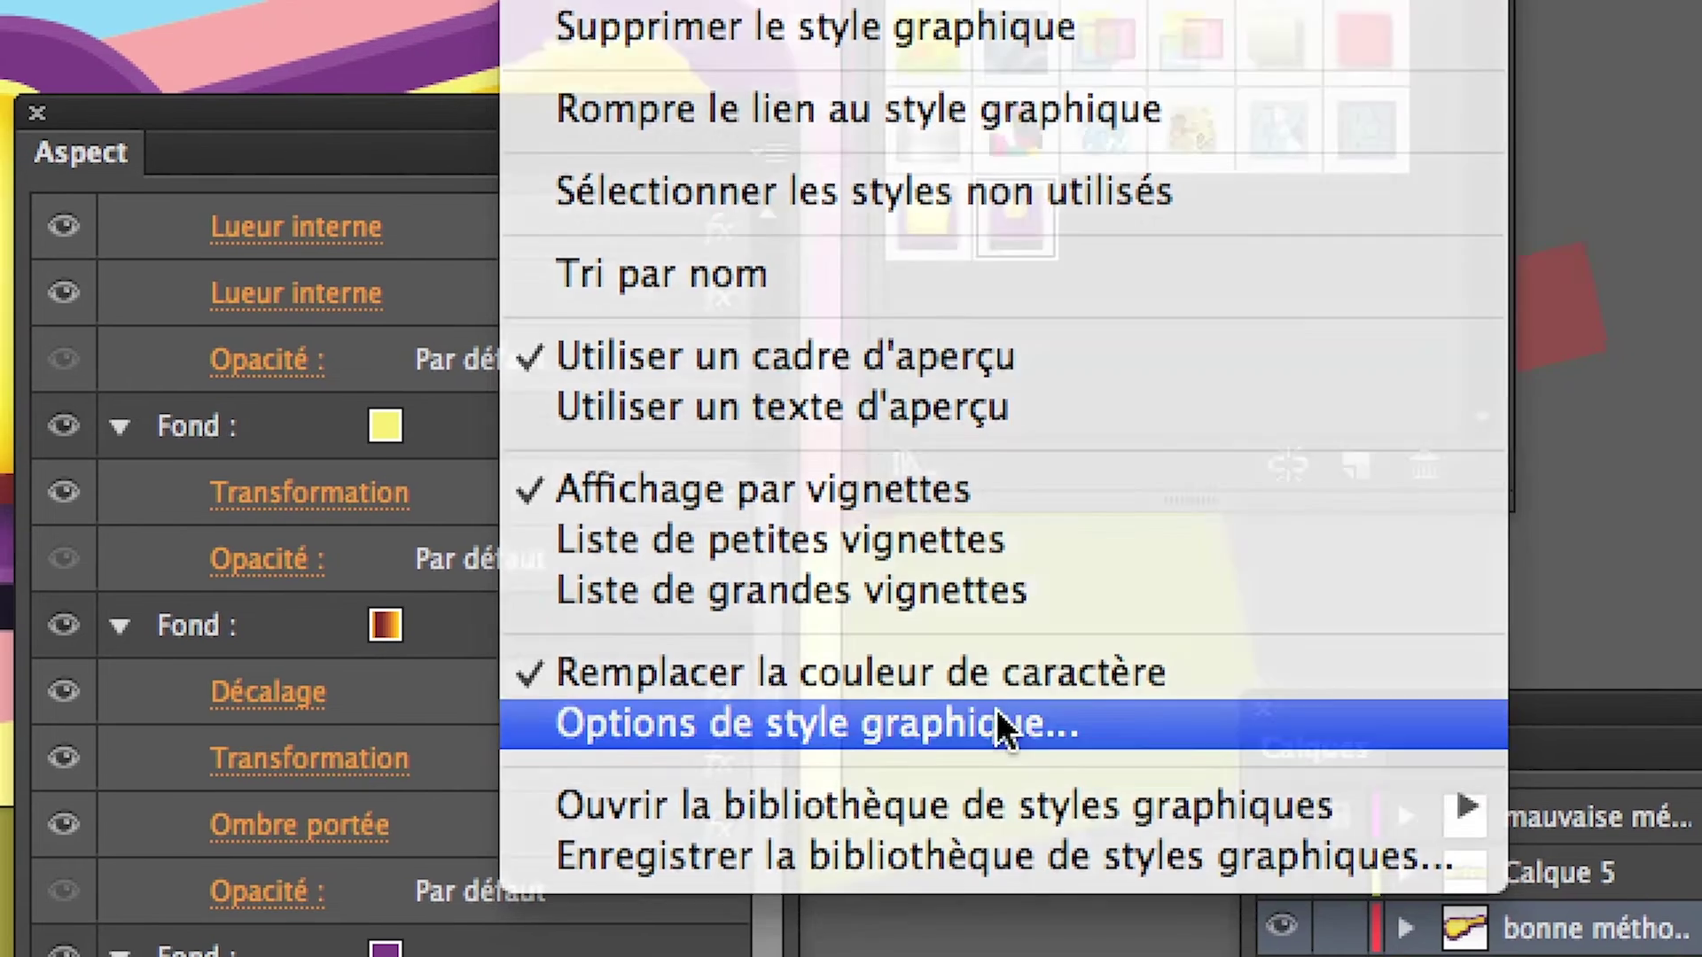
left_click(1003, 954)
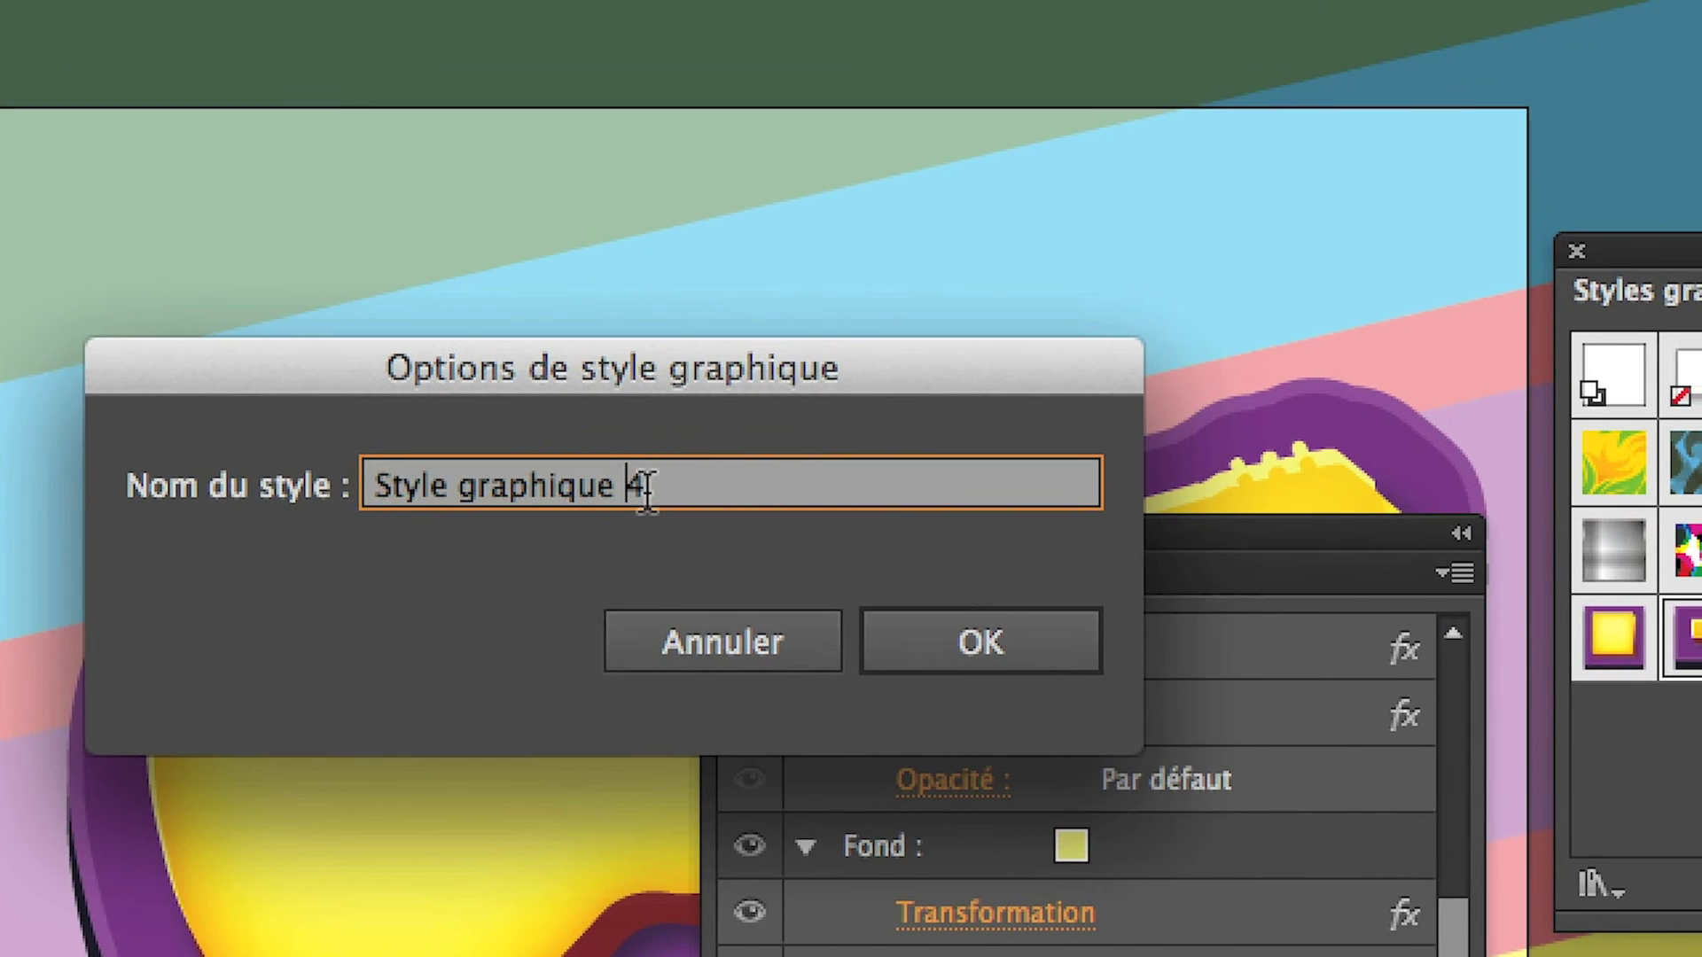
double_click(719, 469)
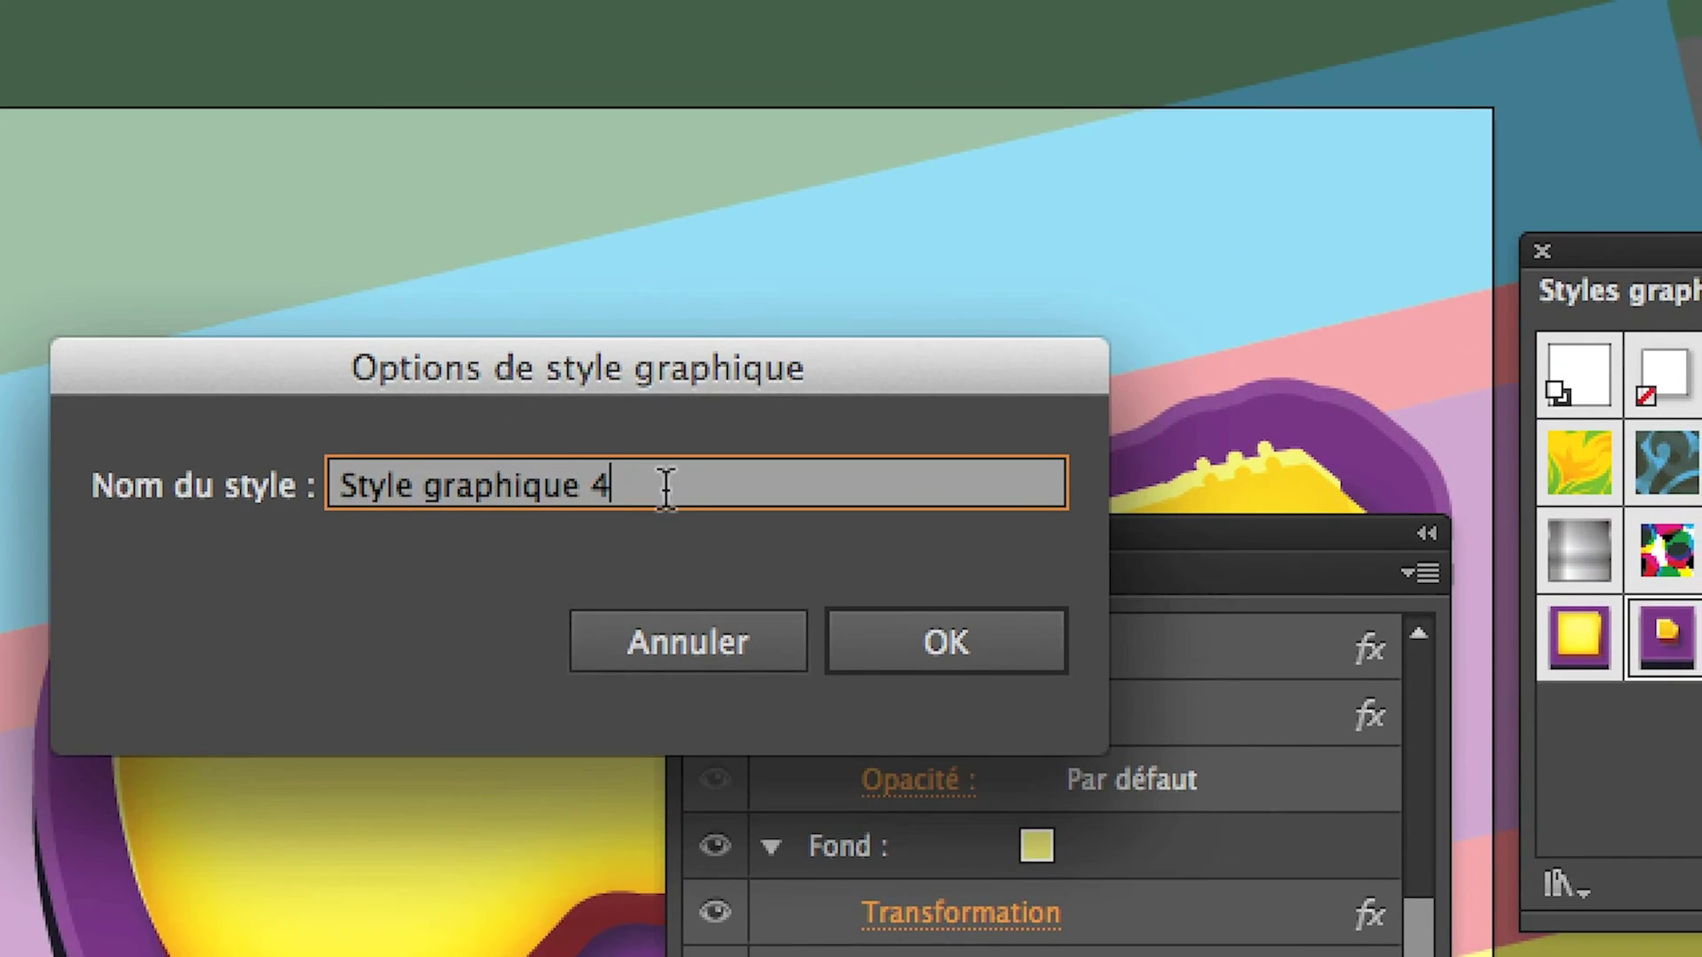
left_click_drag(679, 458, 418, 367)
type("bonbon pour objet A3")
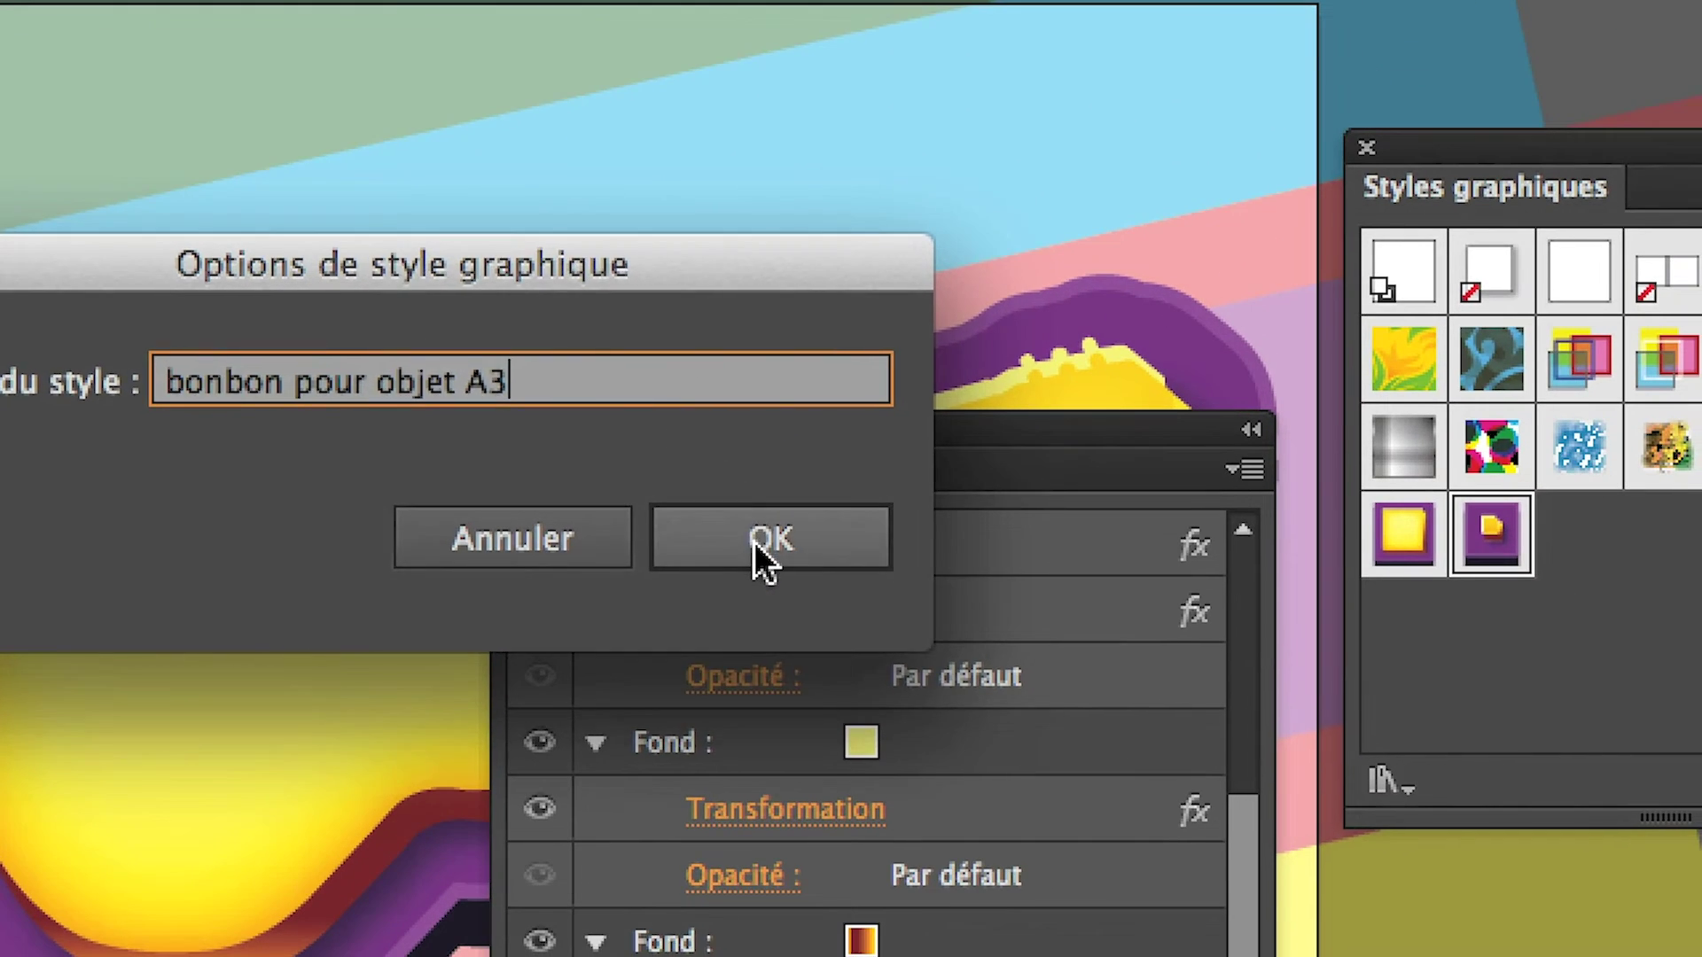
left_click(1131, 710)
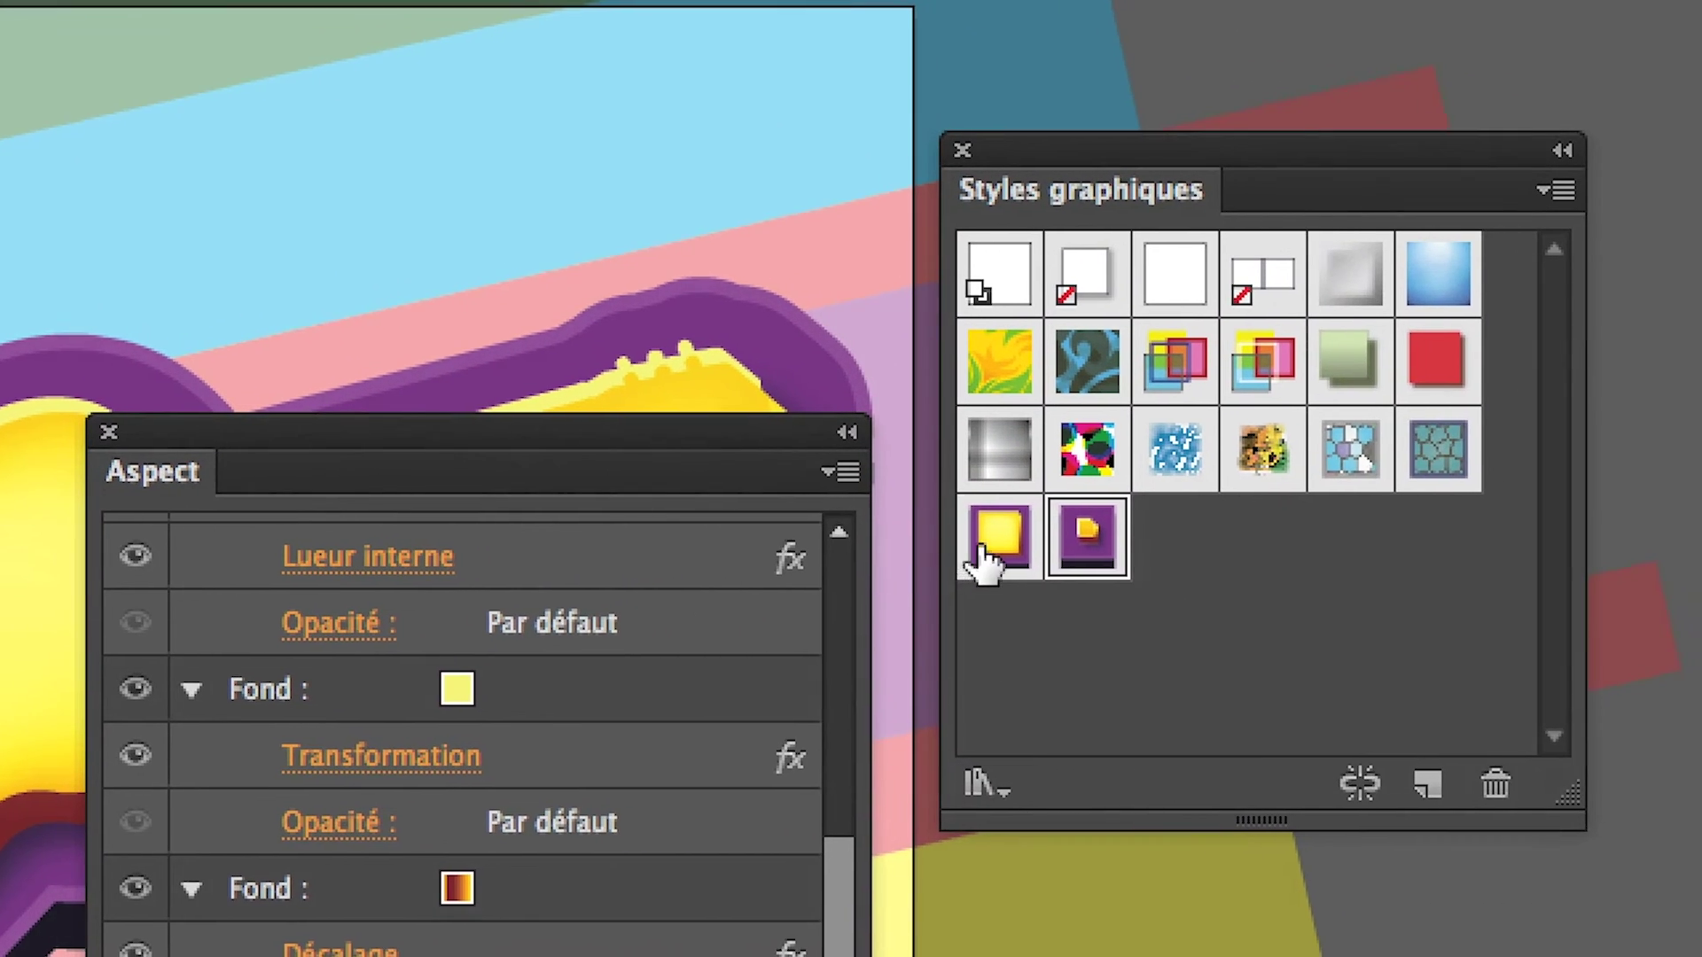
Rename the original Bonbon graphic style bonbon pour objet A7 and display the graphic styles as a list with small thumbnails
left_click(1271, 537)
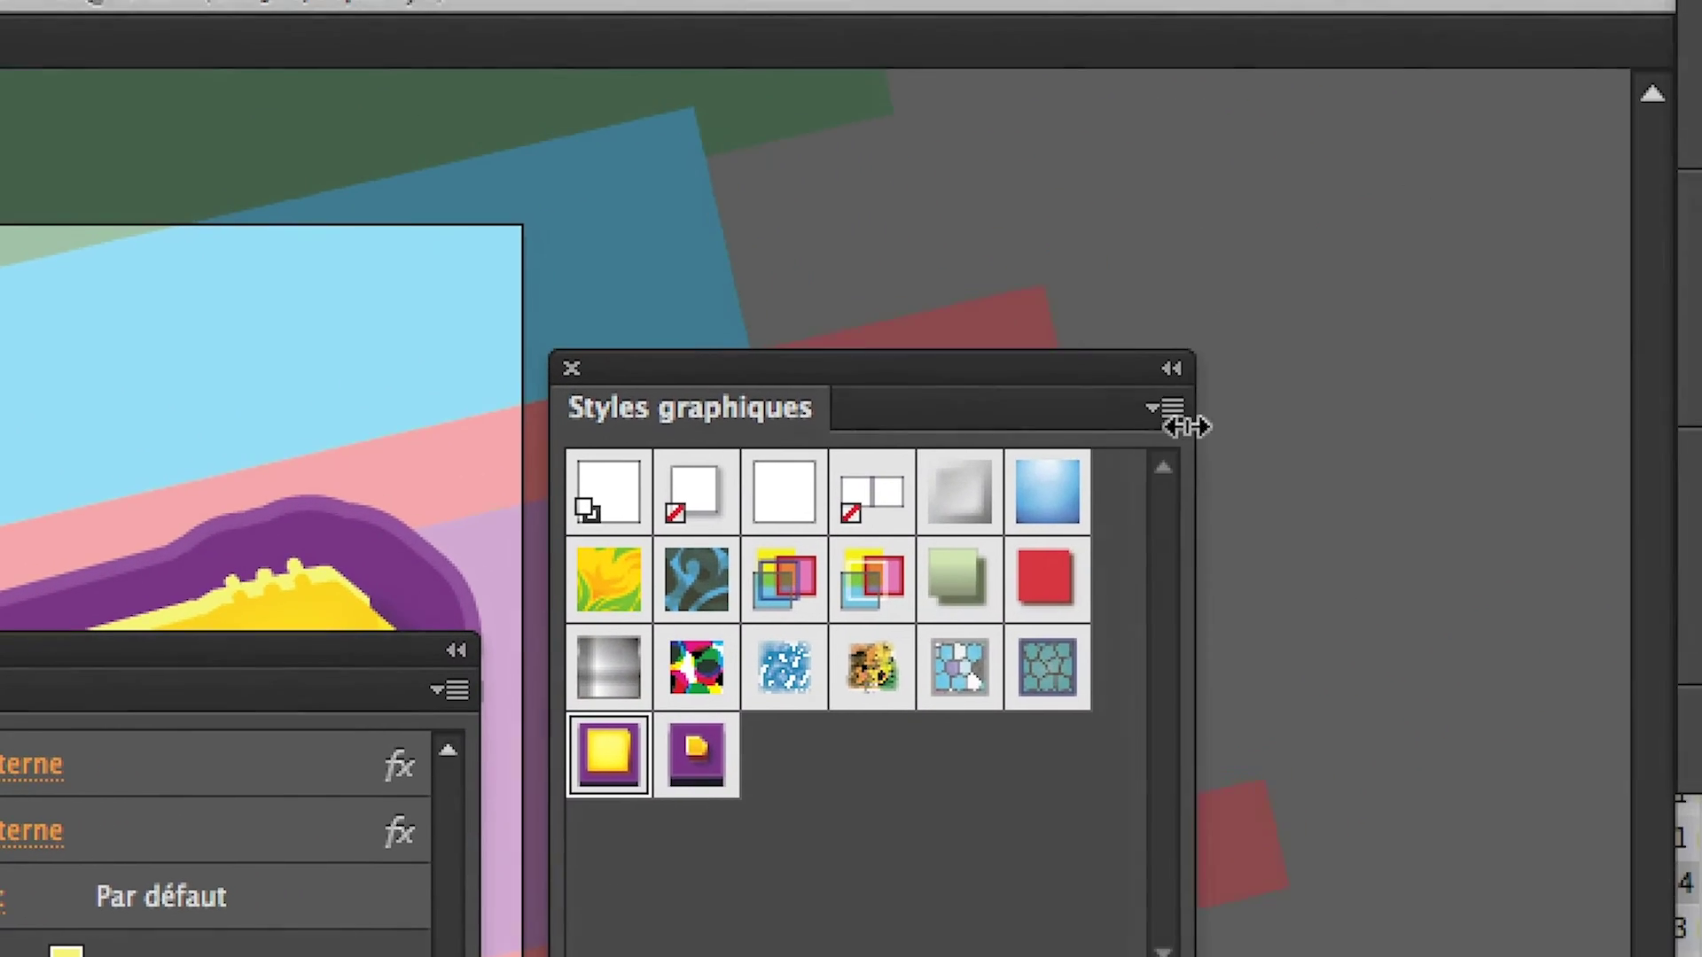
left_click(1248, 344)
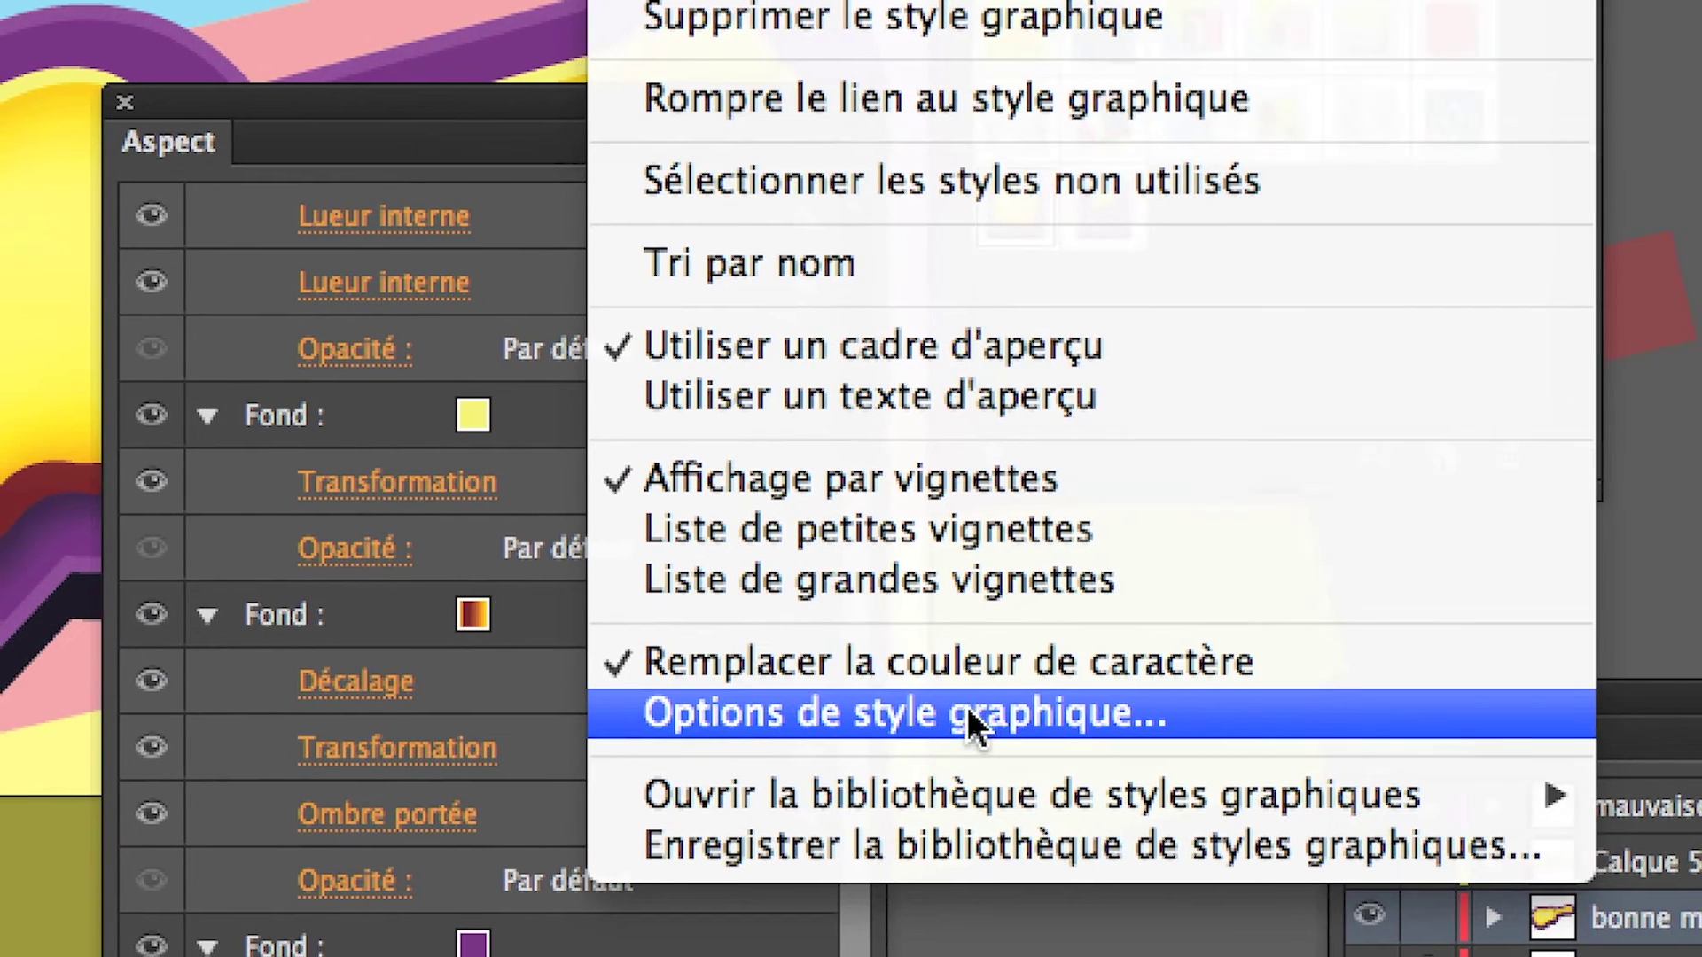
left_click(968, 740)
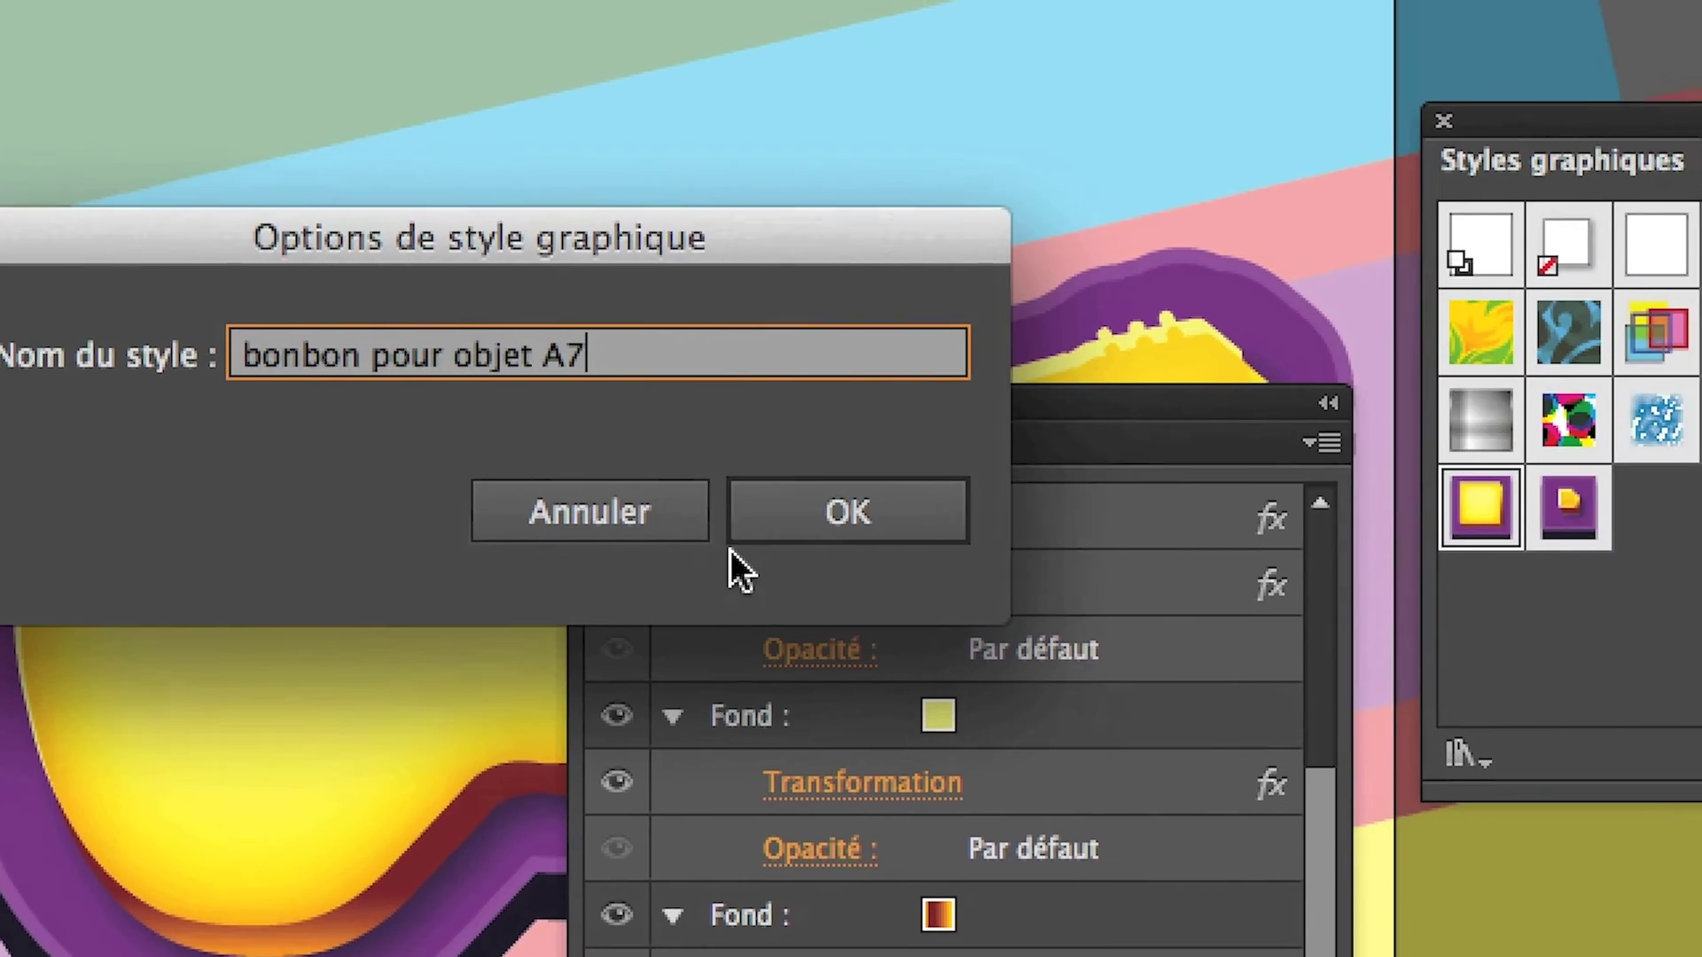
left_click(1247, 533)
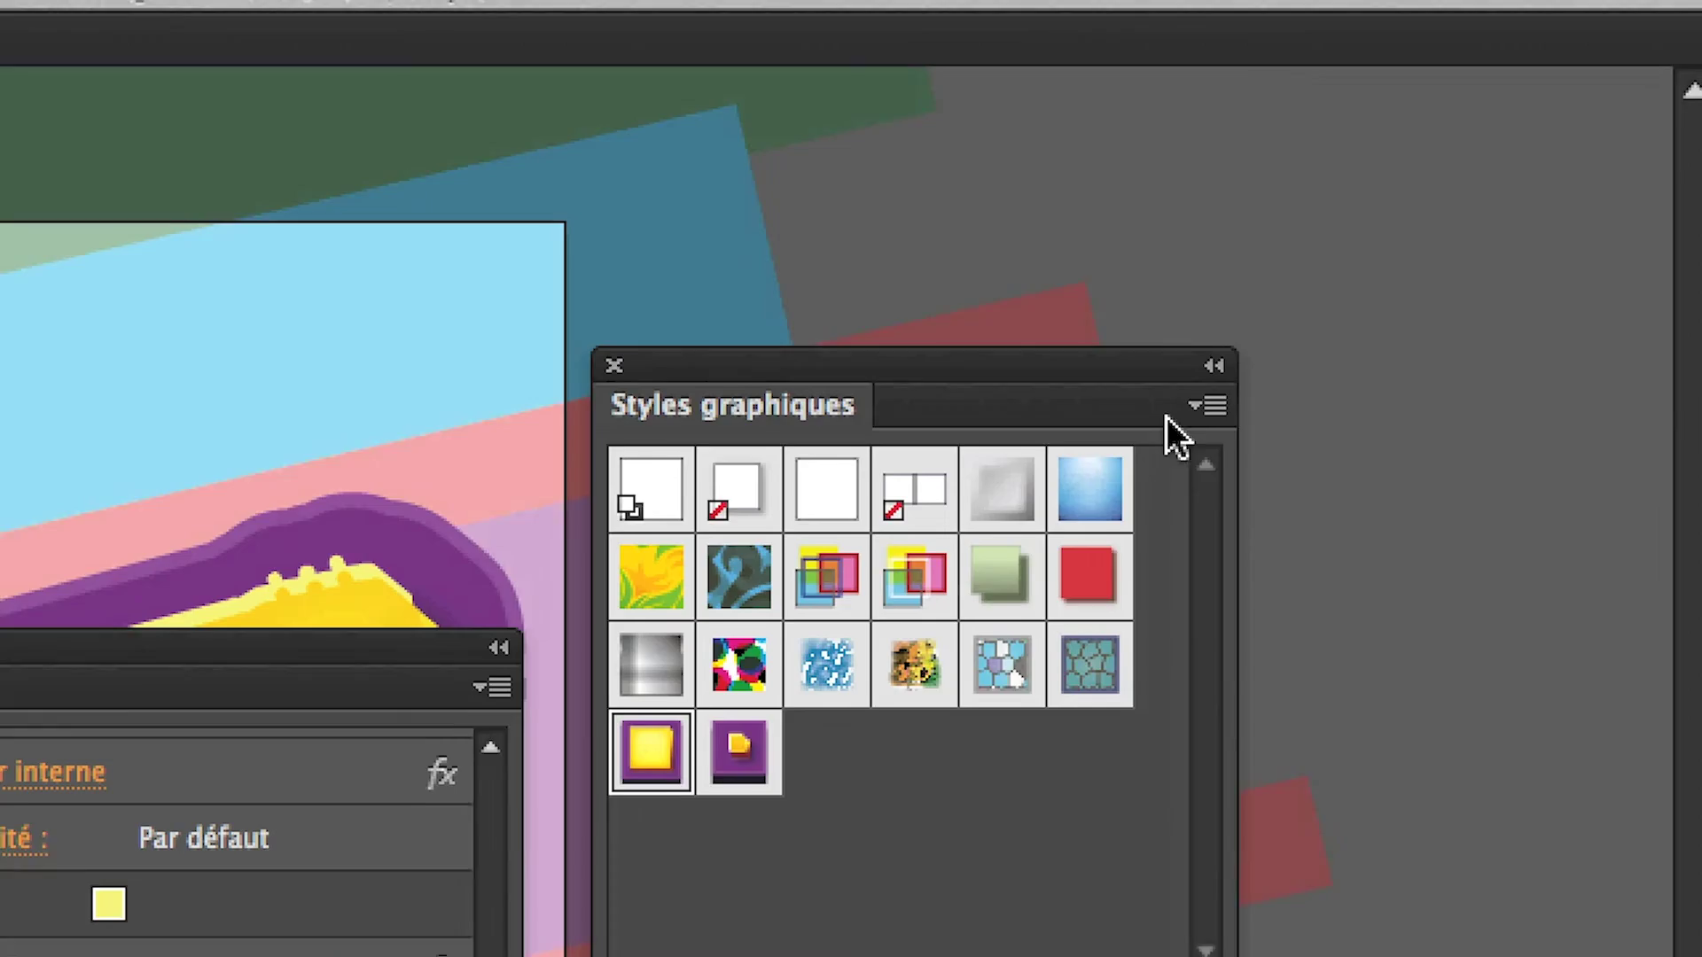
left_click(1470, 184)
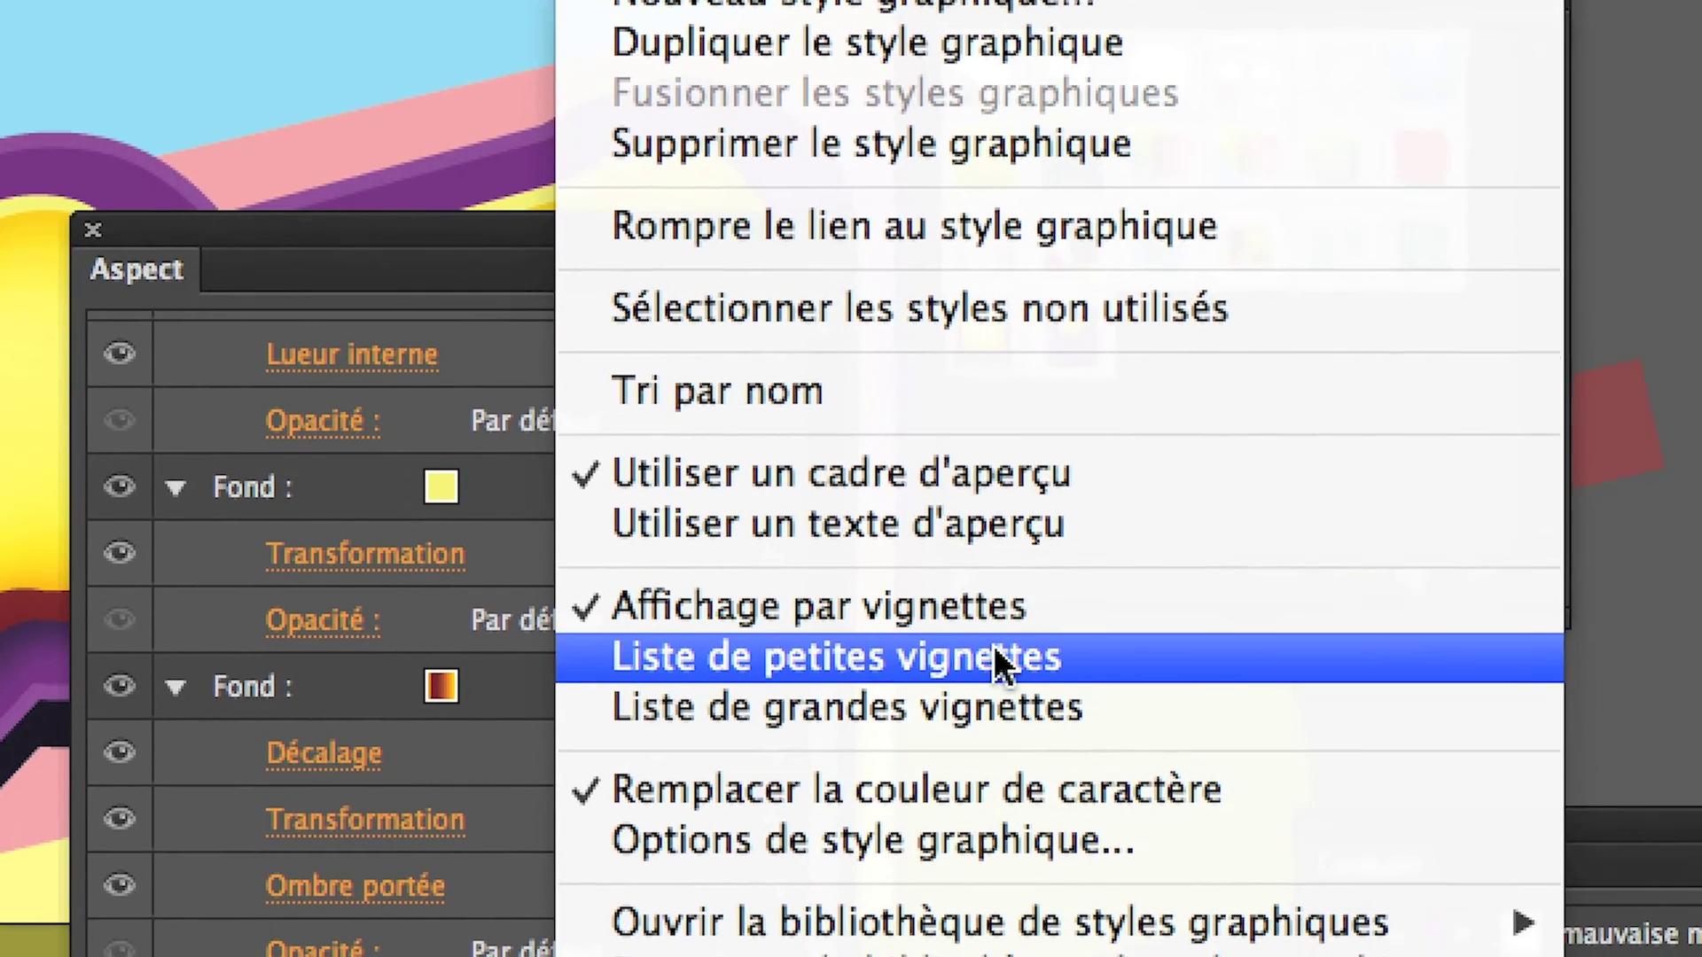
left_click(995, 651)
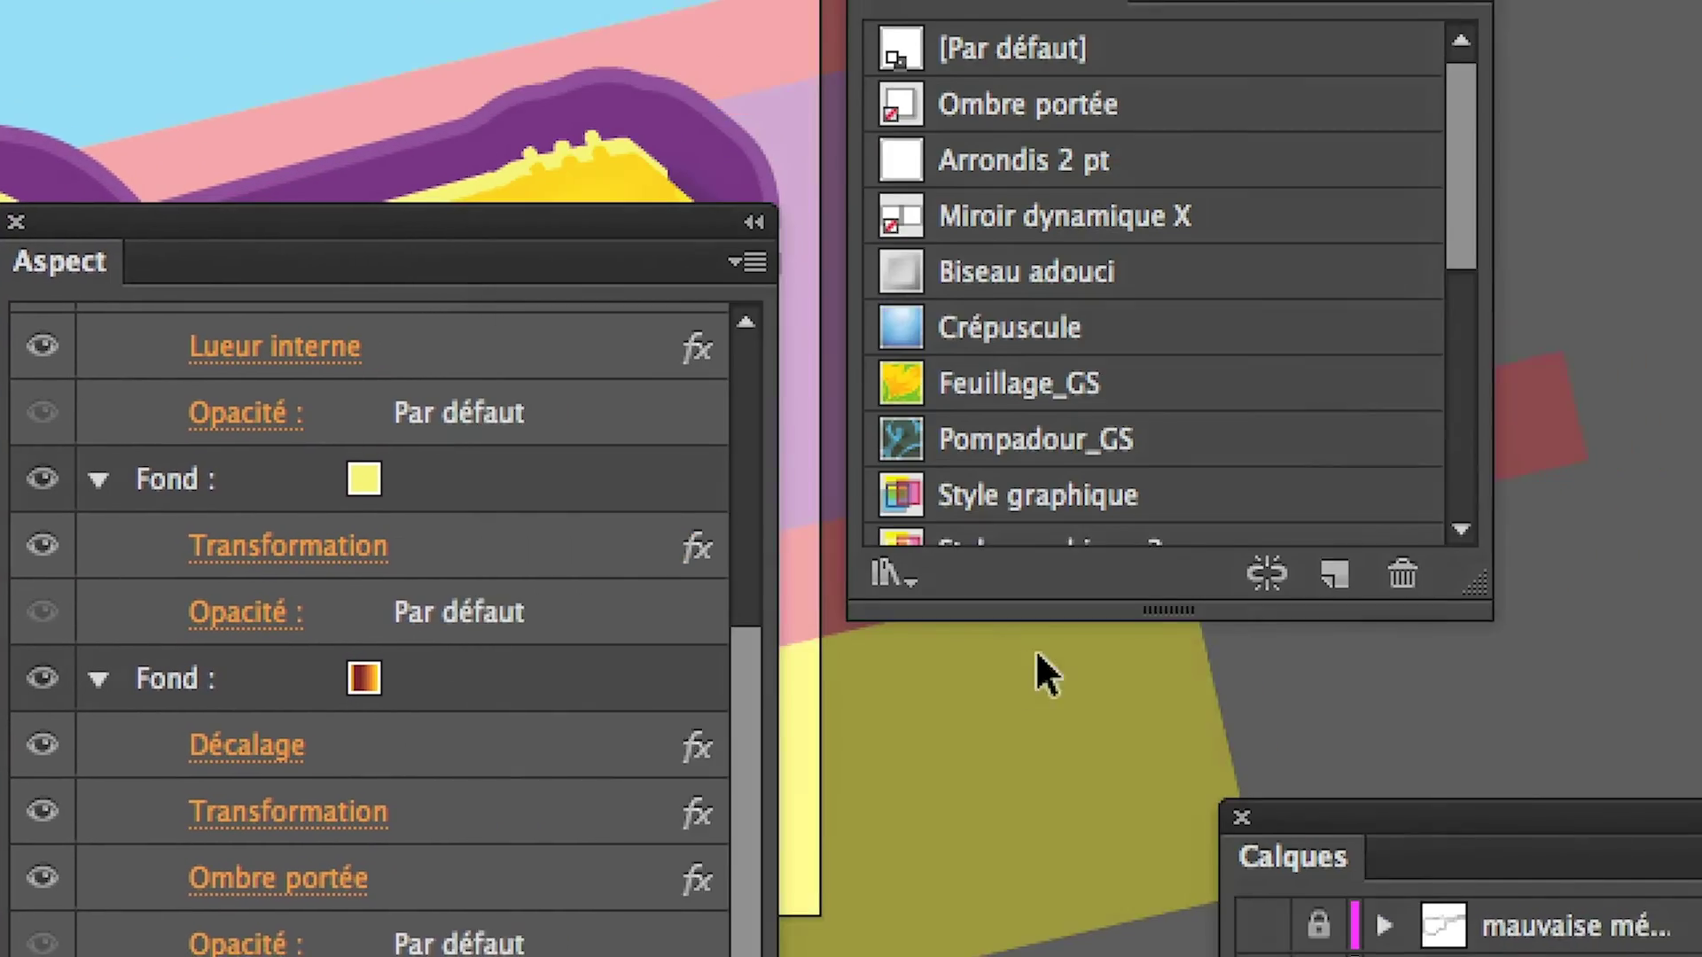
Enlarge the Styles graphiques panel, draw a large circle below the guitar and apply the bonbon pour objet A3 style to it
left_click_drag(1474, 581, 1509, 956)
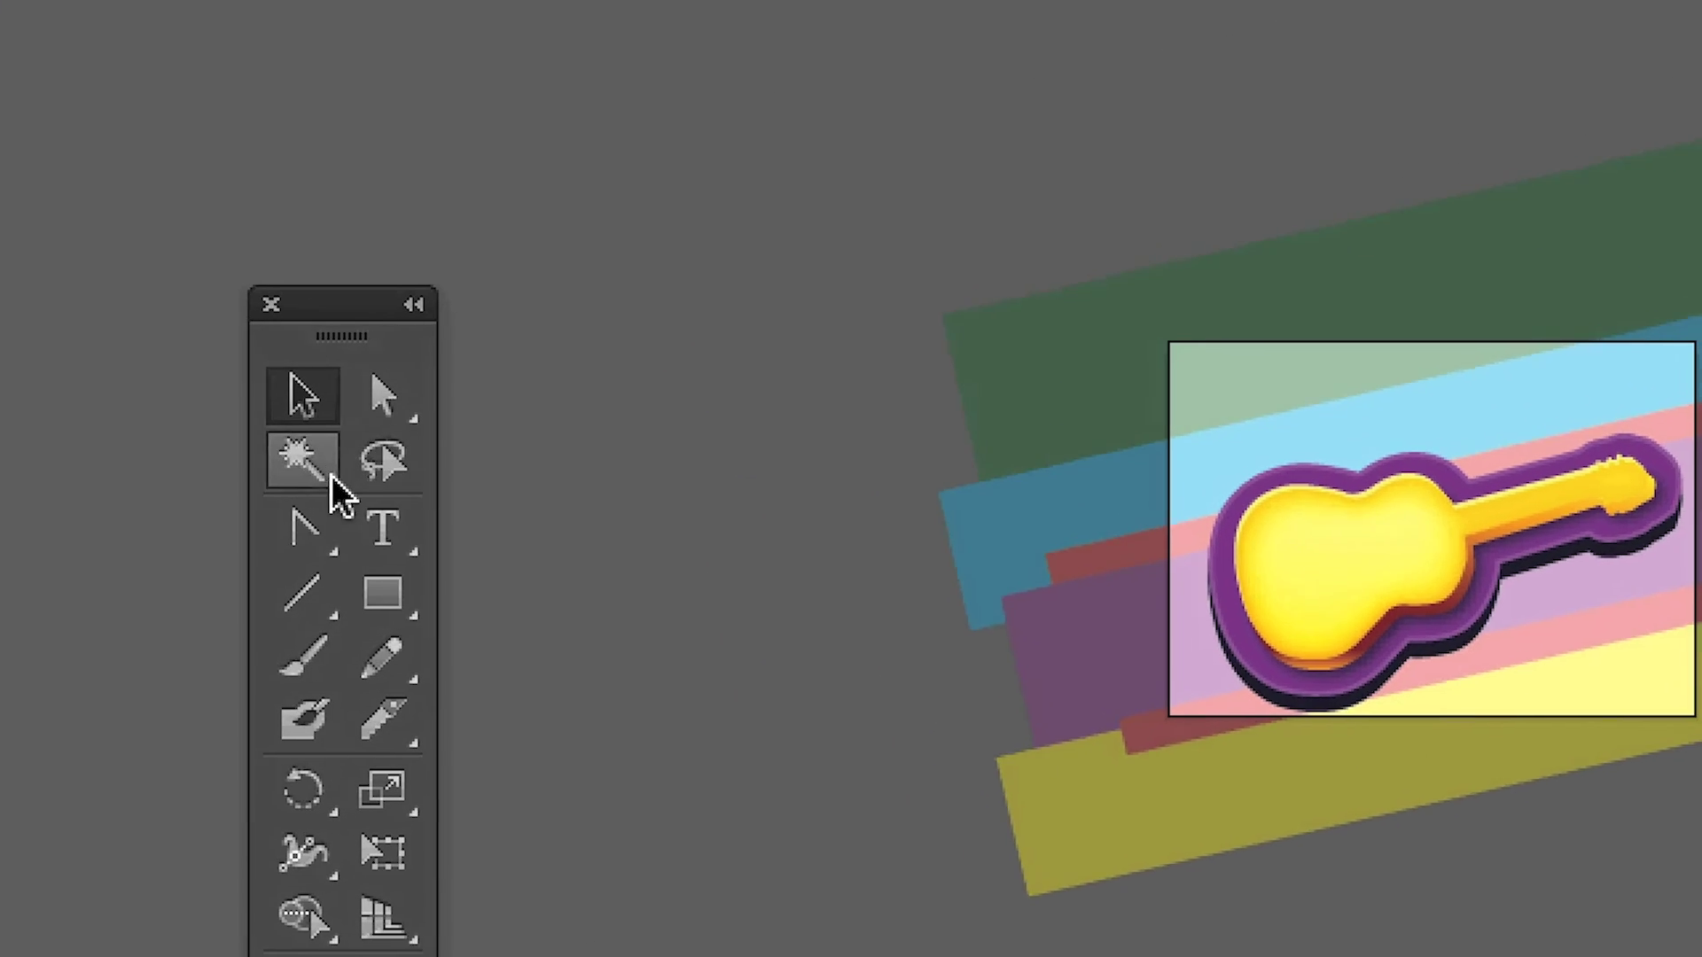
left_click_drag(387, 596, 574, 721)
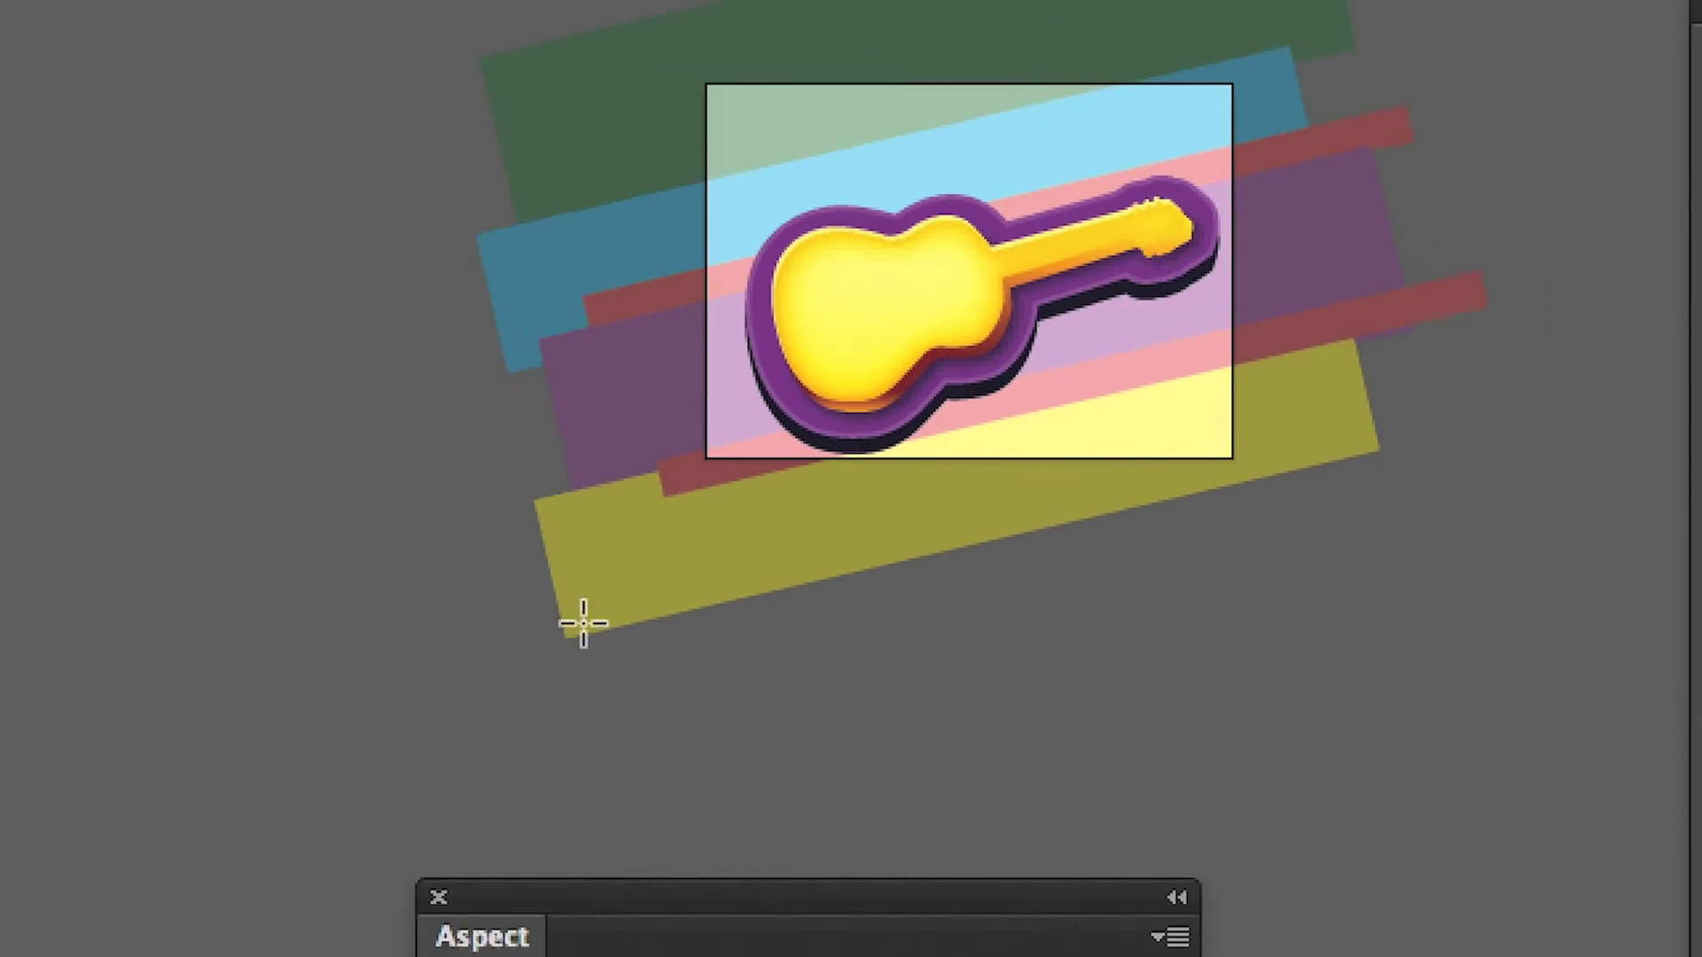
left_click_drag(810, 514, 1178, 877)
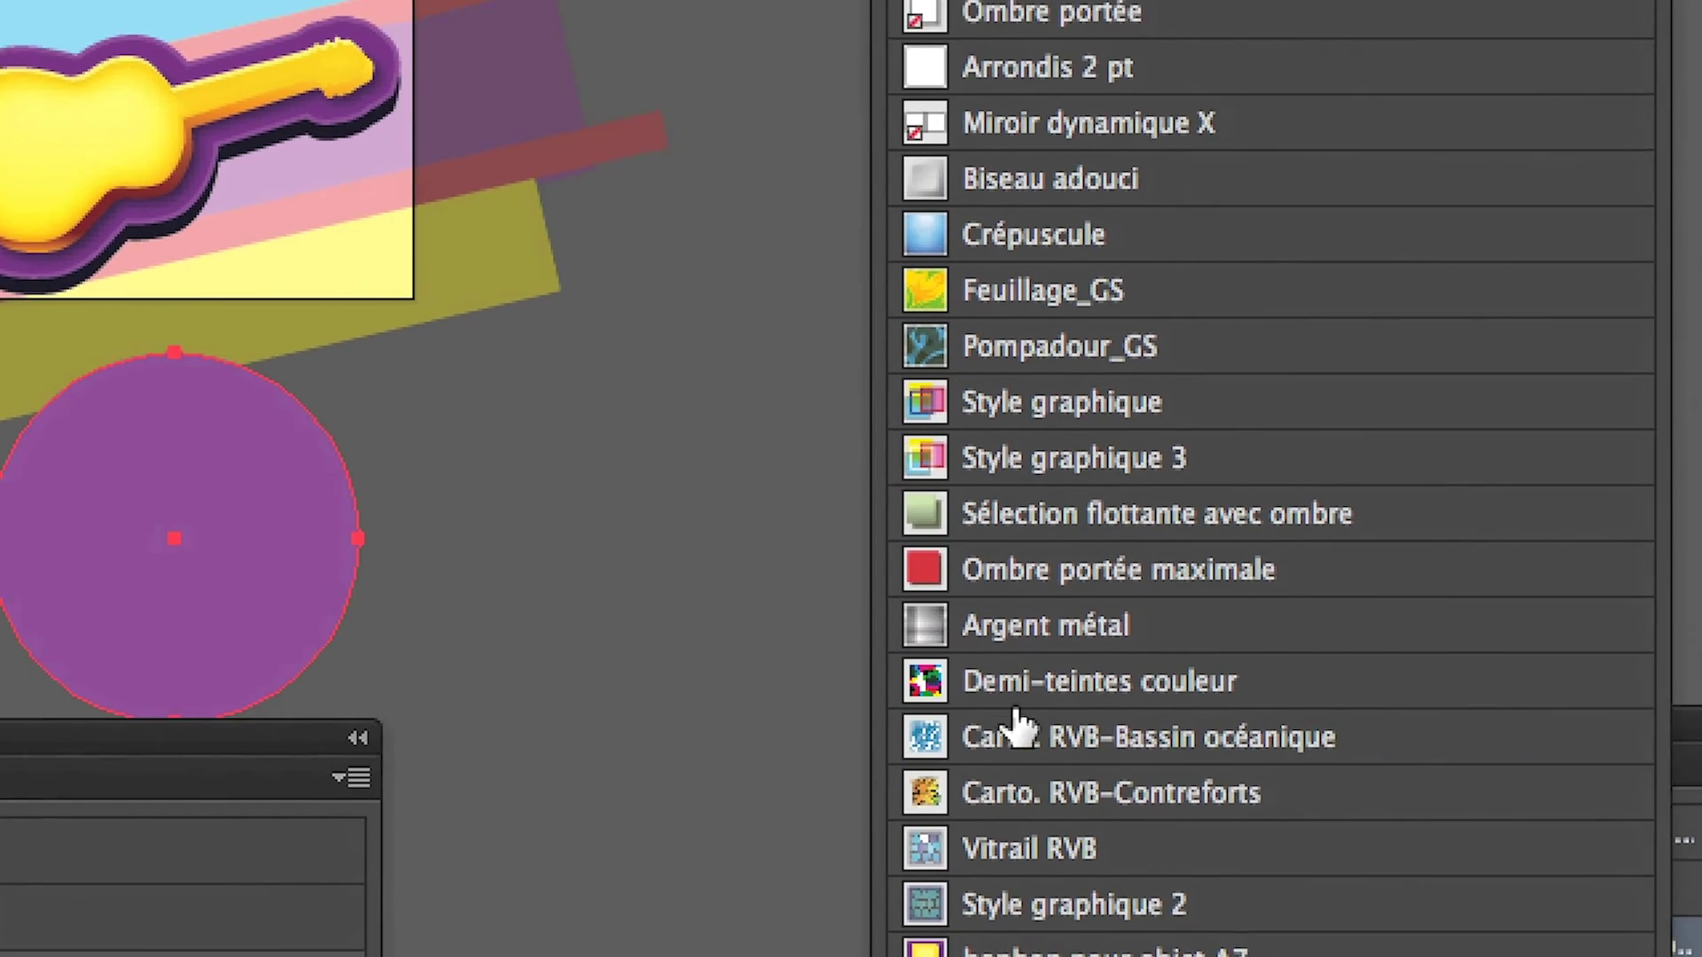
left_click(1037, 832)
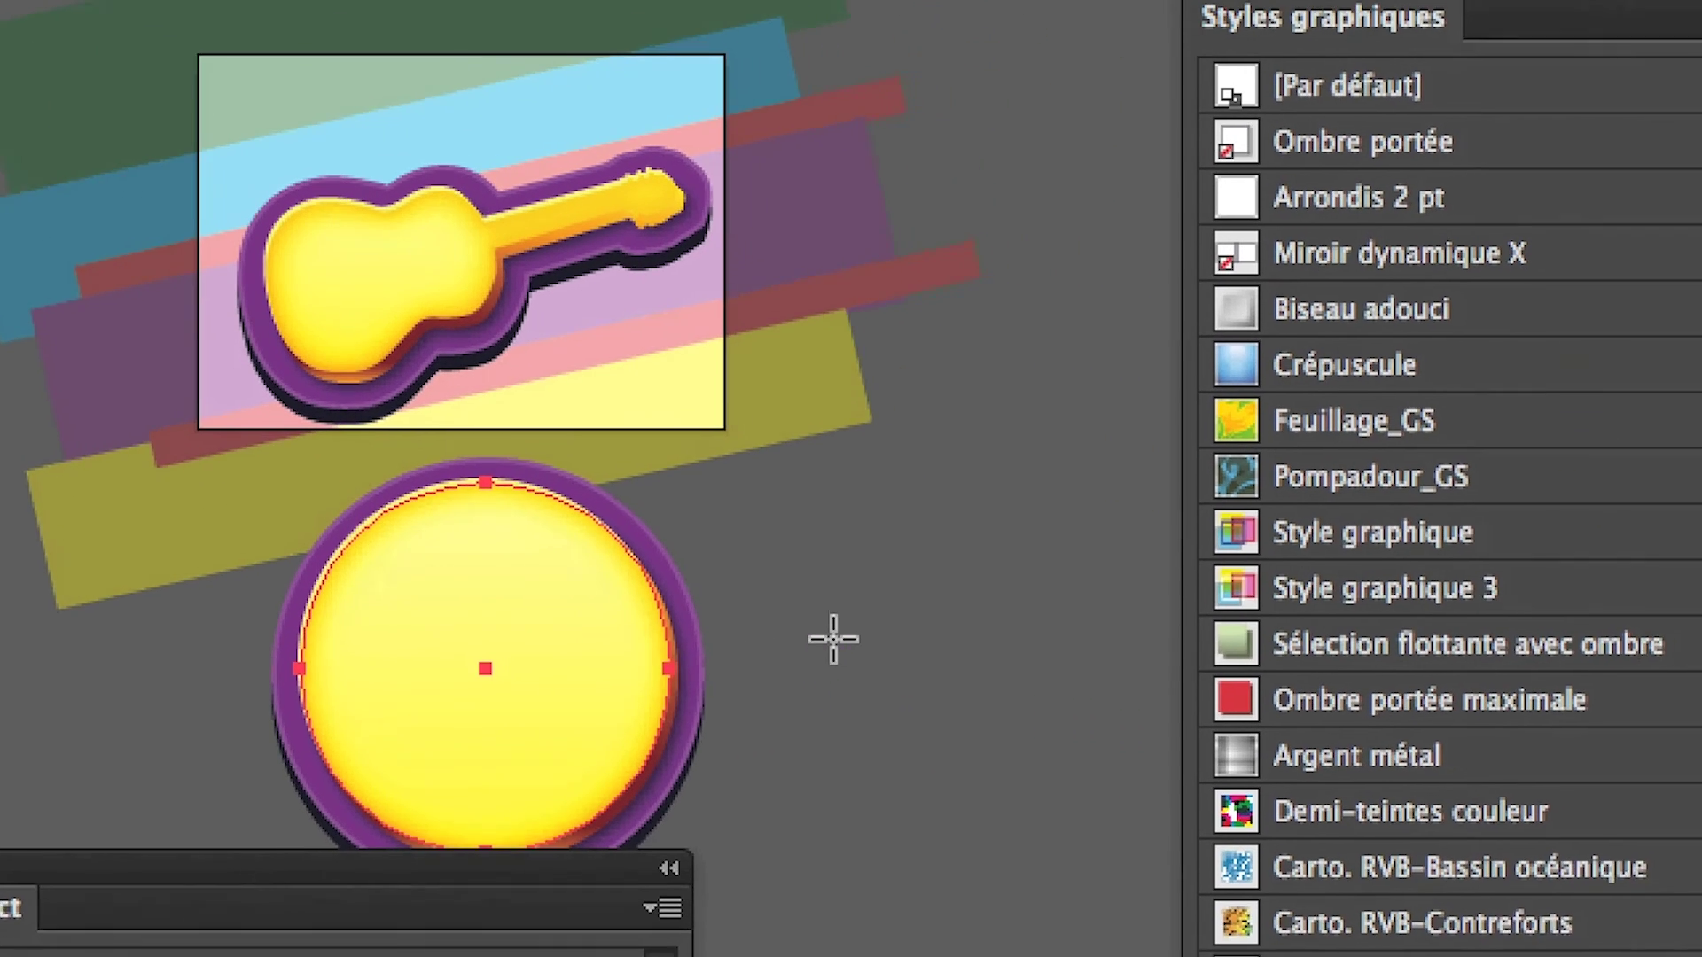
Draw a small circle beside the large one and apply the bonbon pour objet A7 style to it
left_click(833, 638)
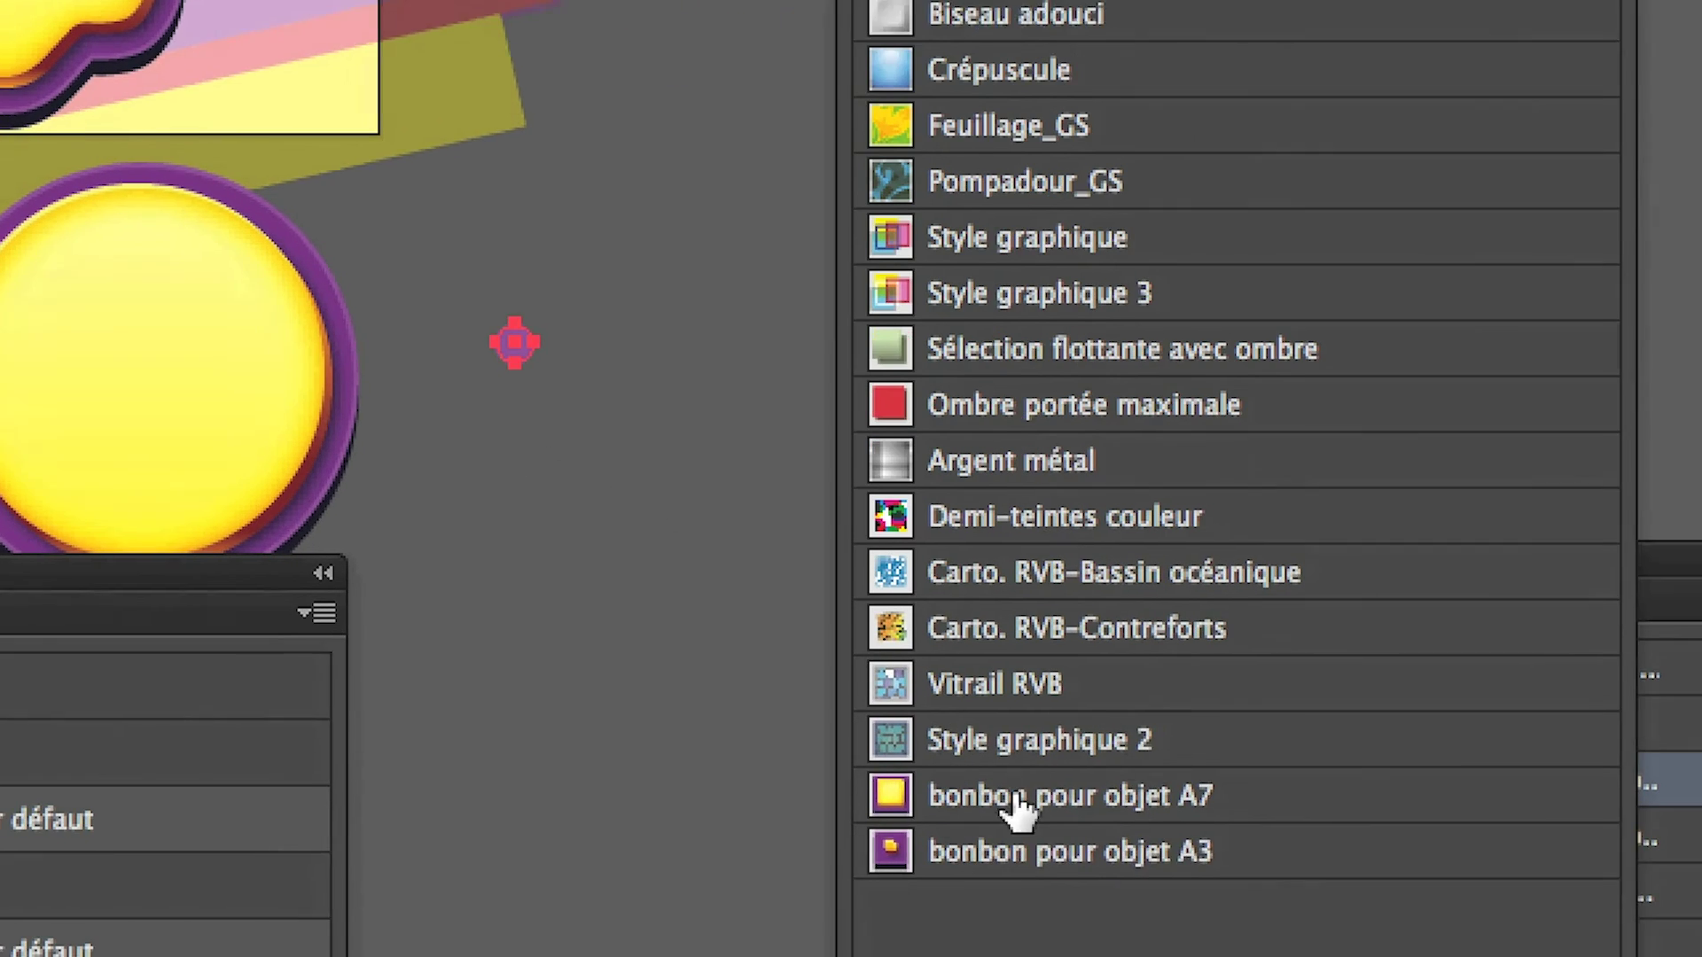
left_click(1018, 807)
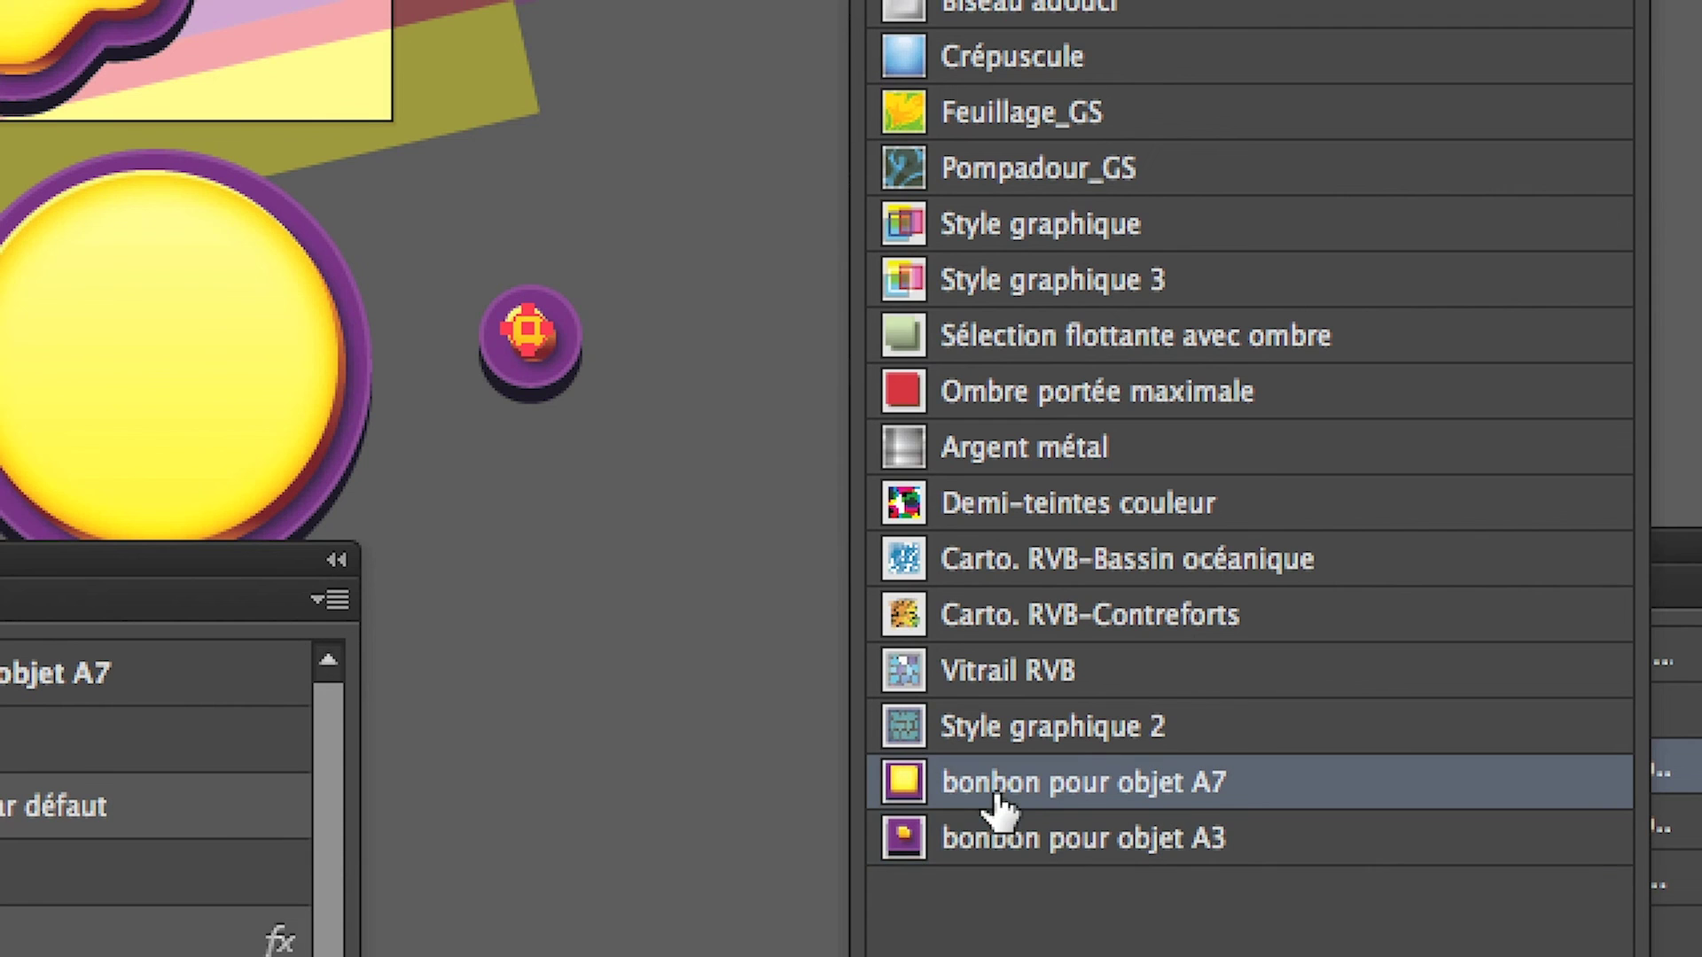
left_click(996, 800)
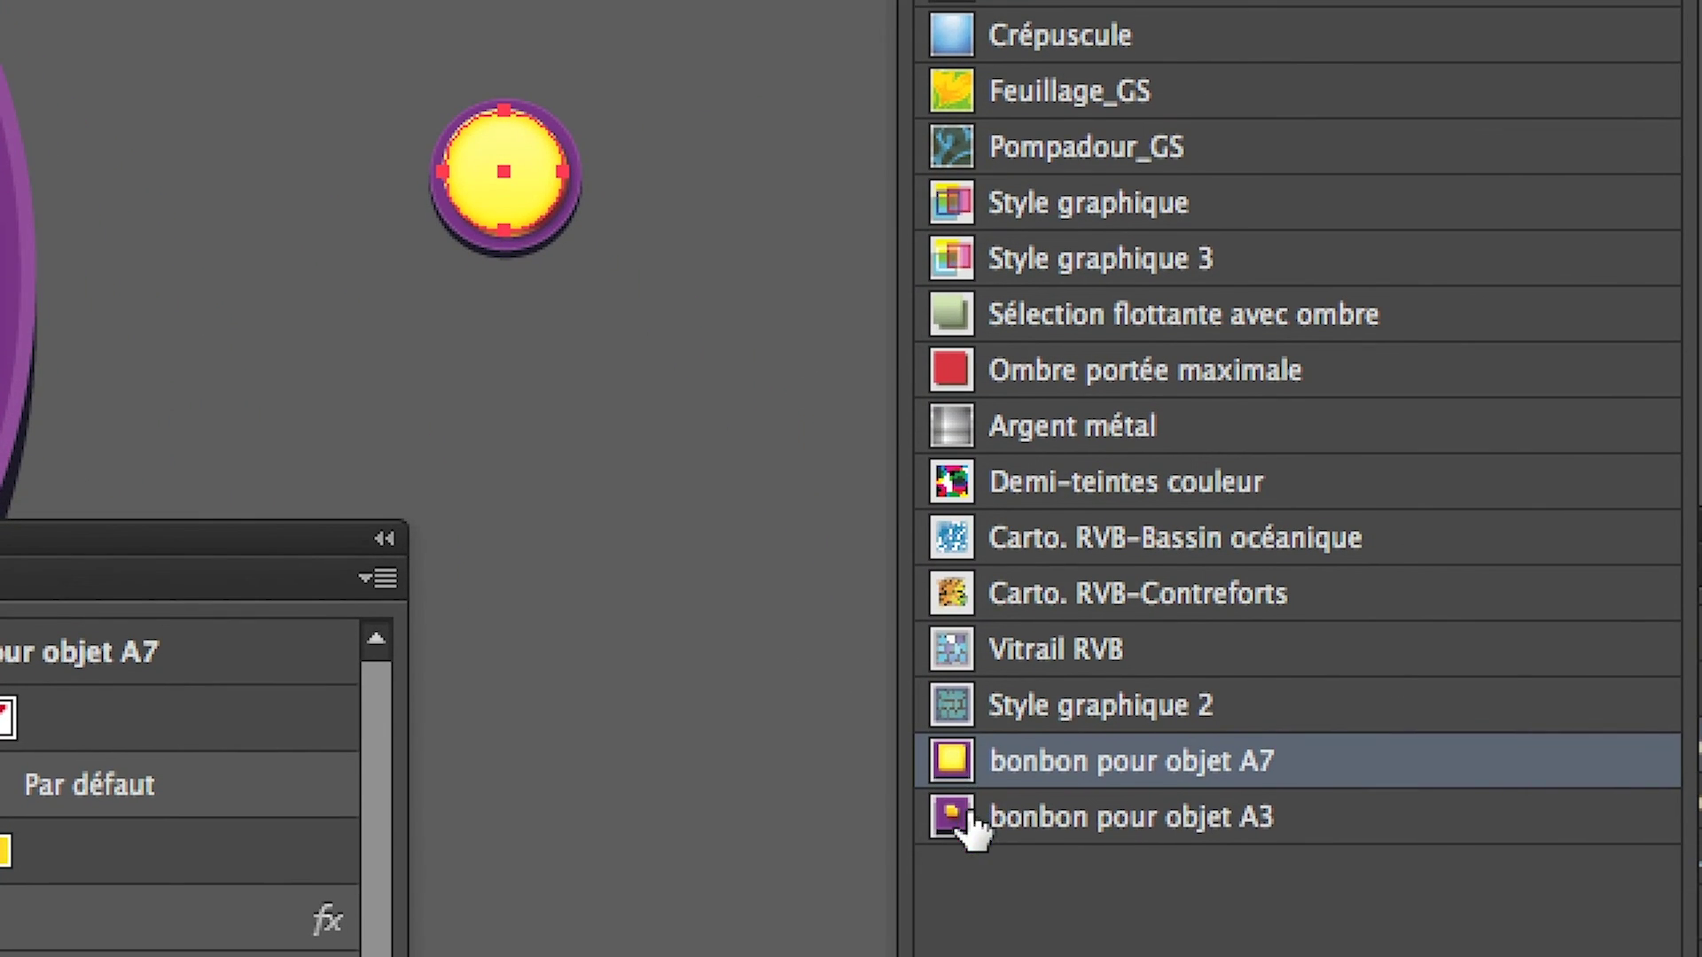
Try the bonbon pour objet A3 style on the small circle for comparison, and reapply bonbon pour objet A7
left_click(972, 822)
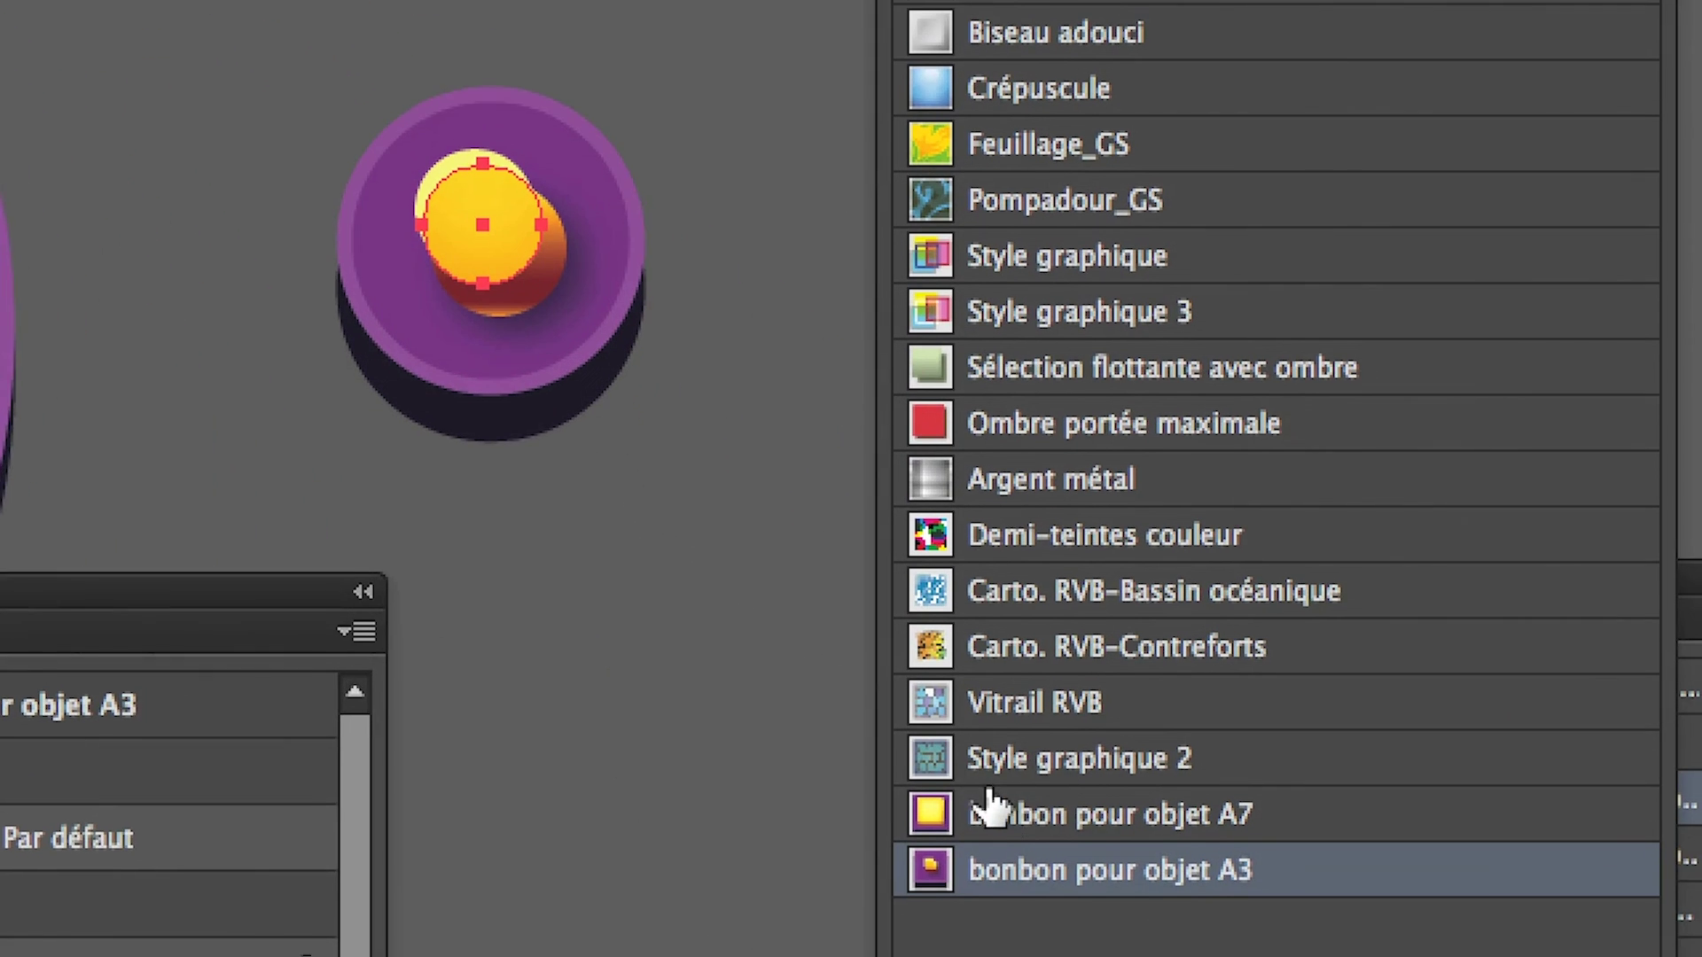
left_click(993, 811)
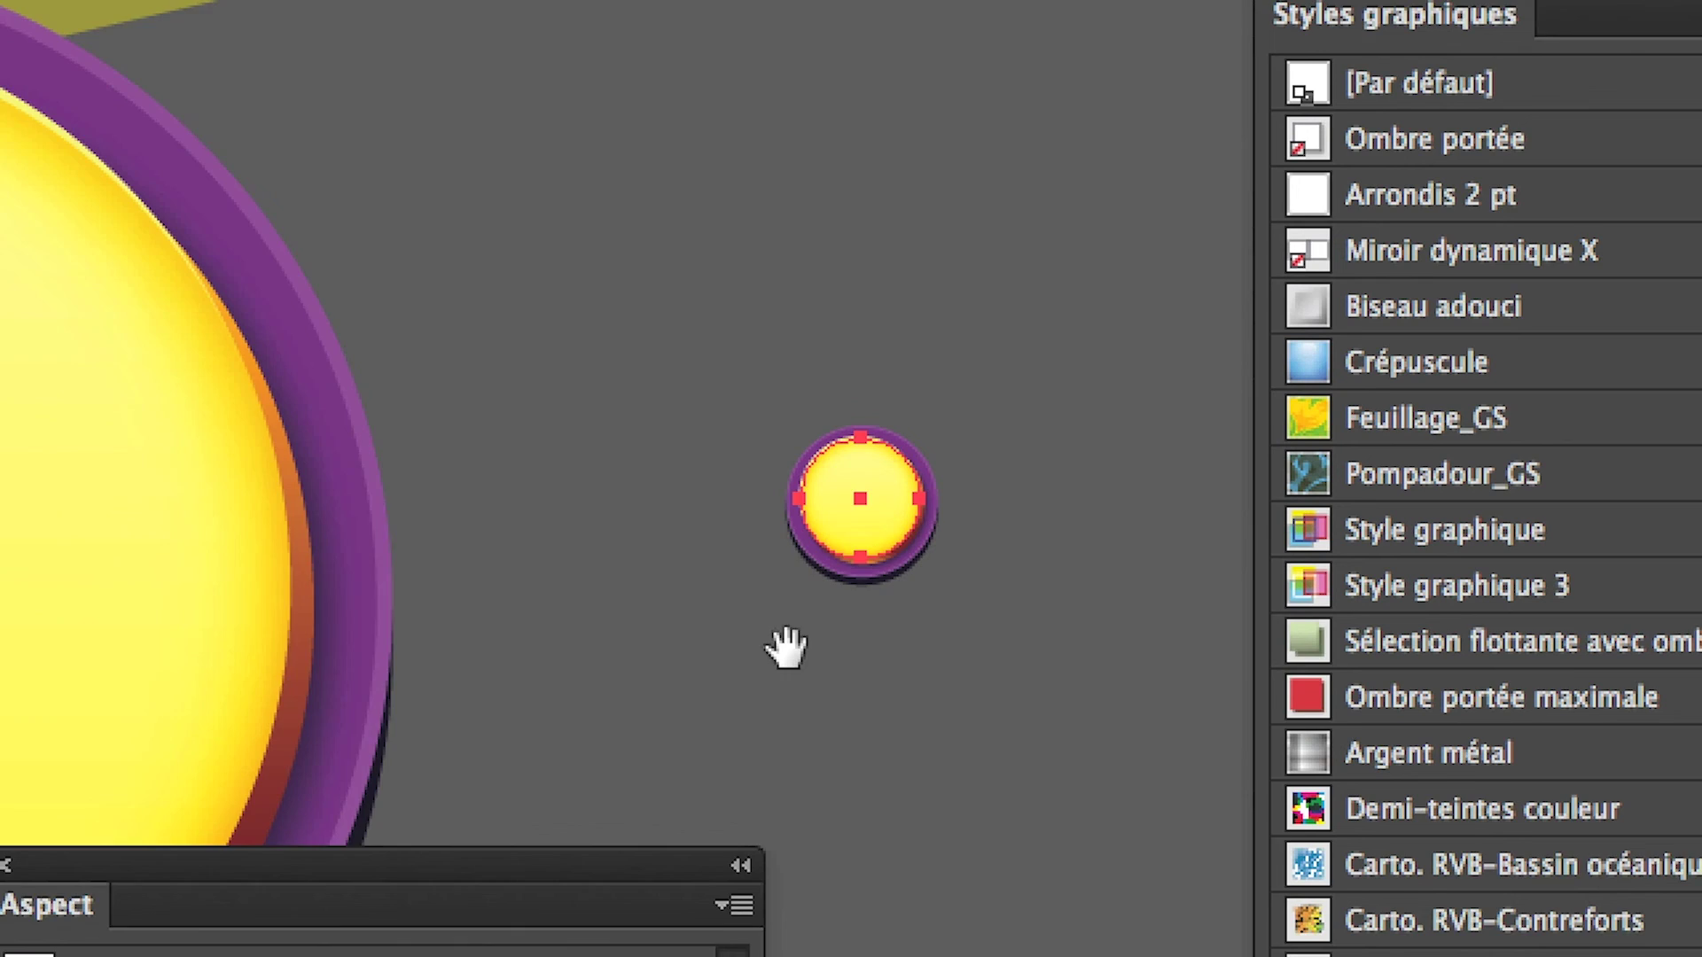
left_click_drag(696, 676, 924, 733)
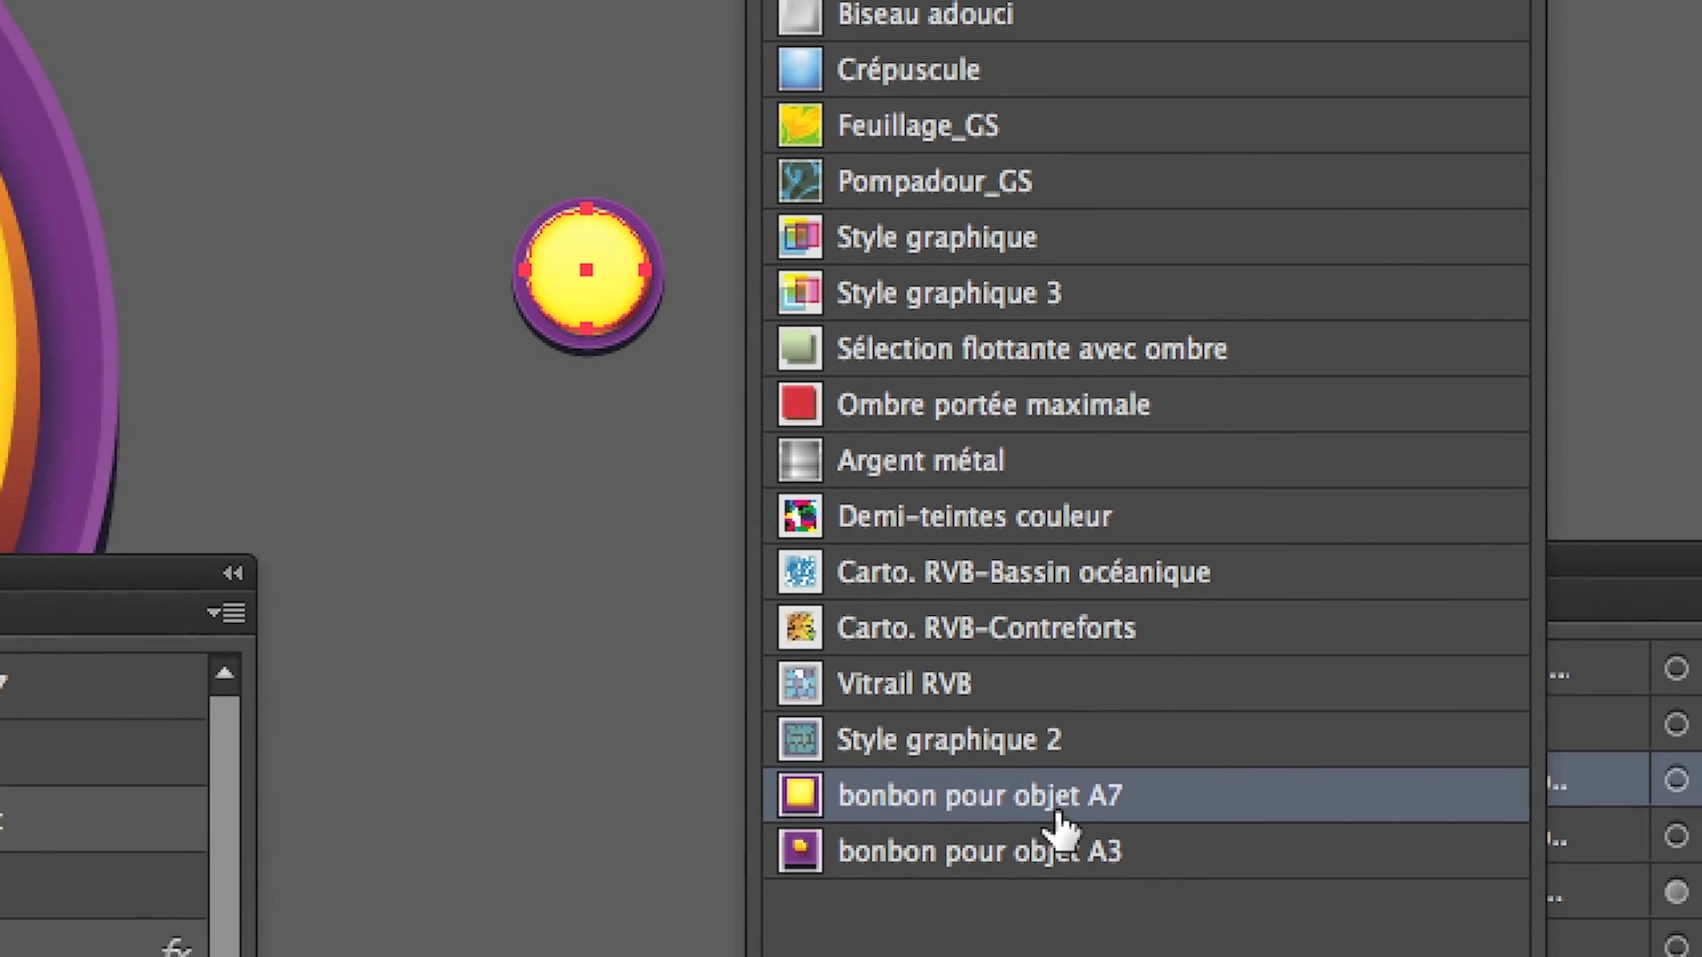
scroll(866, 688, "down", 5)
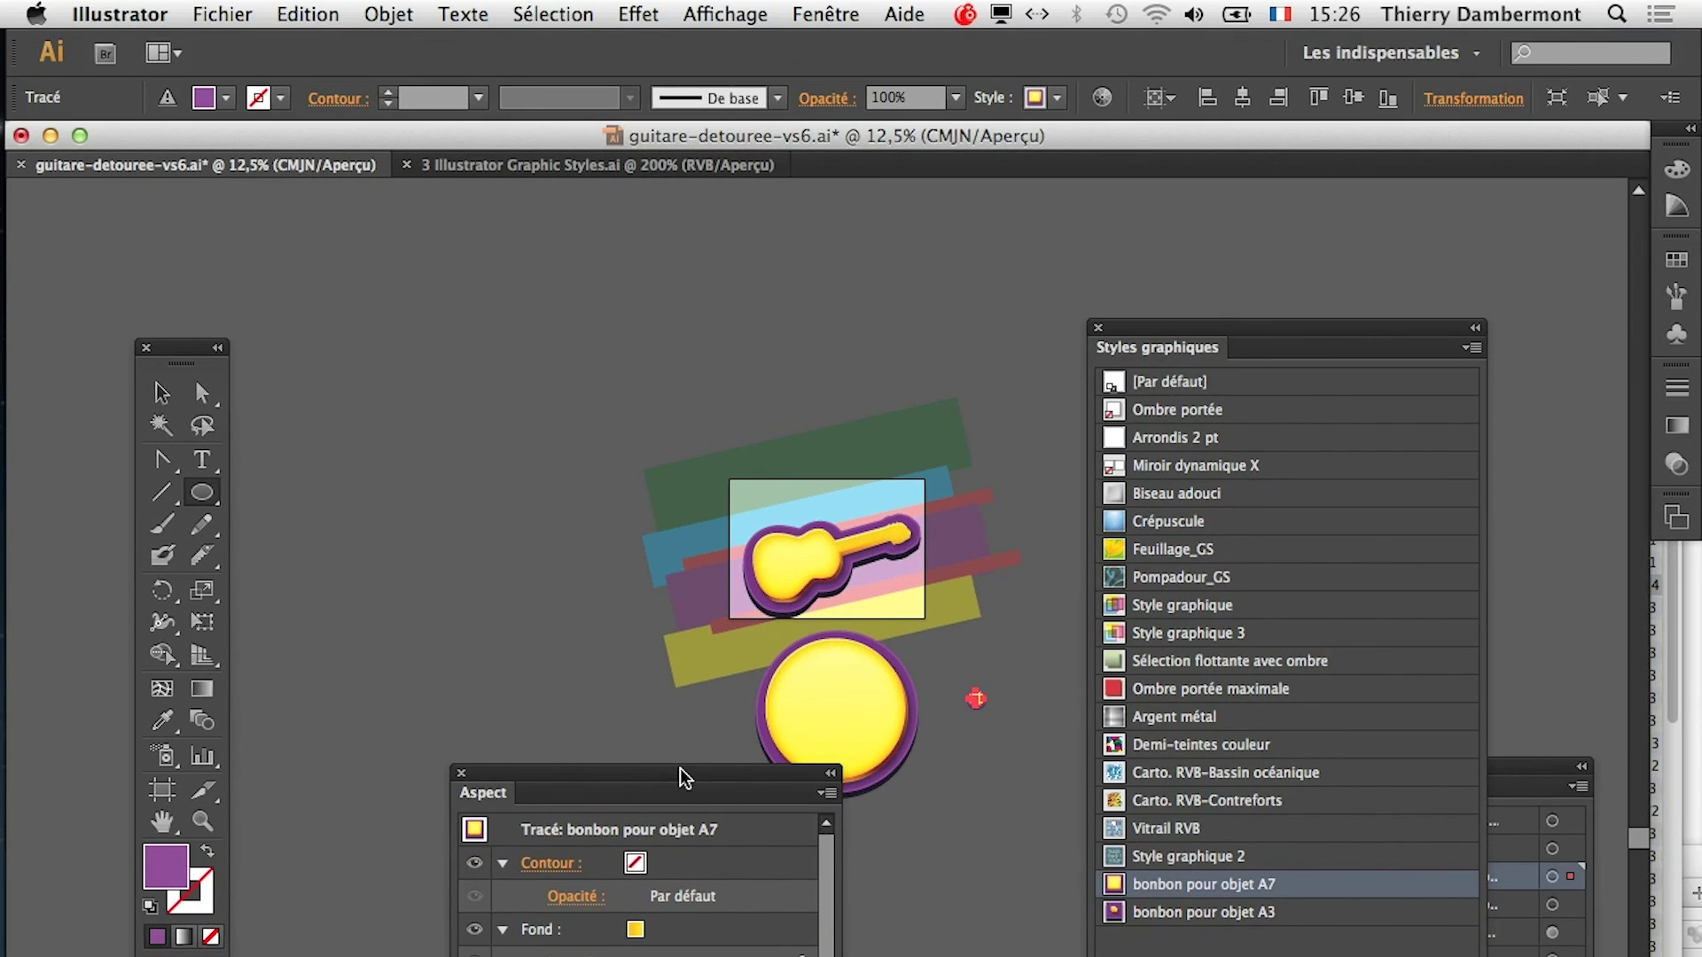
Move the Aspect panel up next to the tools so the circles and its list of fills and effects are uncovered
left_click_drag(681, 781, 526, 288)
key("super+Tab")
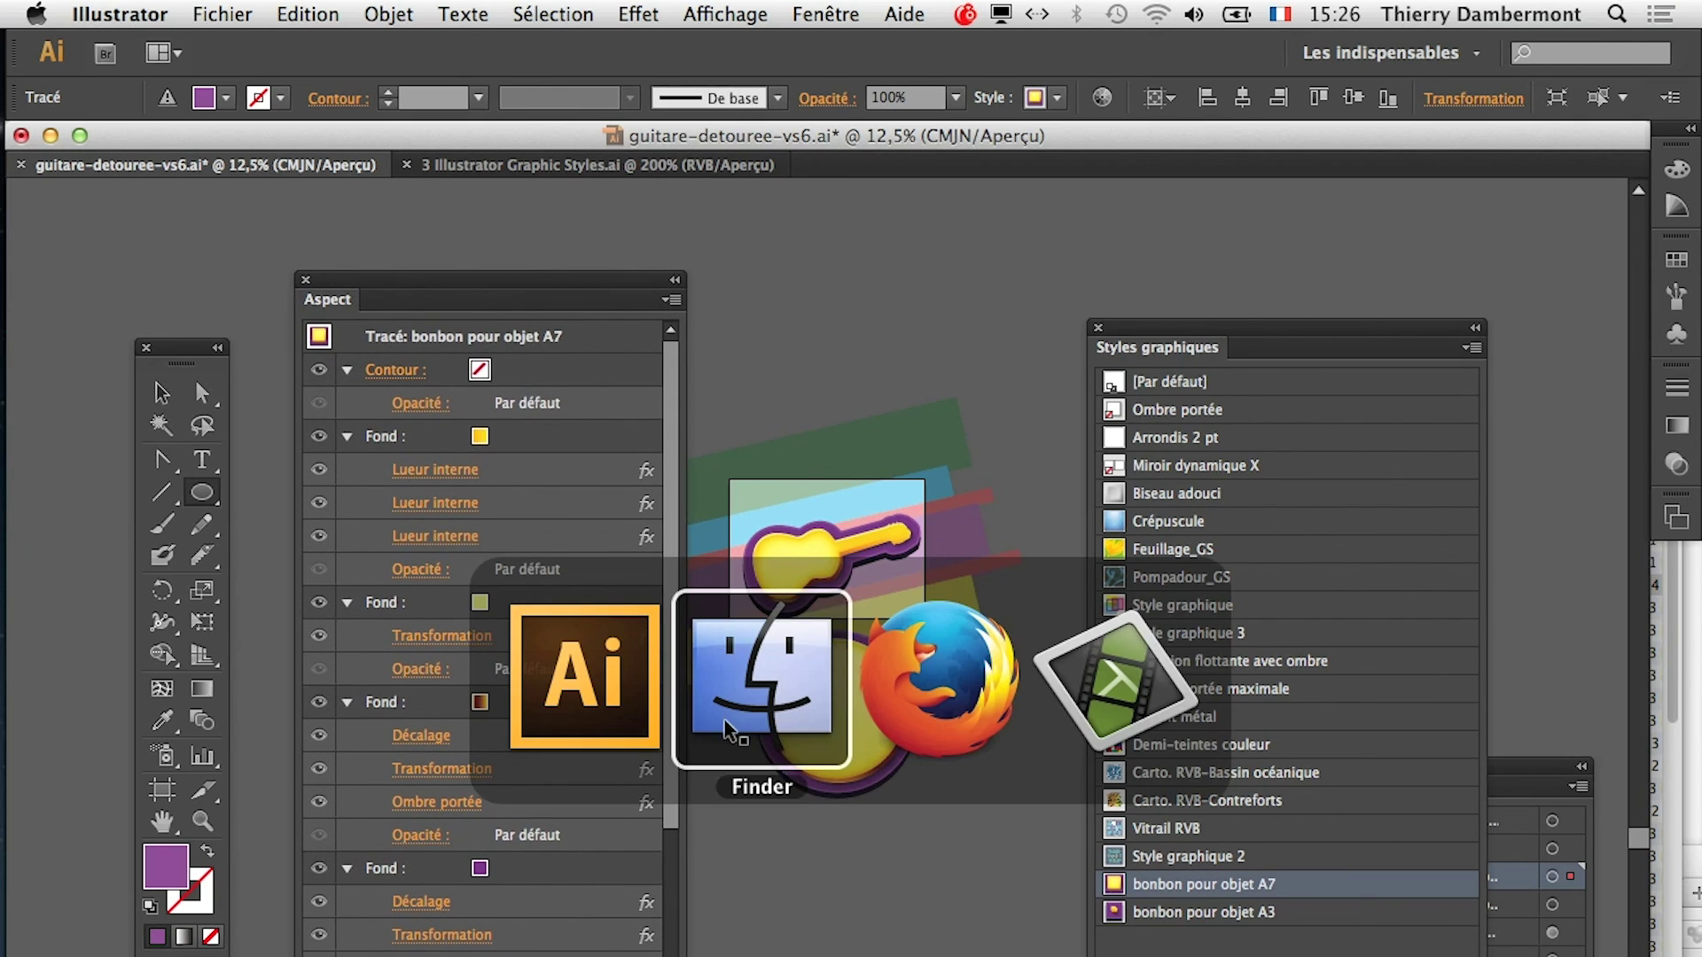
left_click(594, 716)
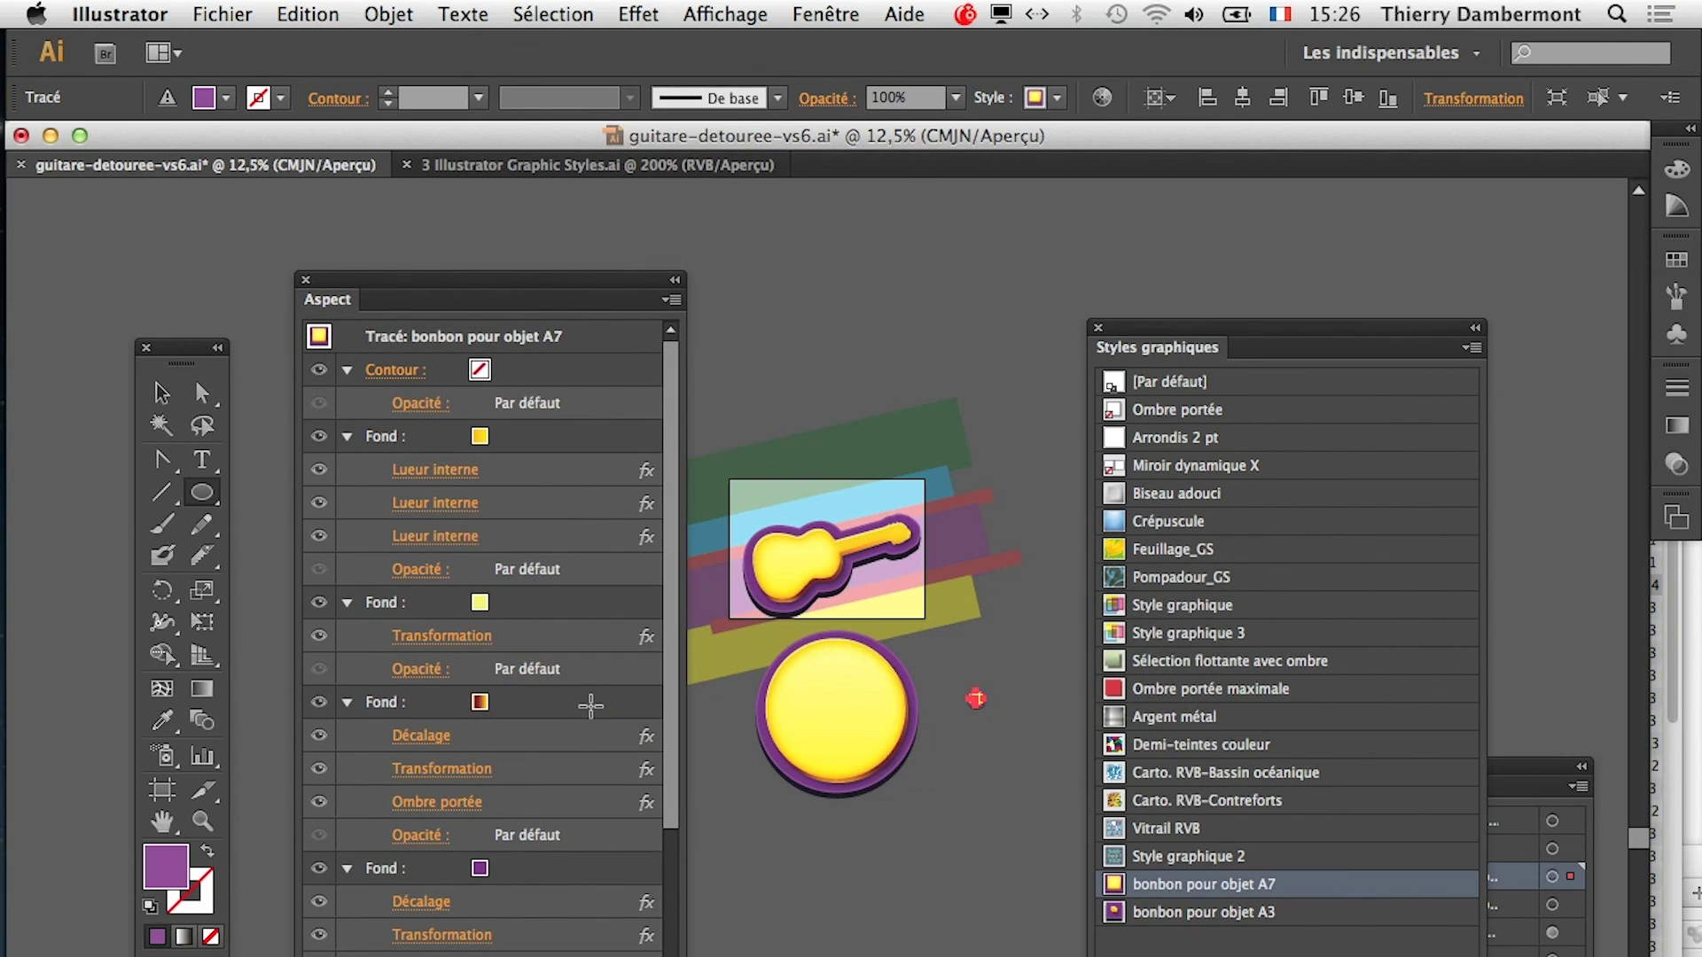